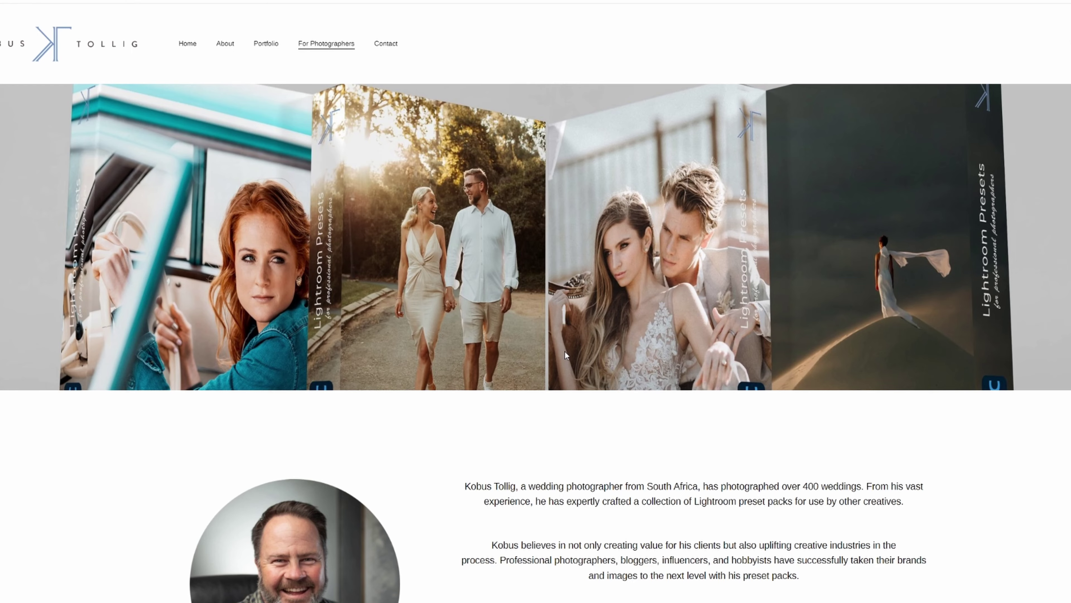
scroll(565, 351, "down", 20)
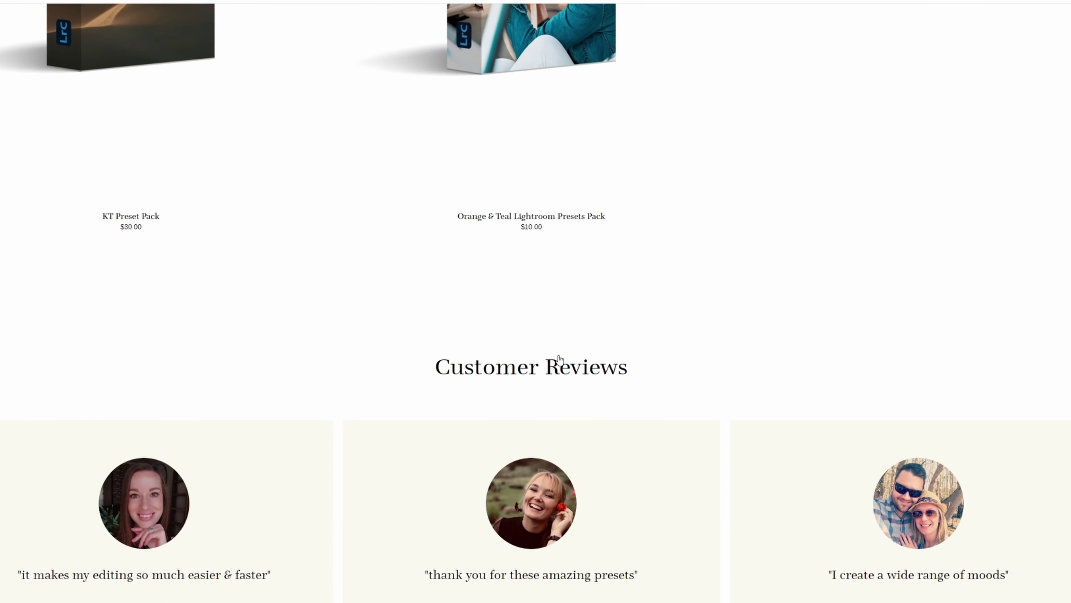
scroll(558, 354, "up", 15)
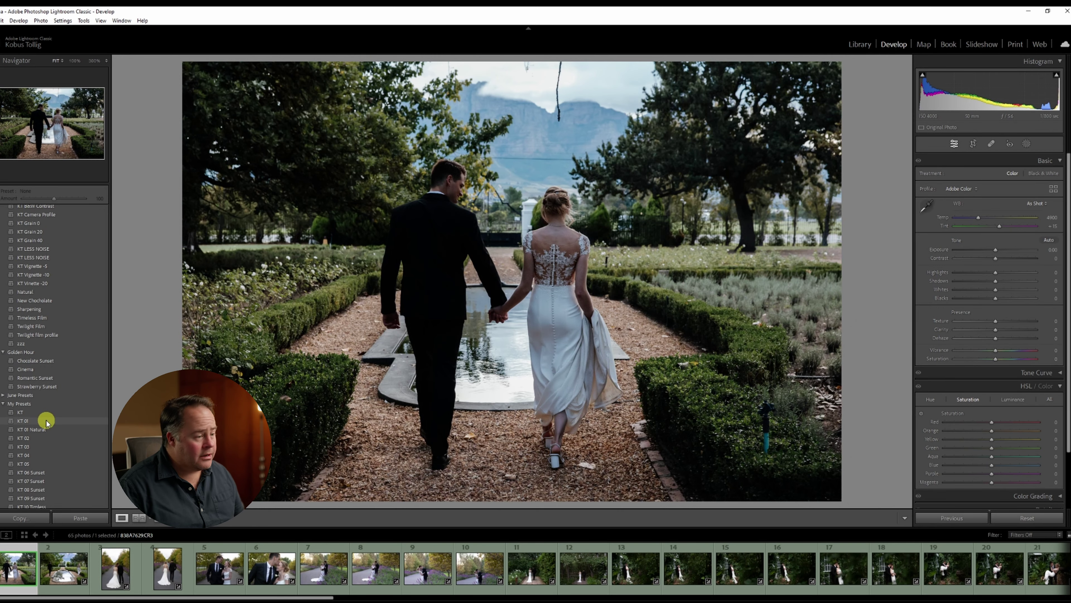
Apply the KT 01 preset to the first photo and synchronize its settings to all photos, excluding White Balance and Exposure
left_click(47, 421)
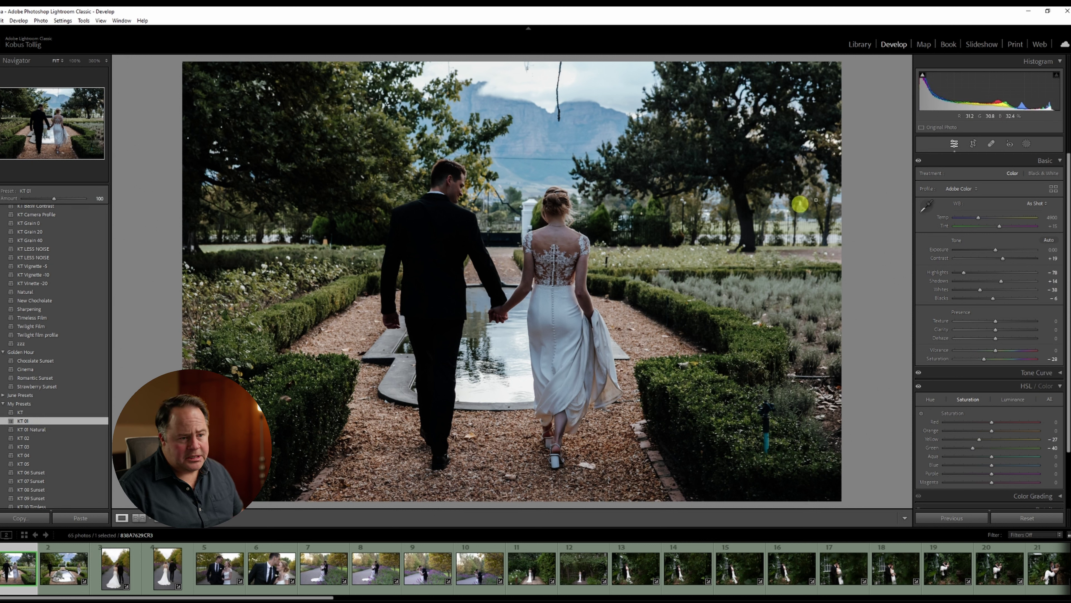
left_click(1034, 577, "shift")
key("ctrl+a")
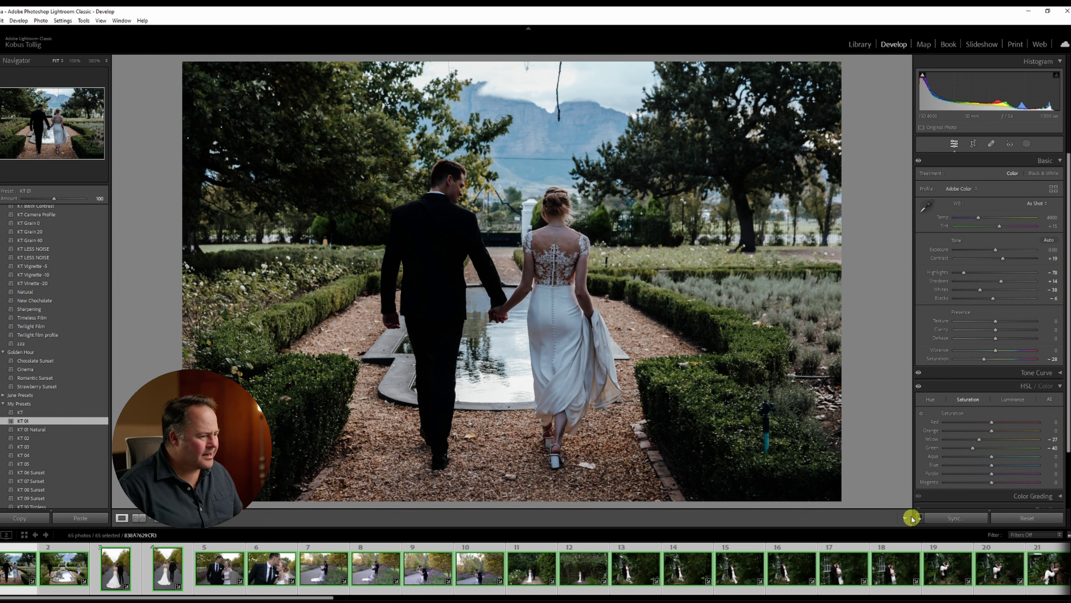
left_click(956, 518)
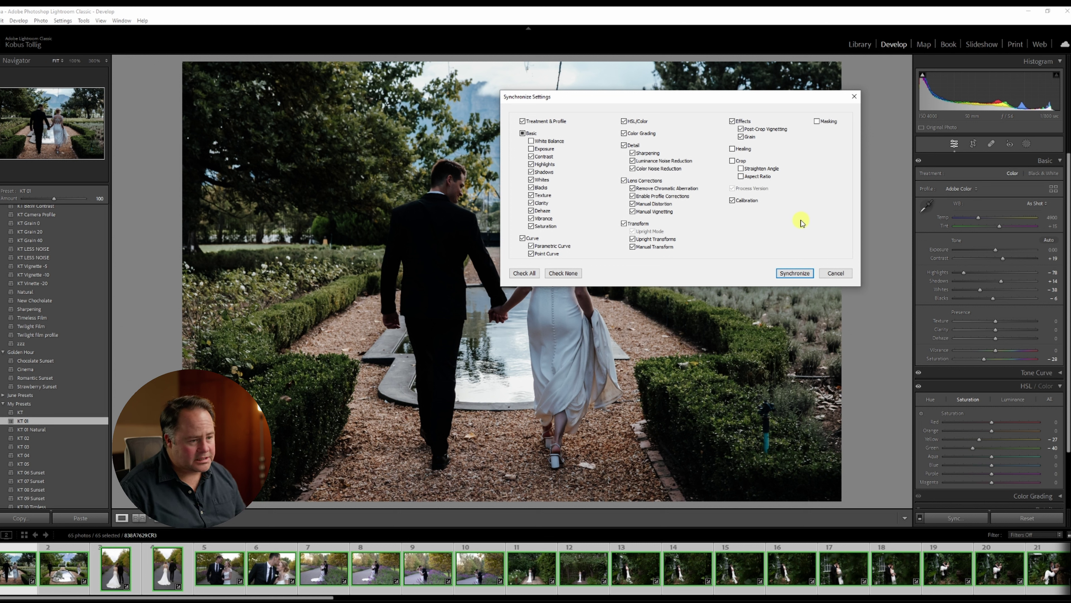
left_click(795, 274)
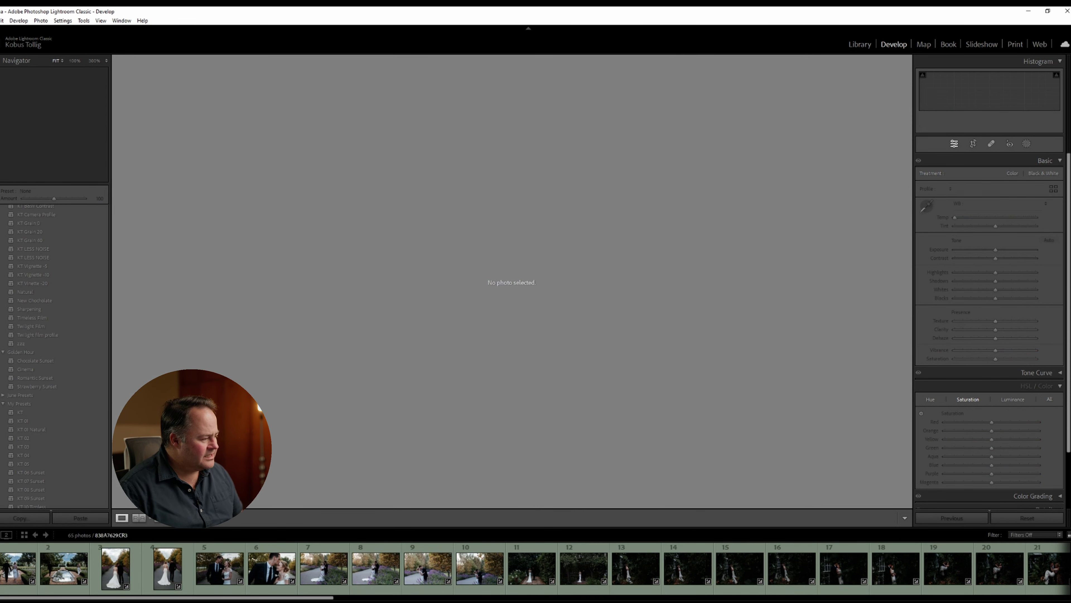
Brighten the first photo of the couple by setting Exposure to +0.66 and Shadows to +43
left_click(2, 580)
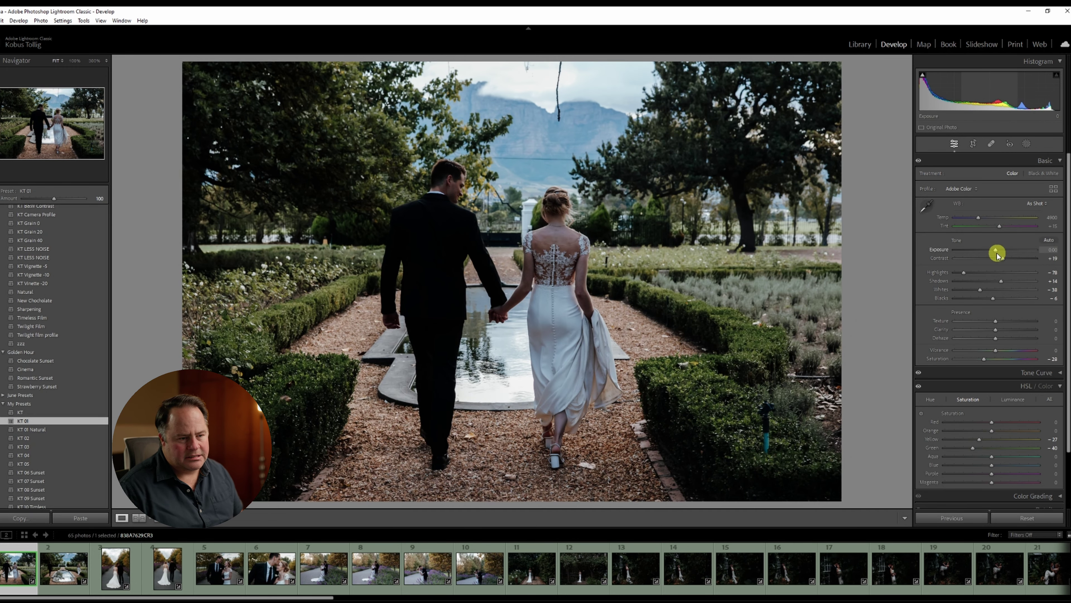
left_click_drag(997, 252, 1002, 253)
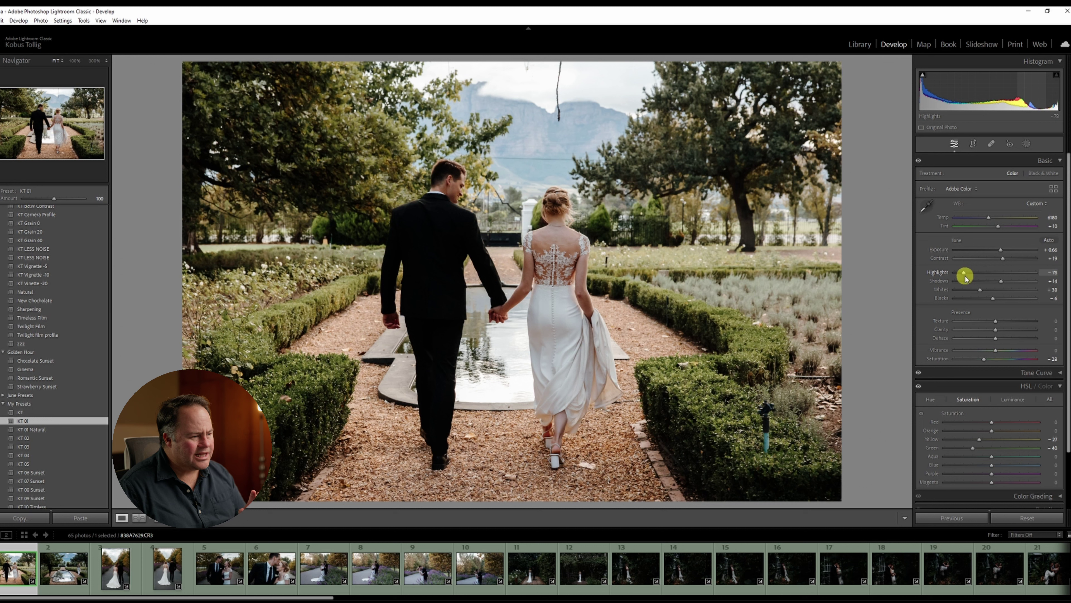
left_click_drag(1009, 281, 1013, 280)
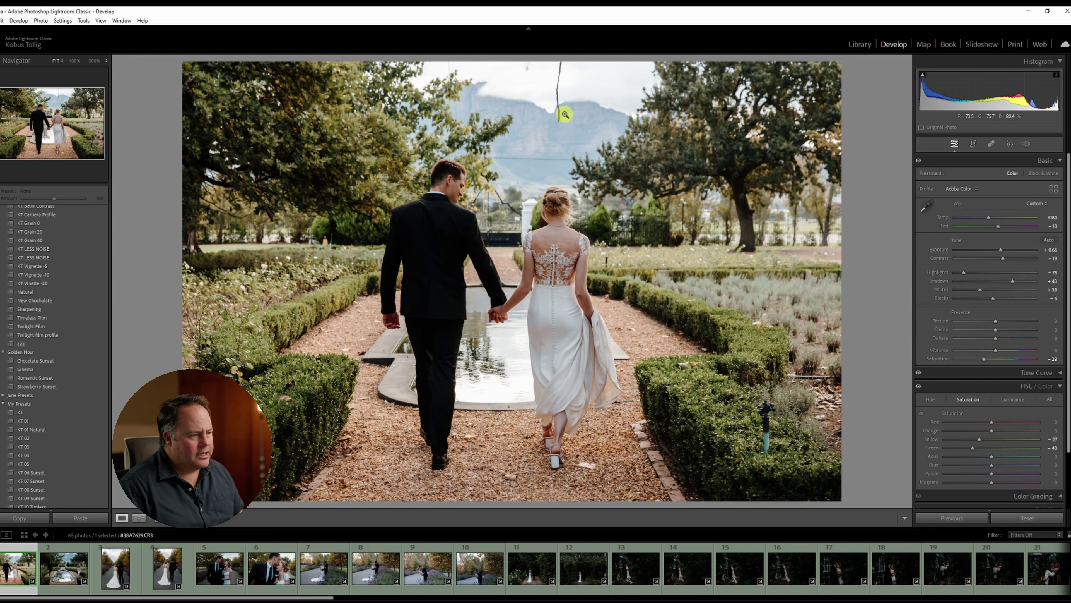
key("q")
left_click_drag(556, 125, 560, 59)
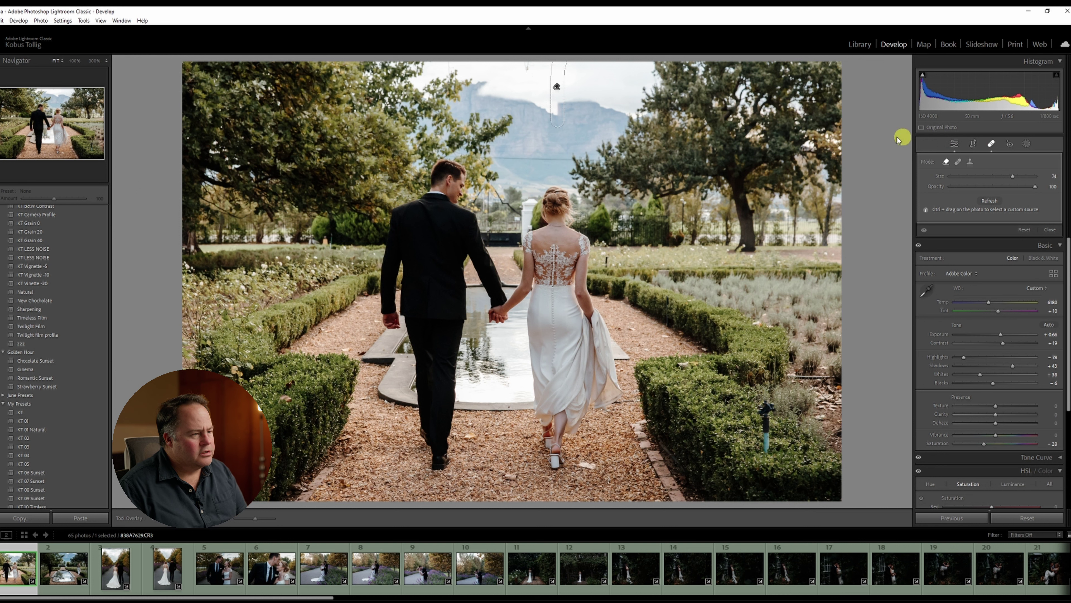
key("ctrl+z")
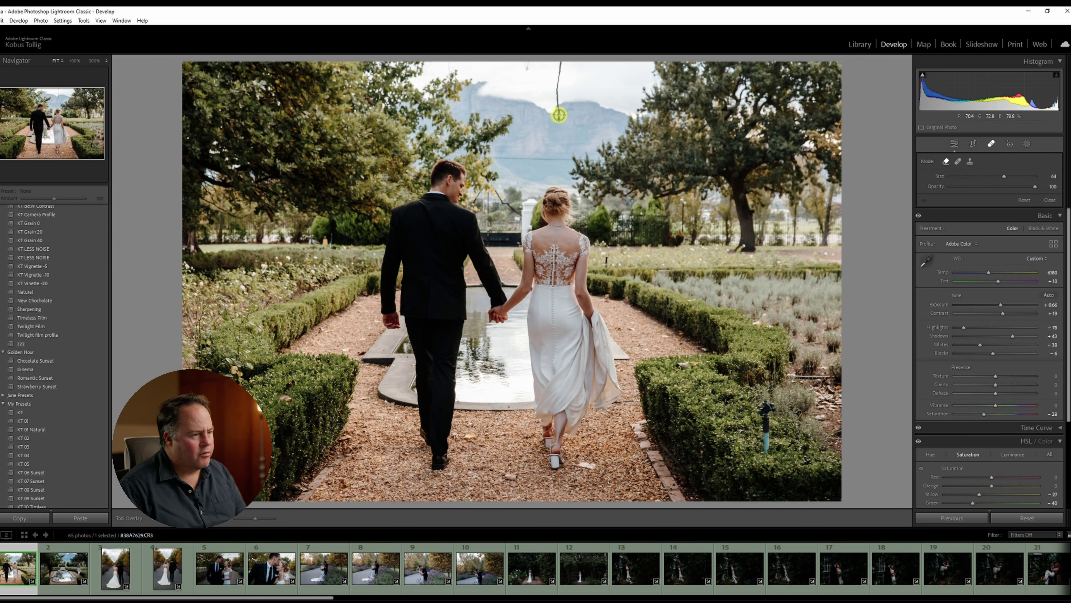
Remove the thin branch hanging into the sky above the mountain and clean up the sky beside it with Content-Aware Remove
left_click_drag(559, 119, 561, 61)
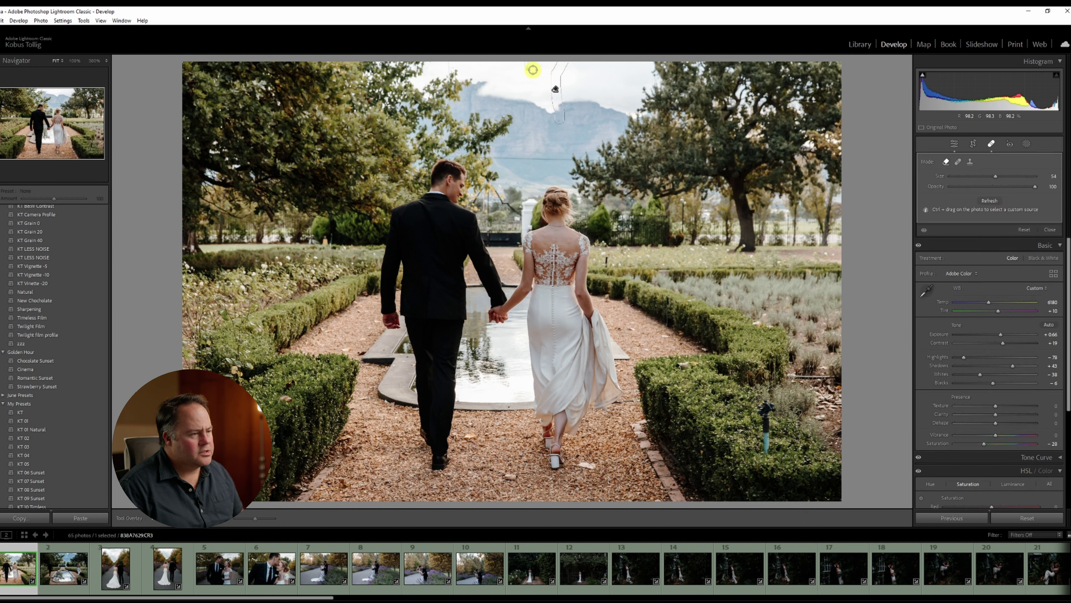
scroll(526, 68, "down", 1)
left_click_drag(569, 113, 559, 123)
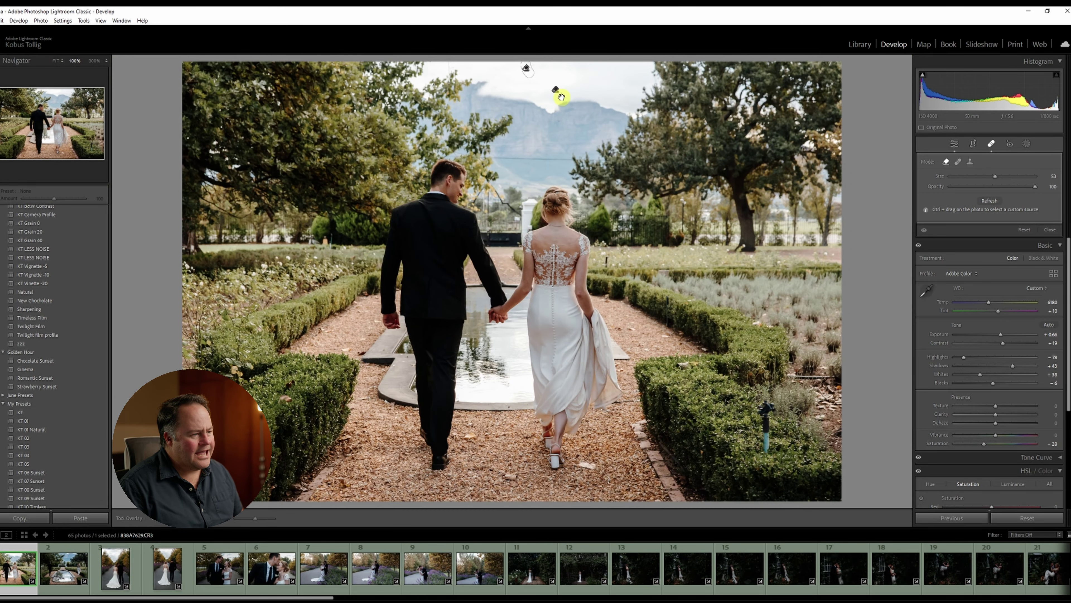
Retouch the leftover patch of sky in the dip between the mountain peaks with Content-Aware Remove
left_click(562, 97)
key("q")
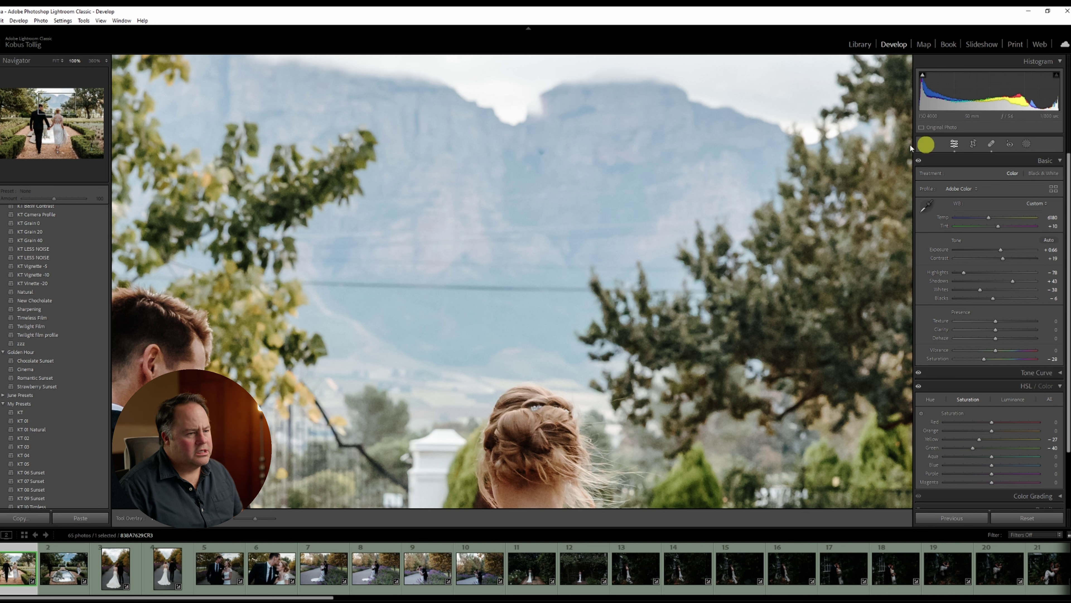
key("q")
left_click_drag(558, 100, 537, 109)
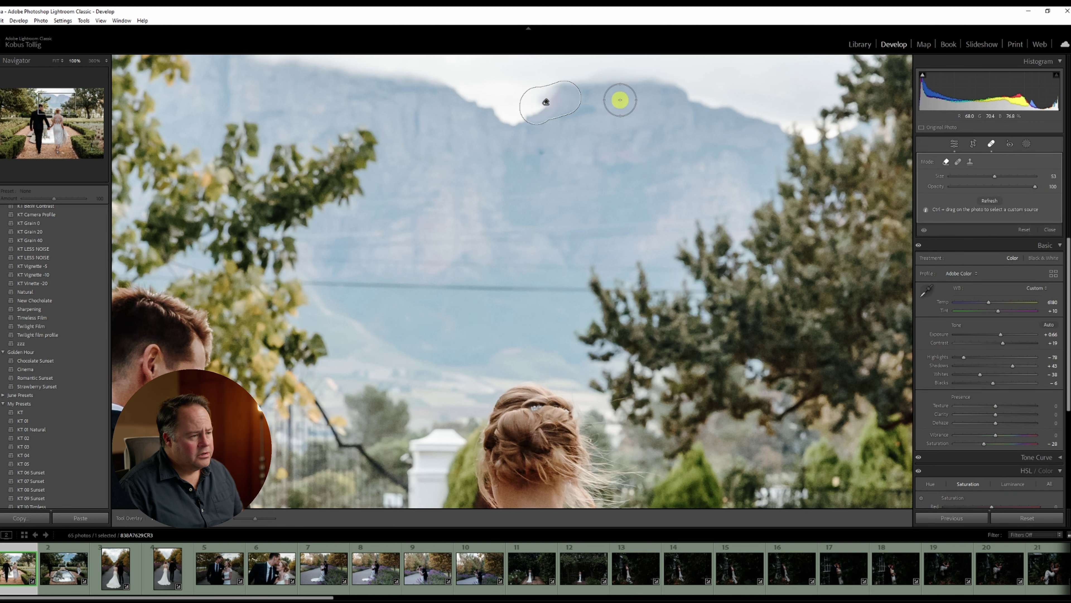
key("q")
left_click(620, 101)
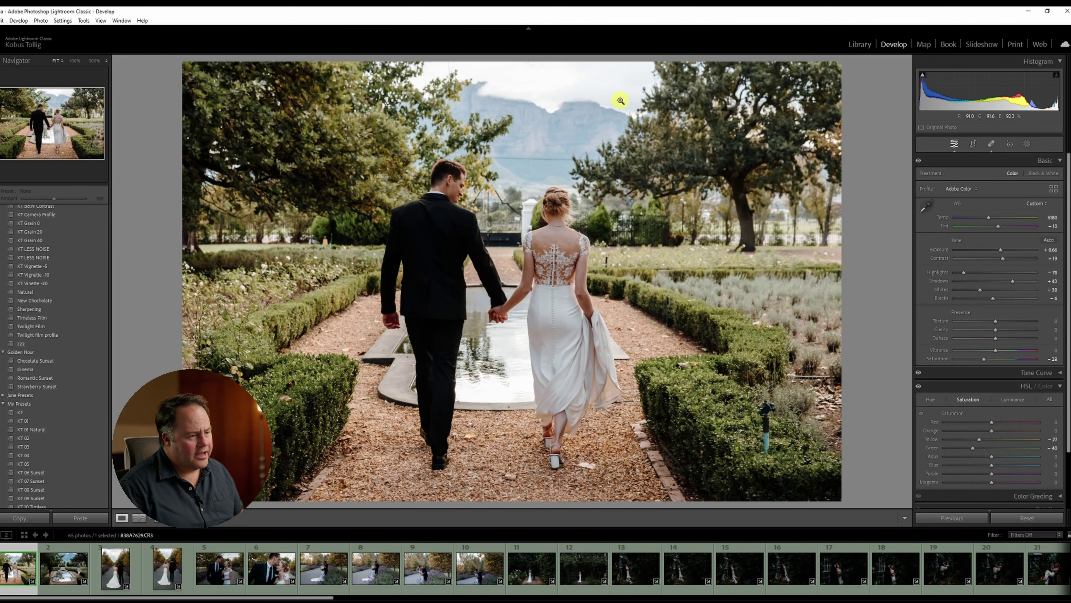
Paint over the sprinkler and its blue pipe in the foreground hedge with Content-Aware Remove
left_click(783, 461)
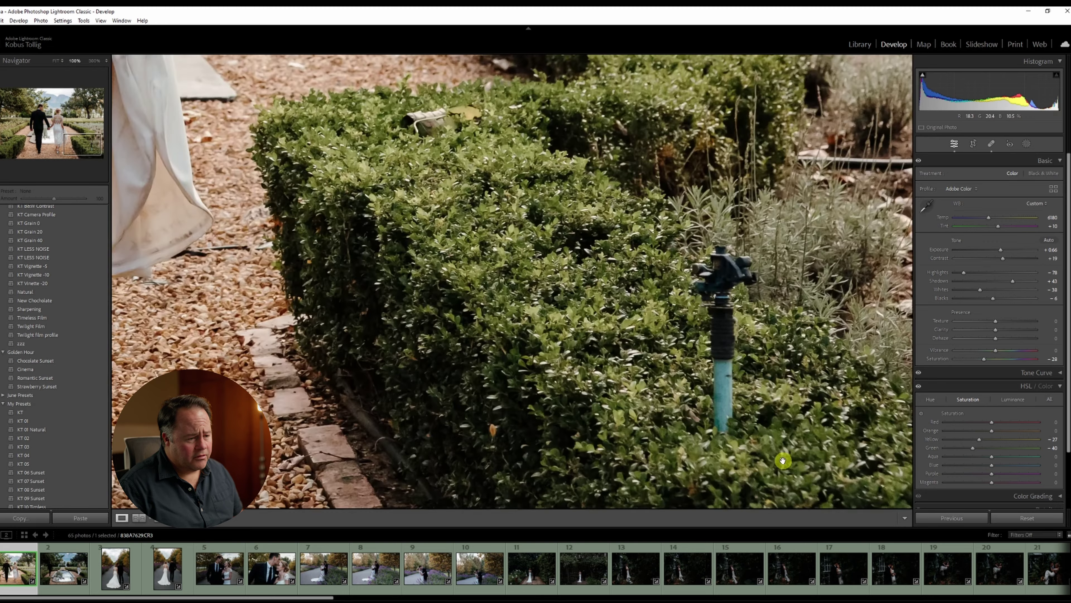
key("q")
scroll(723, 272, "up", 3)
mouse_move(723, 273)
left_mouse_down()
mouse_move(725, 409)
mouse_move(738, 274)
mouse_move(716, 291)
left_mouse_up()
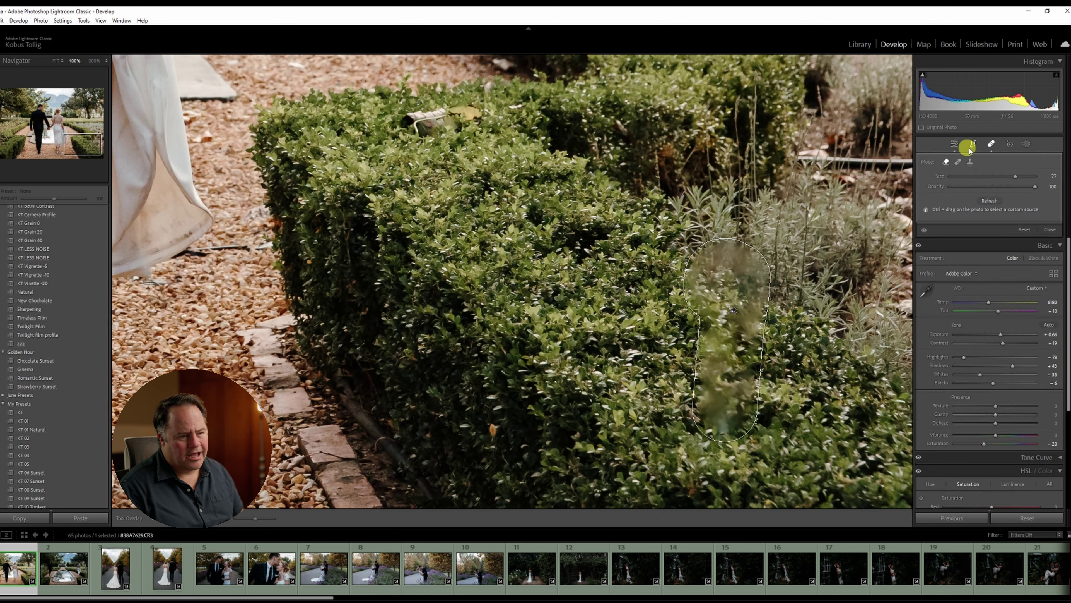
Switch the sprinkler repair to Heal mode and retouch it with neighbouring hedge foliage
left_click(958, 161)
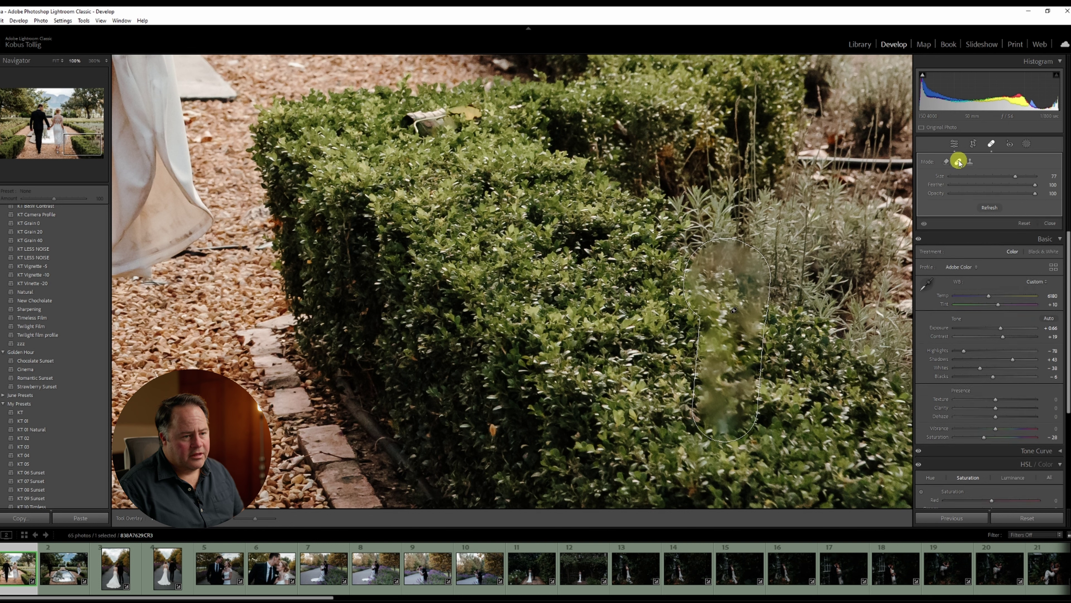
left_click_drag(661, 363, 658, 271)
left_click(952, 160)
left_click(945, 163)
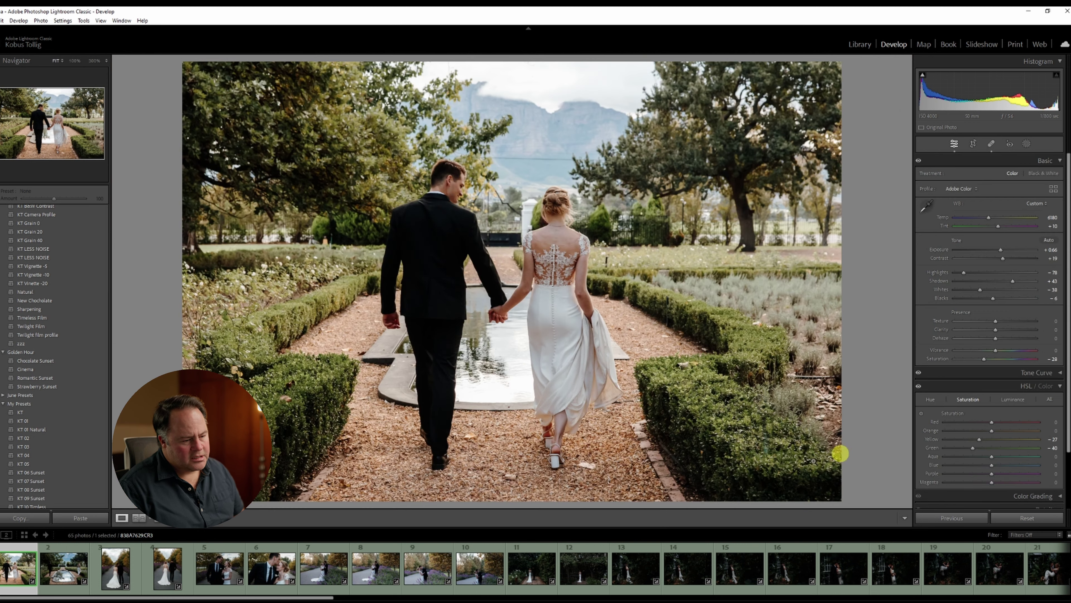
key("q")
key("z")
Heal the remaining bluish traces of the sprinkler pipe in the foreground hedge
left_click(778, 467)
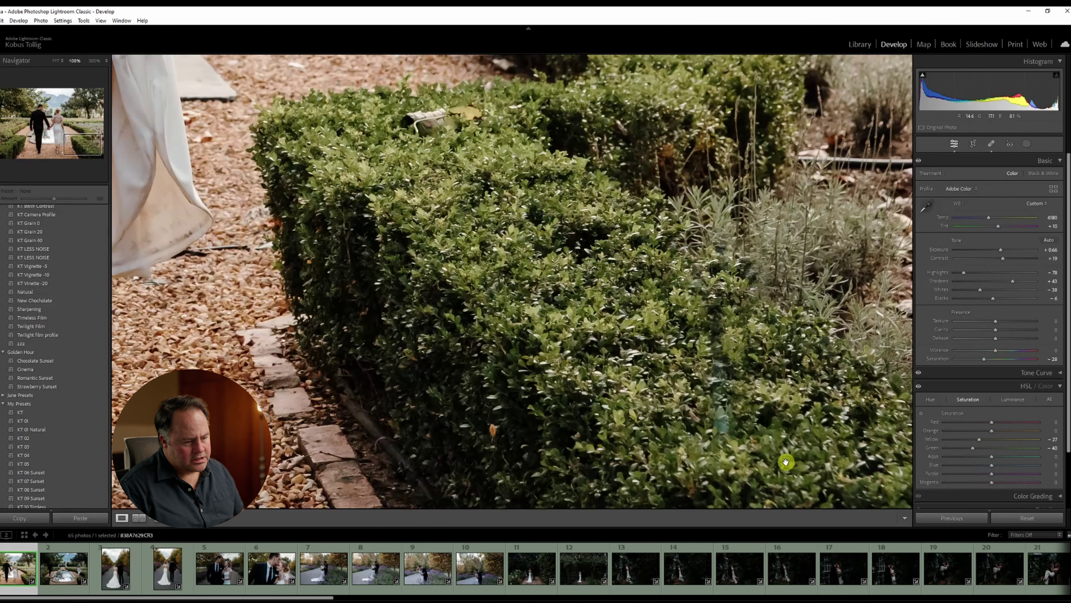
key("q")
mouse_move(762, 430)
left_mouse_down()
mouse_move(731, 431)
mouse_move(718, 373)
left_mouse_up()
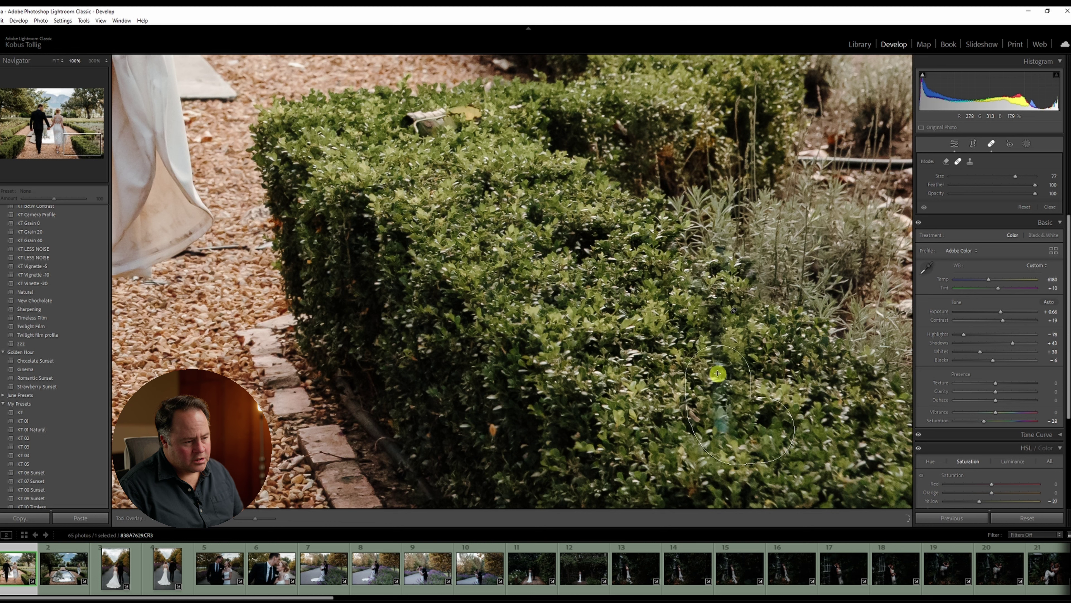
key("q")
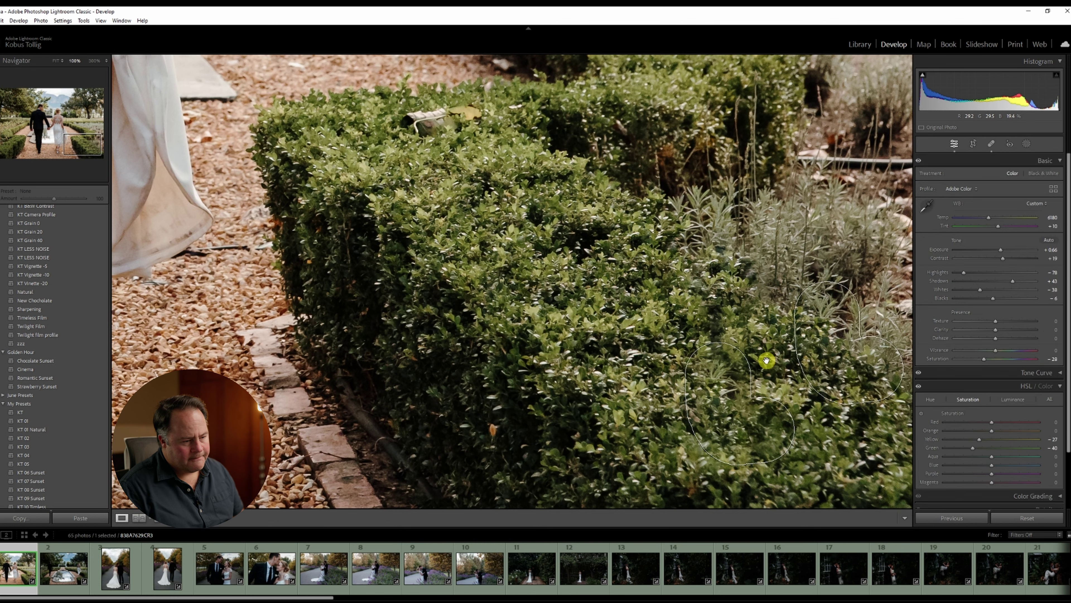
left_click(767, 361)
Remove the small black post in the flower bed beside the bride with Content-Aware Remove
left_click(612, 259)
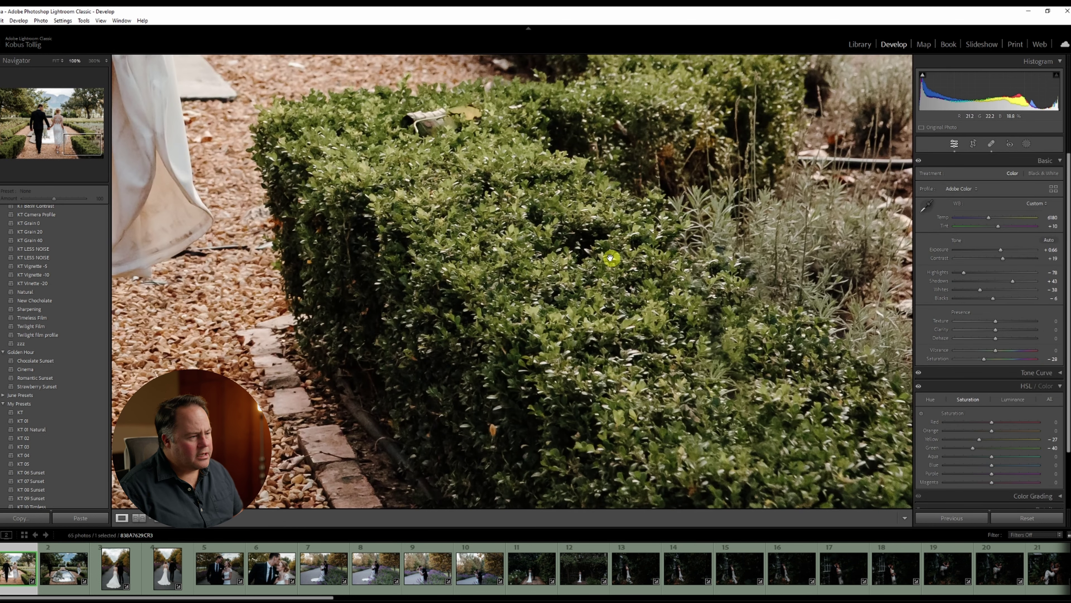
left_click_drag(352, 84, 443, 269)
key("q")
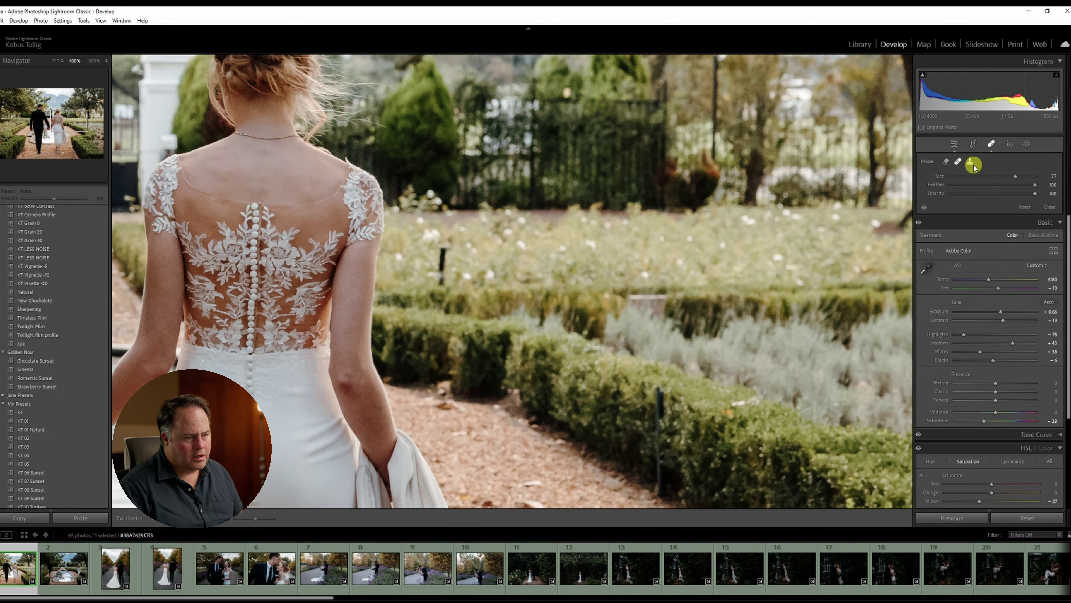
left_click(947, 162)
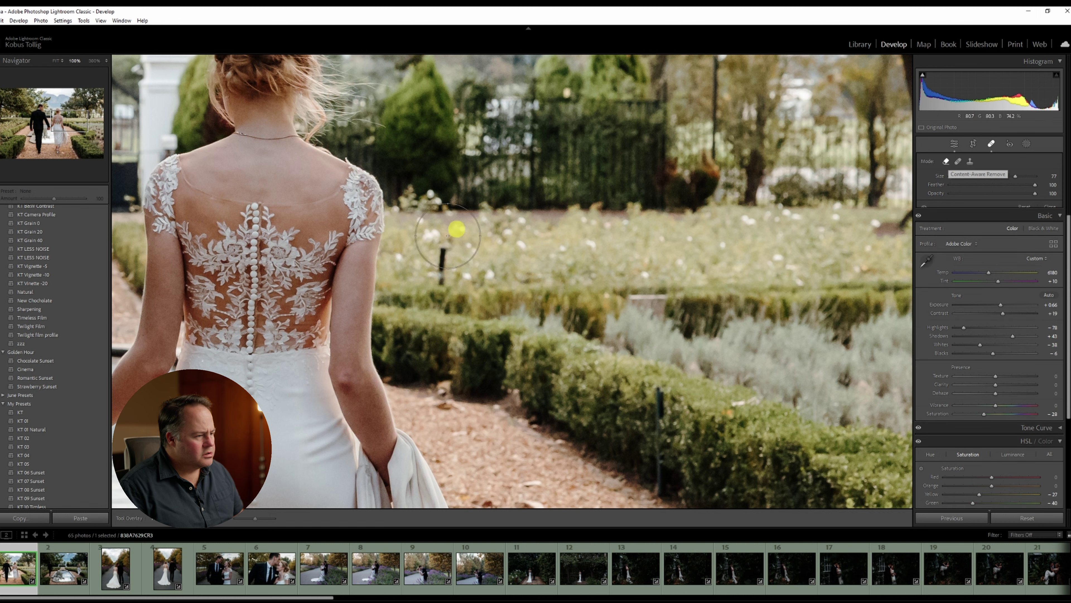
left_click(447, 259)
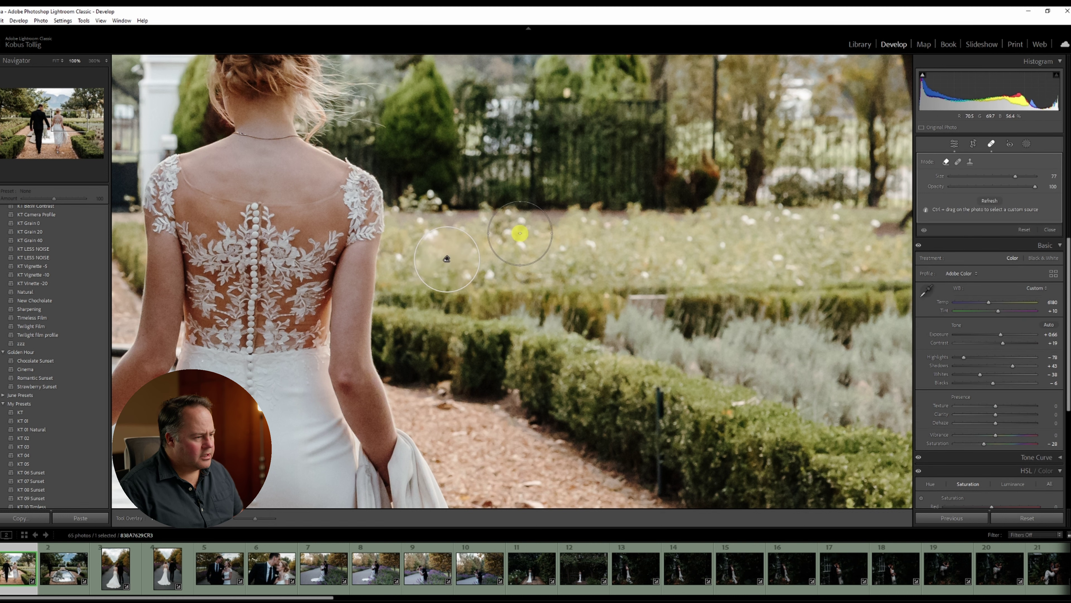
key("q")
left_click(519, 233)
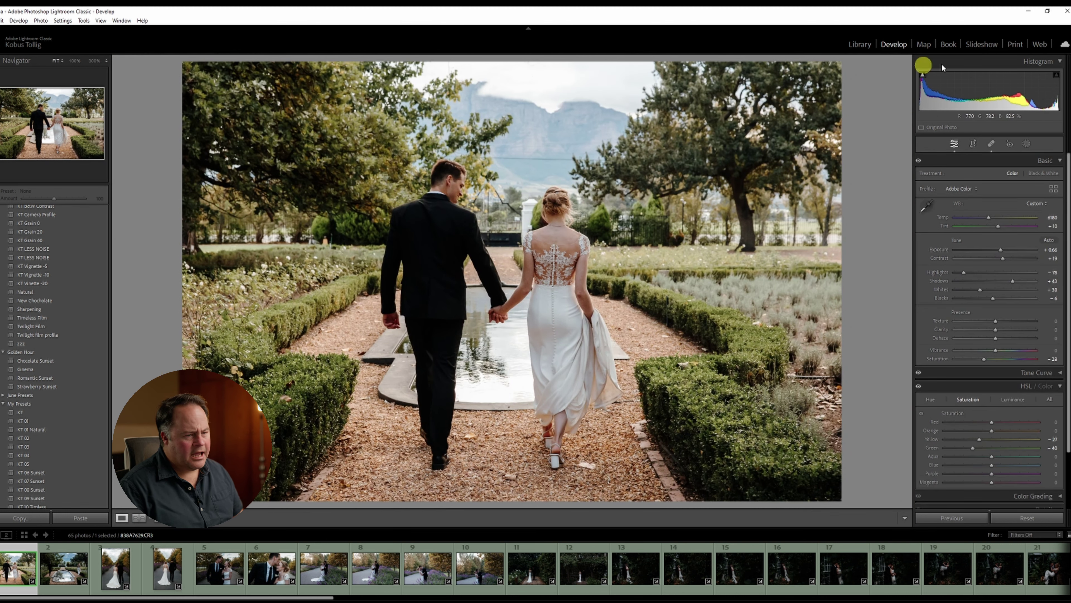
Crop the first photo slightly tighter at its original aspect ratio and reposition the image within the crop frame
left_click(974, 143)
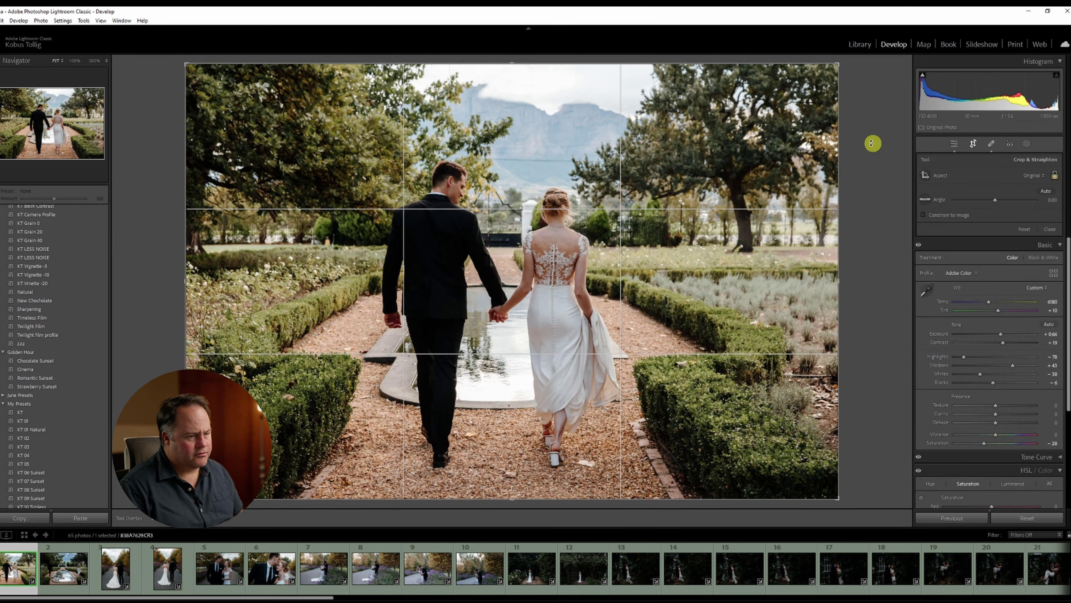
left_click_drag(836, 126, 832, 126)
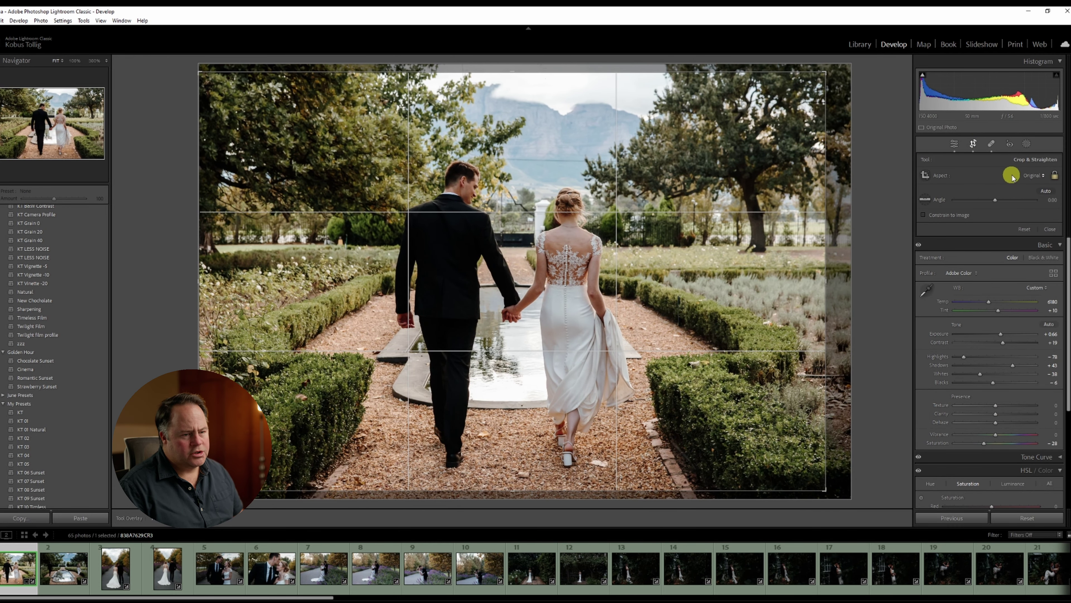
left_click(1056, 175)
left_click_drag(730, 190, 733, 182)
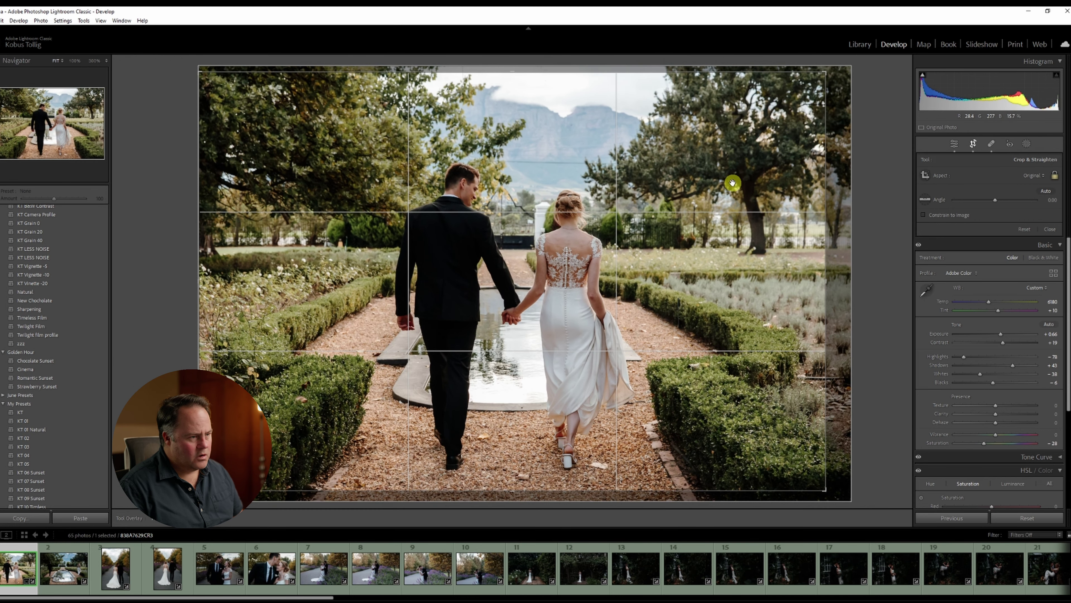
key("Return")
Set the first photo's Shadows to +67 and apply the KT Vignette -5 preset
left_click_drag(1028, 283, 1024, 282)
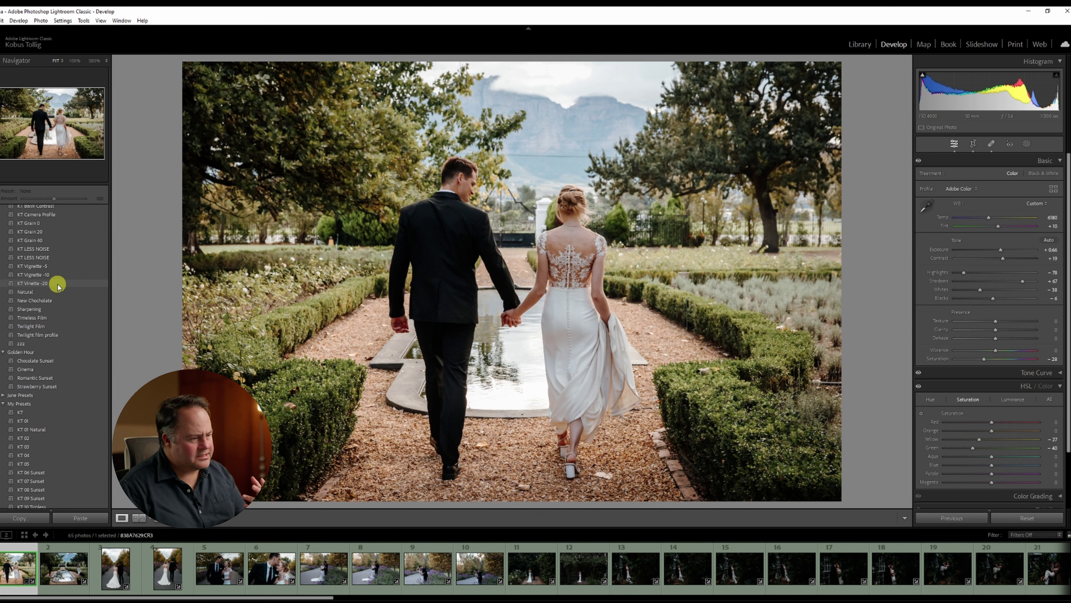
left_click(61, 269)
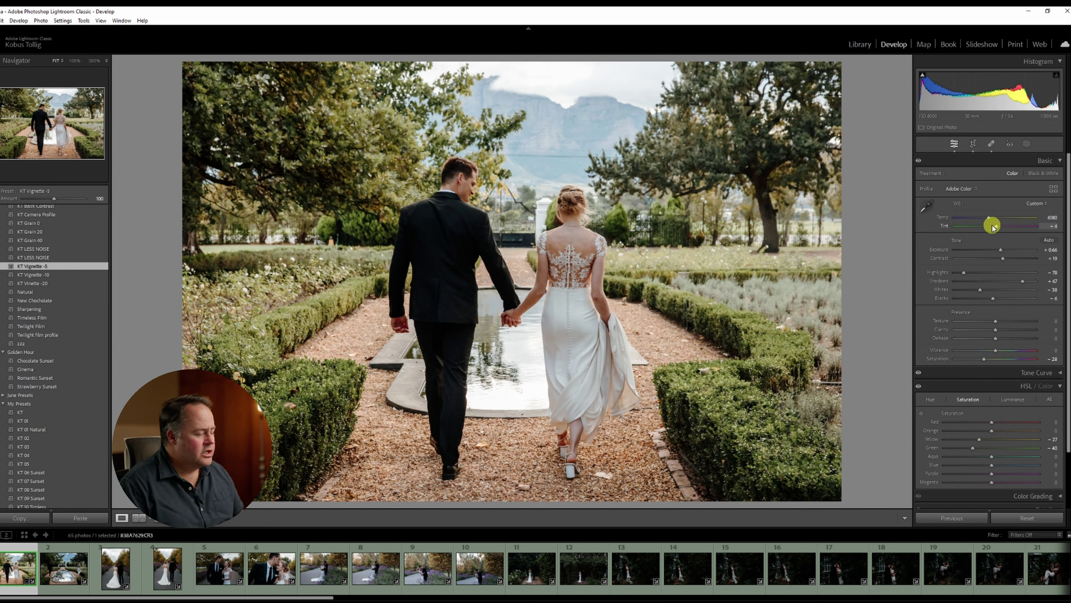
Synchronize the first photo's develop settings to the second photo, leaving out Healing, Crop and Masking
left_click(69, 572)
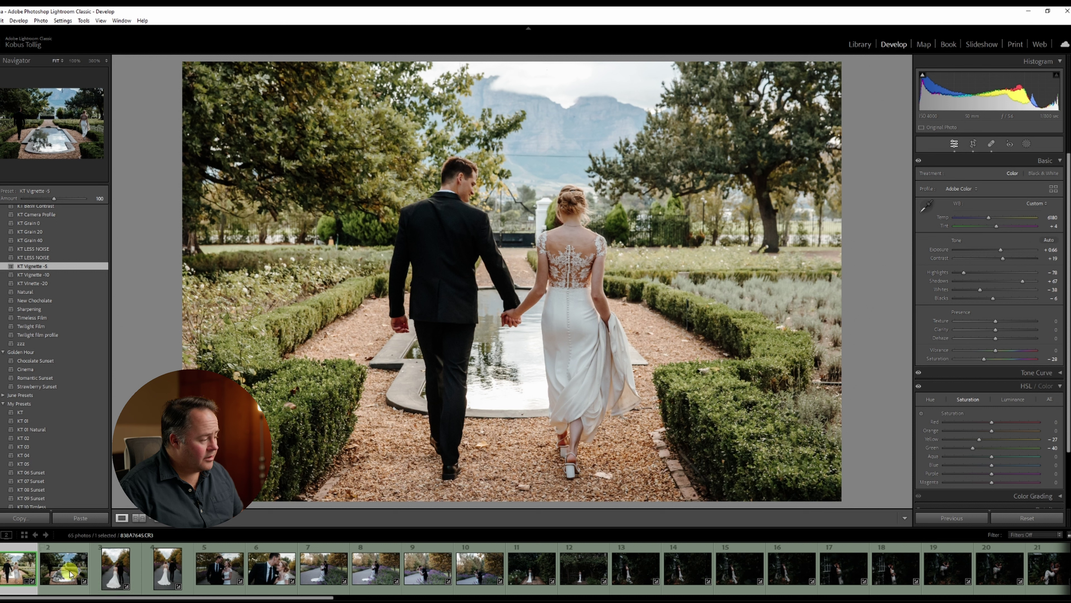
left_click(69, 573, "ctrl")
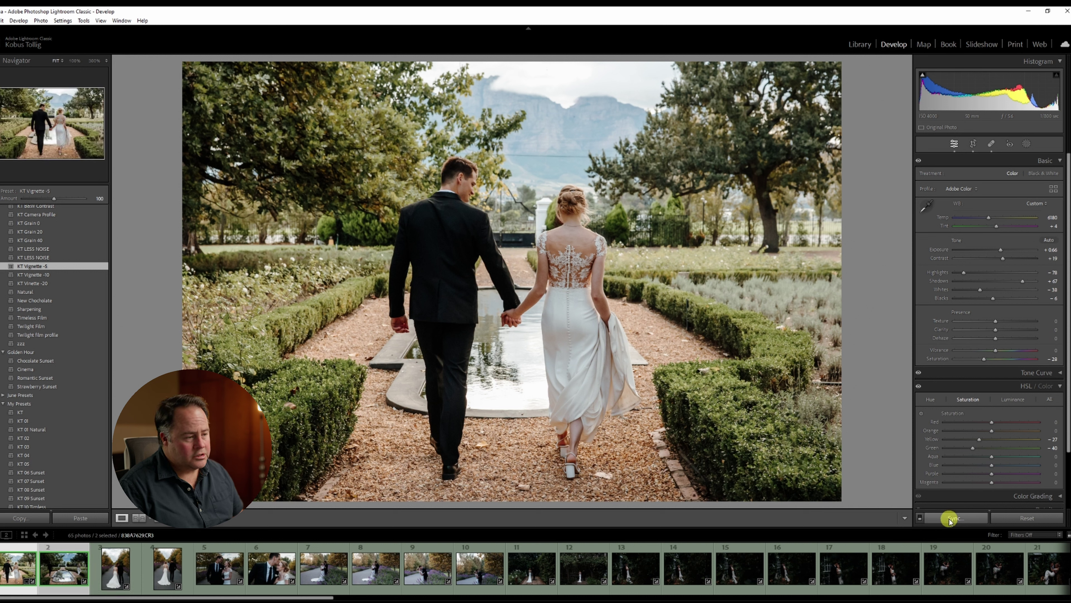
left_click(950, 519)
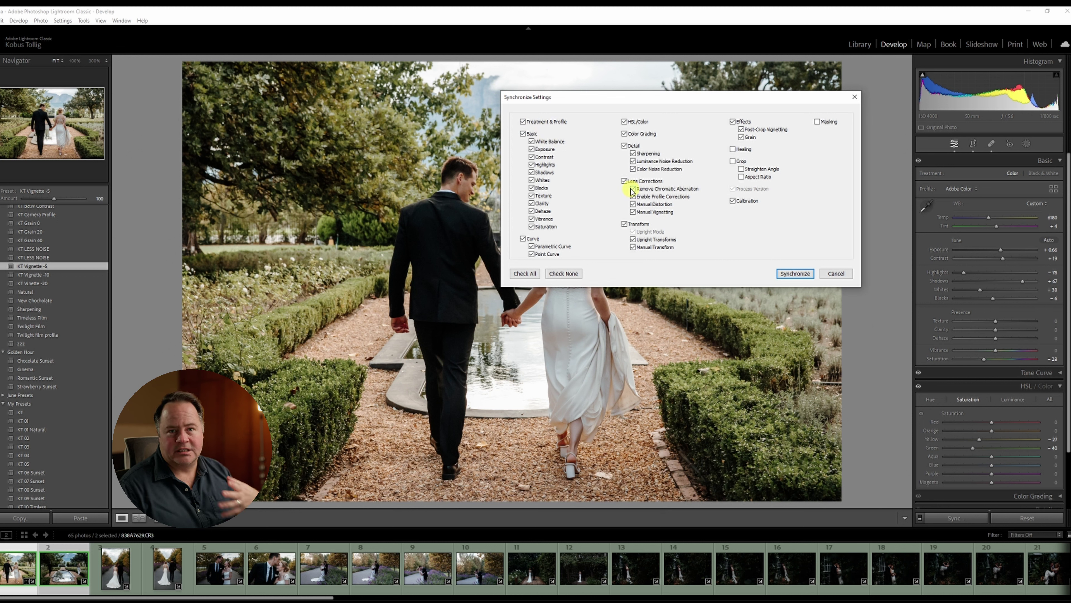
left_click(795, 273)
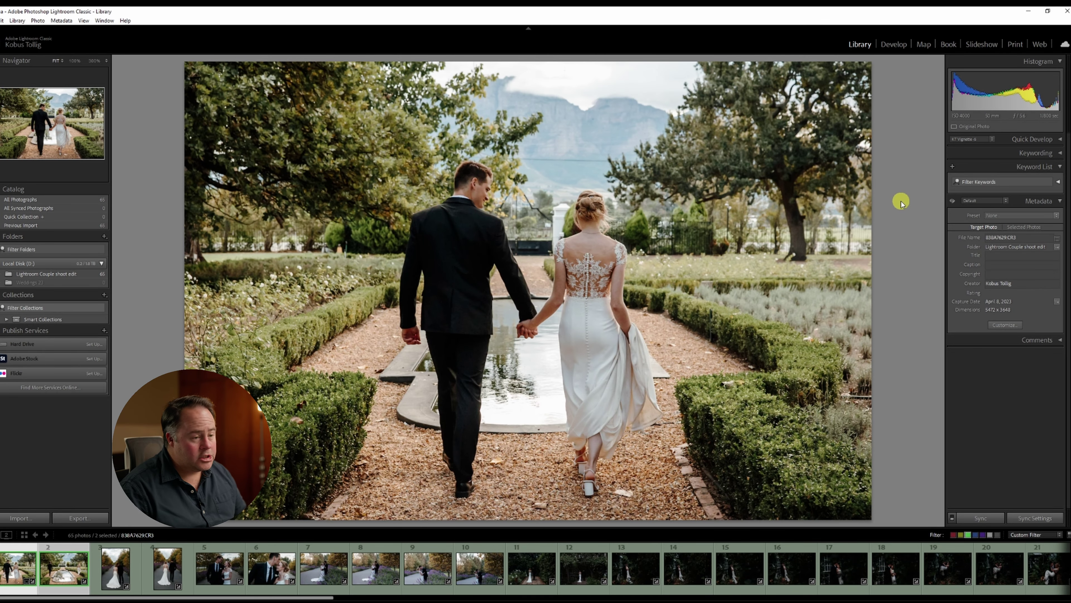
Take the finished first photo out of the green-label selection and review the remaining photos in the grid
key("x")
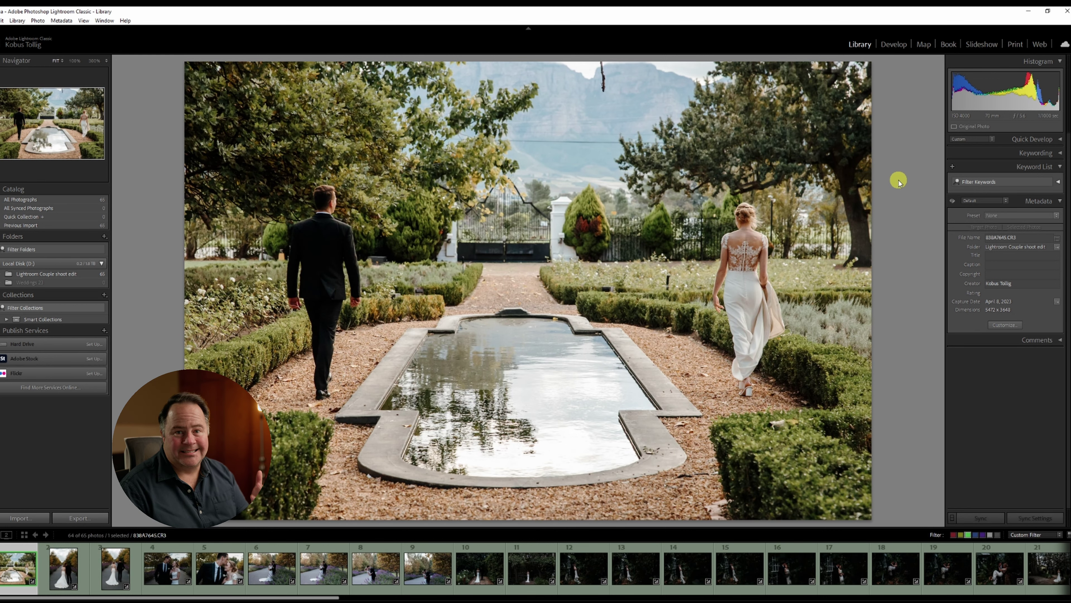
key("g")
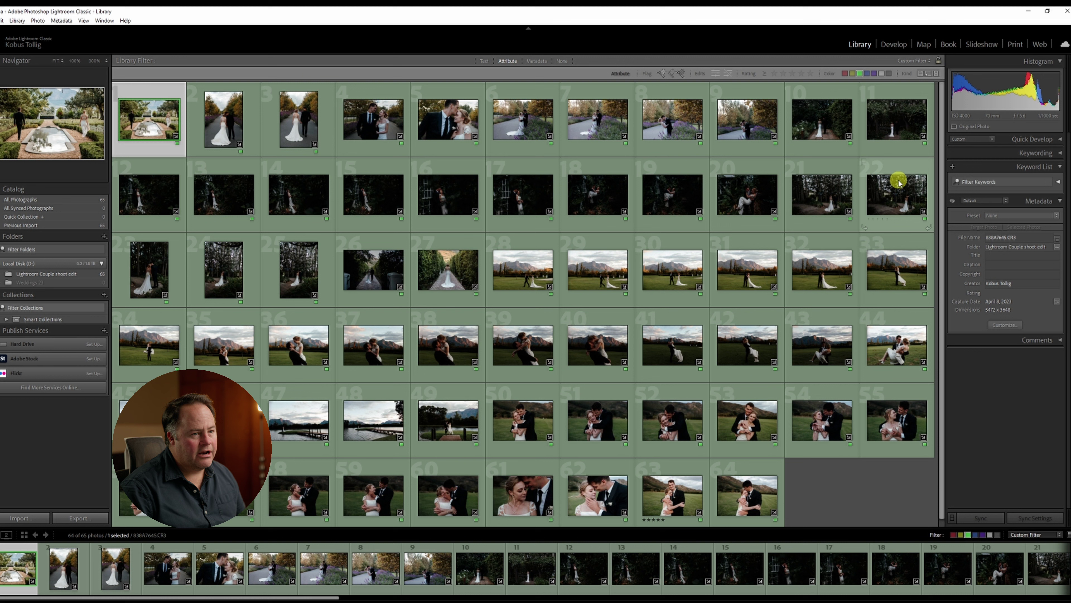
left_click(856, 75)
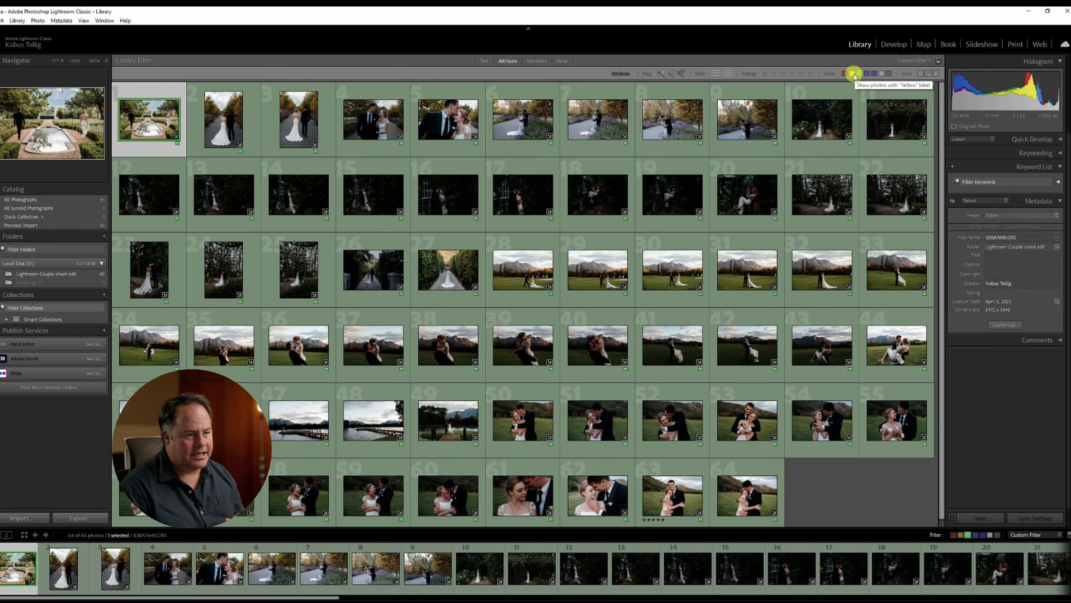
Open the photo of the couple walking beside the pond for developing and set Exposure to +0.40 and Shadows to +69
key("d")
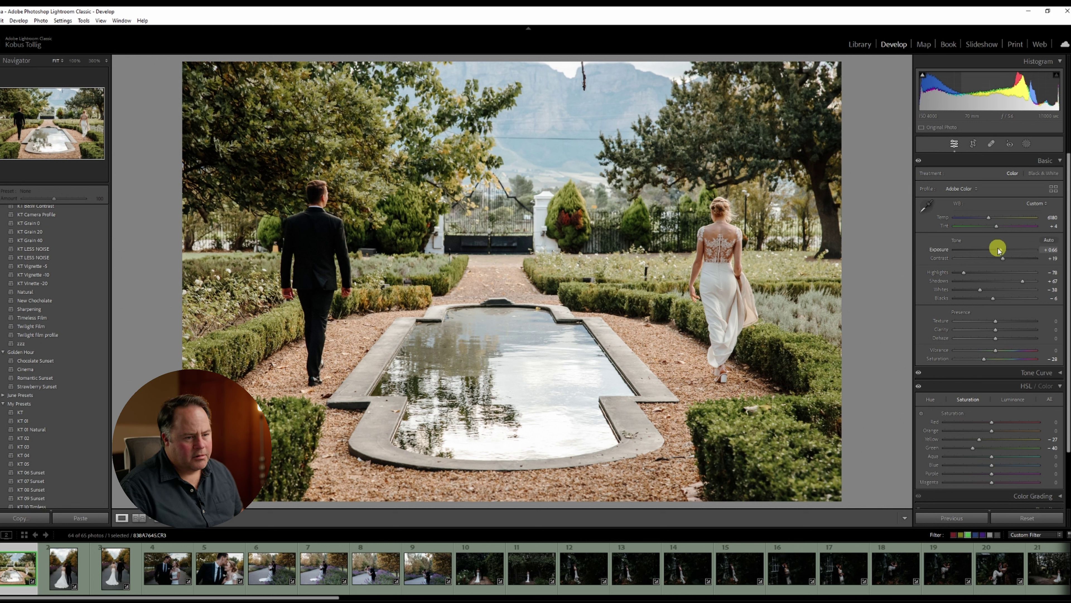
left_click_drag(1000, 249, 1025, 283)
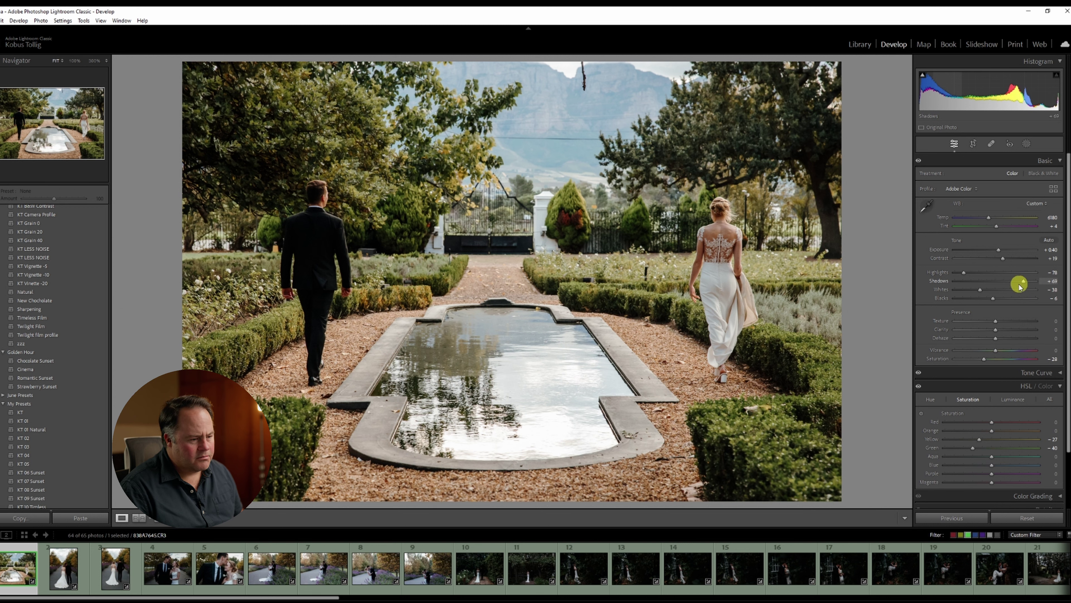
Remove the small black post in the rose bed near the bride with Content-Aware Remove
key("q")
left_click(651, 272)
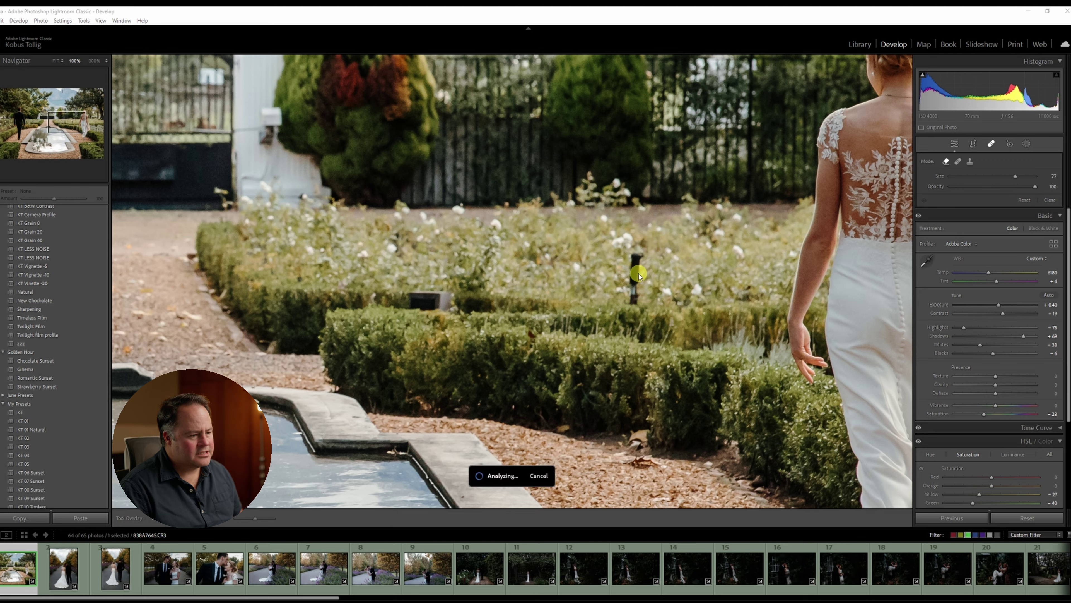
left_click(639, 274)
key("ctrl+0")
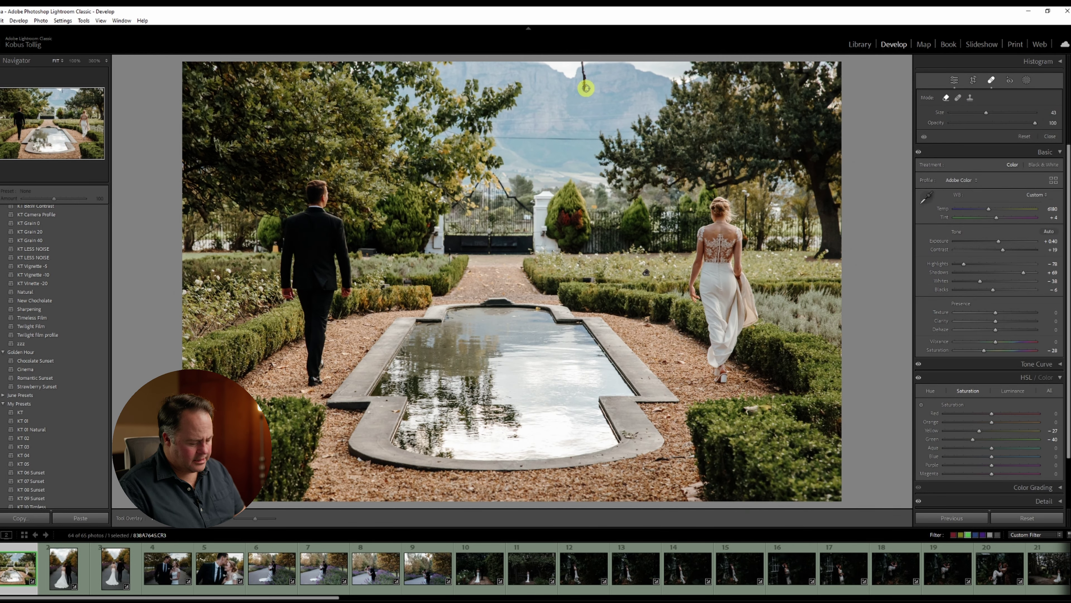
Remove the dark twig hanging over the mountain at the photo's upper edge and inspect the retouched area up close
left_click_drag(584, 87, 582, 60)
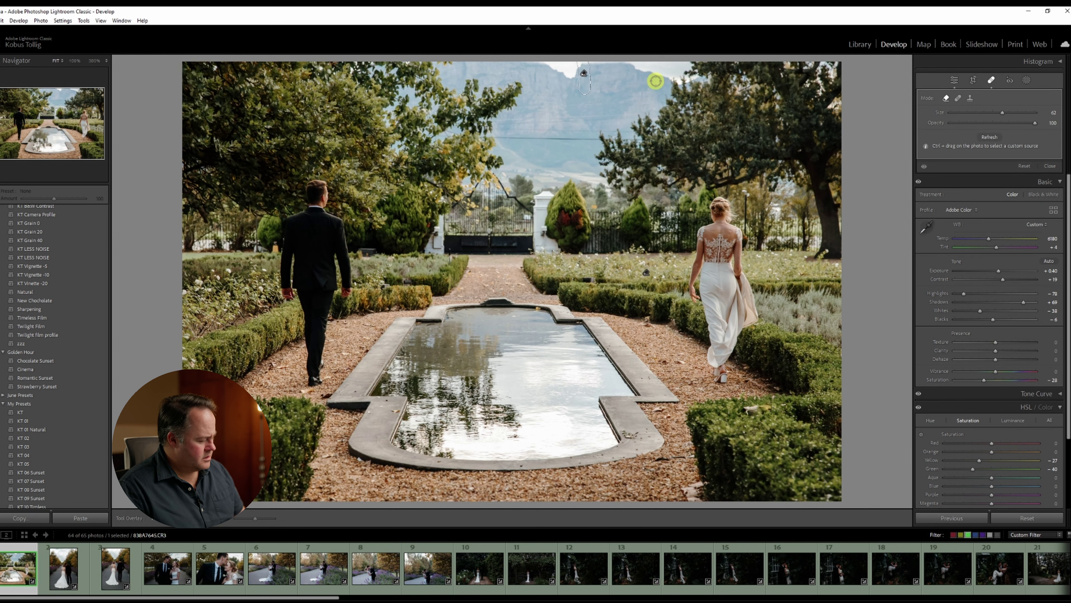
key("q")
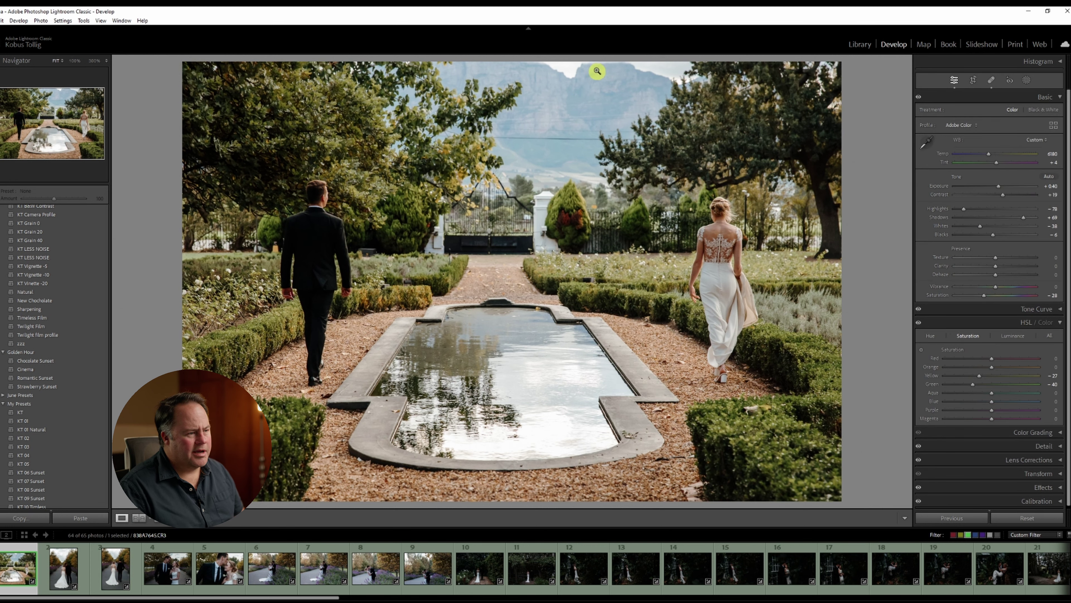
left_click_drag(589, 66, 600, 118)
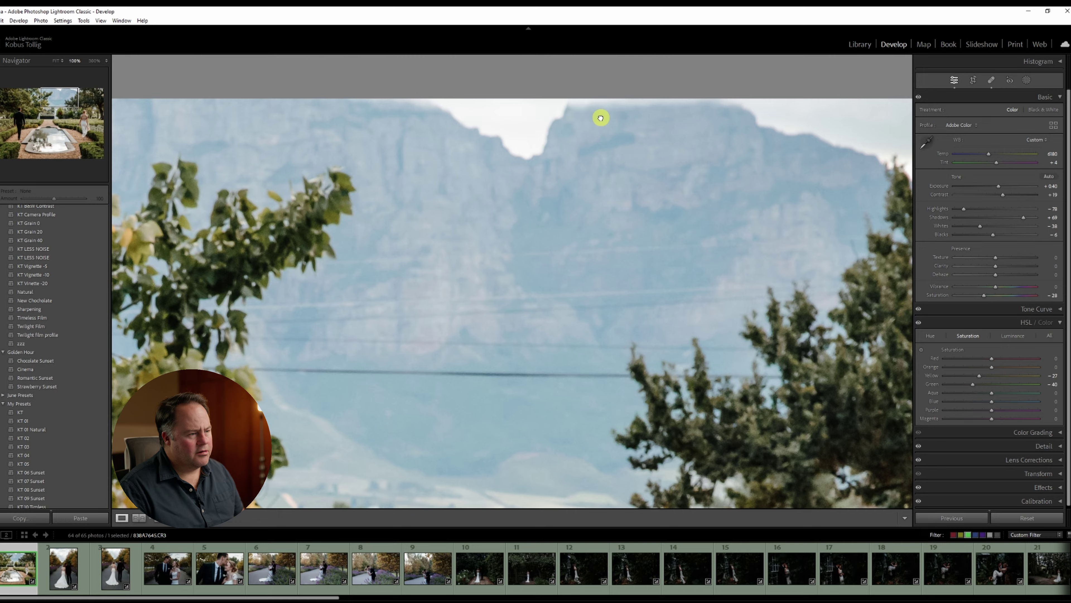
left_click(601, 117)
Crop the pond photo slightly tighter at its original aspect ratio, reposition it, and take it out of the green-label selection
left_click(986, 82)
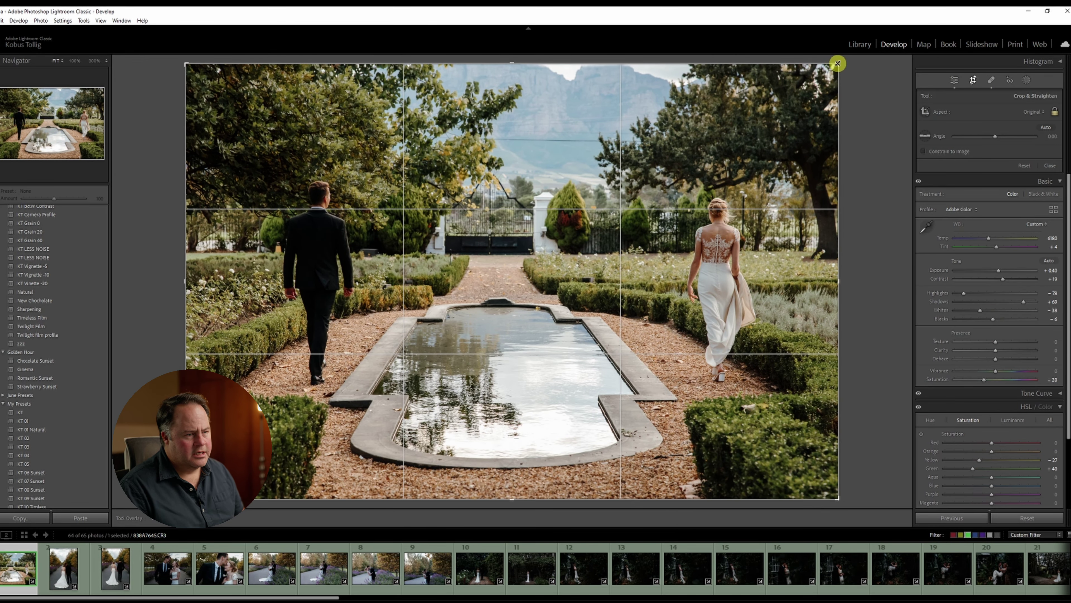
left_click_drag(838, 63, 830, 66)
left_click_drag(794, 115, 518, 231)
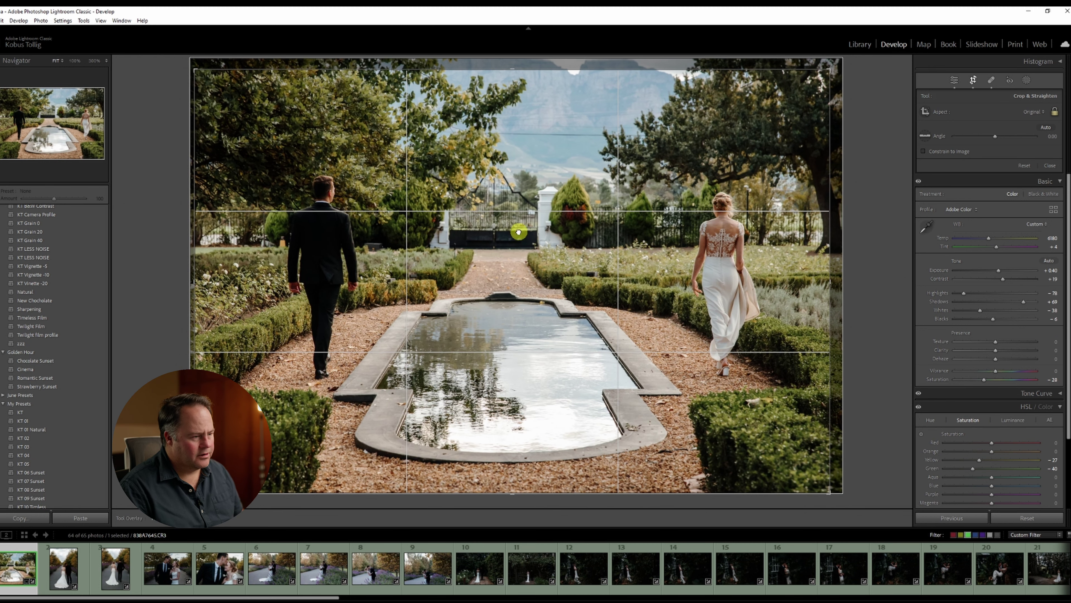
key("Return")
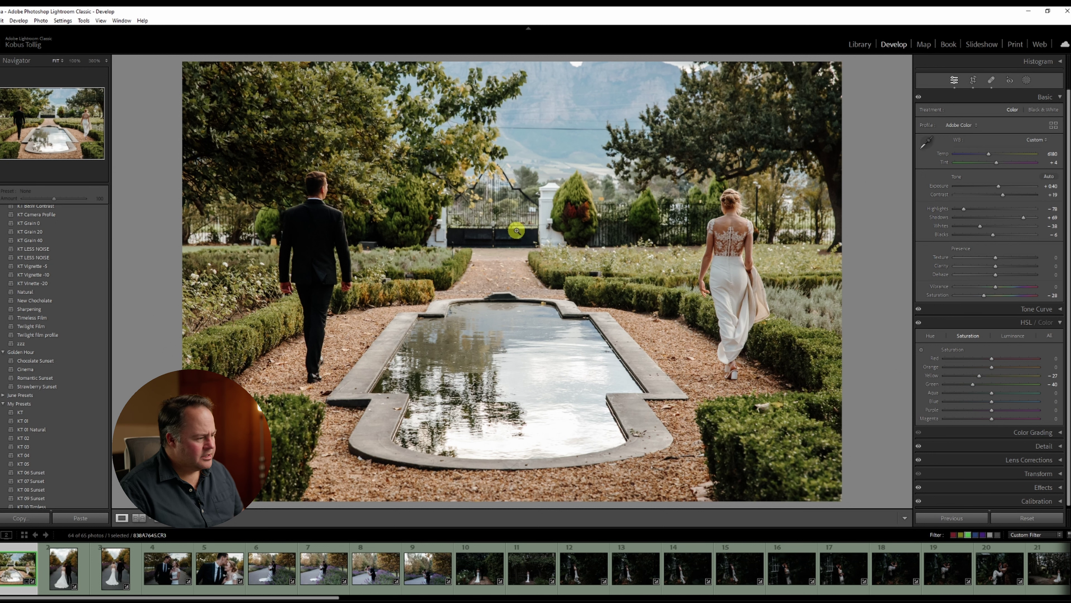
key("6")
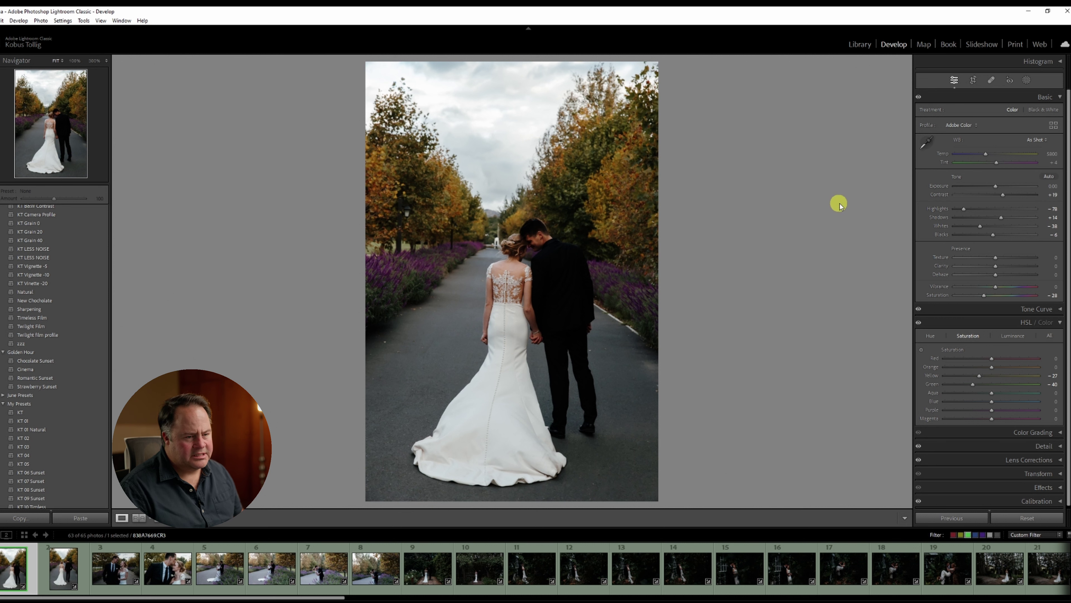
Set Exposure to +0.71, Shadows to +41 and Saturation to -23 on the photo of the couple standing on the road
left_click_drag(996, 190, 1001, 190)
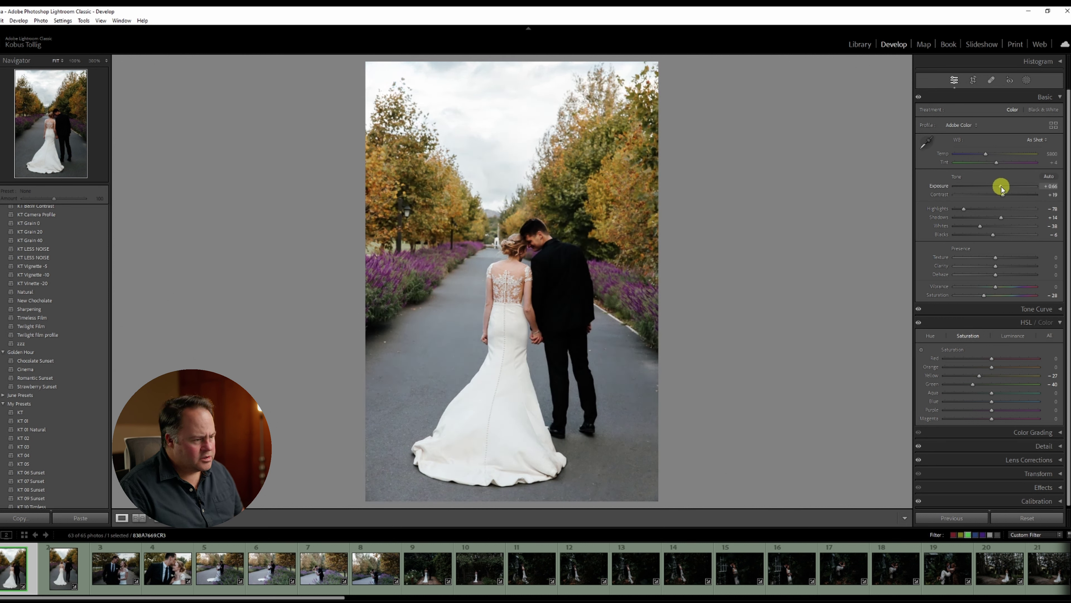
left_click(1015, 218)
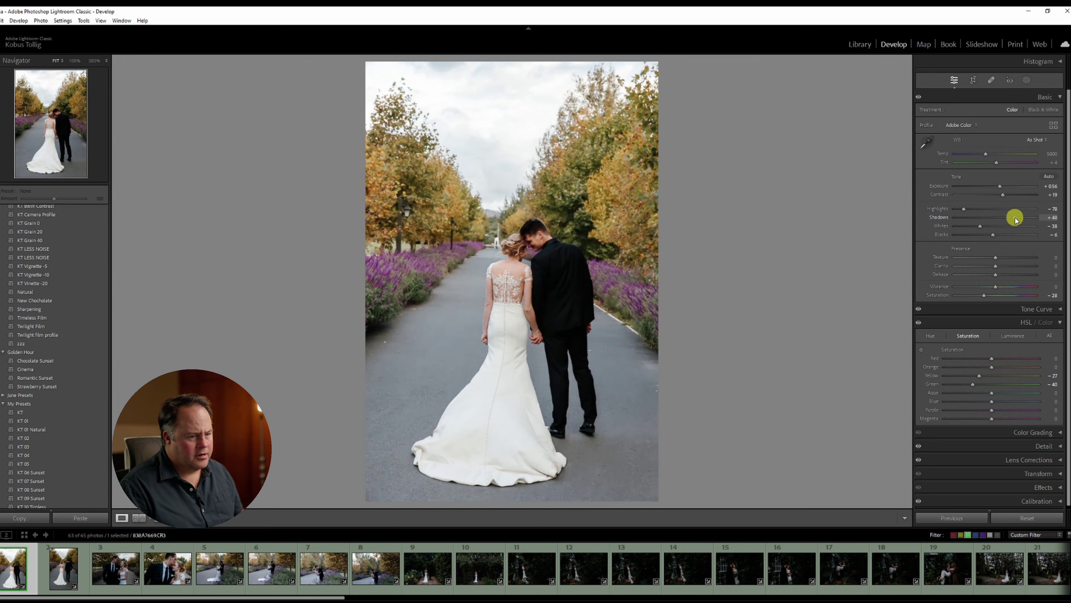
left_click_drag(1012, 218, 1011, 218)
left_click(986, 295)
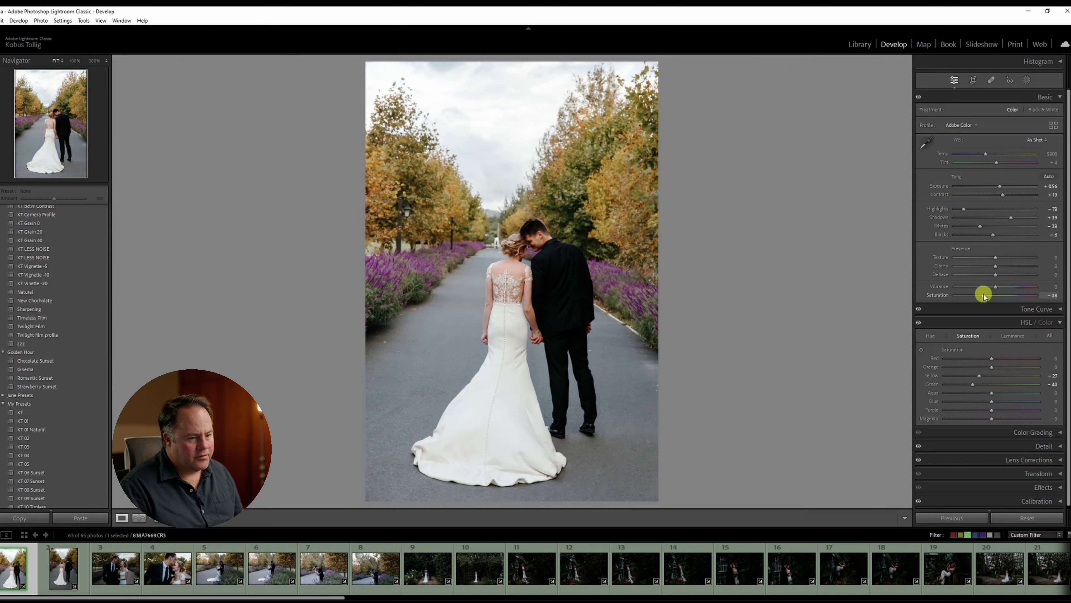
left_click_drag(989, 295, 987, 296)
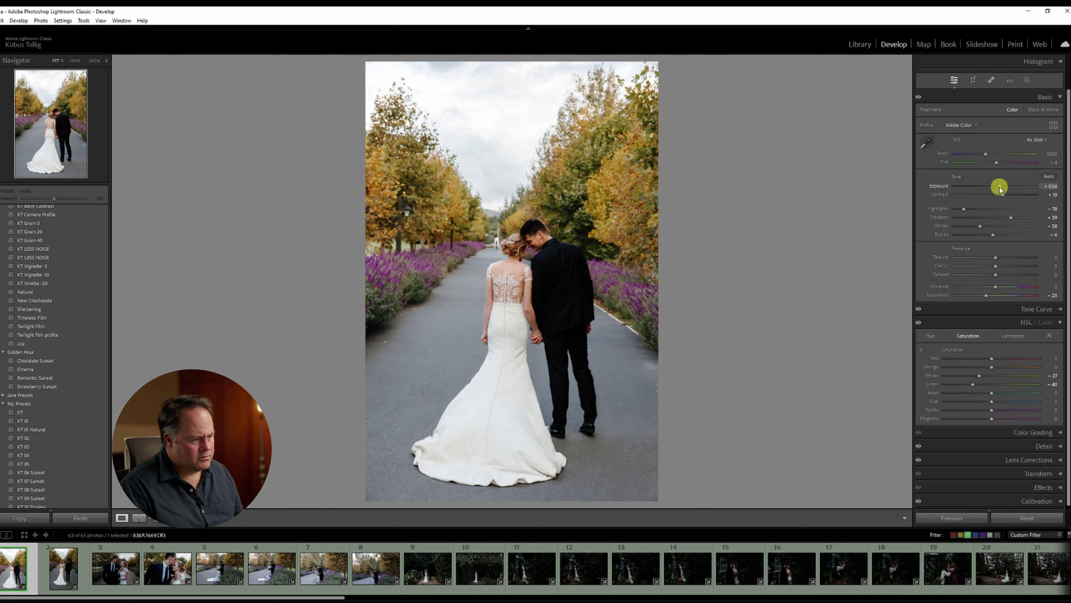
left_click_drag(1011, 217, 1018, 218)
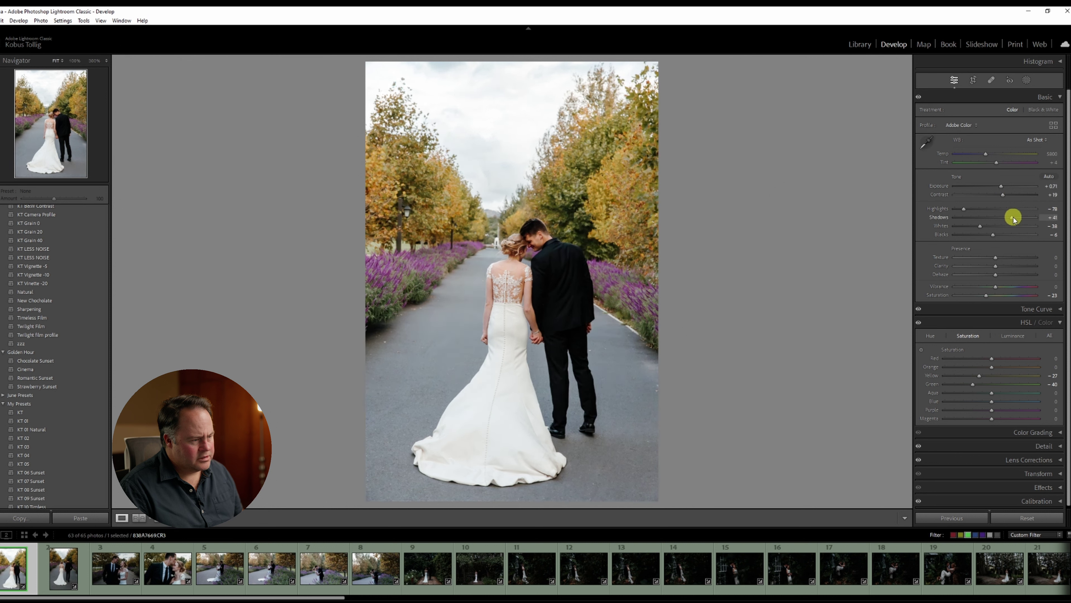
Straighten the road photo by about -1.5 degrees, crop it slightly tighter at its original aspect ratio and reposition it
left_click(974, 80)
left_click_drag(792, 228, 791, 222)
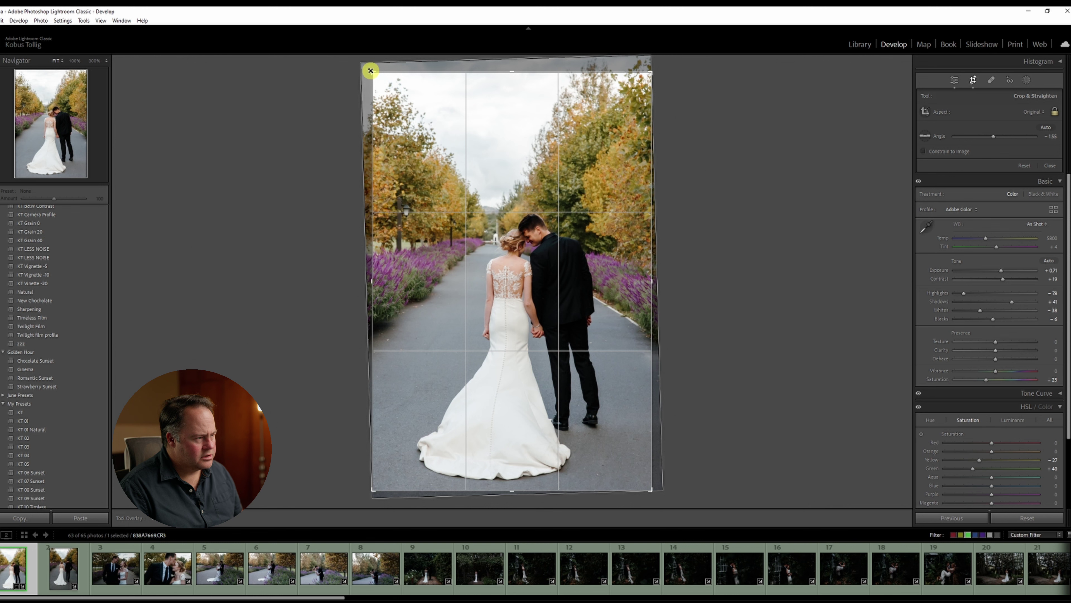
left_click_drag(371, 73, 375, 75)
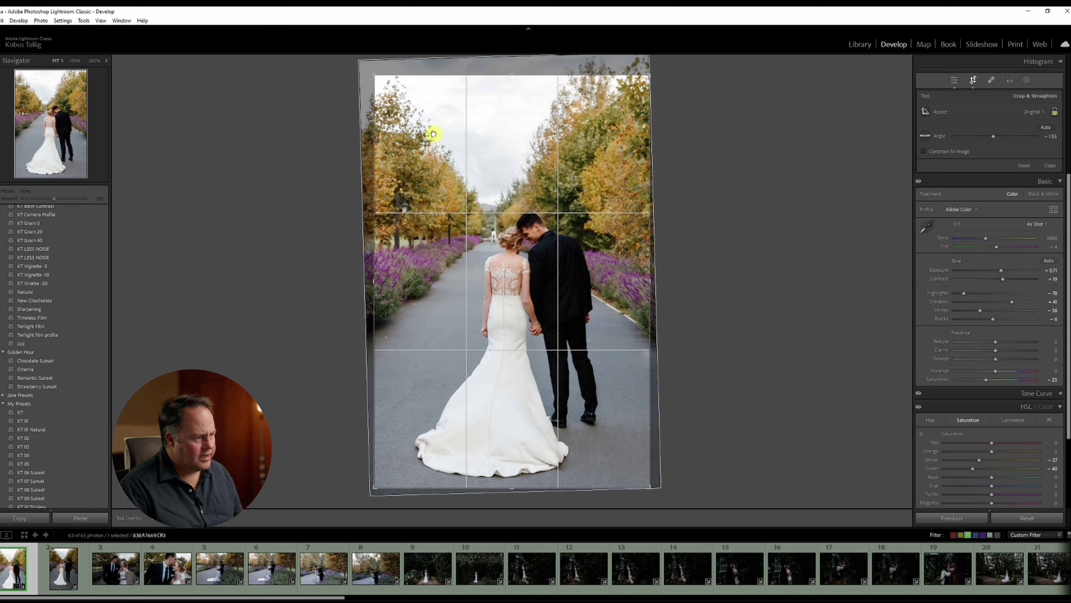
key("Return")
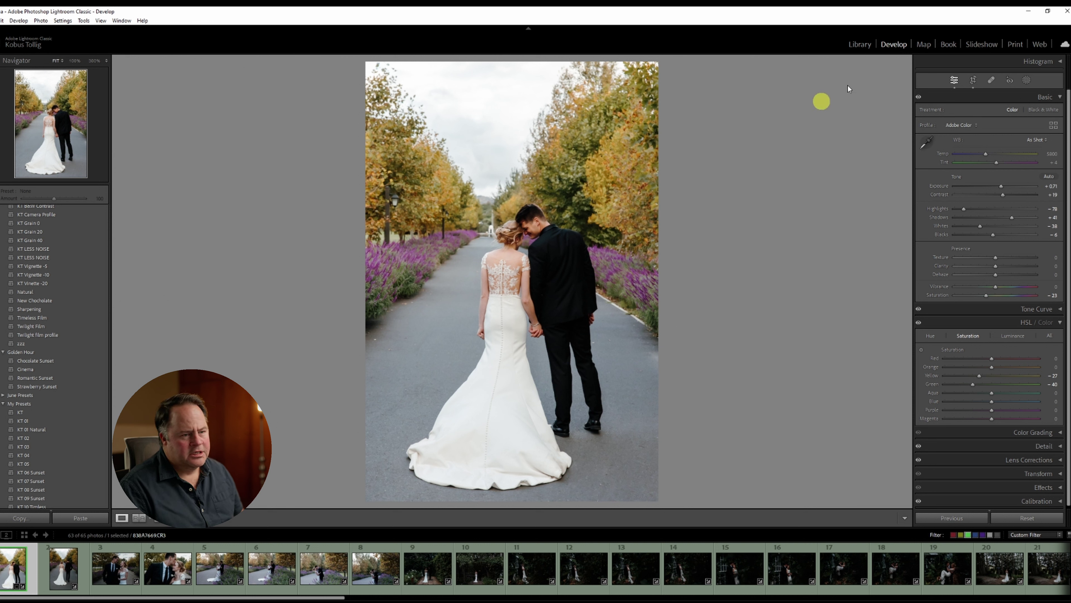
Create an Objects mask over the groom's head and add the bride's head to the same mask
left_click(1027, 81)
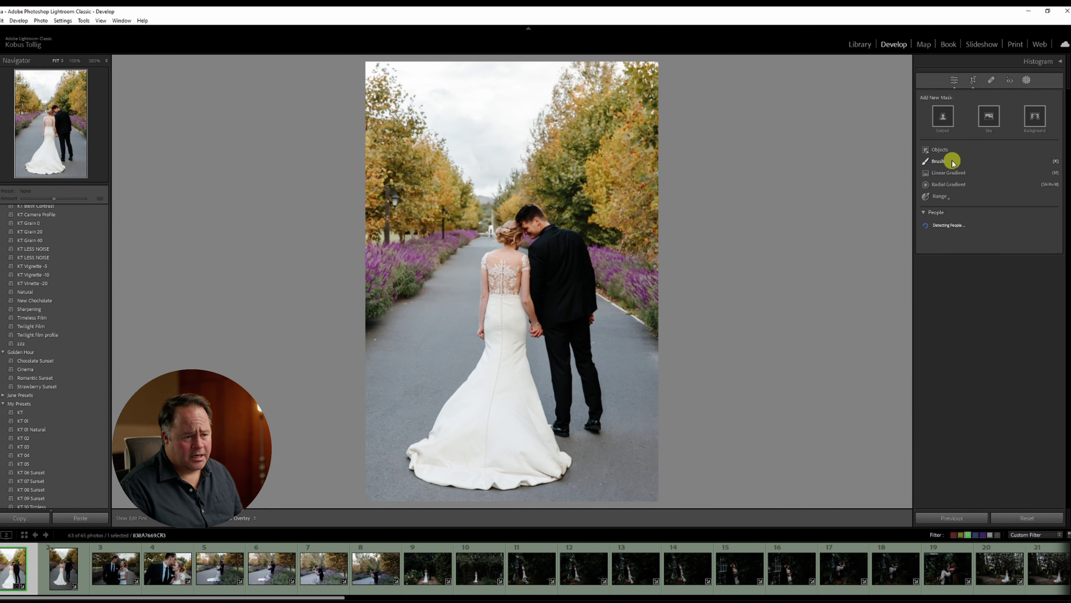
left_click(940, 150)
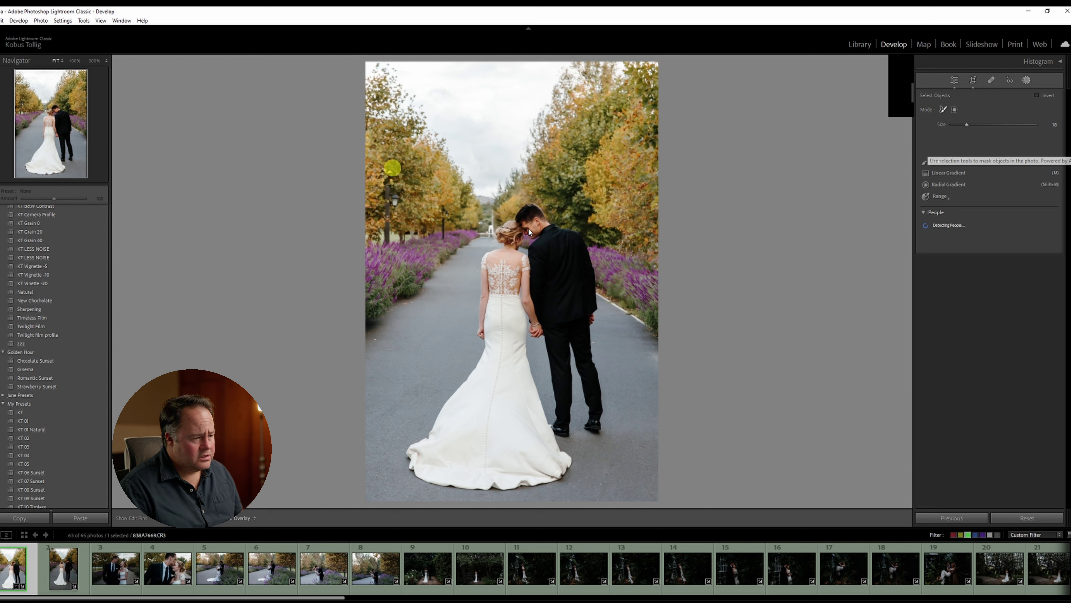
mouse_move(538, 225)
left_mouse_down()
mouse_move(529, 223)
mouse_move(540, 221)
mouse_move(518, 246)
left_mouse_up()
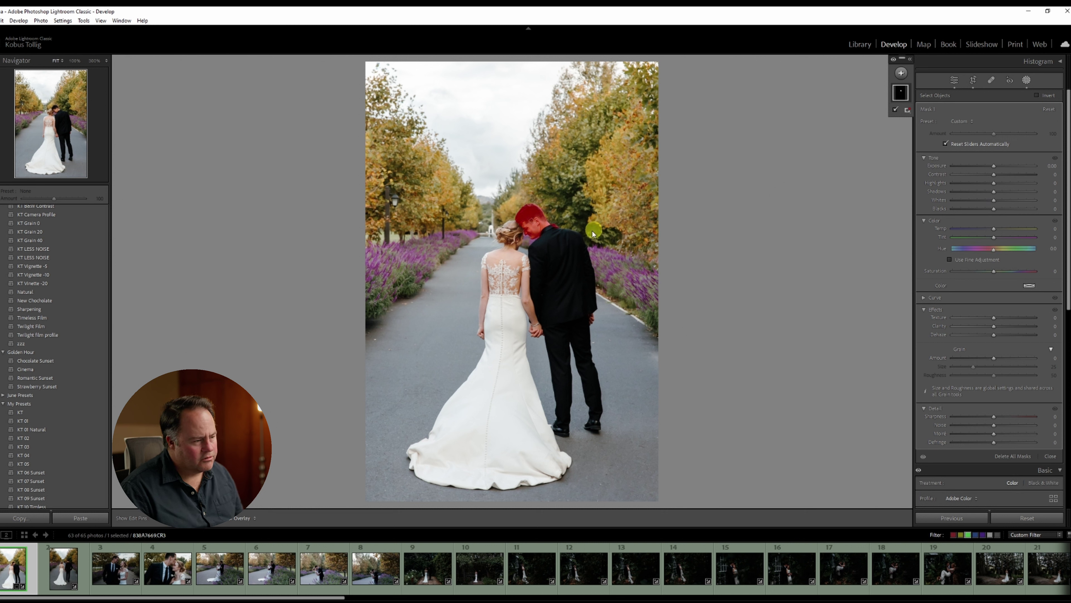
mouse_move(909, 109)
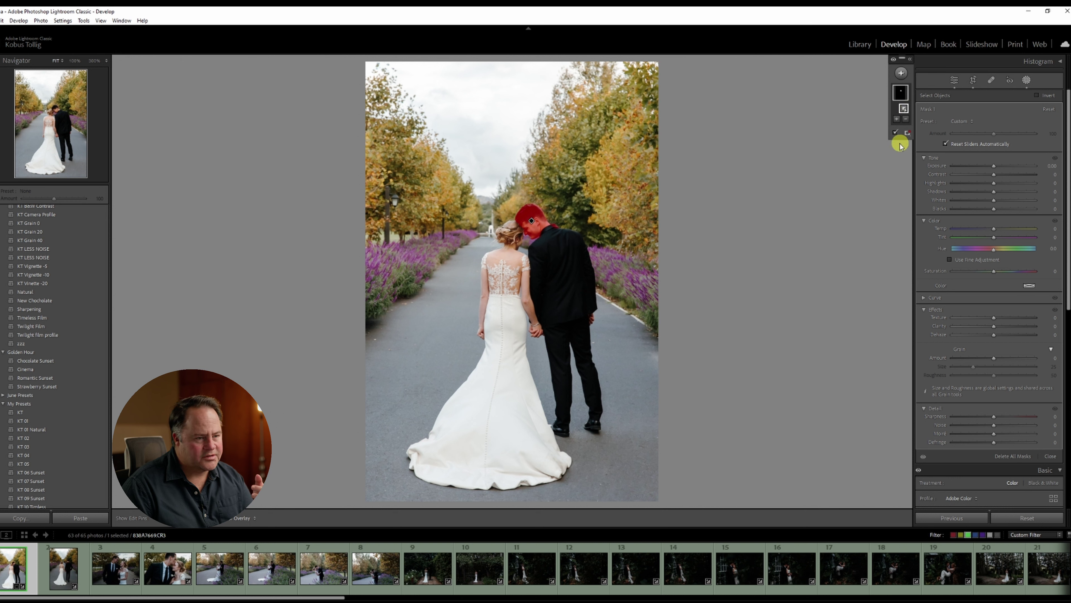
left_click(899, 121)
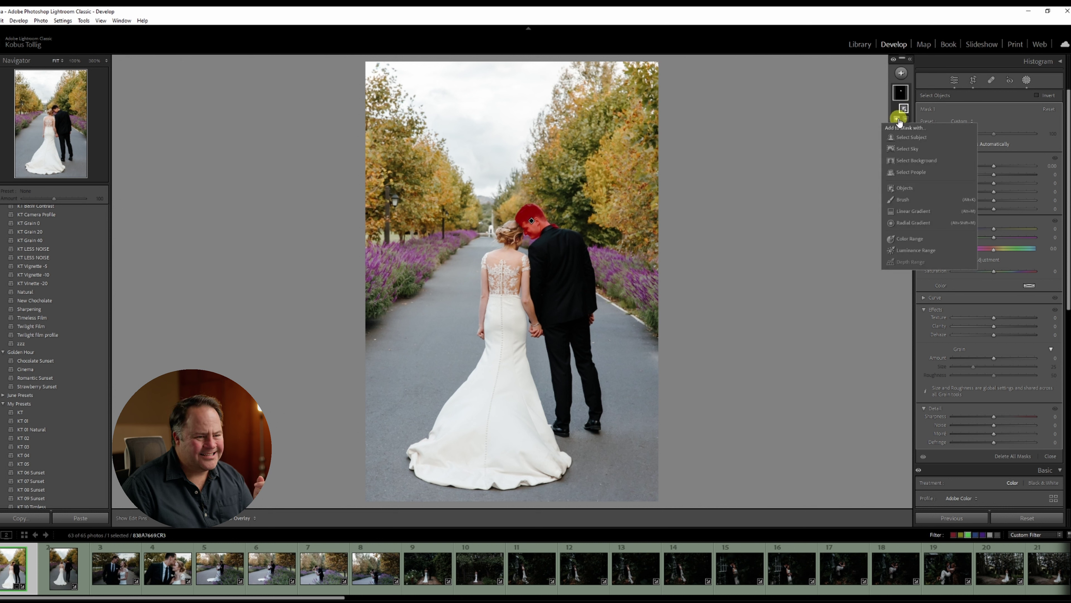
left_click(906, 185)
mouse_move(511, 232)
left_mouse_down()
mouse_move(509, 247)
mouse_move(512, 232)
left_mouse_up()
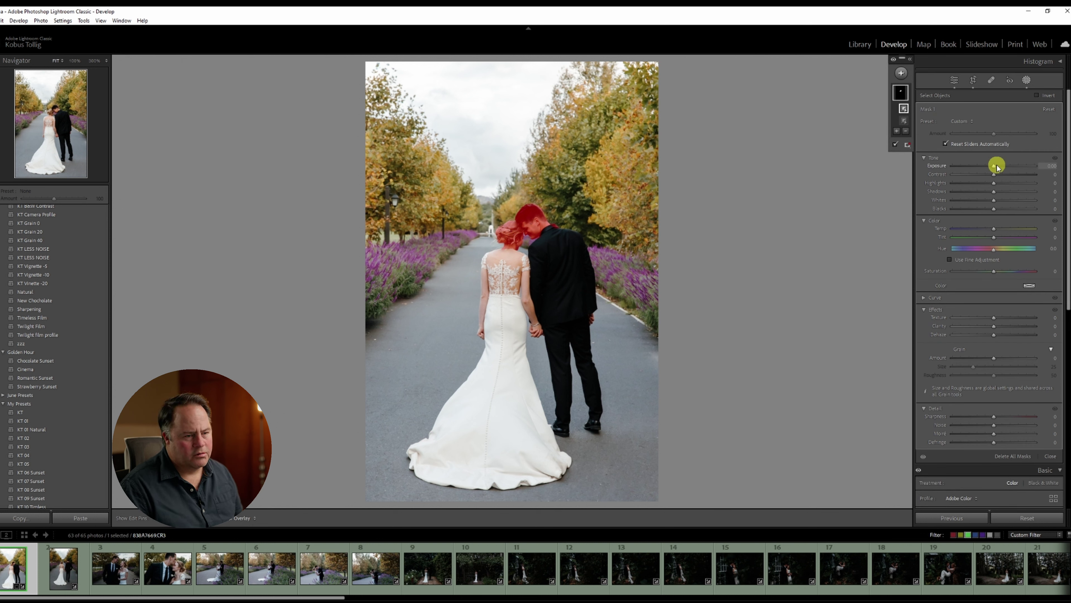
Raise the head mask's Exposure and Shadows slightly, and set the photo's white balance to Temp 6286 and Tint +1
left_click_drag(994, 168, 997, 168)
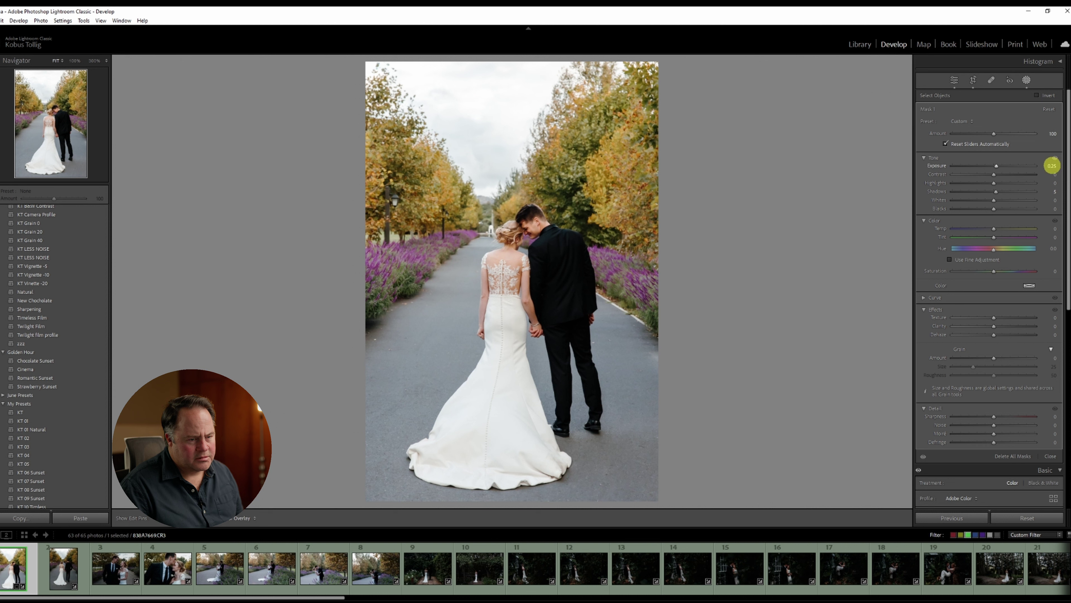
left_click(1027, 80)
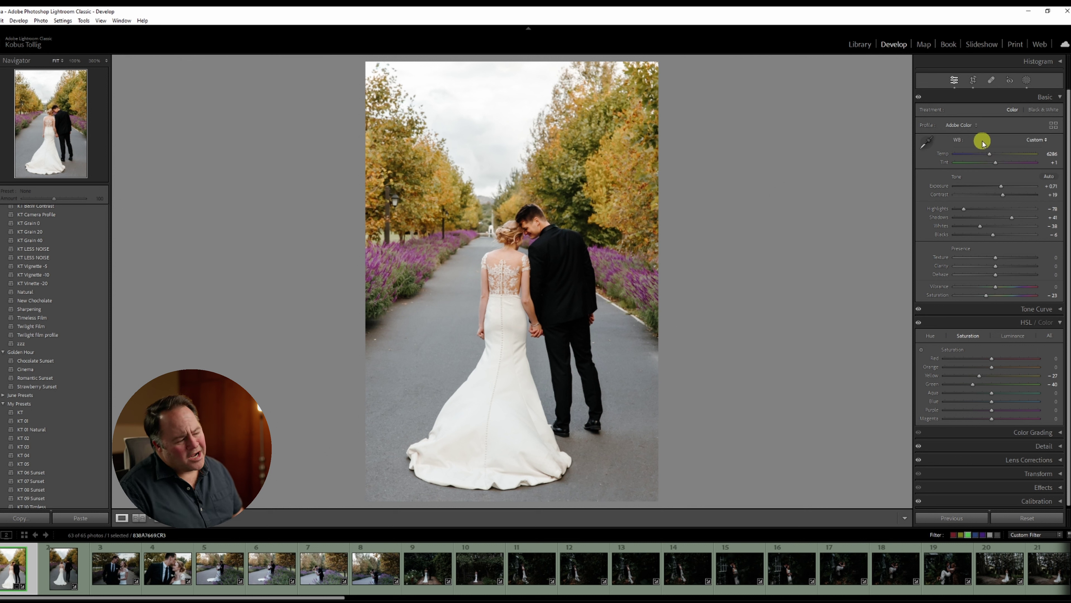
Try a Select Sky mask on the road photo with Dehaze 20 and Exposure -0.63, and delete it
left_click(1027, 80)
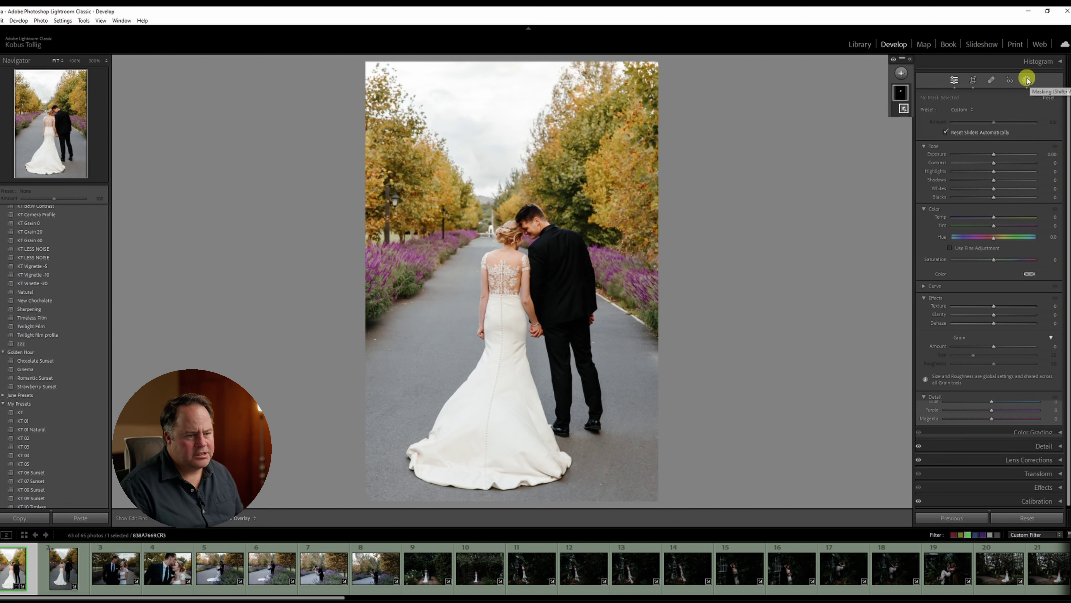
left_click(902, 70)
left_click(921, 102)
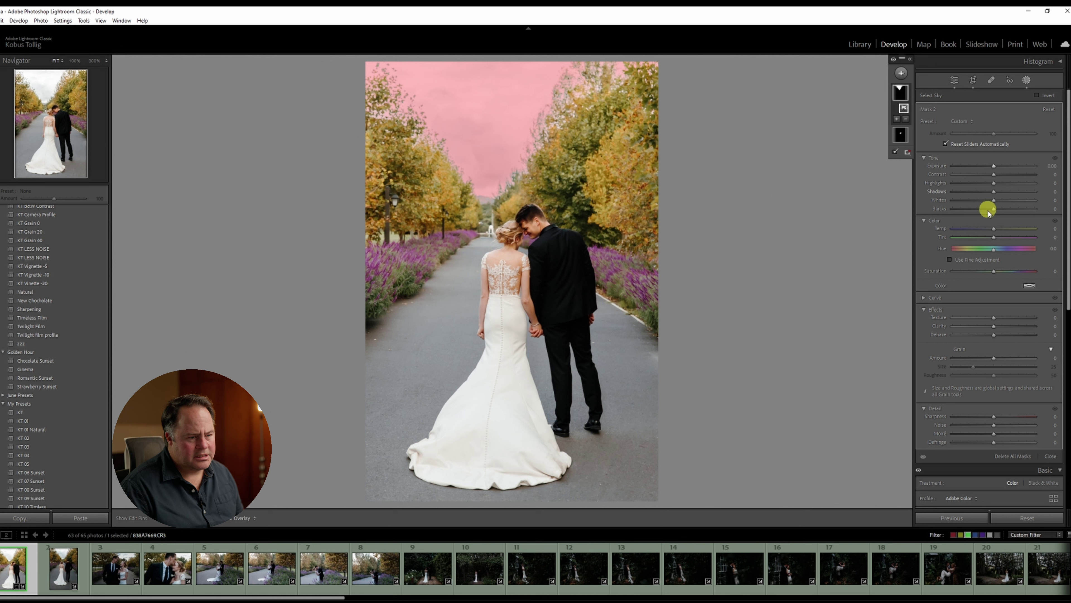
left_click_drag(994, 335, 1002, 335)
left_click_drag(995, 169, 993, 169)
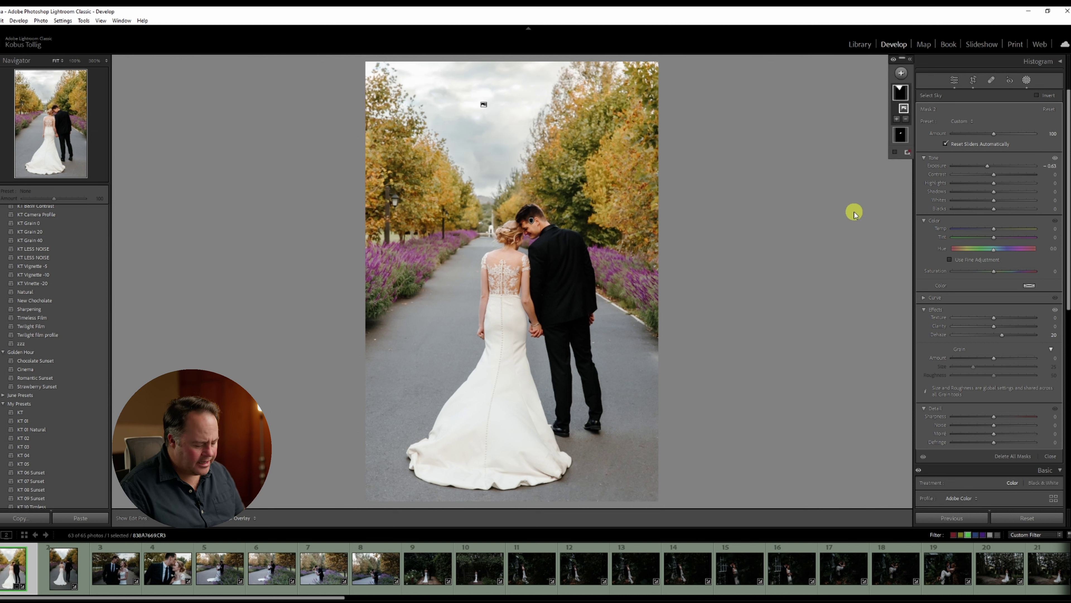
key("Delete")
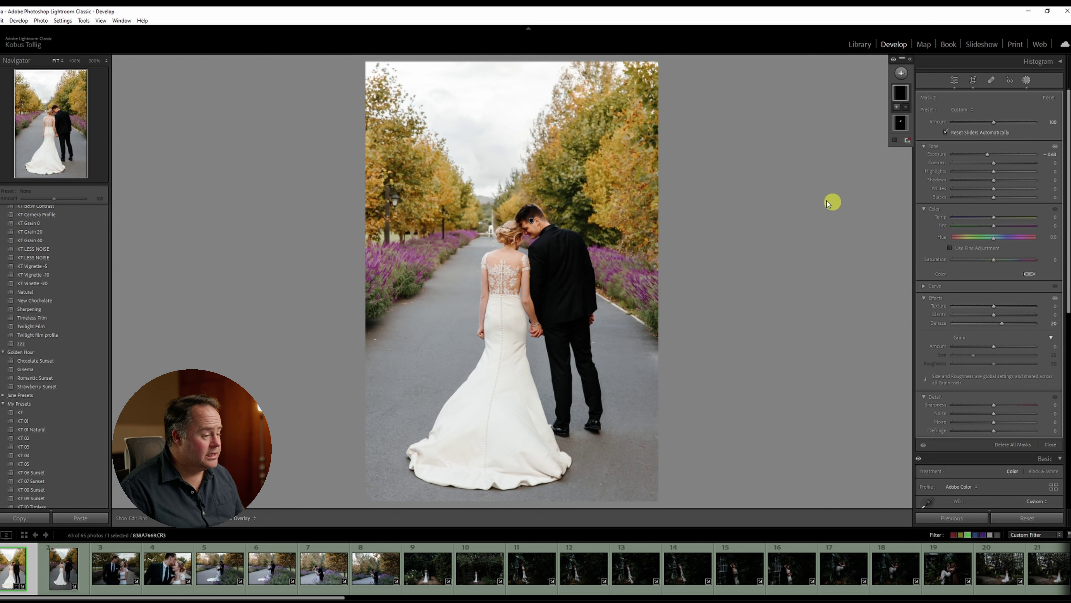
Convert the road photo to black and white with the KT B&W preset
scroll(72, 352, "up", 5)
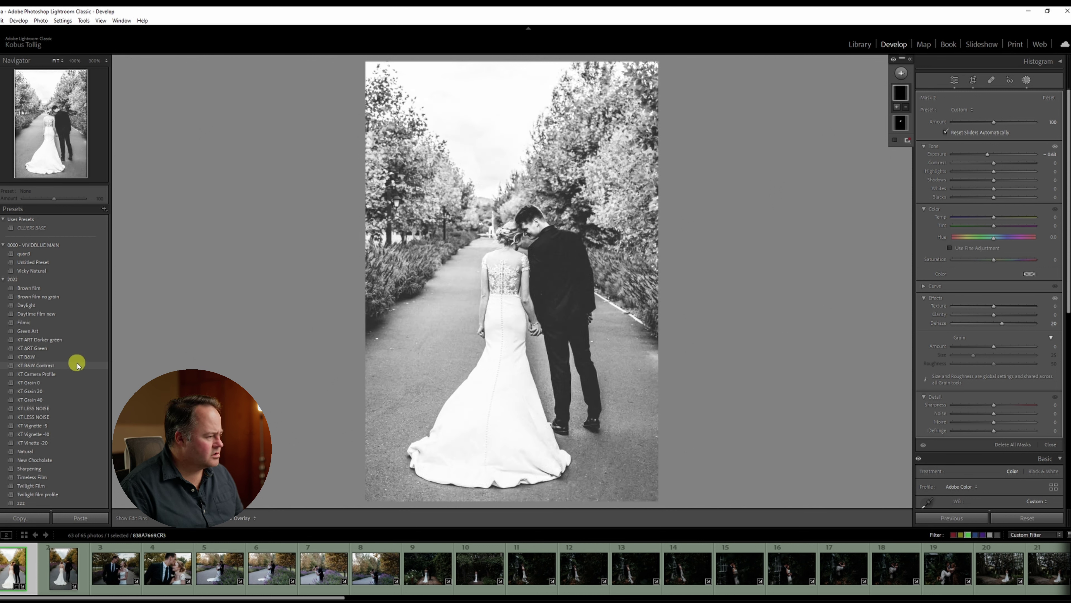
left_click(79, 356)
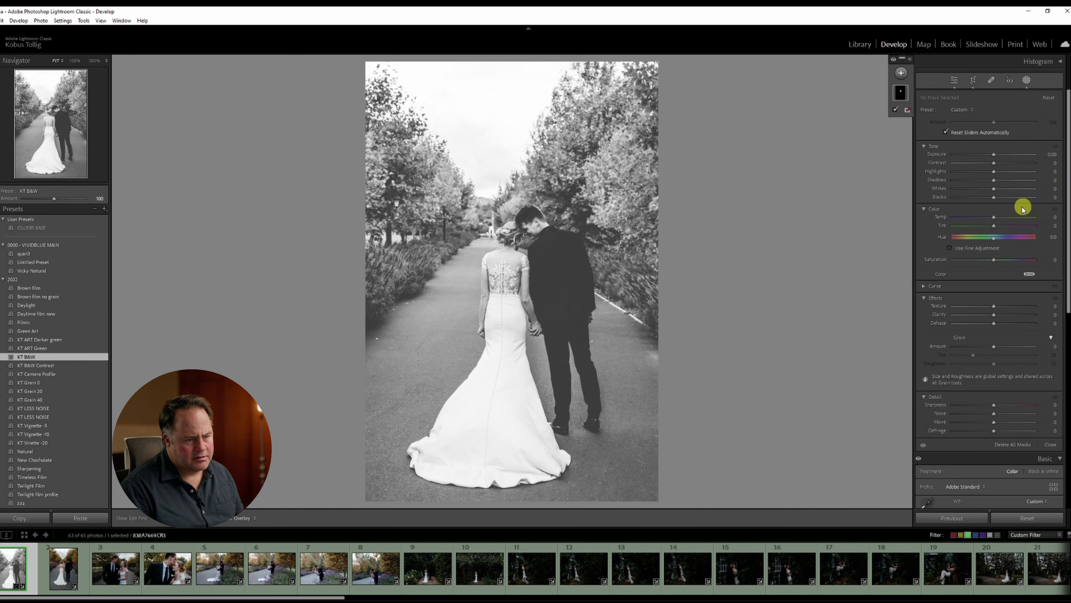
left_click(1029, 80)
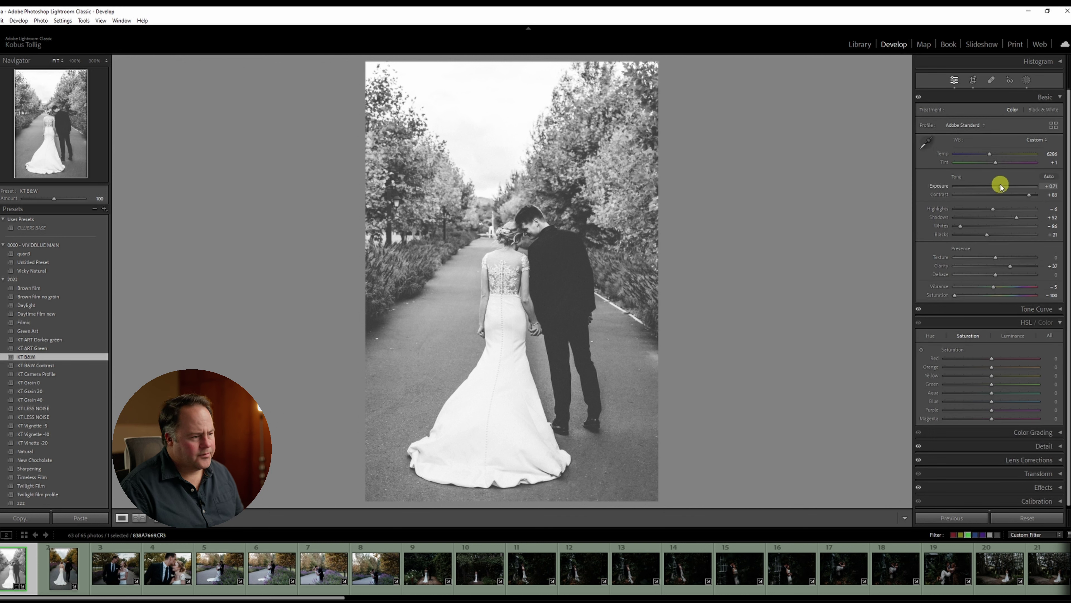
Set Exposure to +0.45, Contrast 0, Highlights -66, Shadows +63, Whites -38, Blacks -32 and Clarity +61, and apply the KT Vignette -5 preset
left_click_drag(1029, 194, 962, 208)
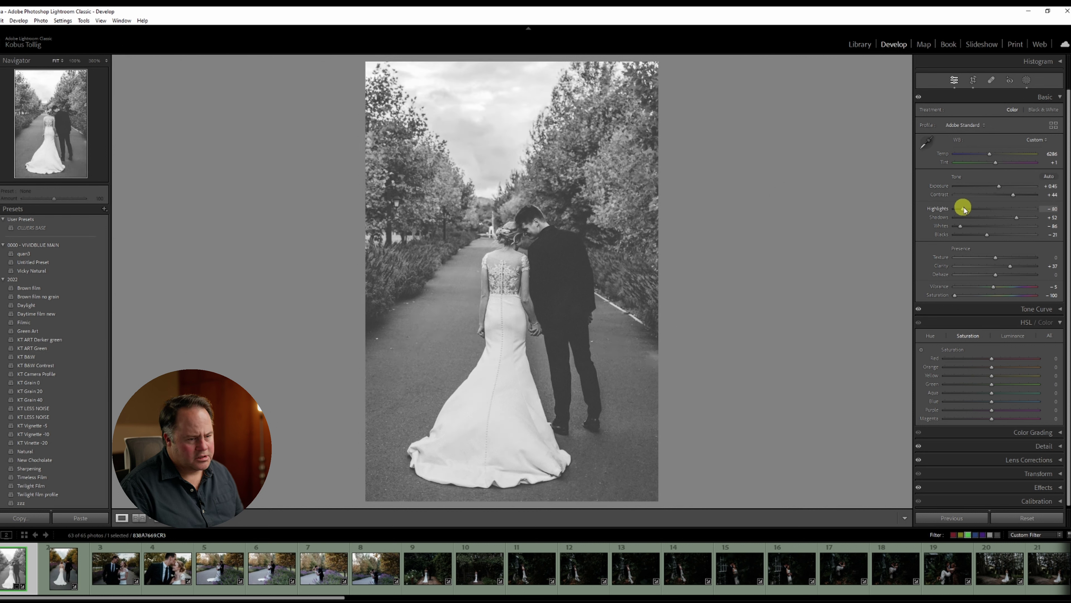
left_click(979, 226)
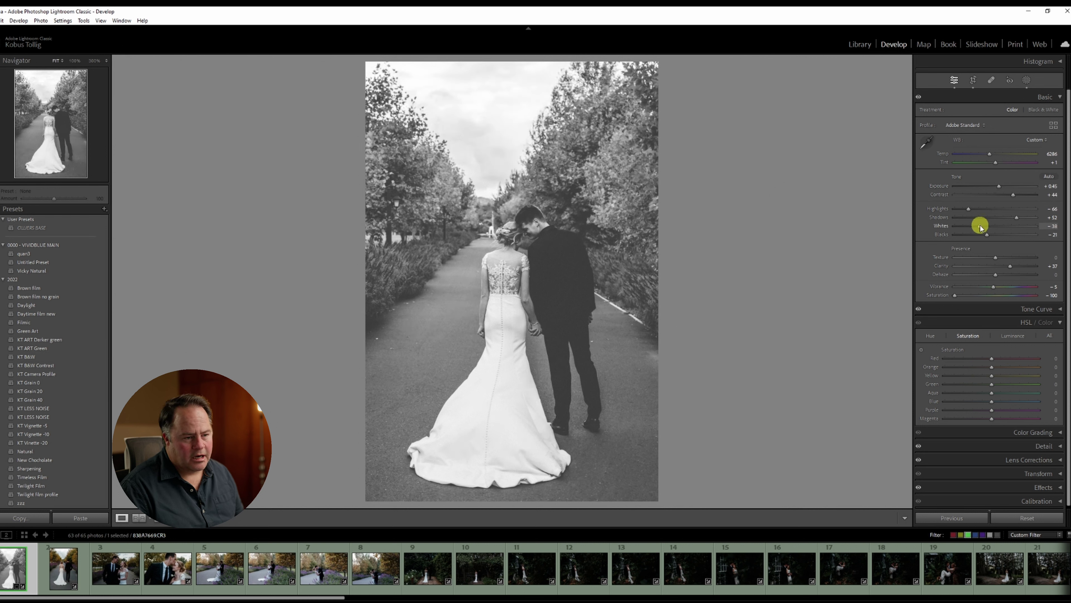
left_click_drag(1016, 217, 997, 195)
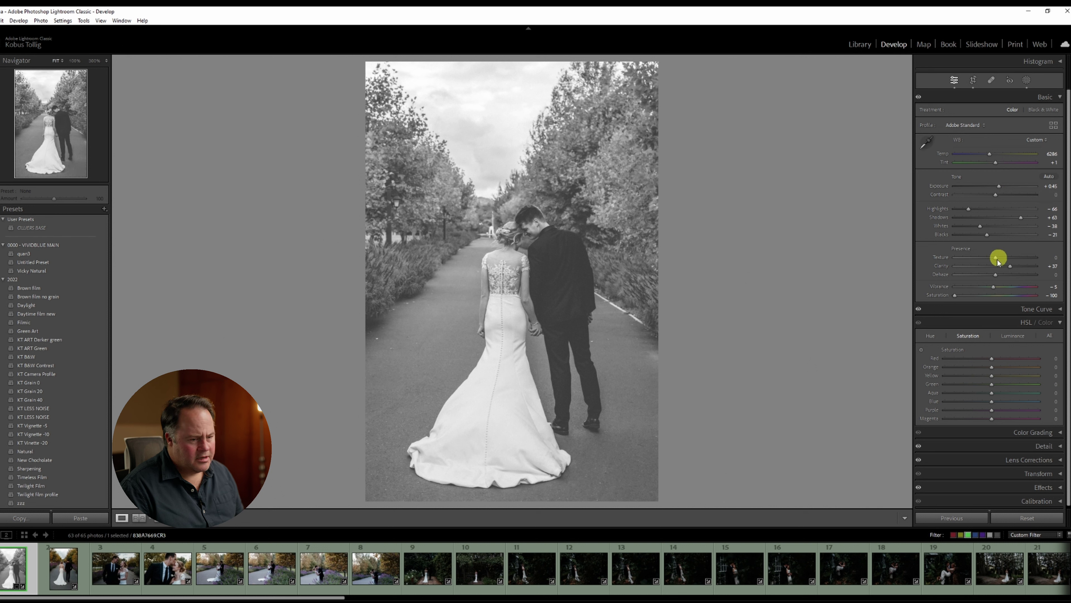
left_click_drag(1010, 267, 1020, 269)
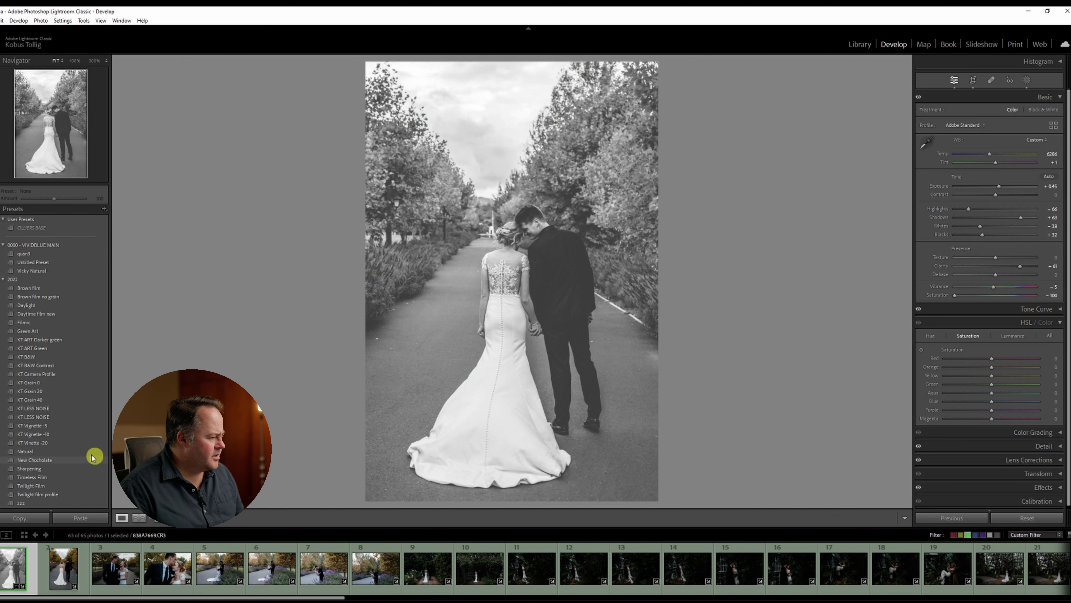
left_click(64, 426)
Remove the small distractions at the road's left edge and at the photo's right edge with the Remove tool
key("q")
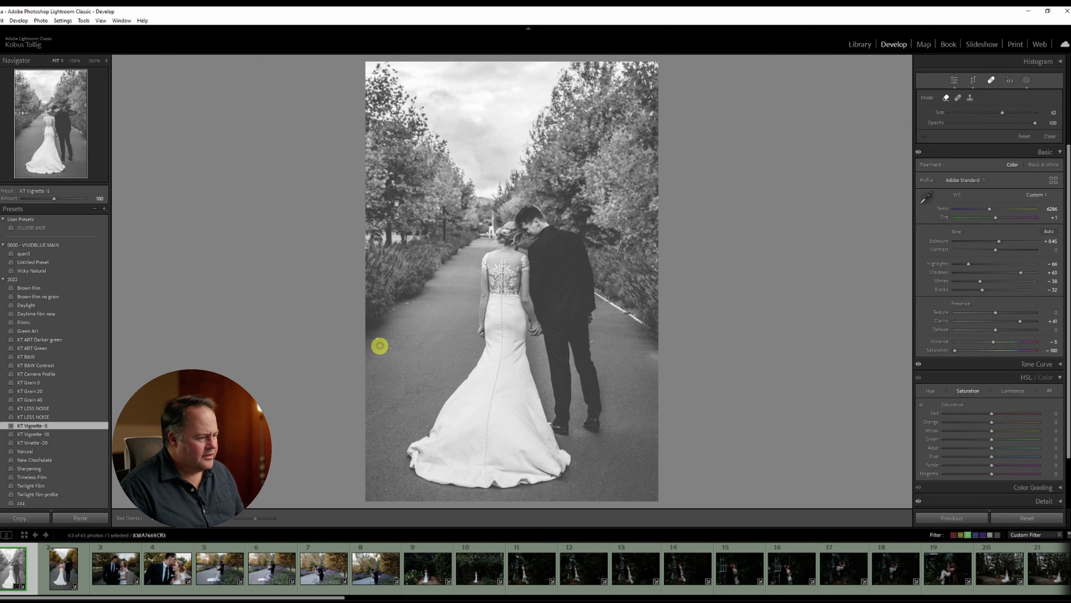
left_click(377, 337)
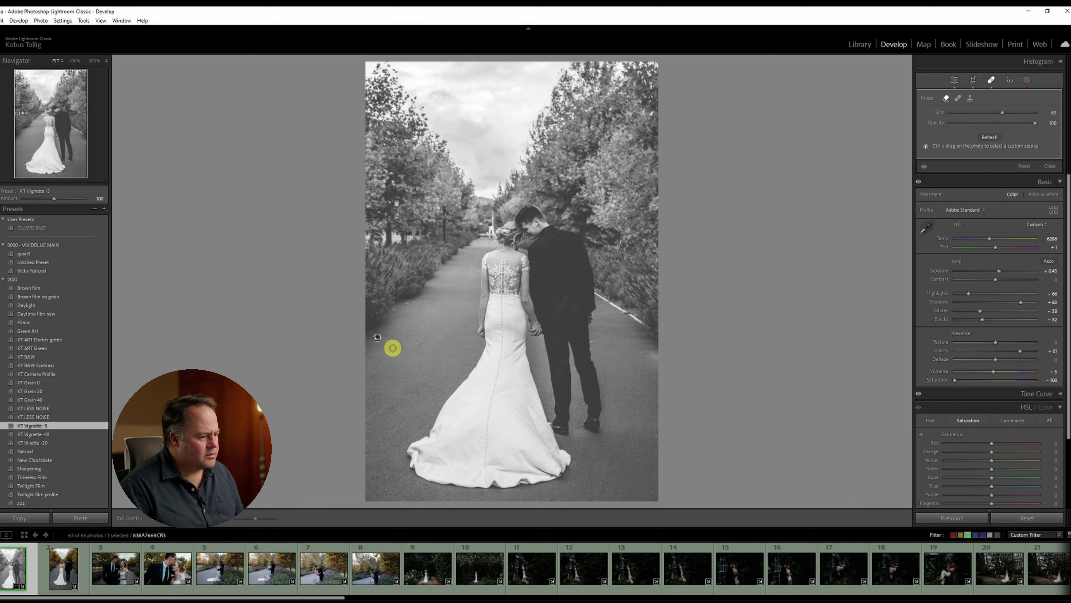
scroll(650, 359, "up", 3)
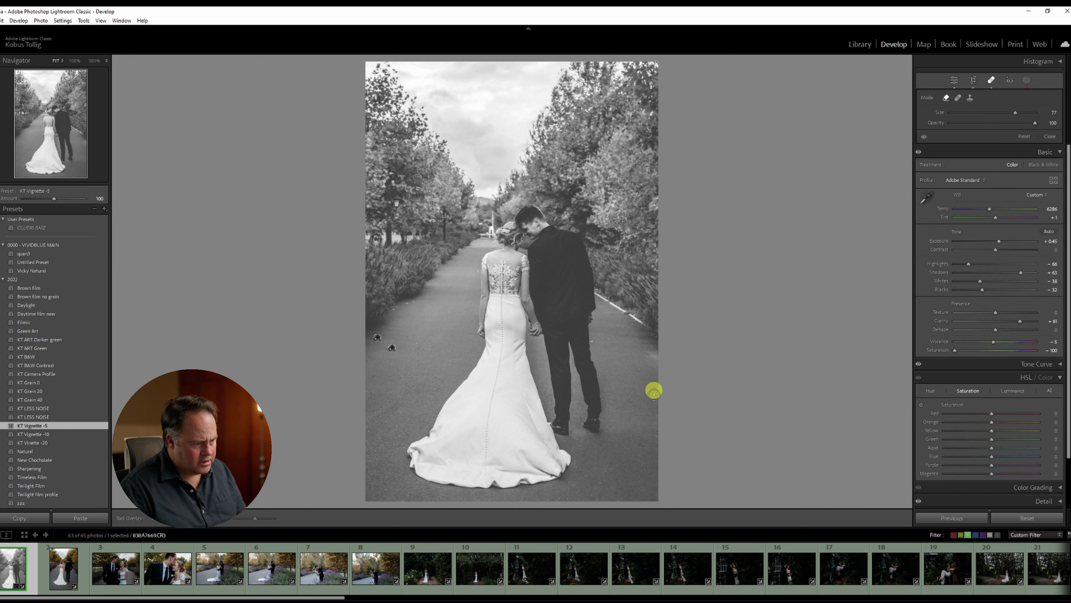
left_click(653, 356)
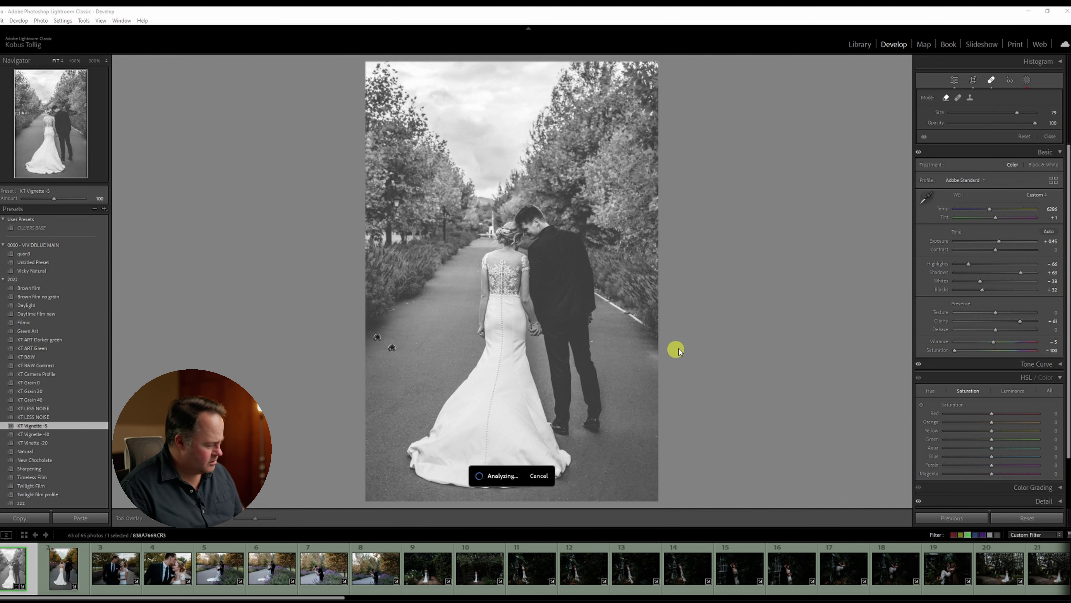
key("q")
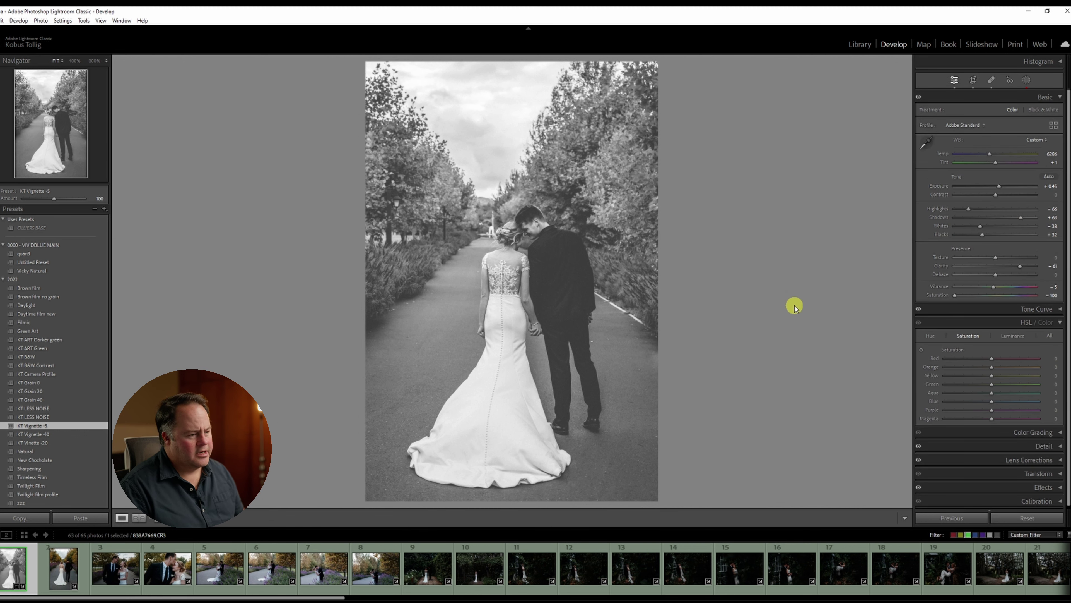
Crop the black-and-white road photo slightly tighter around the couple at its original aspect ratio, and set Contrast to +8
left_click(973, 80)
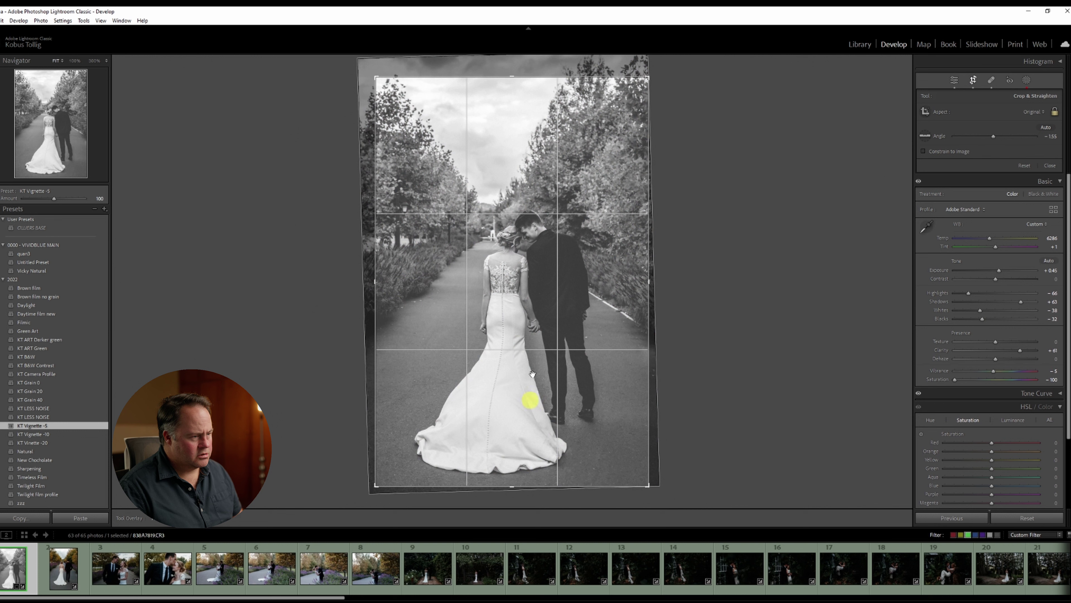
left_click_drag(557, 79, 555, 86)
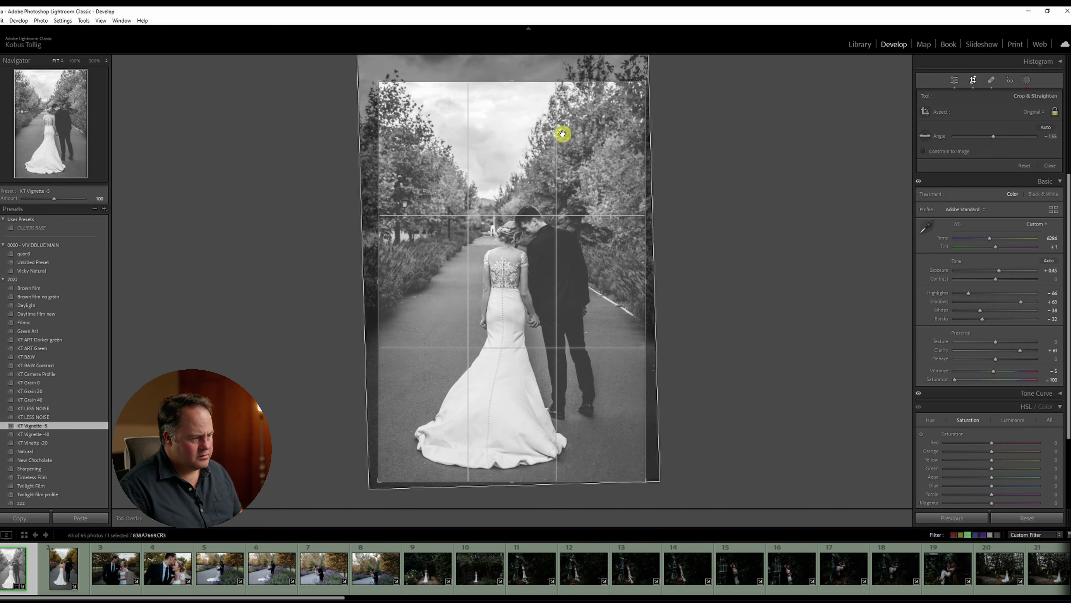
key("r")
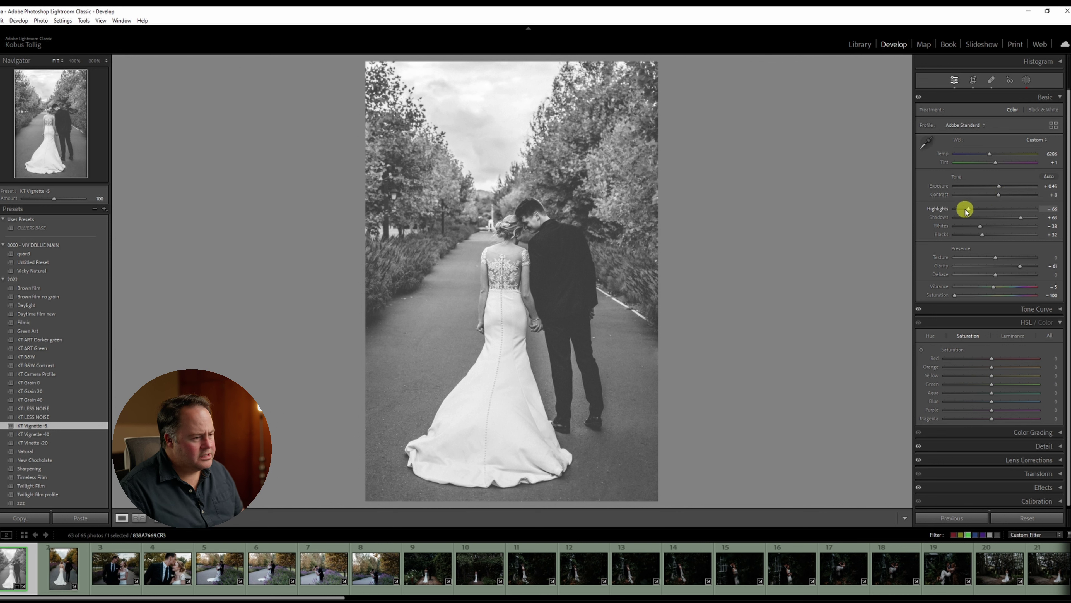
On the next photo, of the couple walking hand in hand, set Exposure to +0.61, straighten it by -1.08 degrees and crop it tighter
key("6")
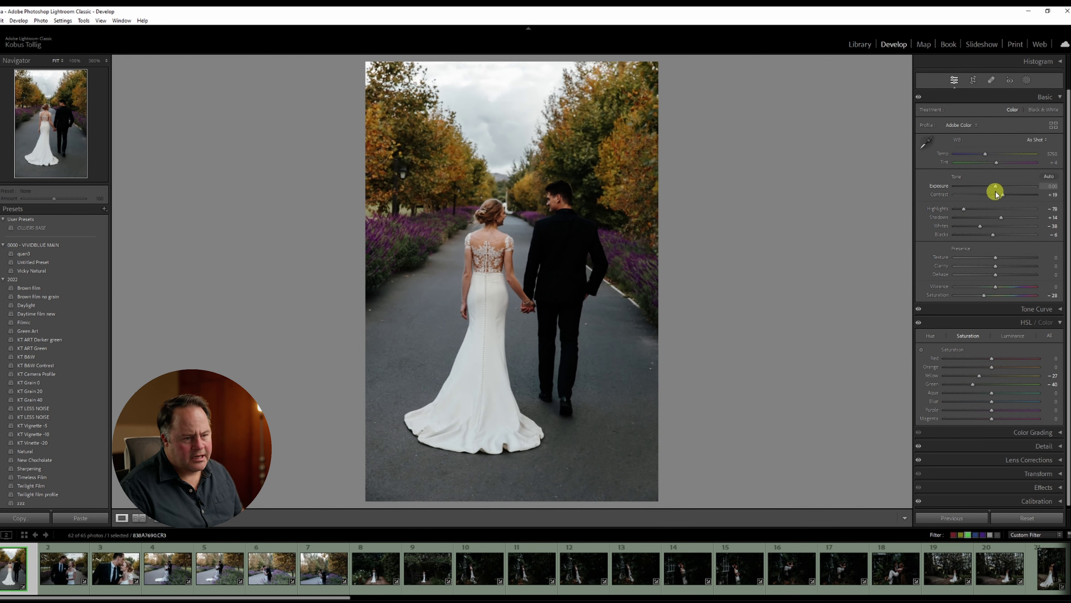
left_click_drag(995, 186, 1000, 186)
left_click(976, 79)
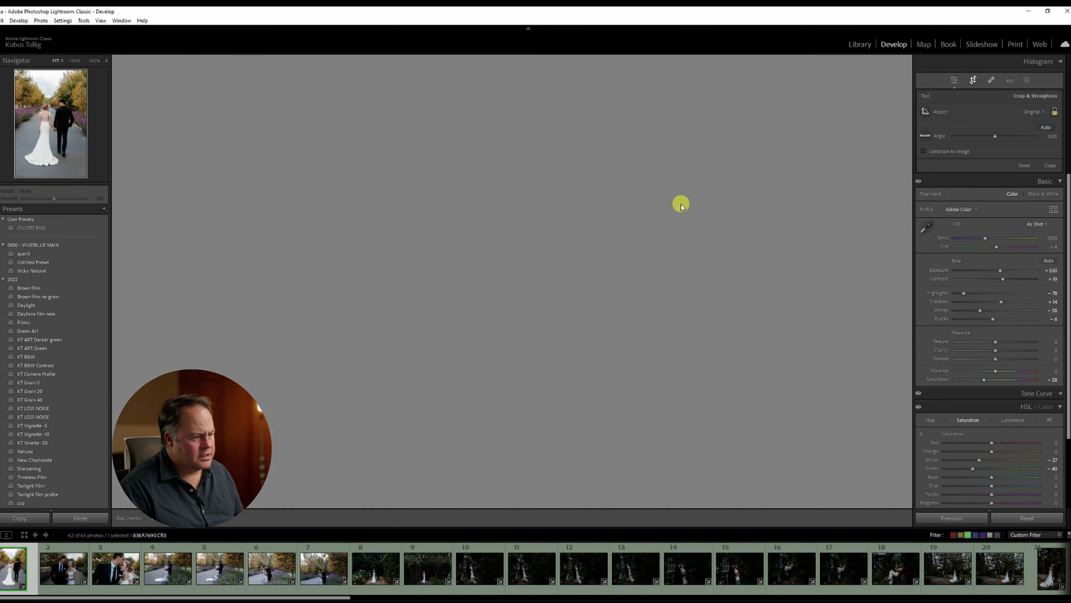
left_click_drag(700, 210, 700, 207)
left_click_drag(526, 492, 528, 485)
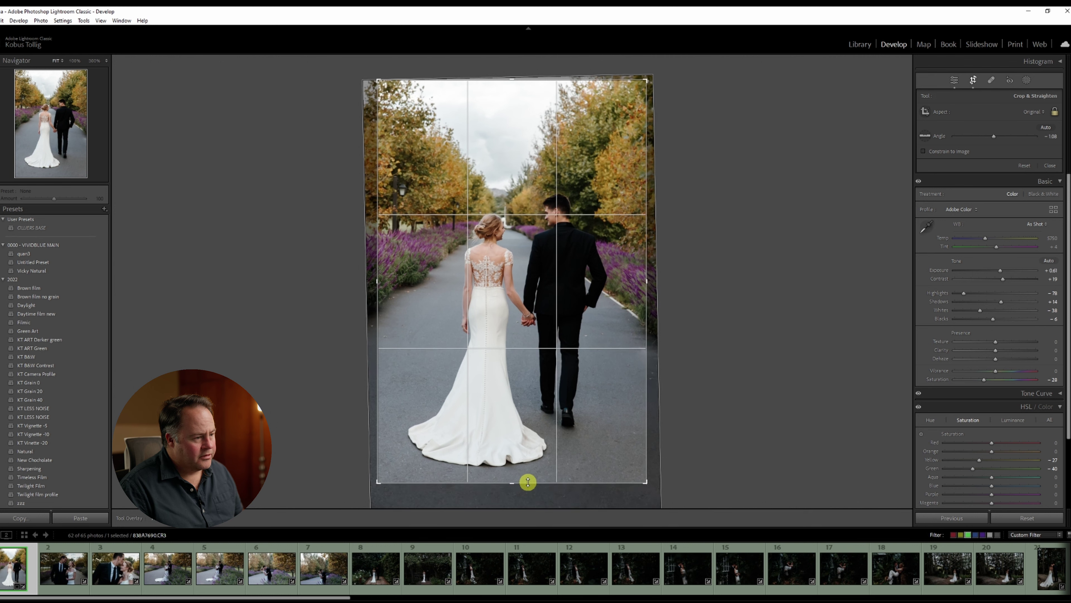
key("Return")
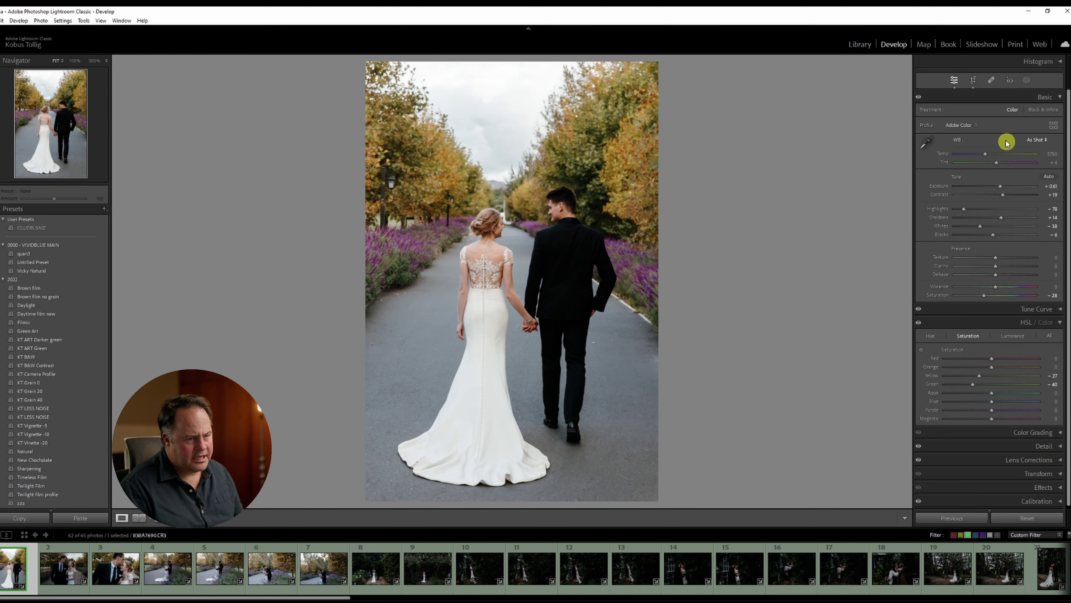
Fine-tune the rotation of the walking photo's crop slightly
left_click(973, 79)
left_click_drag(808, 230, 808, 219)
key("Return")
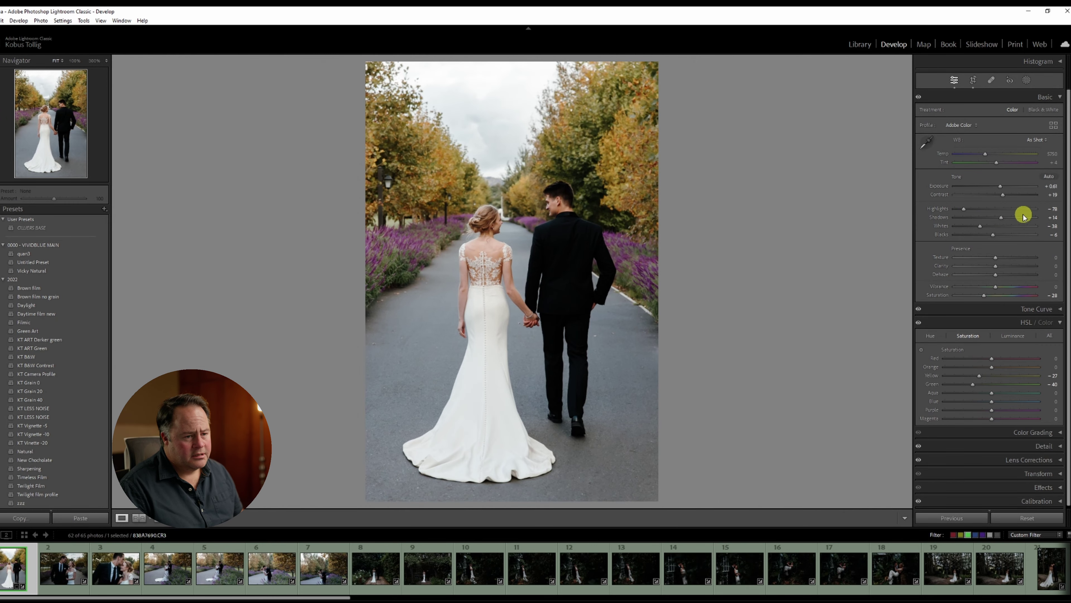
Set the walking photo's Shadows to +46 and Saturation to -5, and lower both the Orange and Yellow color saturation to -28
left_click_drag(1008, 217, 1021, 217)
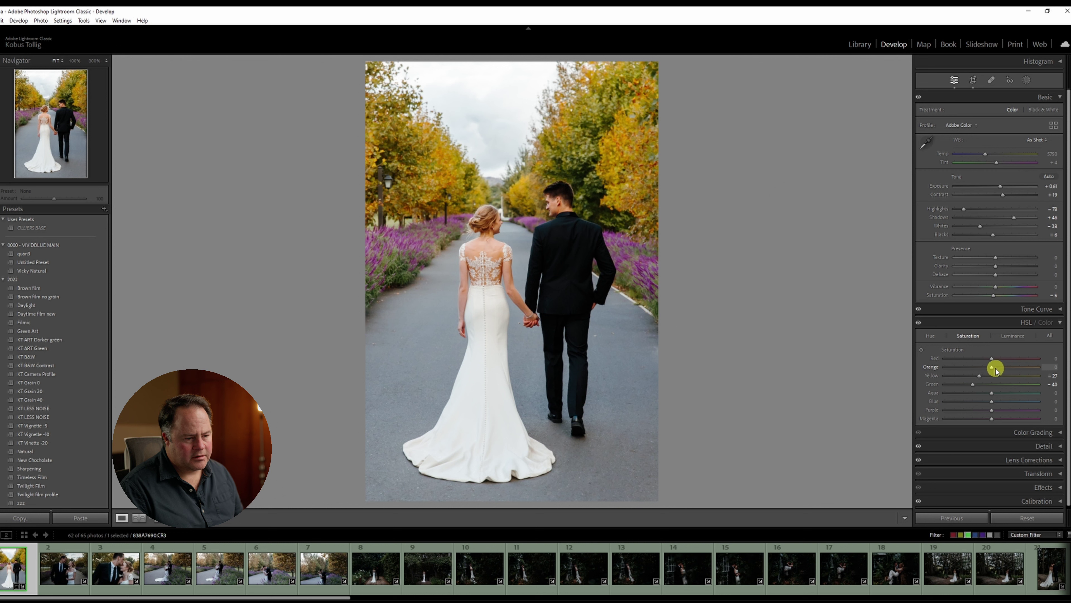
left_click_drag(987, 367, 987, 369)
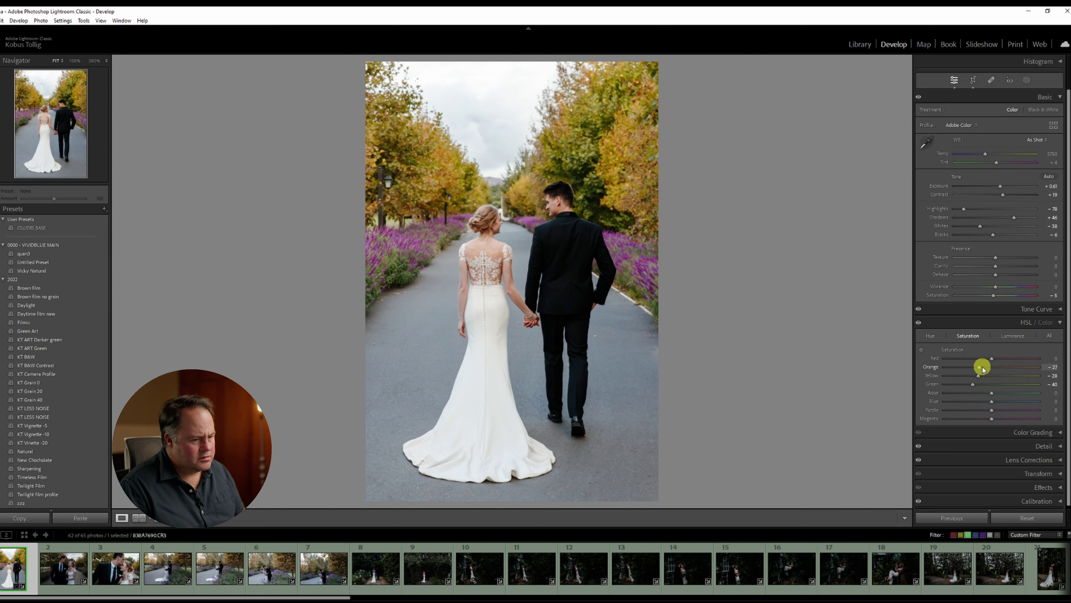
mouse_move(981, 369)
left_mouse_down()
mouse_move(942, 371)
mouse_move(976, 368)
left_mouse_up()
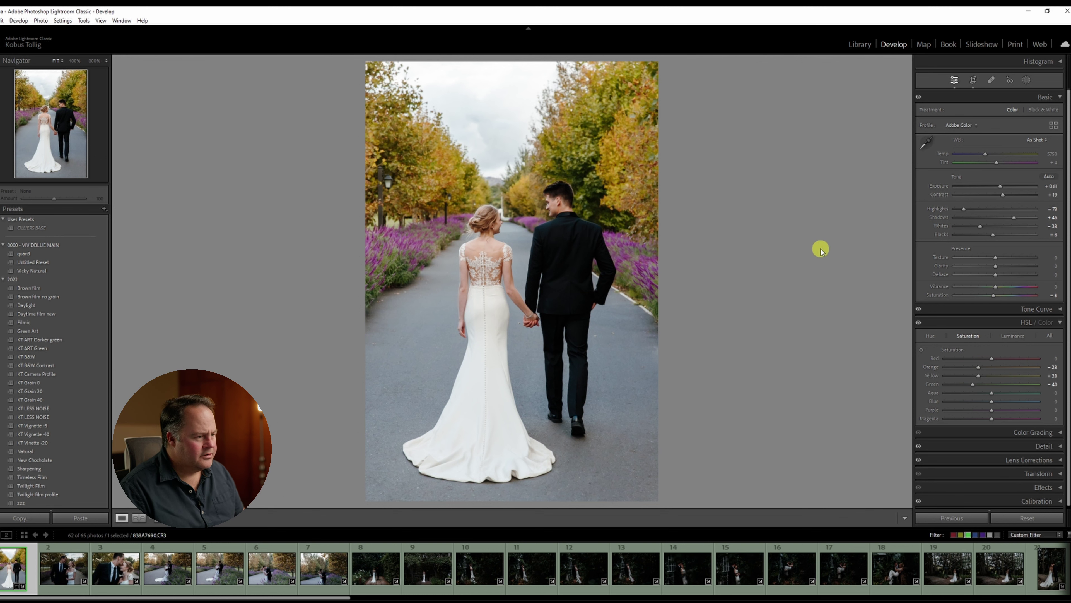
On the next photo, of the couple facing each other, set Exposure to +0.98, Shadows to +42, Temp to 6074 and Tint to -6
key("x")
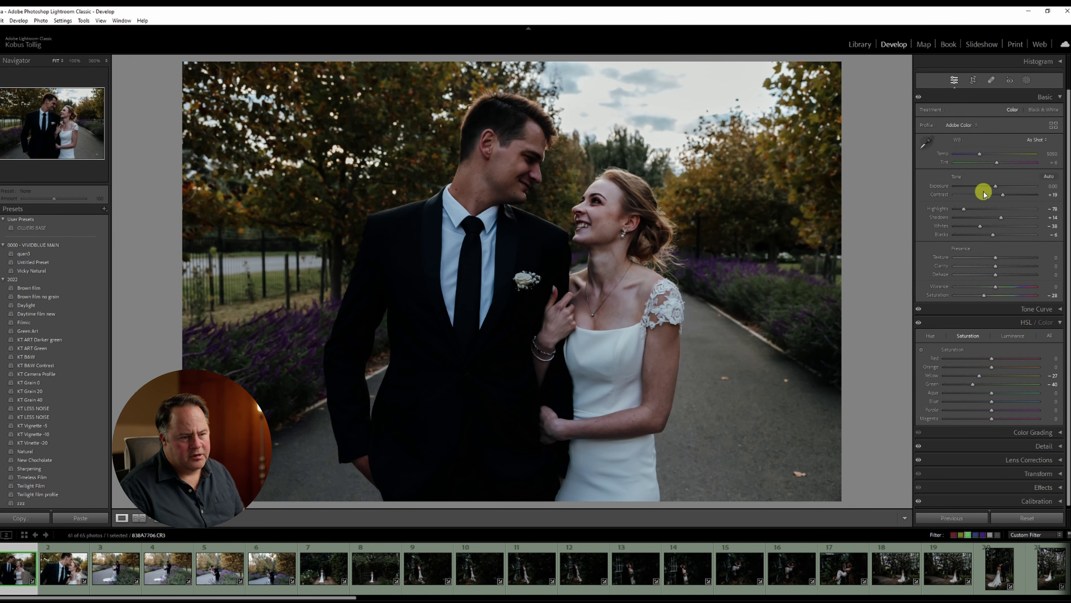
left_click_drag(996, 186, 1003, 186)
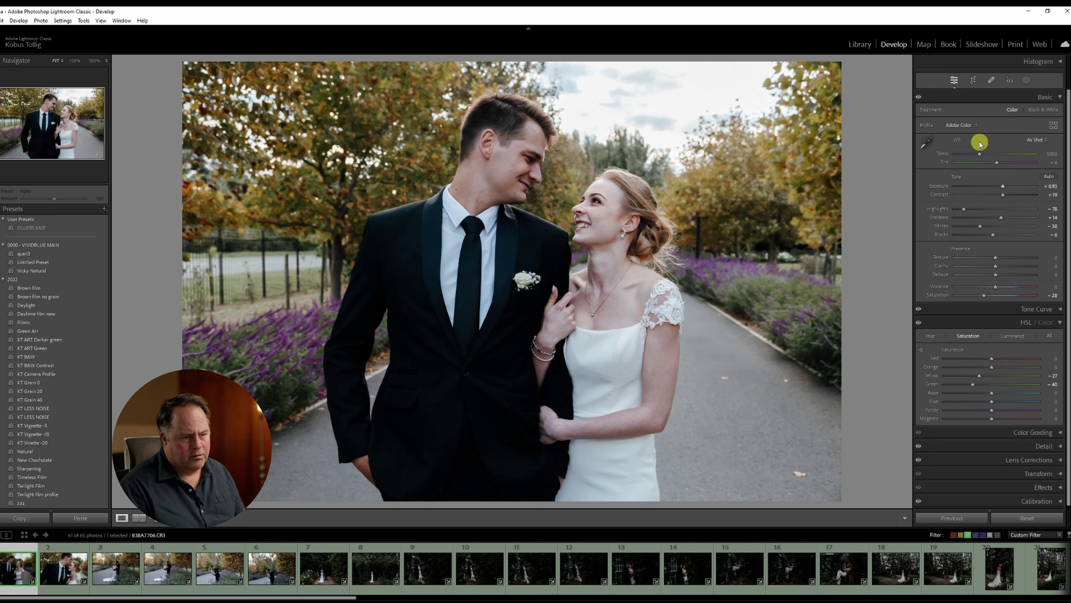
left_click(998, 163)
left_click_drag(1009, 216, 1005, 189)
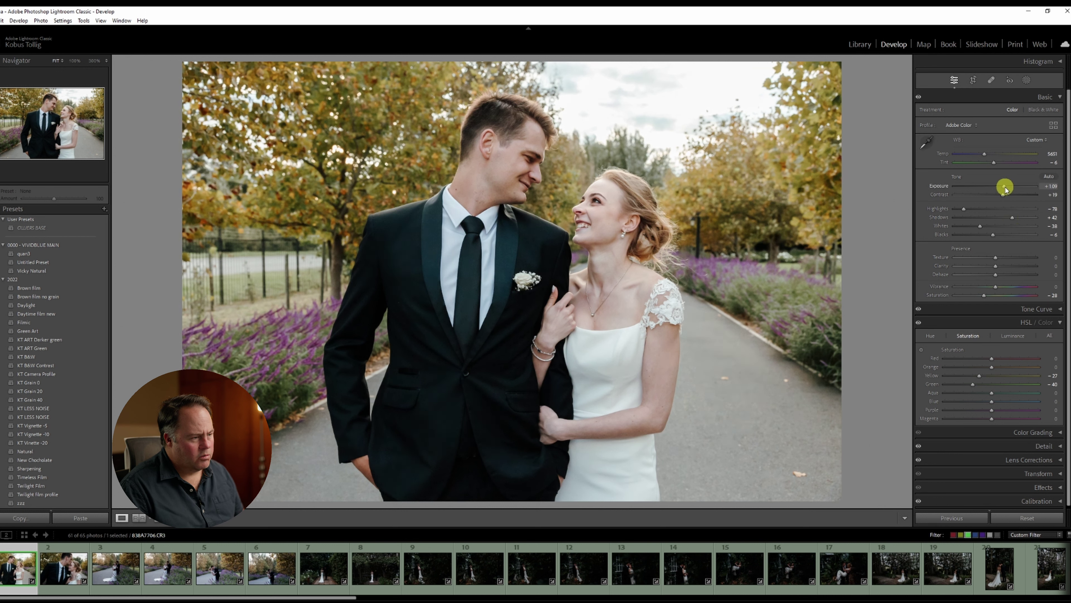
left_click(986, 154)
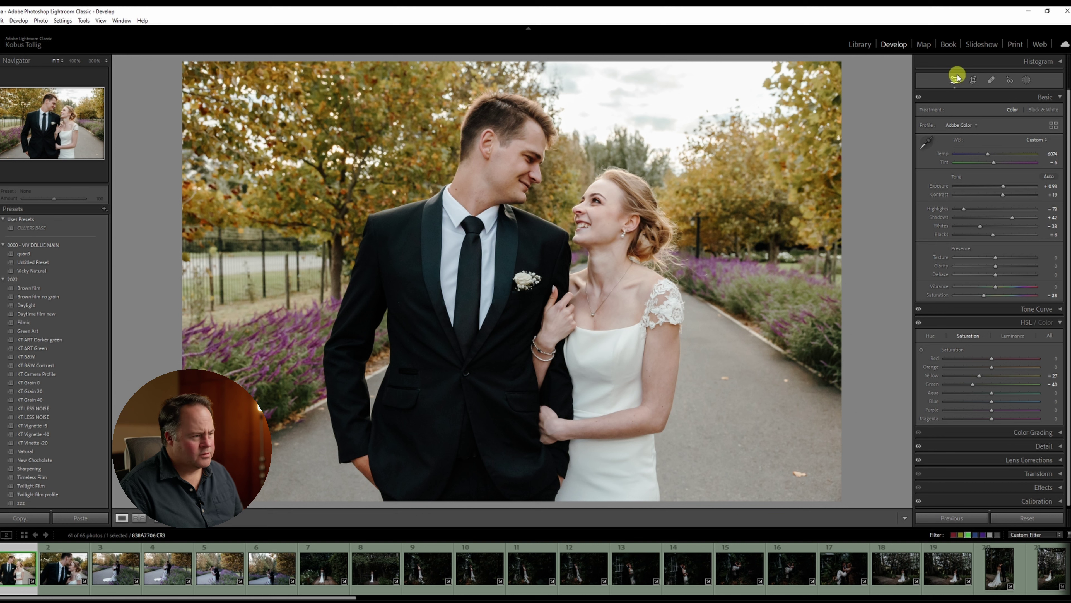
Crop the photo of the couple facing each other slightly tighter and readjust the crop's framing
left_click(973, 79)
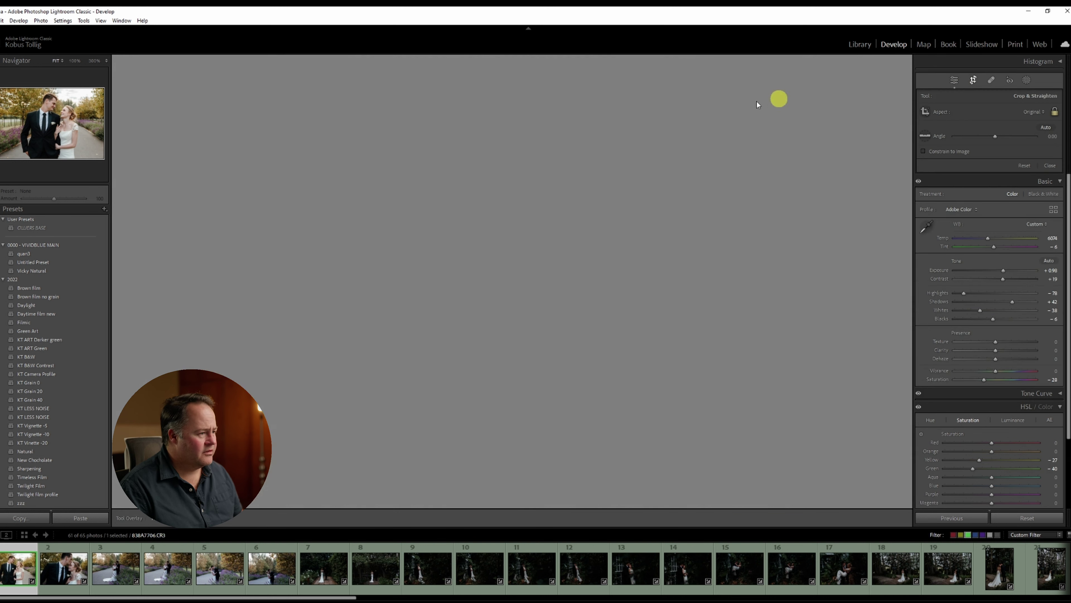
left_click_drag(193, 64, 197, 70)
key("Return")
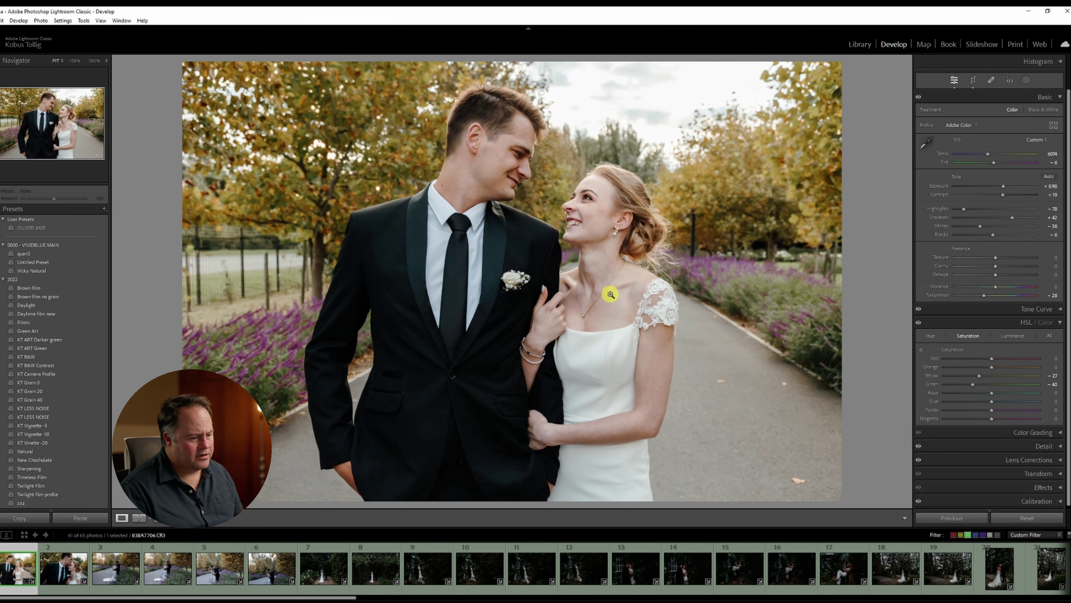
key("q")
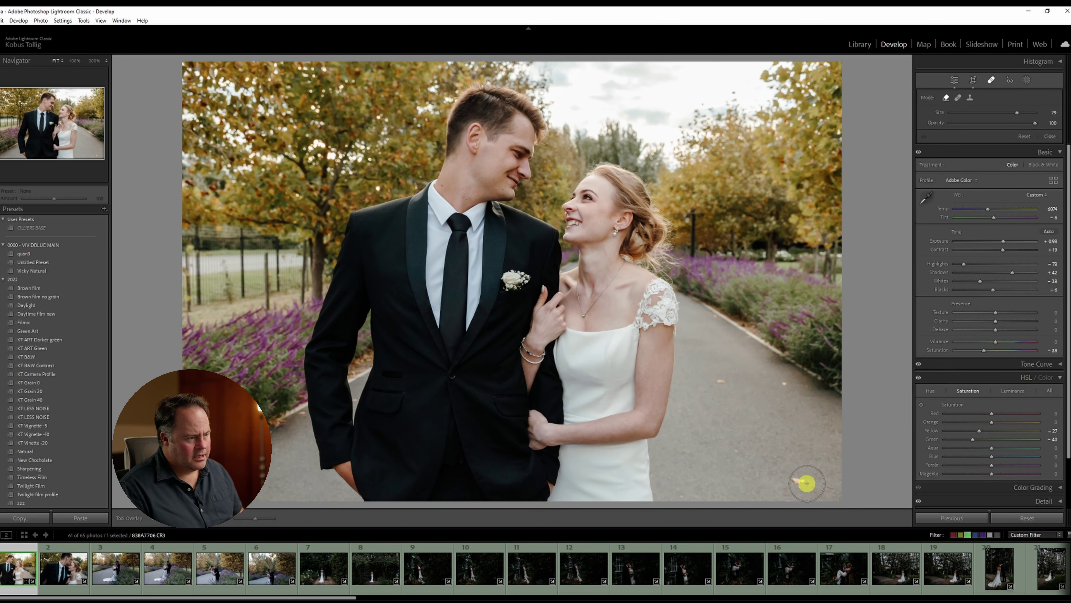
left_click(973, 79)
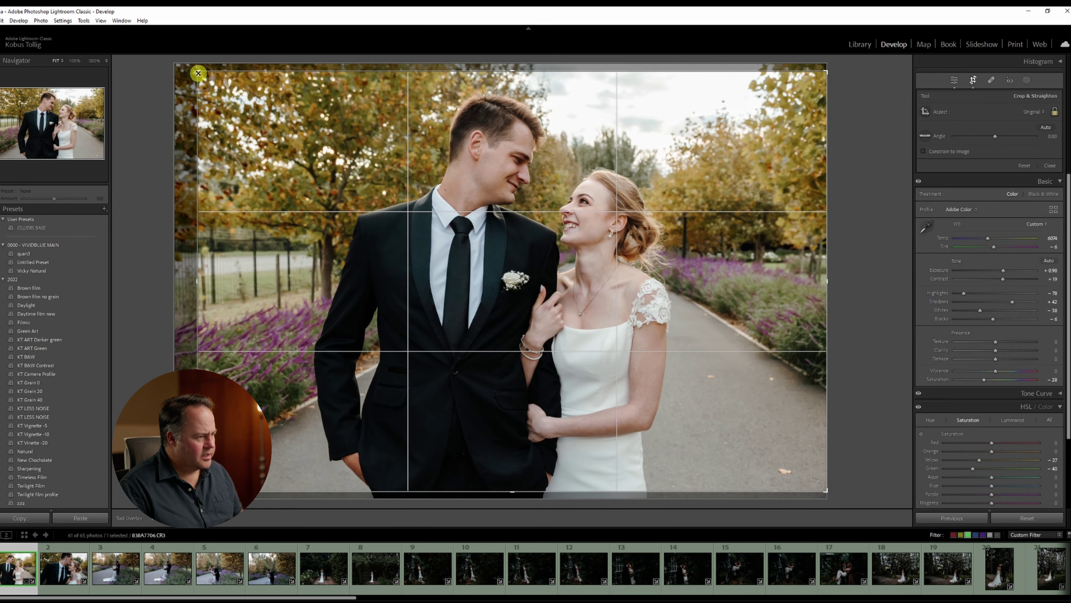
left_click_drag(198, 73, 193, 71)
key("Return")
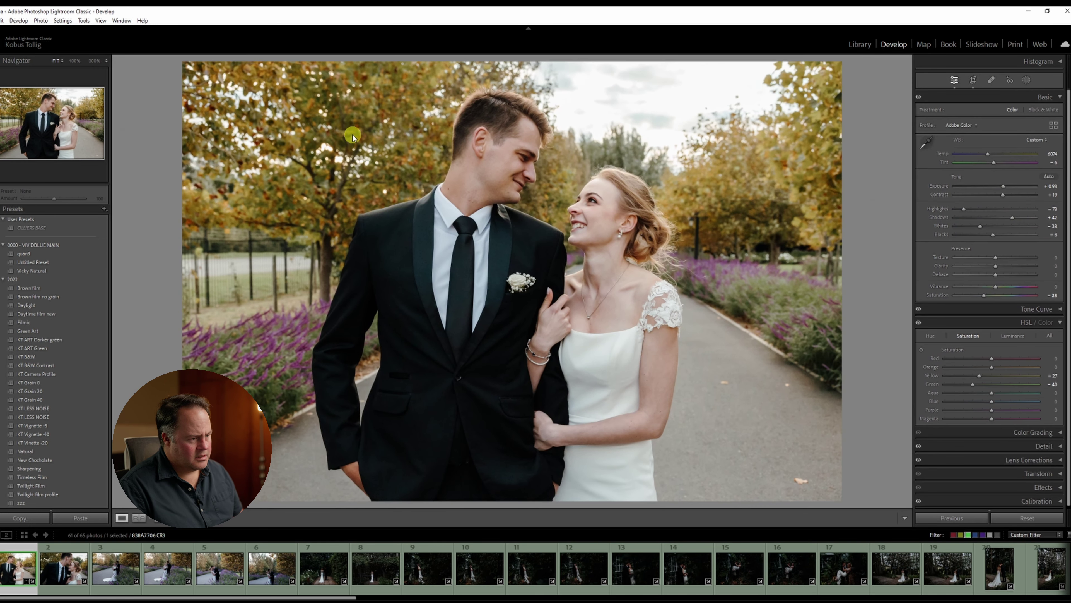
Remove the fallen leaves from the path beside the bride with content-aware removal
key("q")
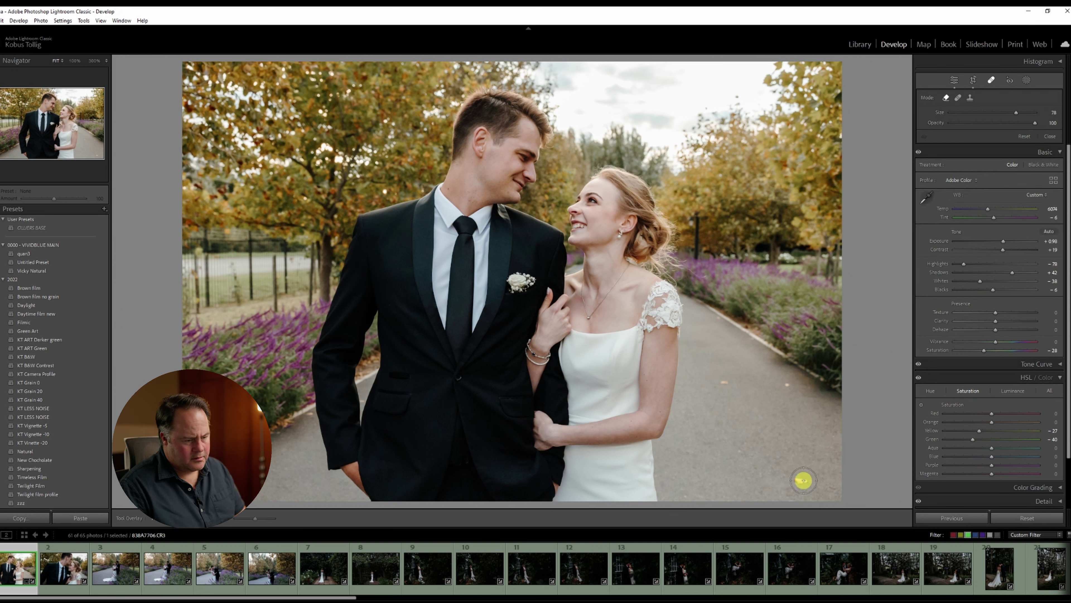
left_click(804, 480)
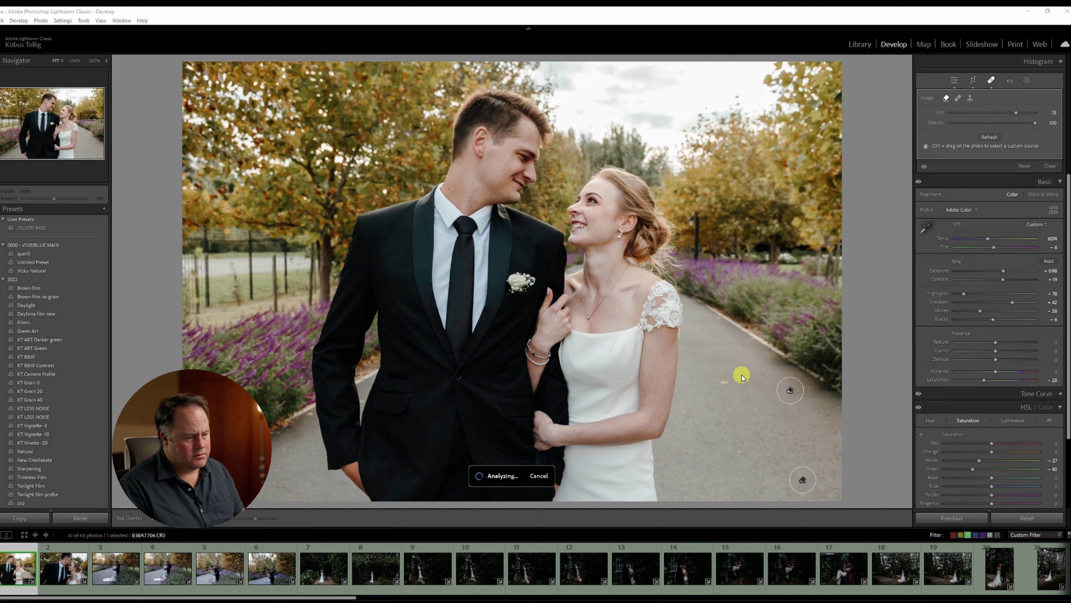
key("q")
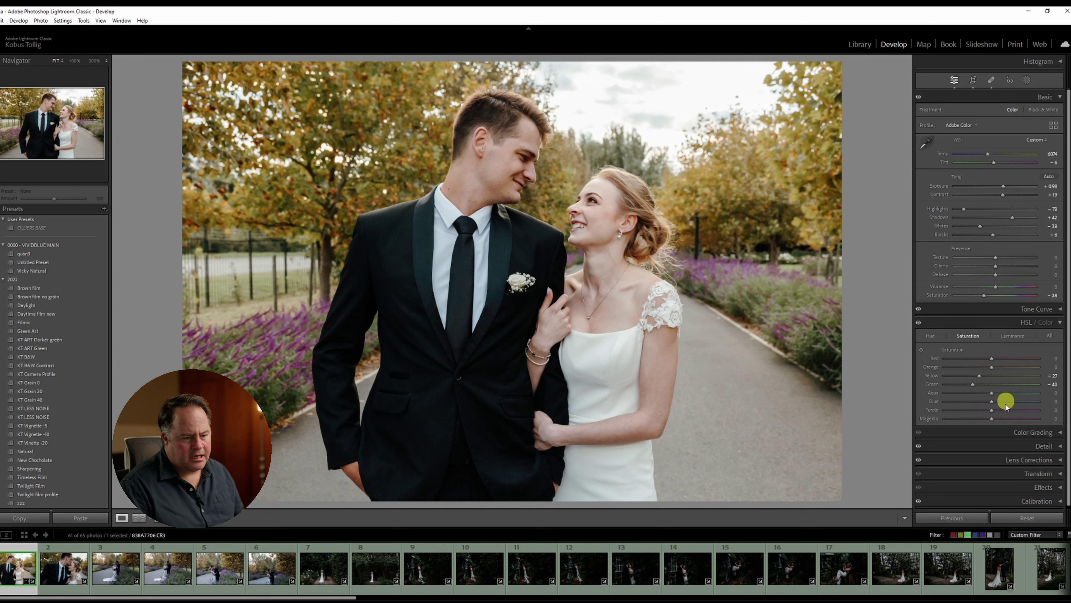
Lower the Blue color saturation of the photo of the couple facing each other to -50
left_click_drag(986, 404, 969, 404)
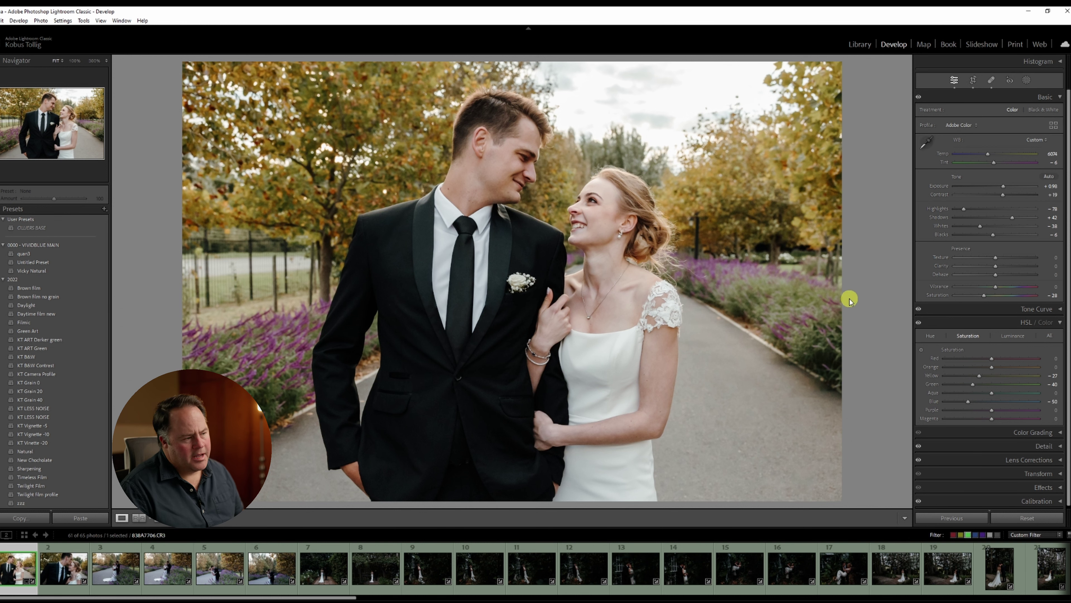
key("Tab")
key("Tab")
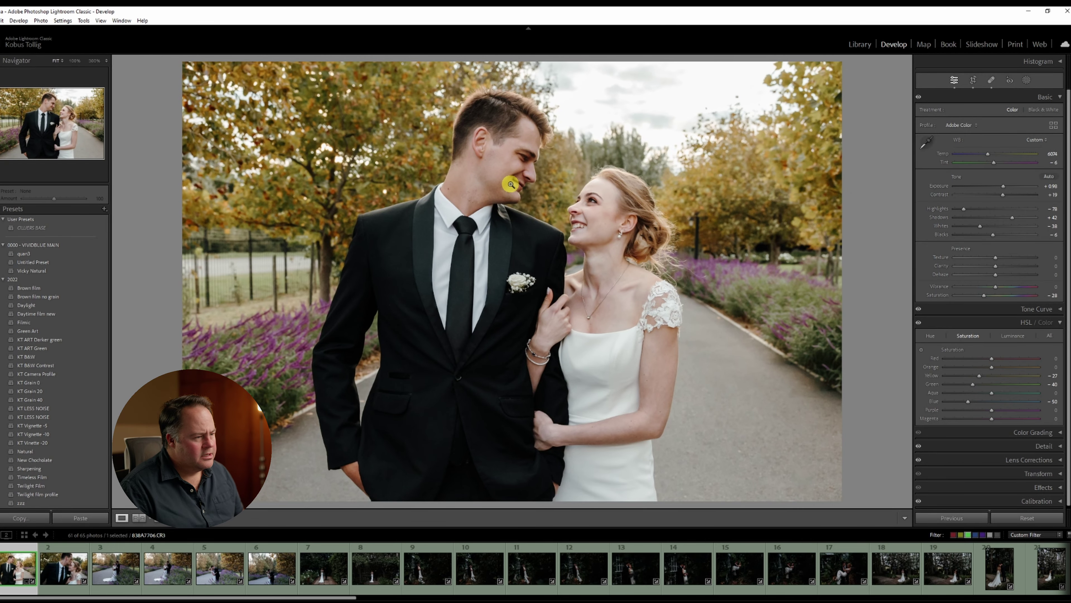
Remove the small skin blemishes on the groom's chin and neck in the photo of the couple facing each other
left_click(511, 183)
key("q")
scroll(342, 385, "down", 1)
left_click(403, 369)
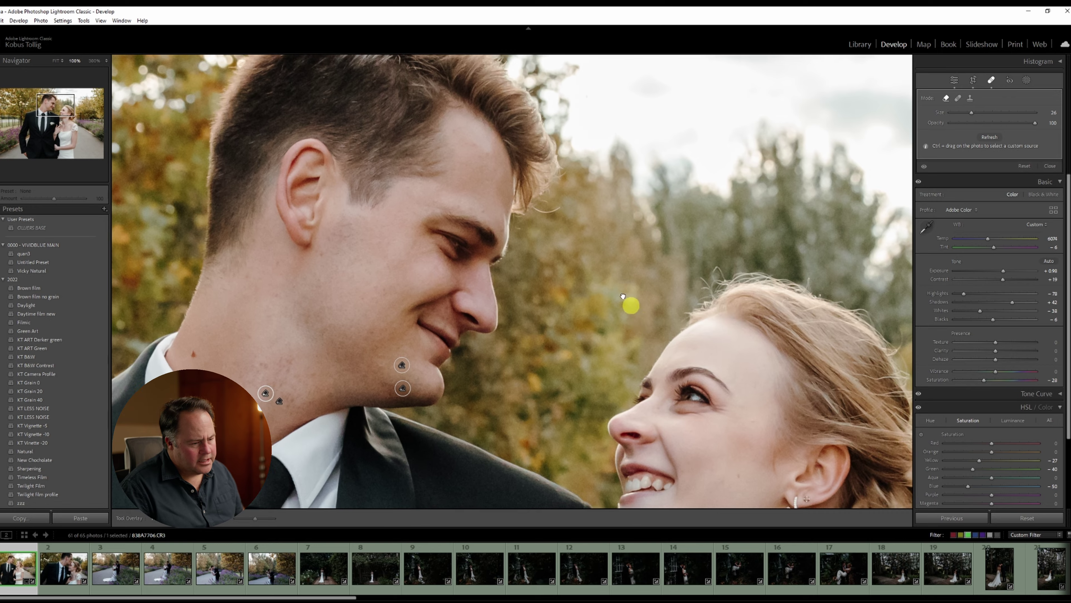
left_click_drag(629, 303, 529, 207)
left_click(528, 207)
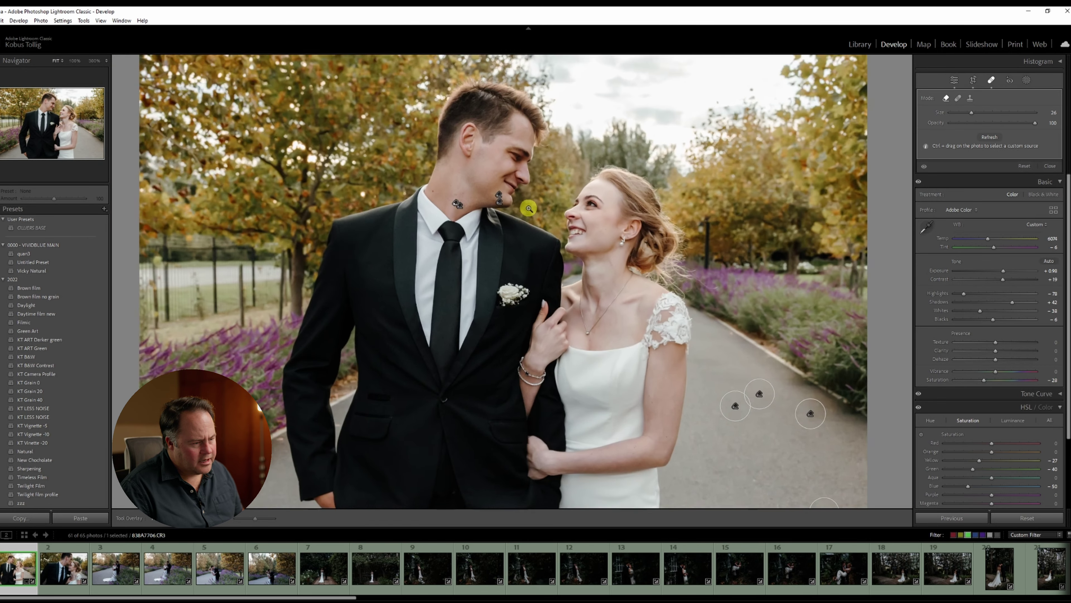
left_click(75, 583)
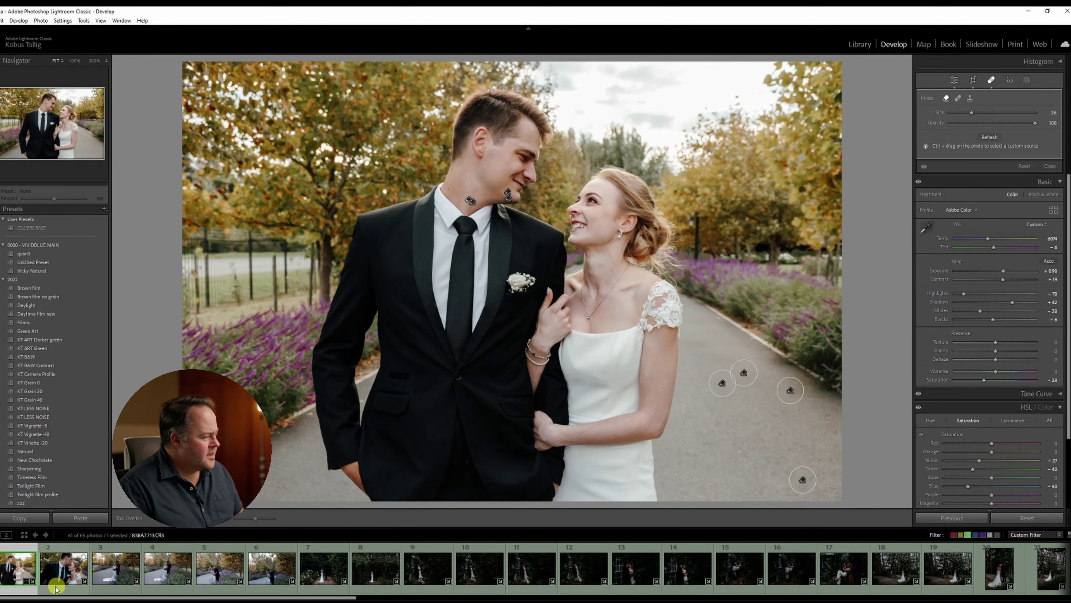
key("6")
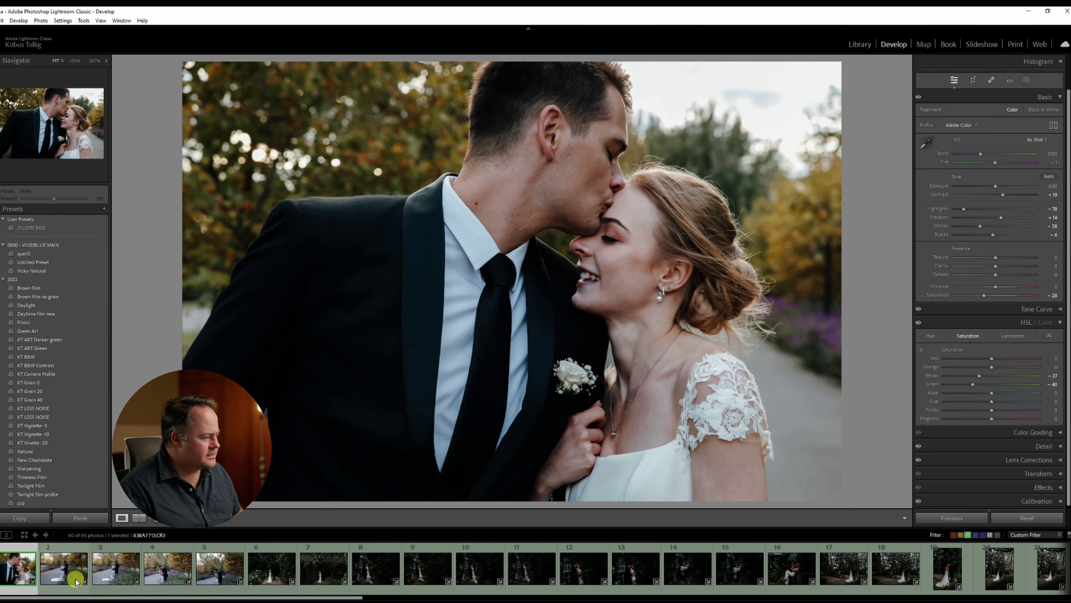
key("ctrl+z")
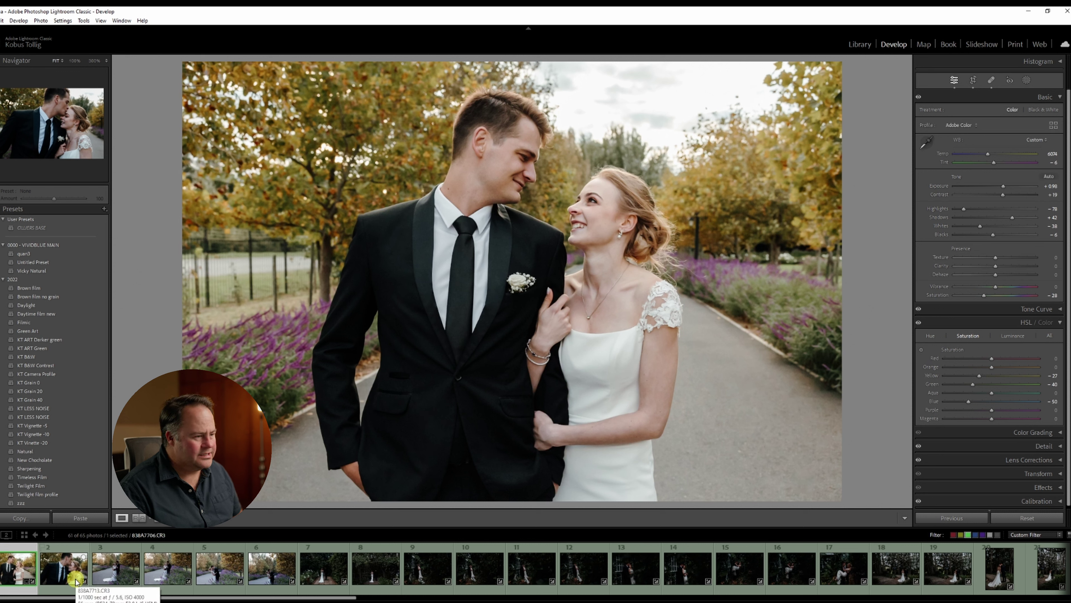
Synchronize the facing-couple photo's develop settings to the next five photos, leaving out Healing, Crop and Masking
left_click(75, 581, "ctrl")
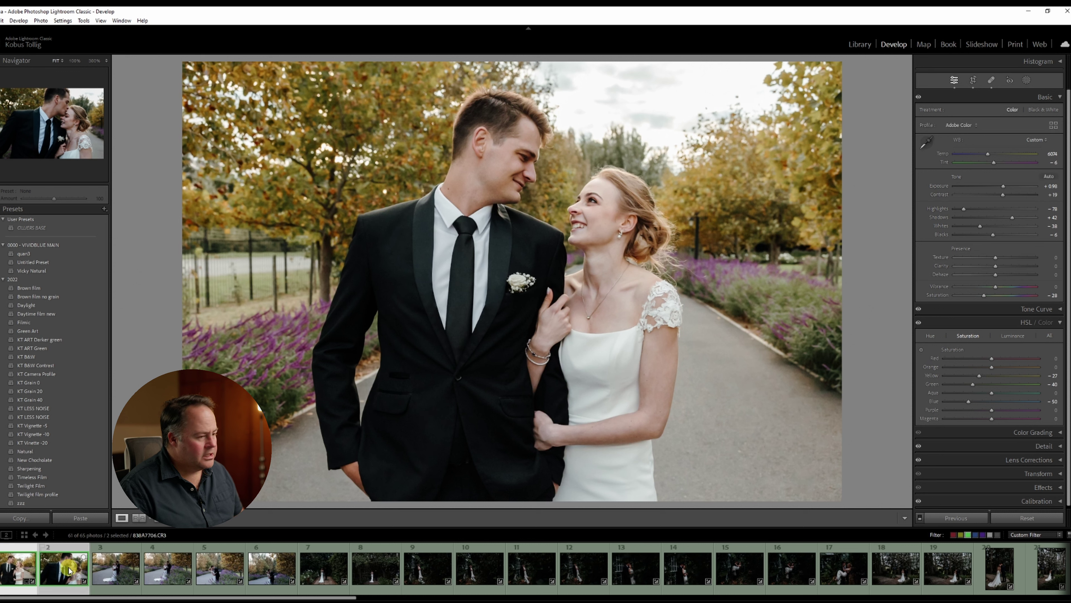
left_click(966, 518)
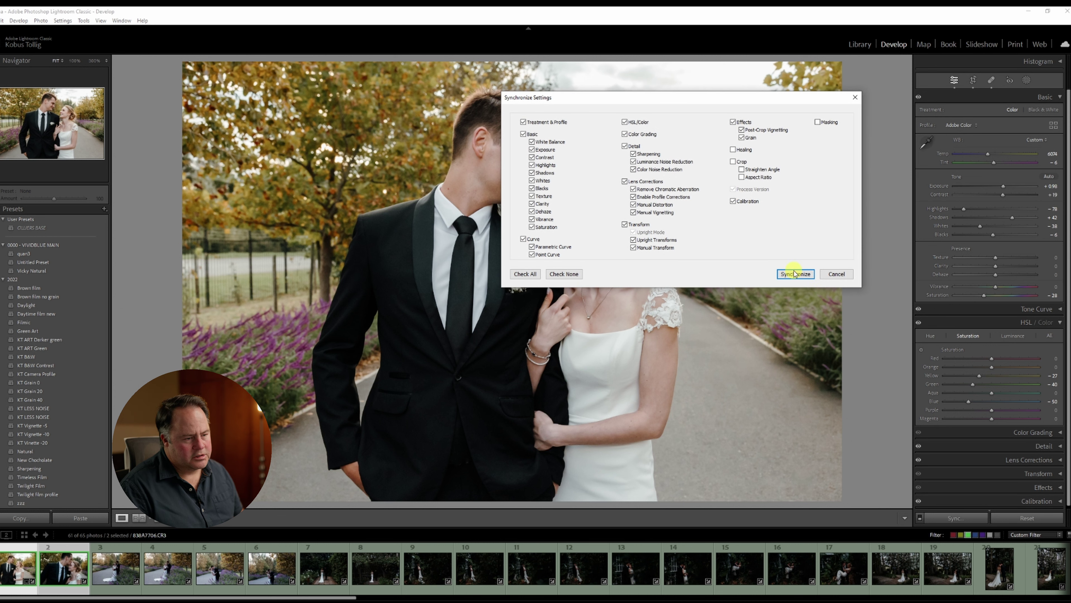
left_click(795, 270)
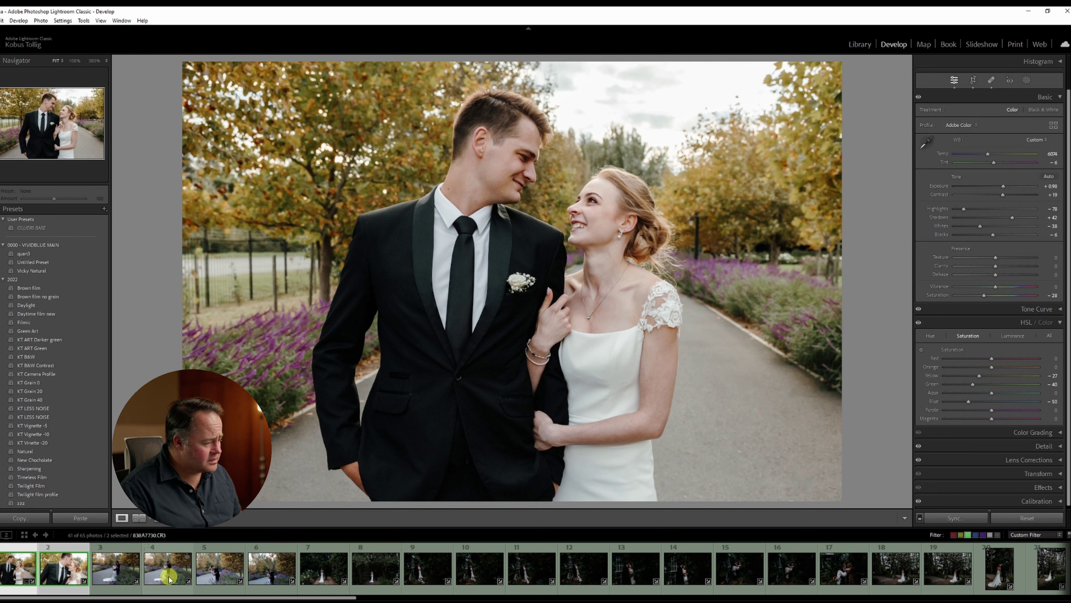
left_click(271, 576, "shift")
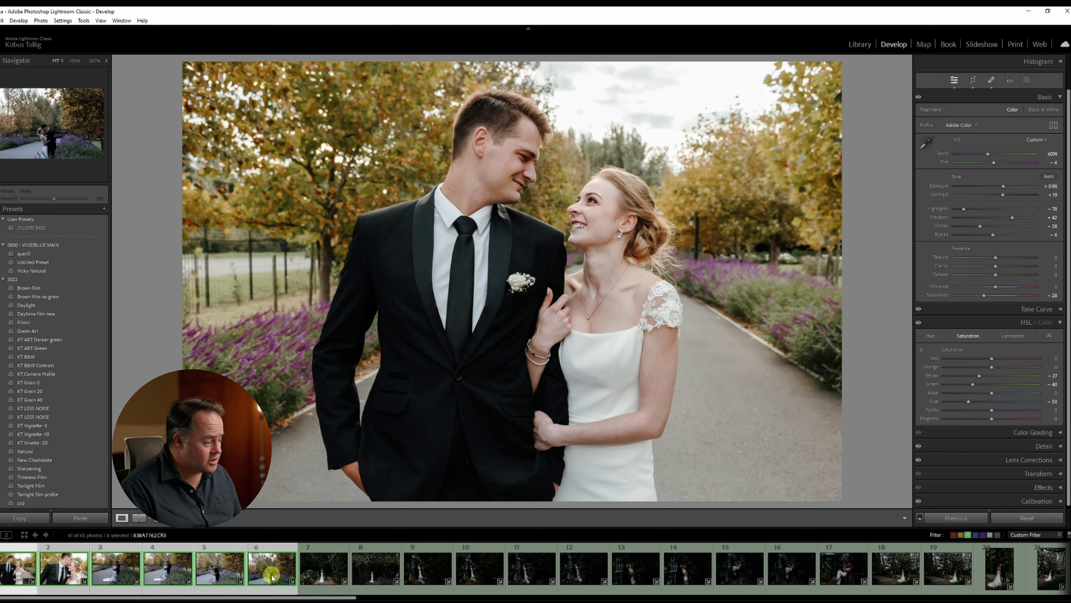
left_click(955, 518)
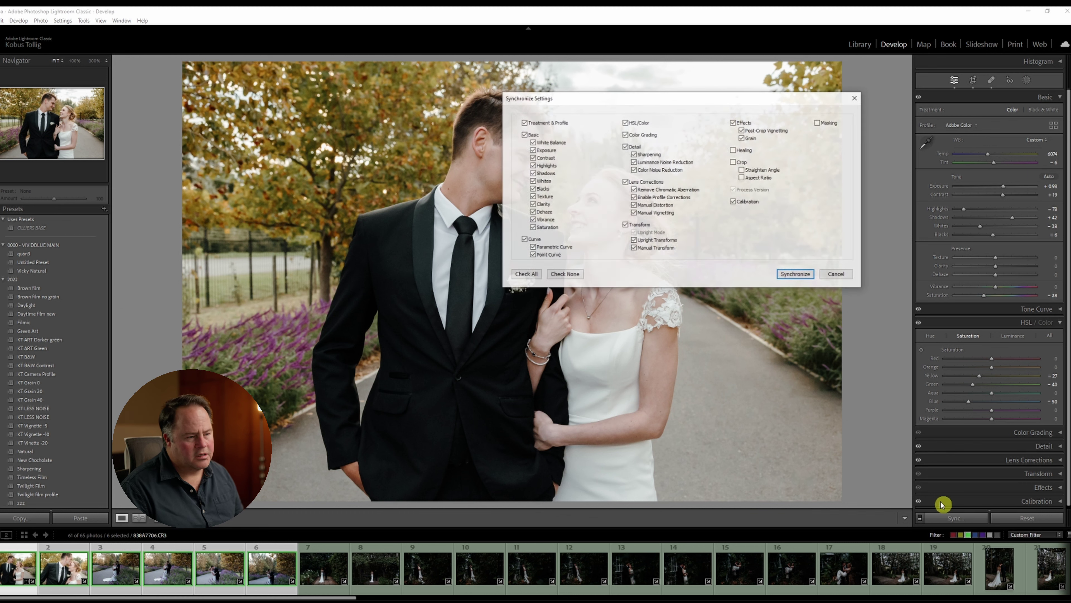
left_click(800, 275)
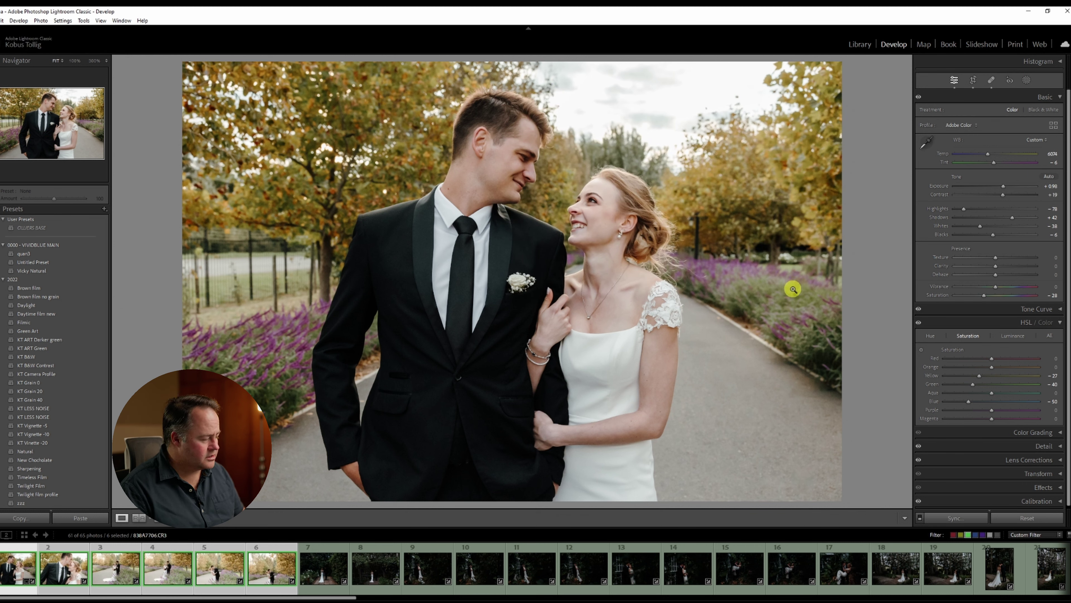
Take the finished photo out of the filtered set and set the forehead-kiss photo's Exposure to +0.77
key("x")
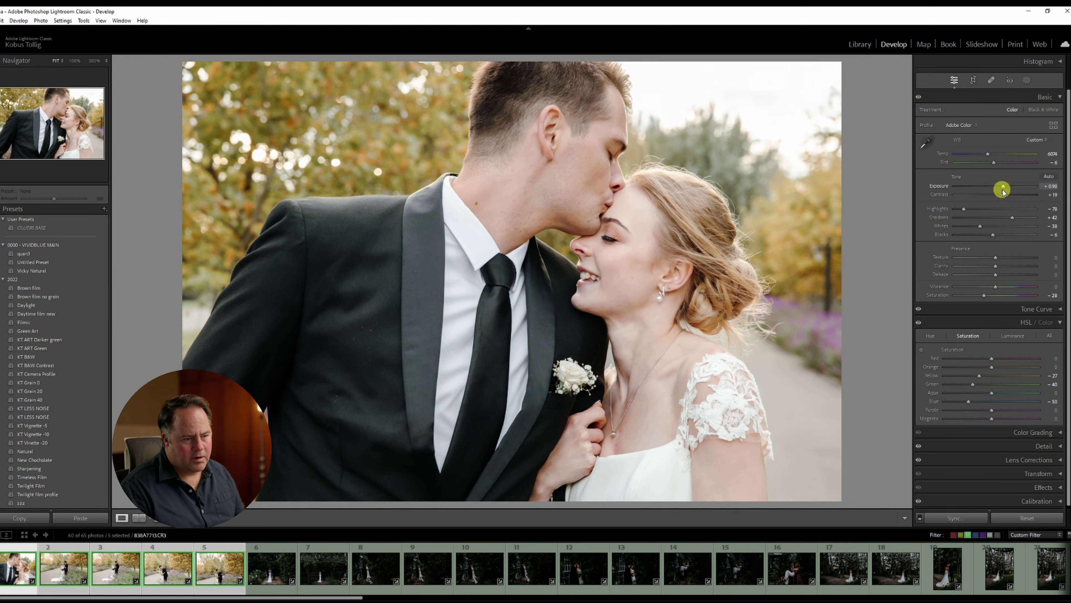
left_click_drag(1005, 188, 1004, 188)
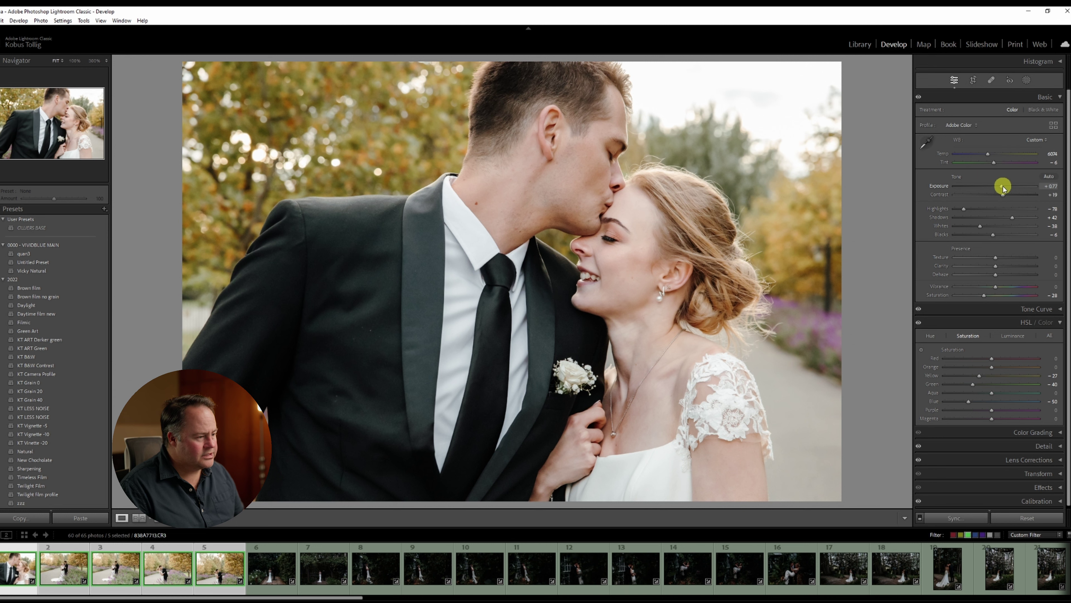
Remove the specks on the groom's jacket and the dark post in the background behind the bride
key("q")
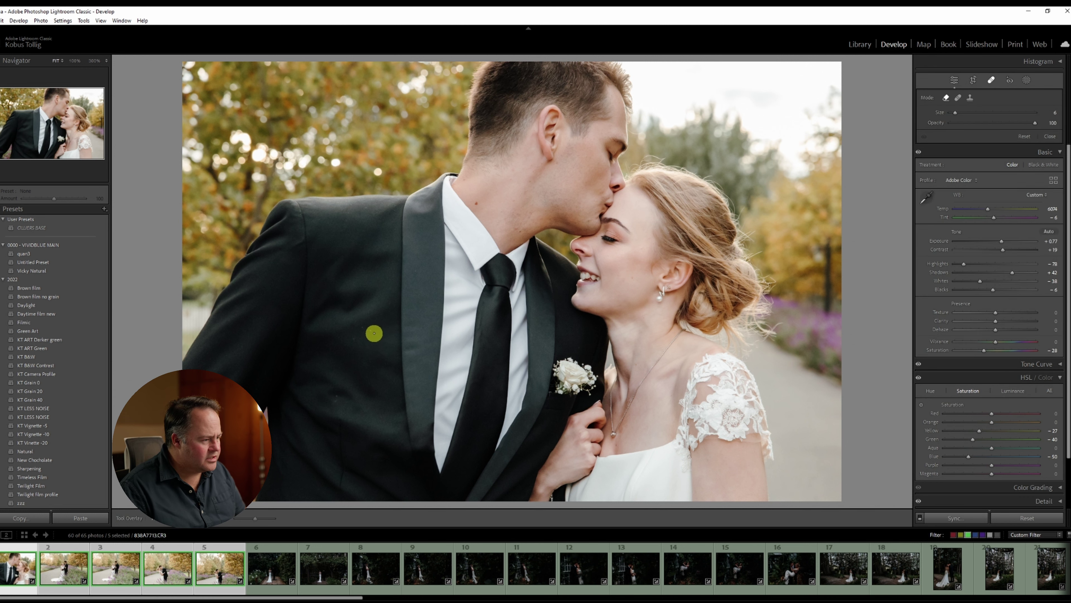
left_click(371, 331)
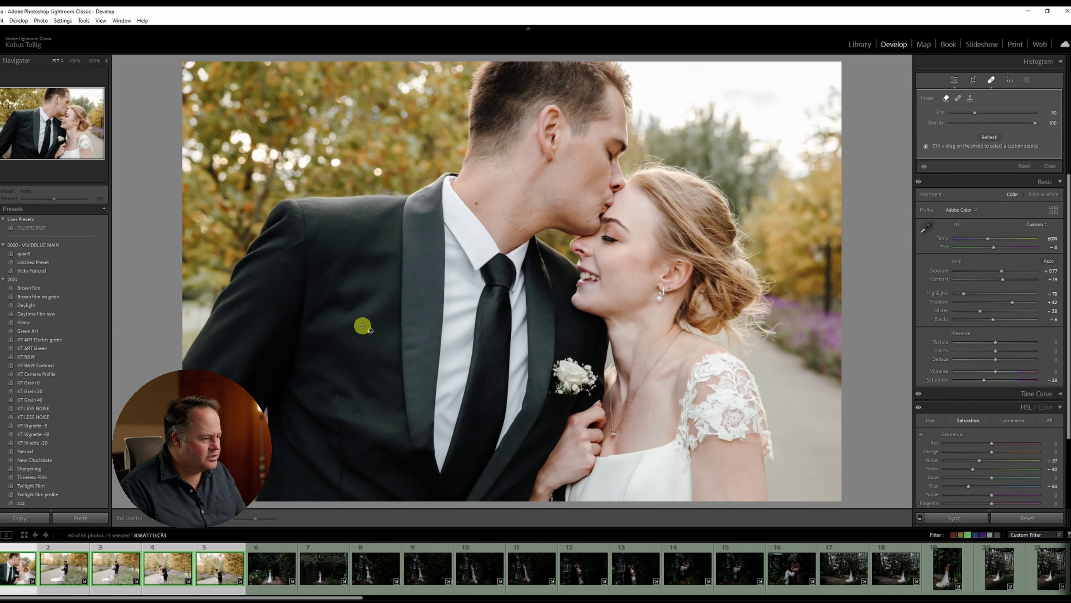
scroll(803, 253, "up", 5)
mouse_move(826, 281)
left_mouse_down()
mouse_move(827, 297)
mouse_move(827, 253)
mouse_move(819, 263)
left_mouse_up()
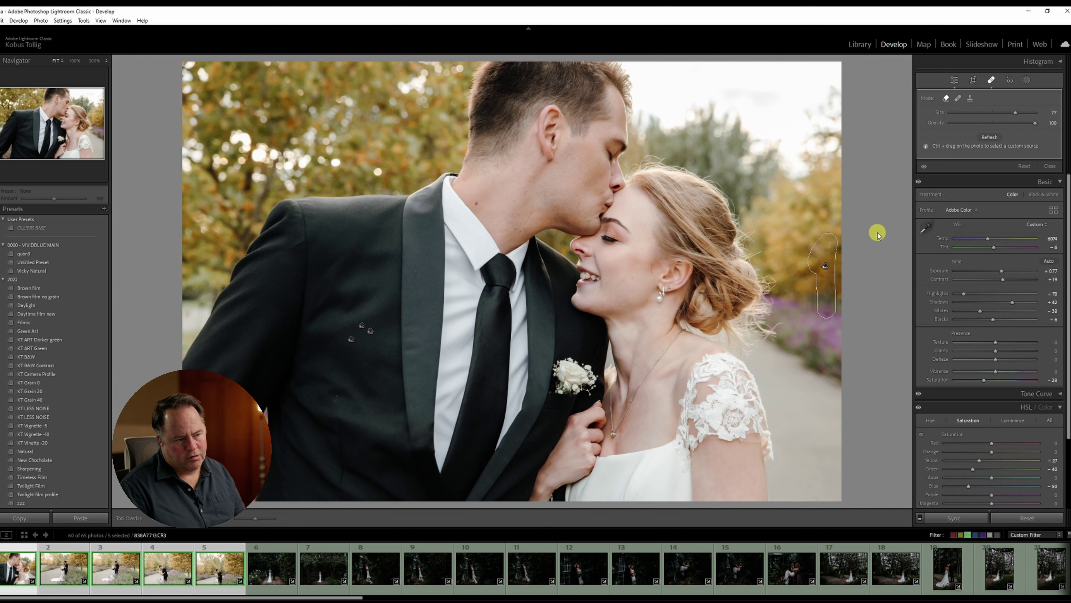
key("q")
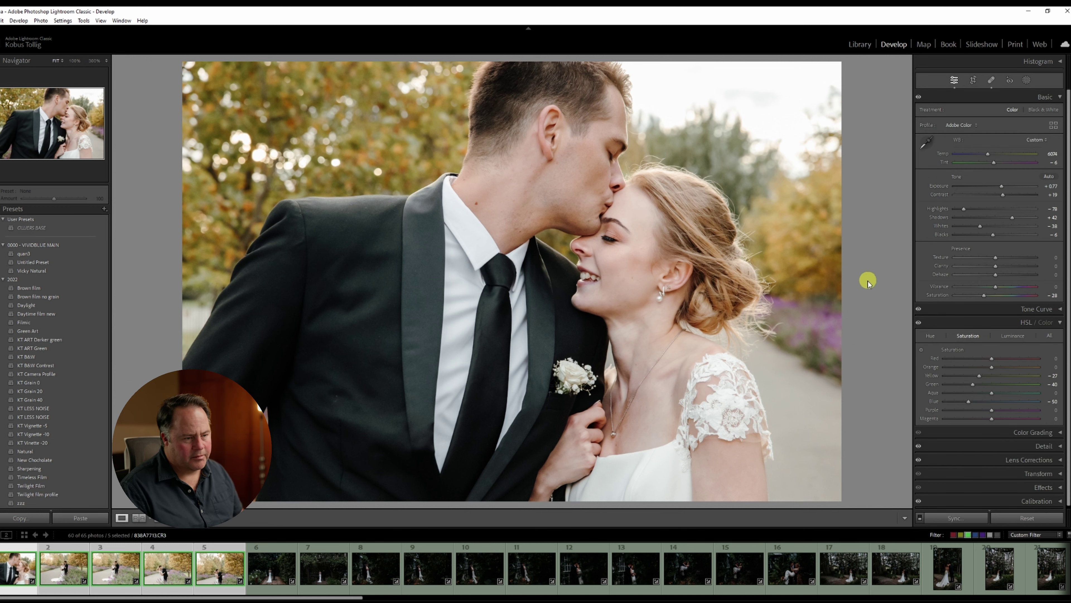
key("q")
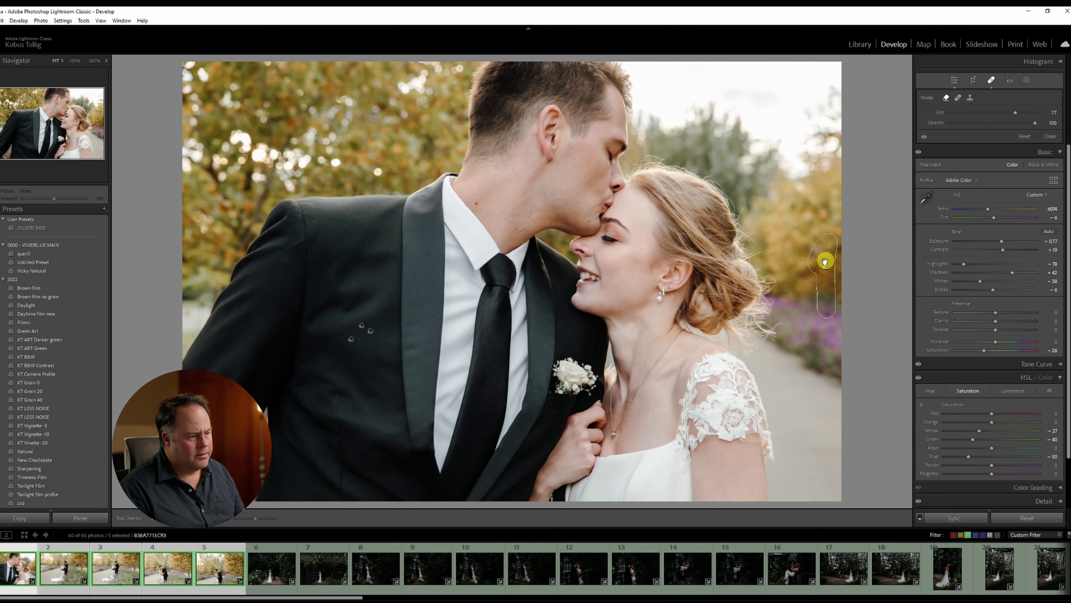
key("q")
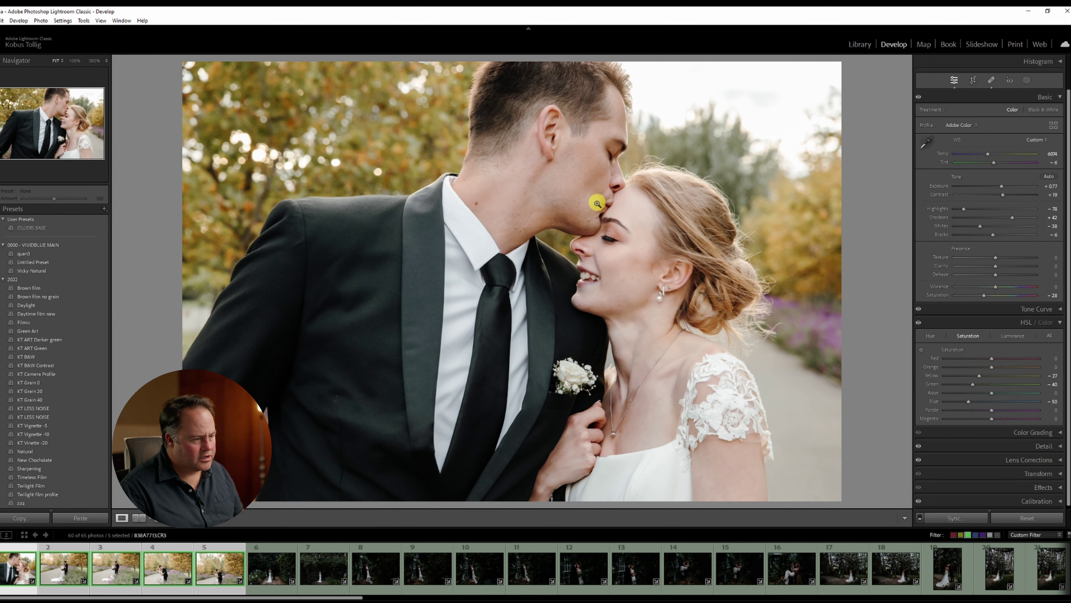
Remove the skin blemishes on the groom's chin and neck and on the bride's cheek and temple
left_click(594, 211)
key("q")
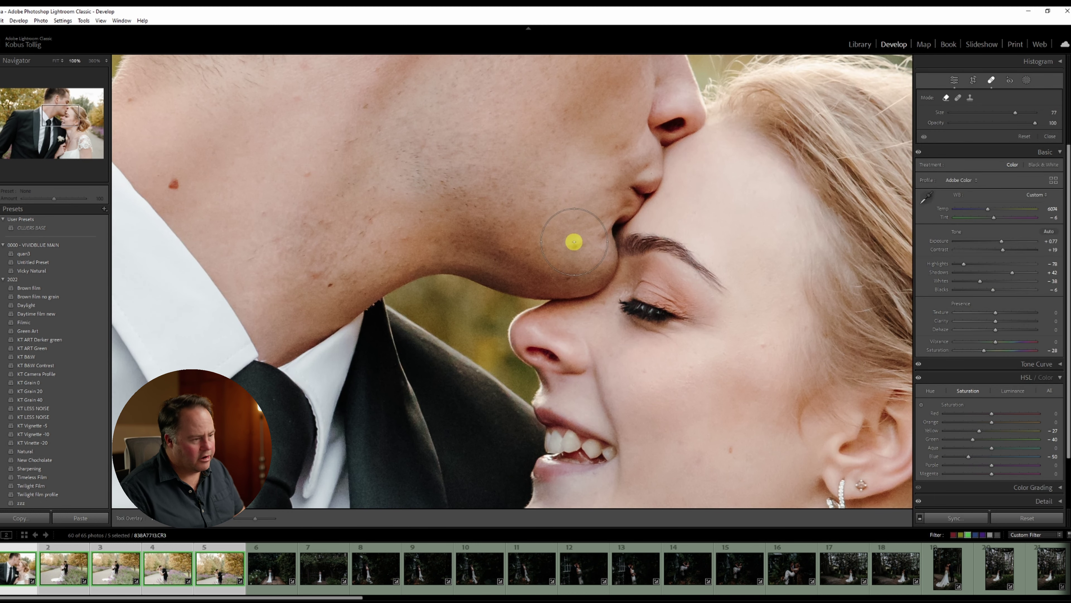
scroll(575, 243, "down", 5)
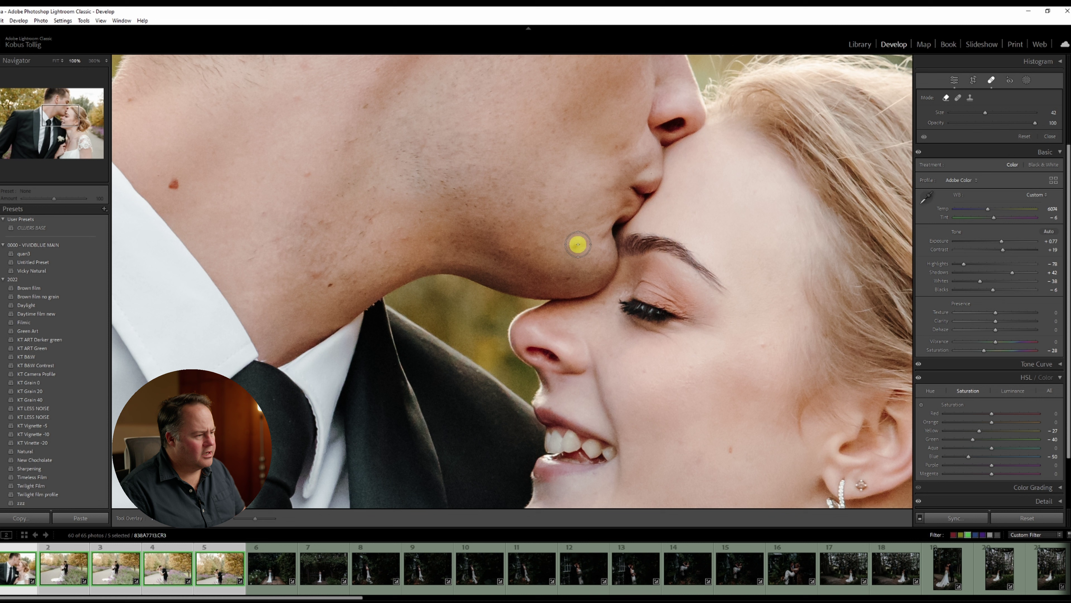
left_click(578, 244)
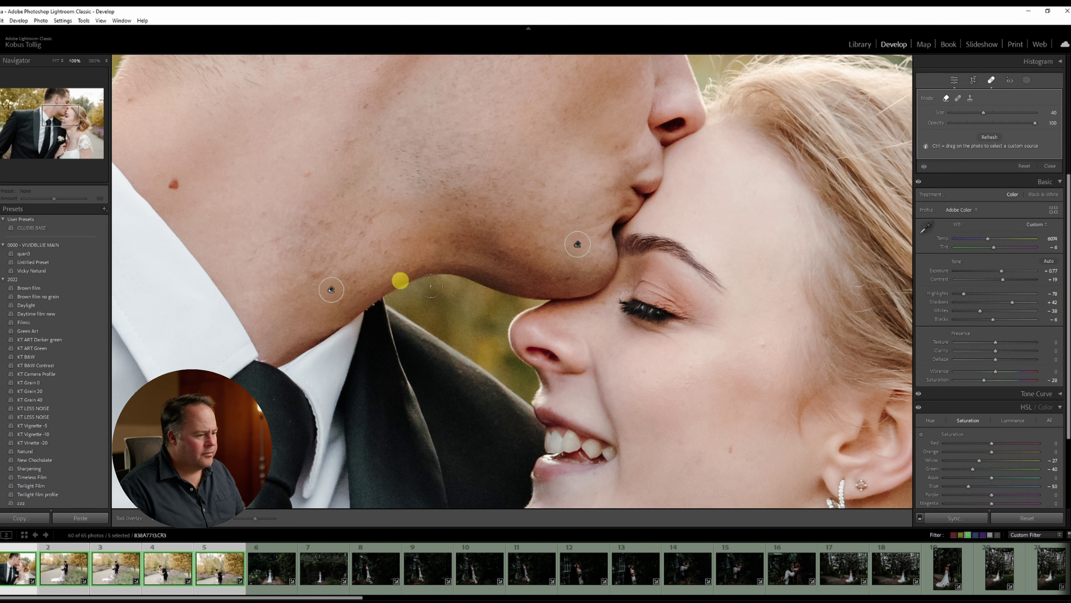
left_click(733, 445)
left_click(790, 313)
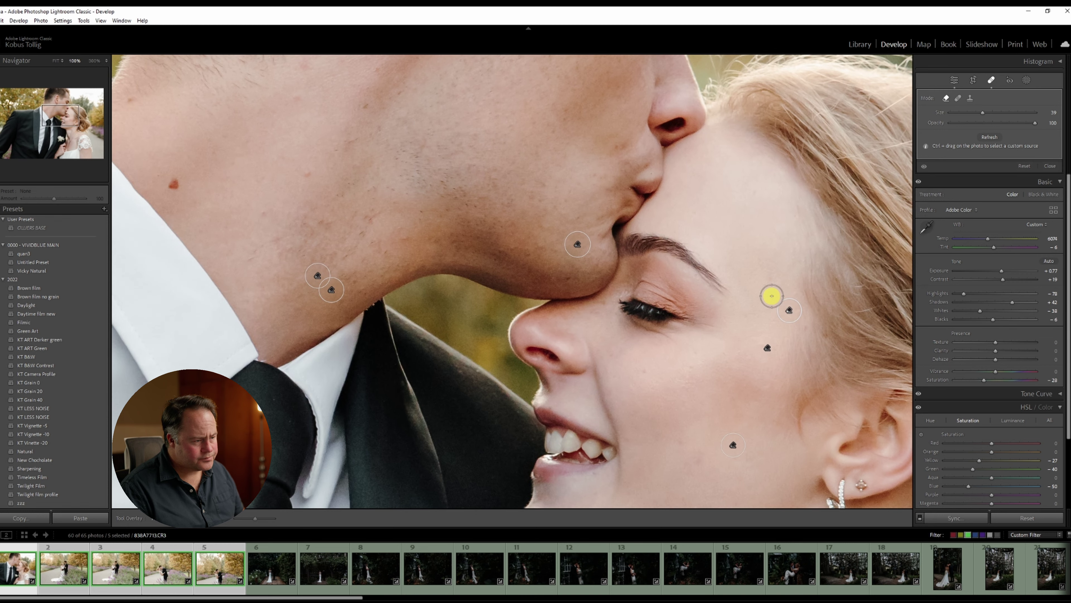
key("q")
left_click(772, 295)
Set the forehead-kiss photo's Shadows to +28 and its Blue color saturation to -64
left_click(1013, 218)
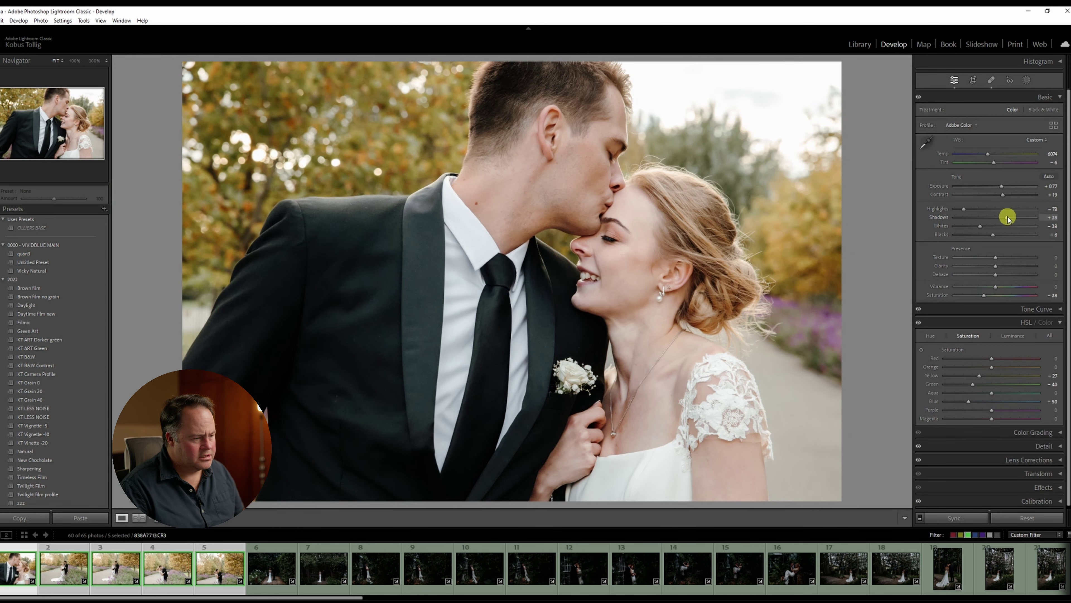
left_click(969, 402)
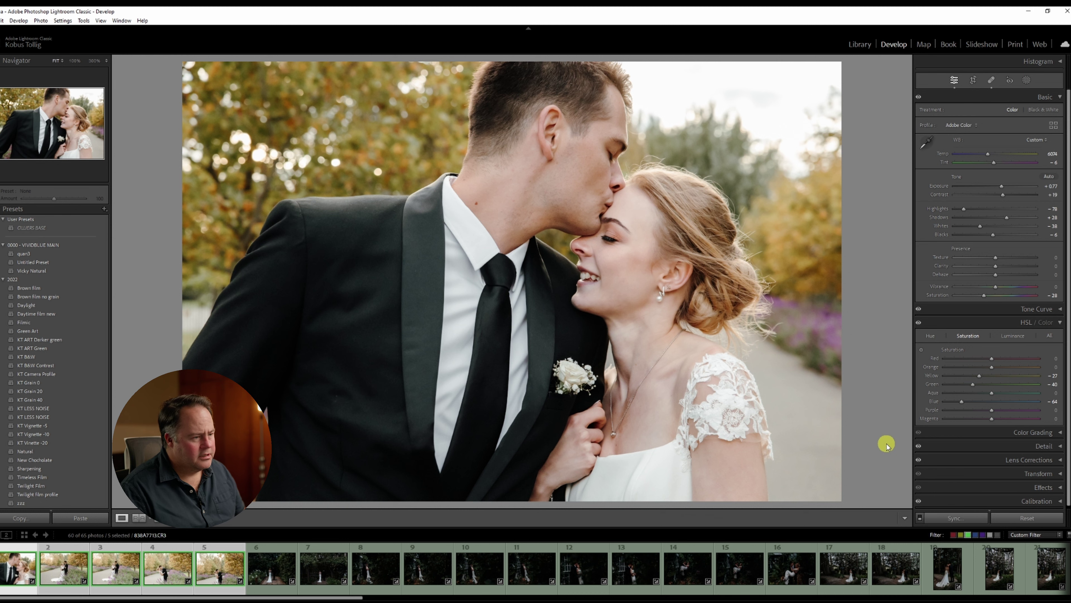
Take the finished forehead-kiss photo out of the filtered set and set the sunlit path photo's Exposure to +0.50
key("x")
left_click_drag(1001, 189, 1002, 188)
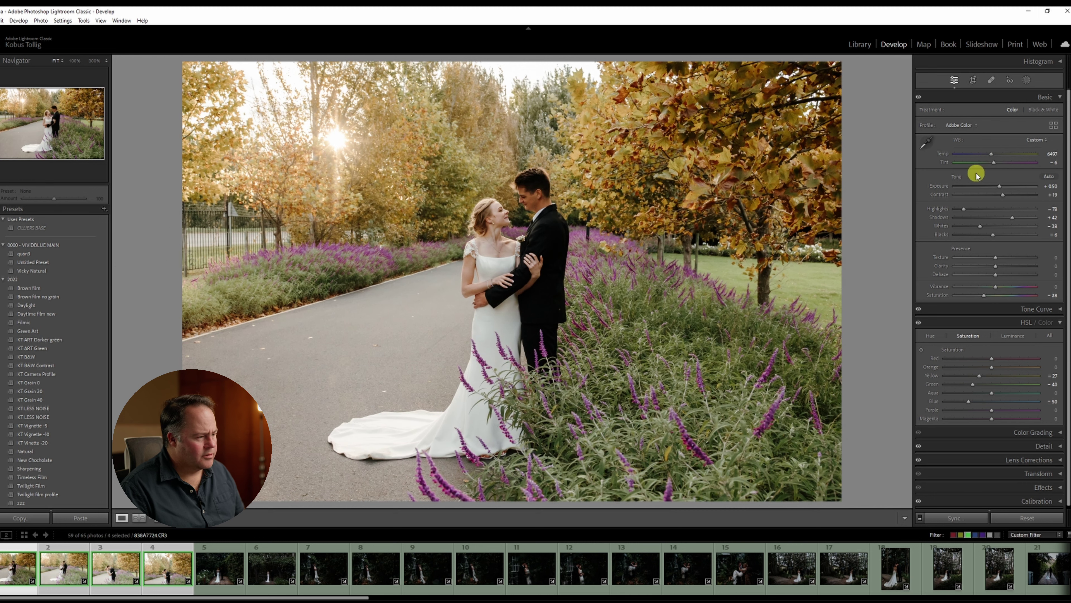
Crop the sunlit path photo tighter around the couple, trimming mainly the image's left side and the foreground
left_click(974, 80)
left_click_drag(366, 401, 343, 412)
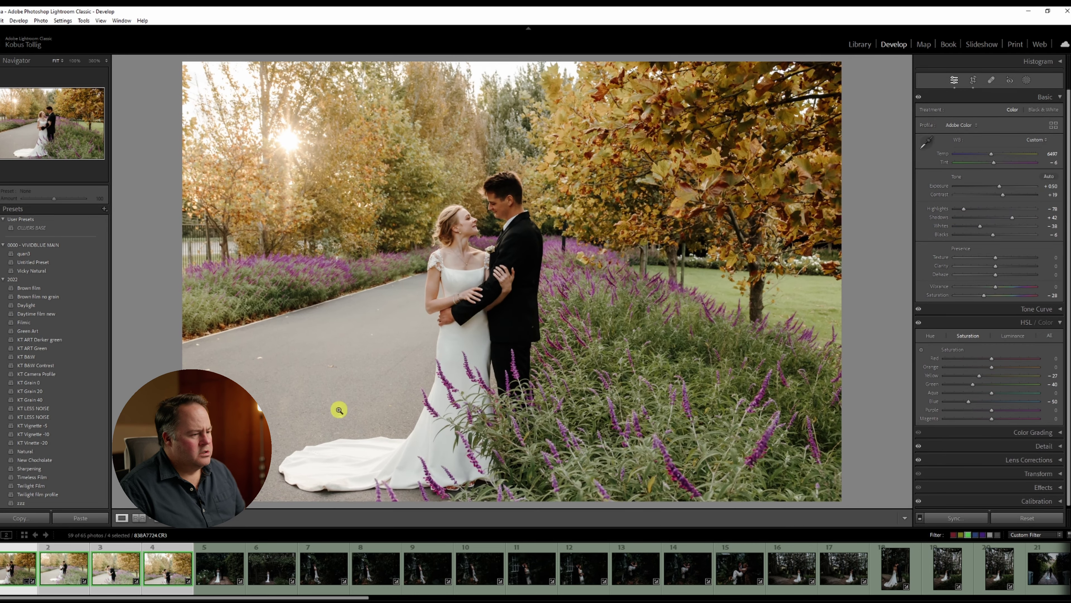
left_click(974, 80)
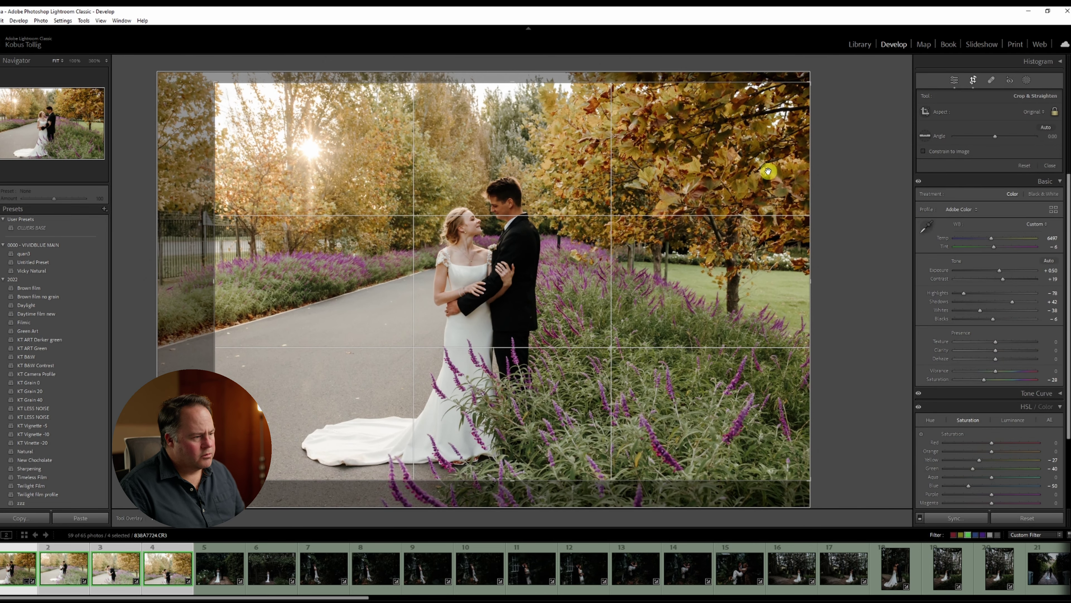
key("Return")
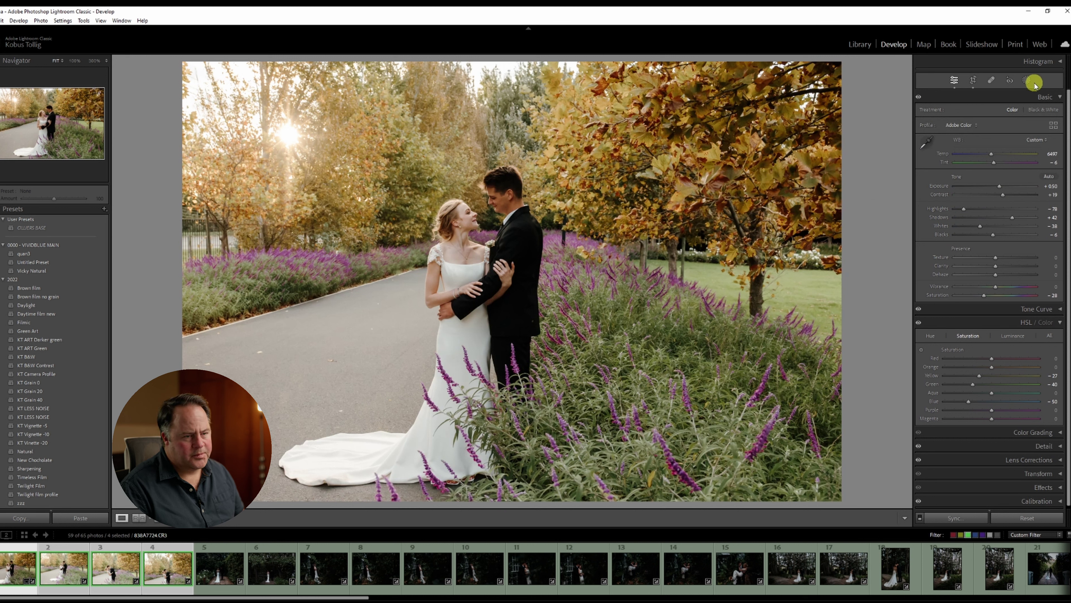
Add a large radial gradient mask centred on the sun, covering the backlit trees and reaching the couple
left_click(1027, 79)
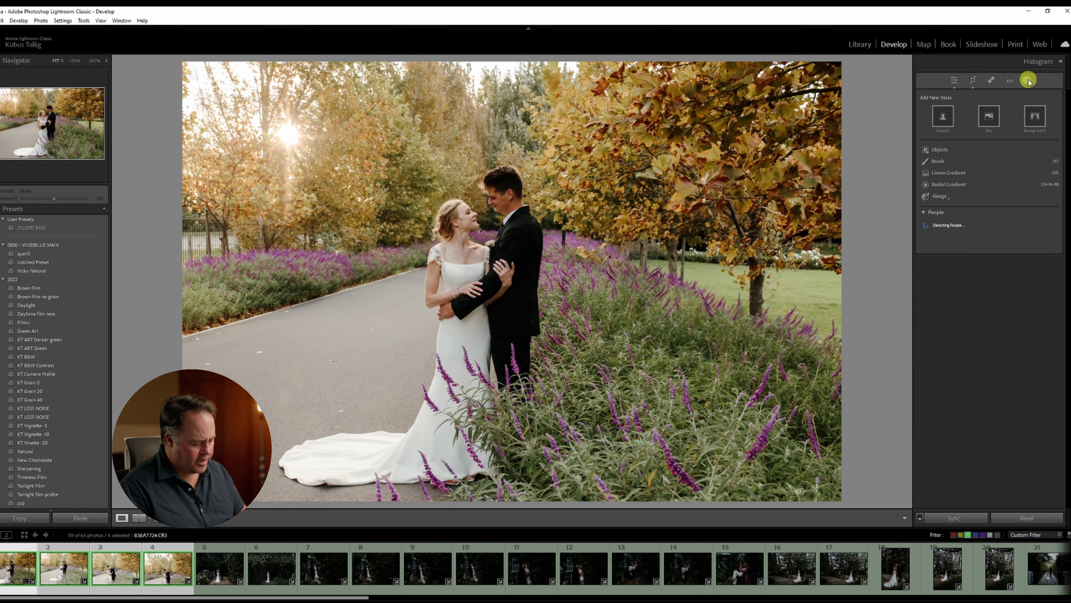
left_click(1027, 80)
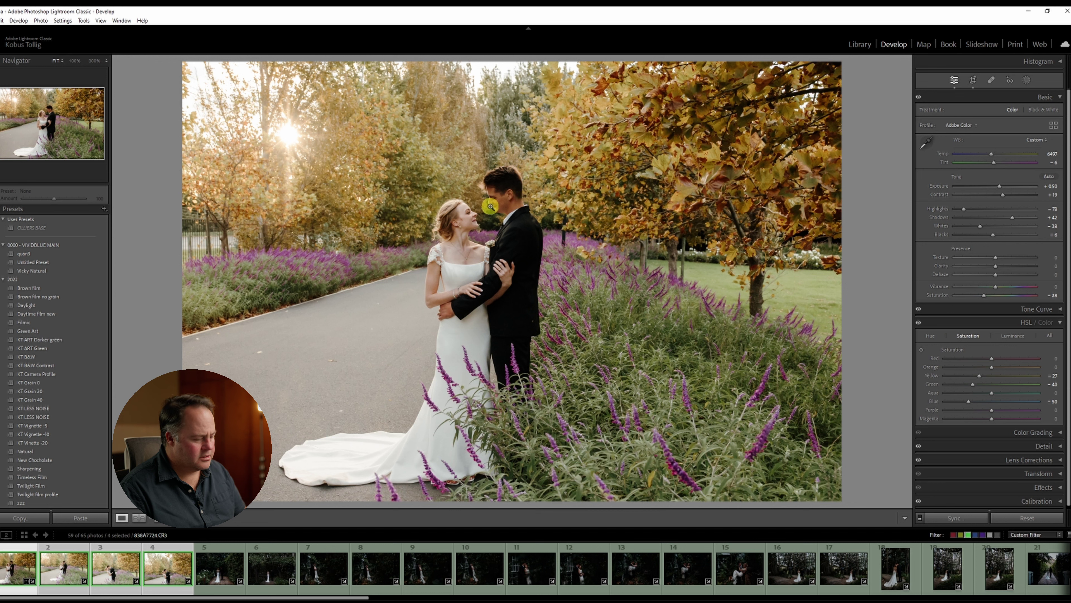
key("shift+m")
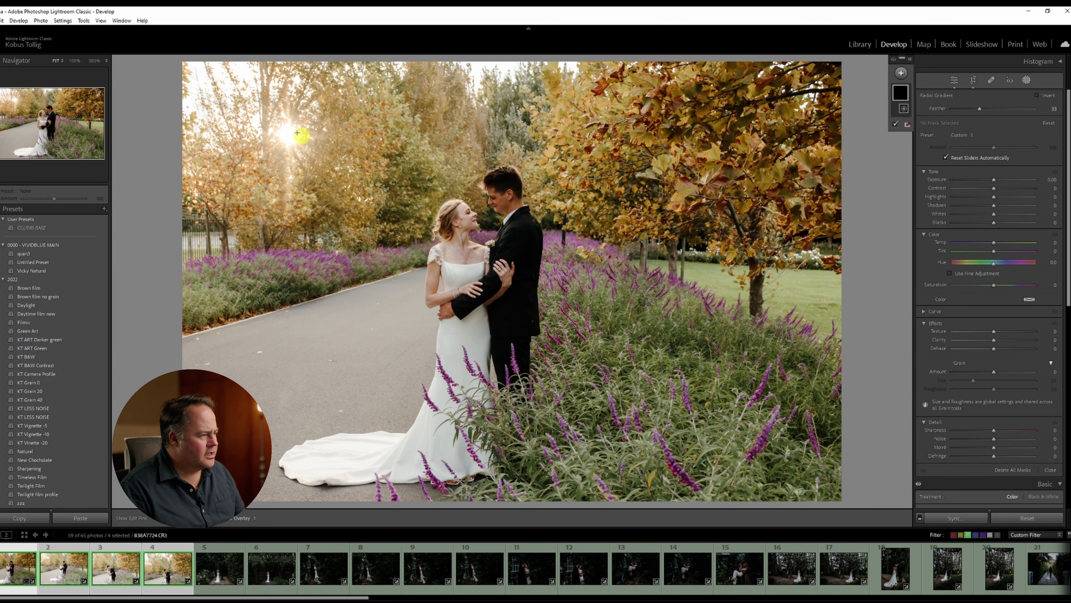
left_click_drag(294, 133, 65, 276)
left_click_drag(523, 137, 495, 215)
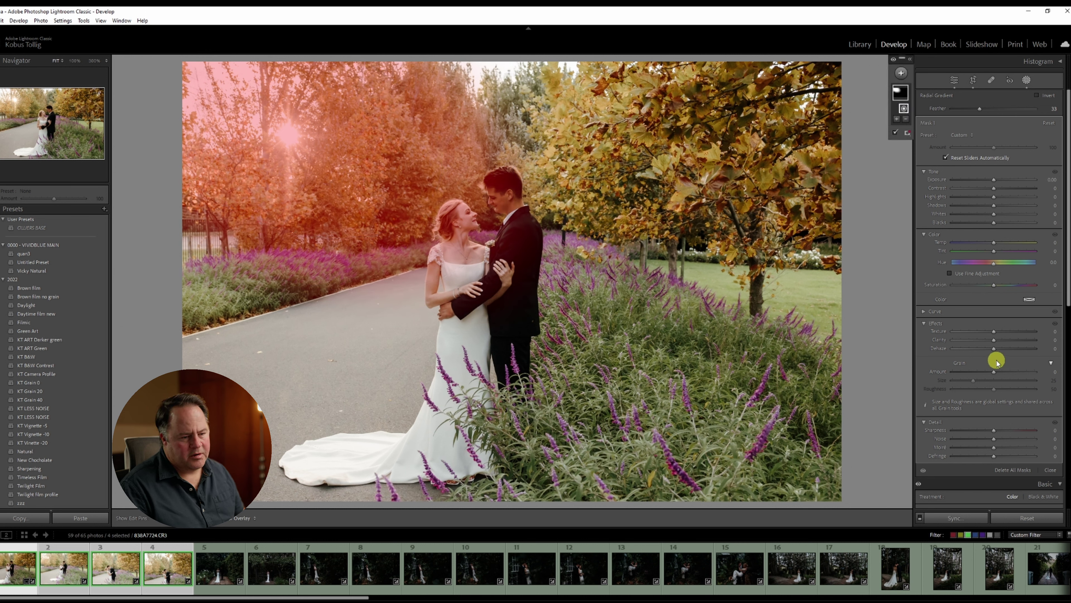
Set the sun mask's Temp to 30, Tint to 11 and Dehaze to -21, and raise its Exposure slightly
left_click_drag(994, 350, 980, 354)
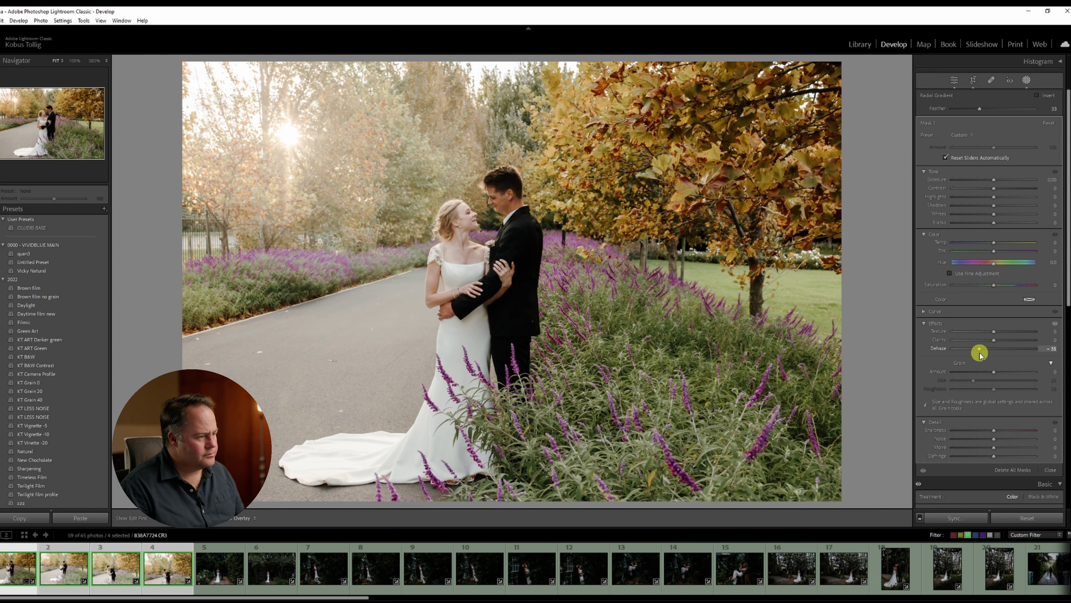
left_click_drag(994, 242, 1019, 243)
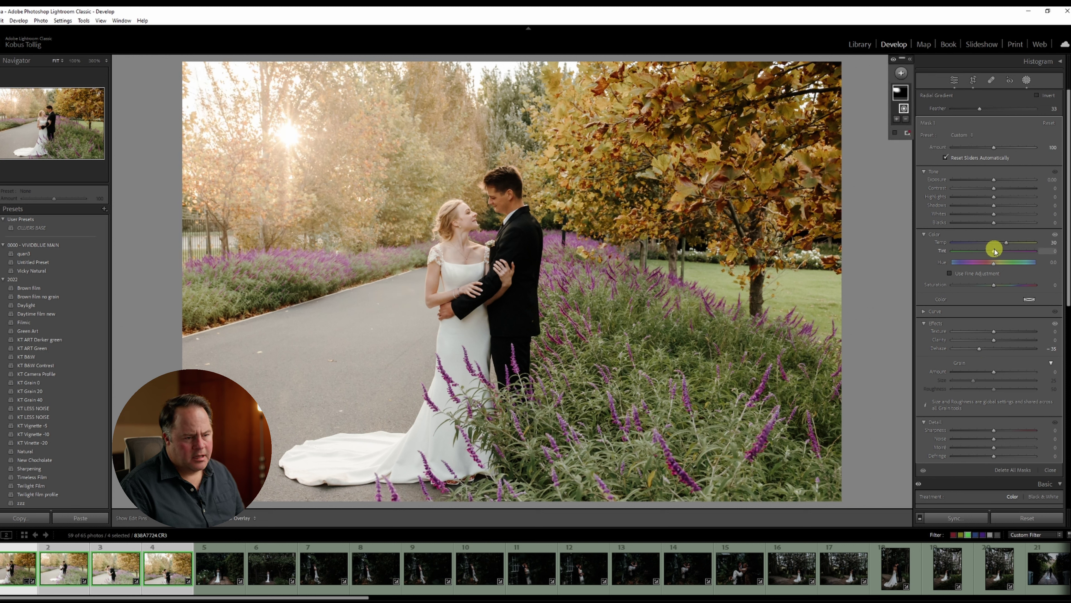
left_click_drag(996, 252, 1000, 251)
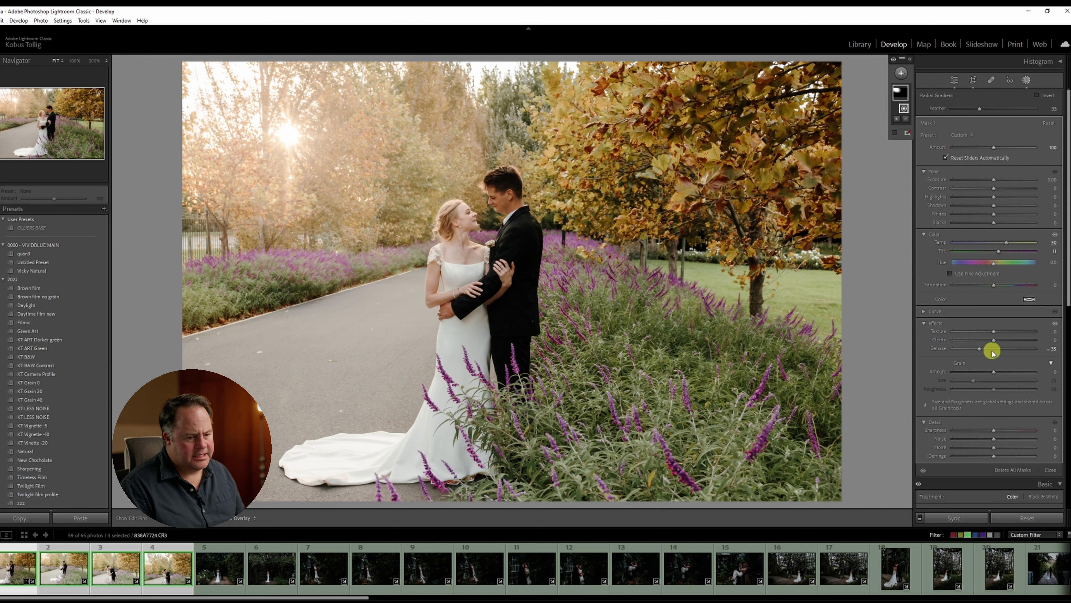
left_click_drag(982, 347, 988, 347)
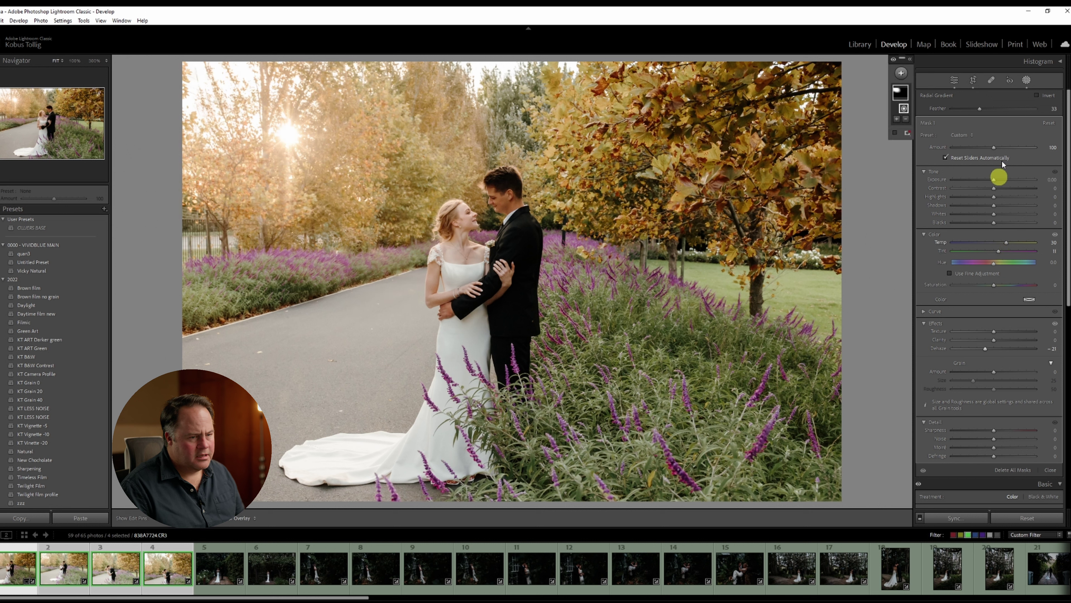
left_click_drag(994, 180, 996, 182)
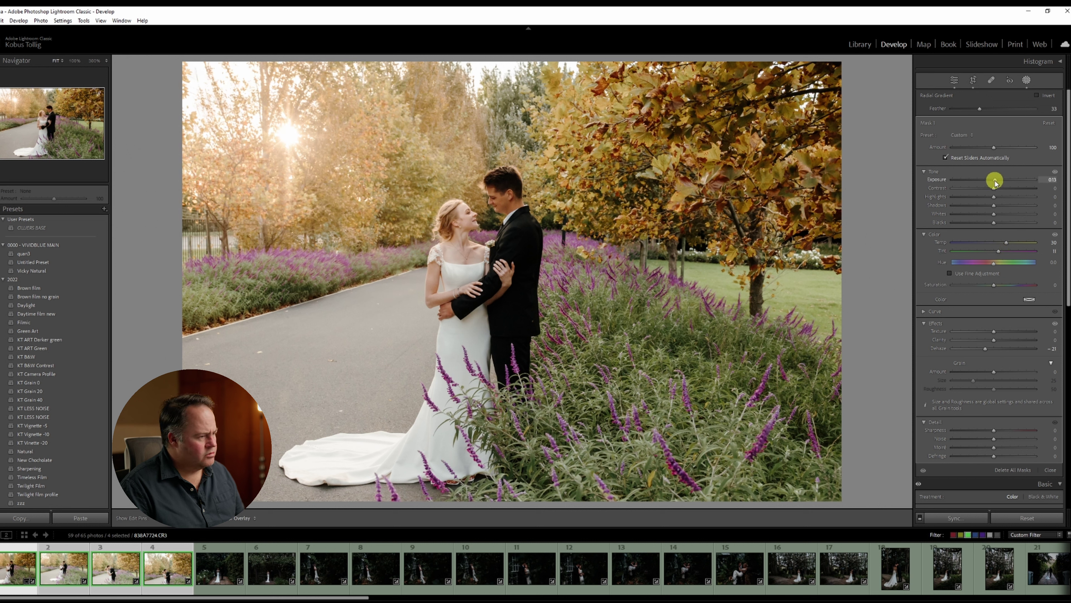
Lower the whole path photo's Exposure to +0.06 in the Basic adjustments
left_click(991, 485)
scroll(997, 479, "down", 2)
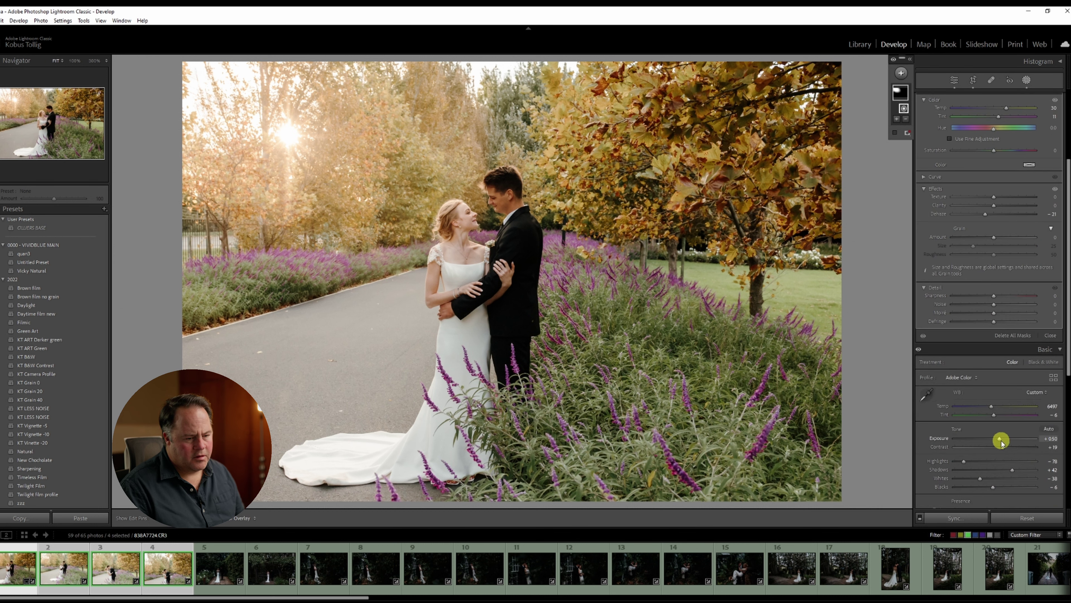
left_click_drag(1000, 440, 999, 441)
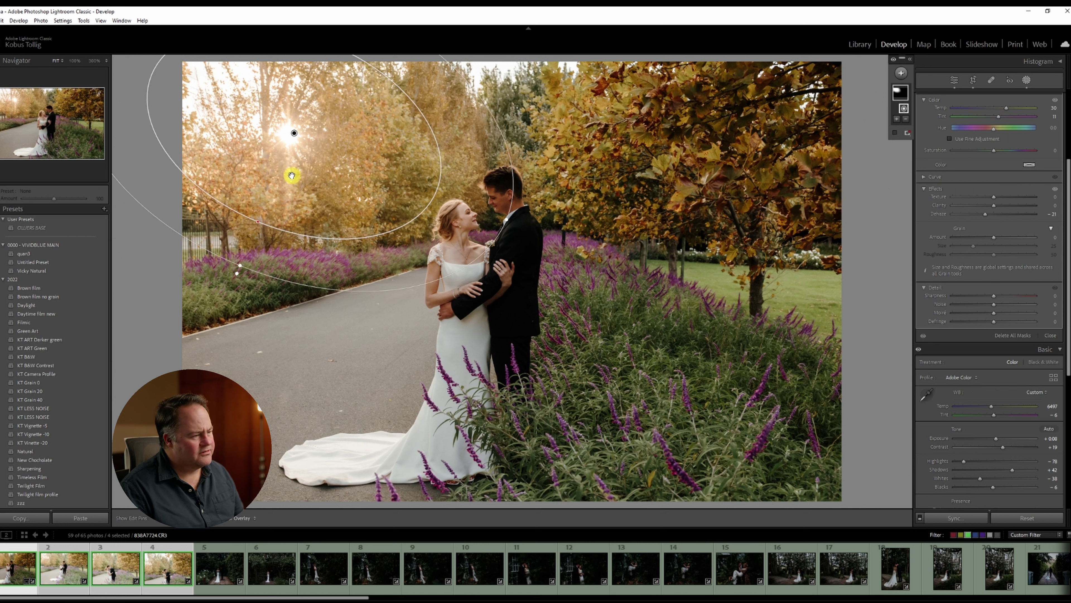
Set the sun mask's Contrast to about 55, comparing the photo with and without the mask
scroll(1042, 209, "up", 3)
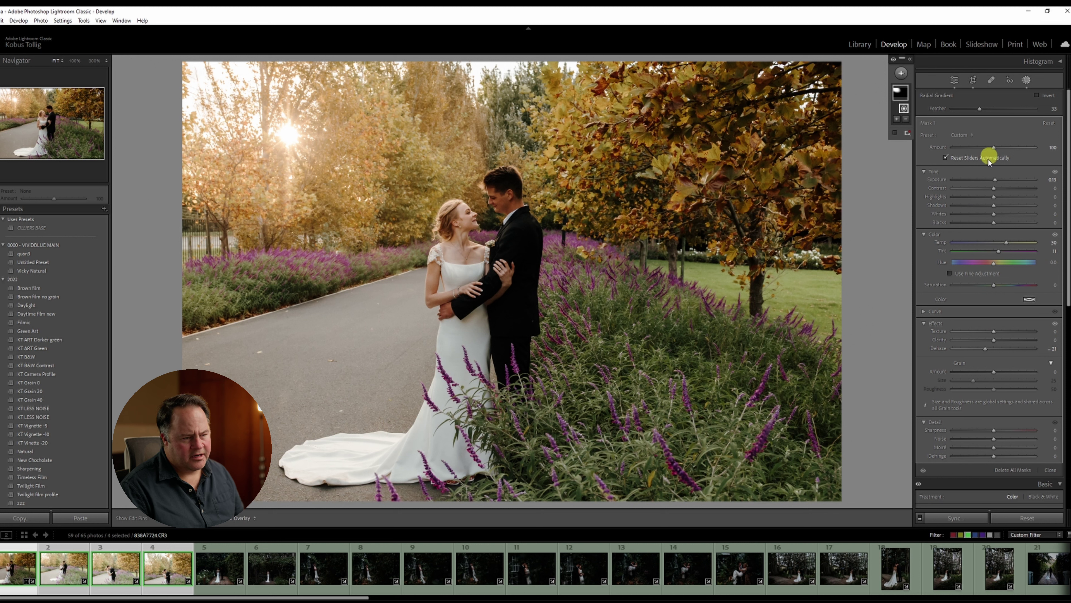
left_click_drag(994, 190, 1022, 189)
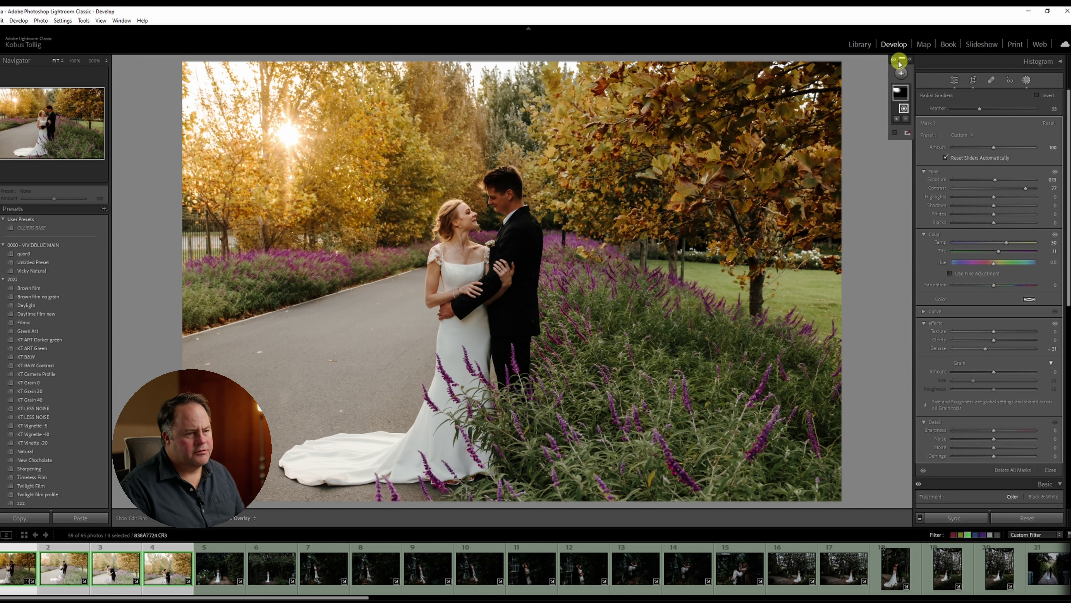
left_click(894, 62)
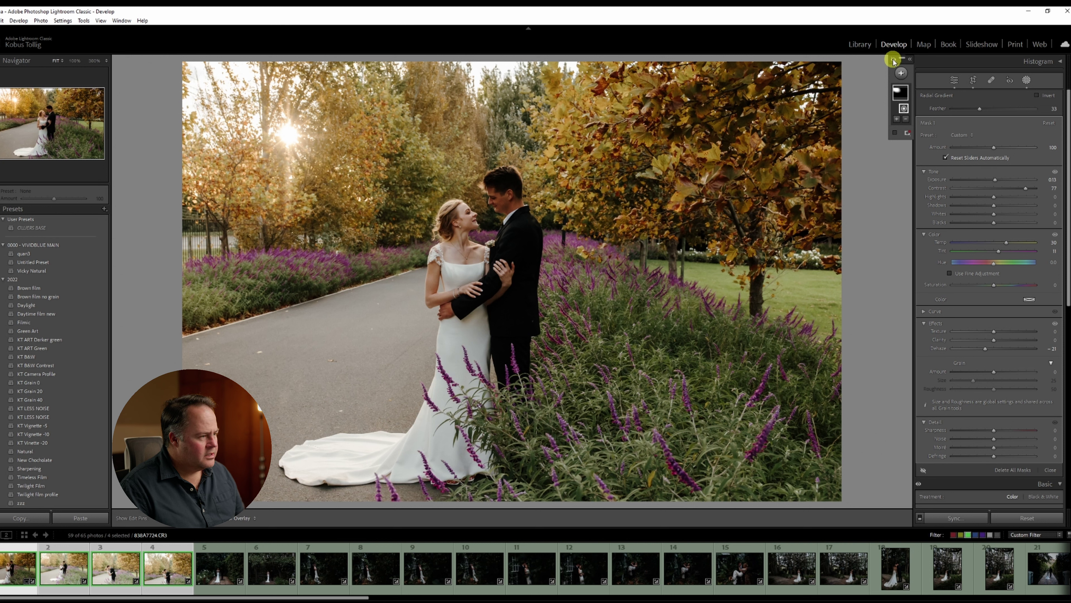
left_click(893, 62)
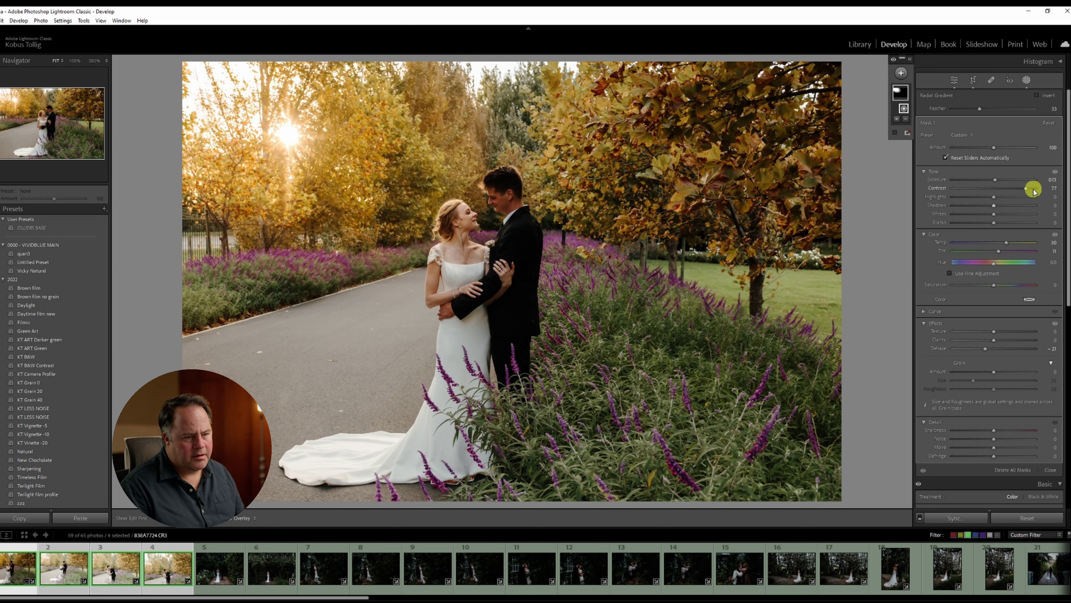
left_click_drag(1028, 190, 1020, 187)
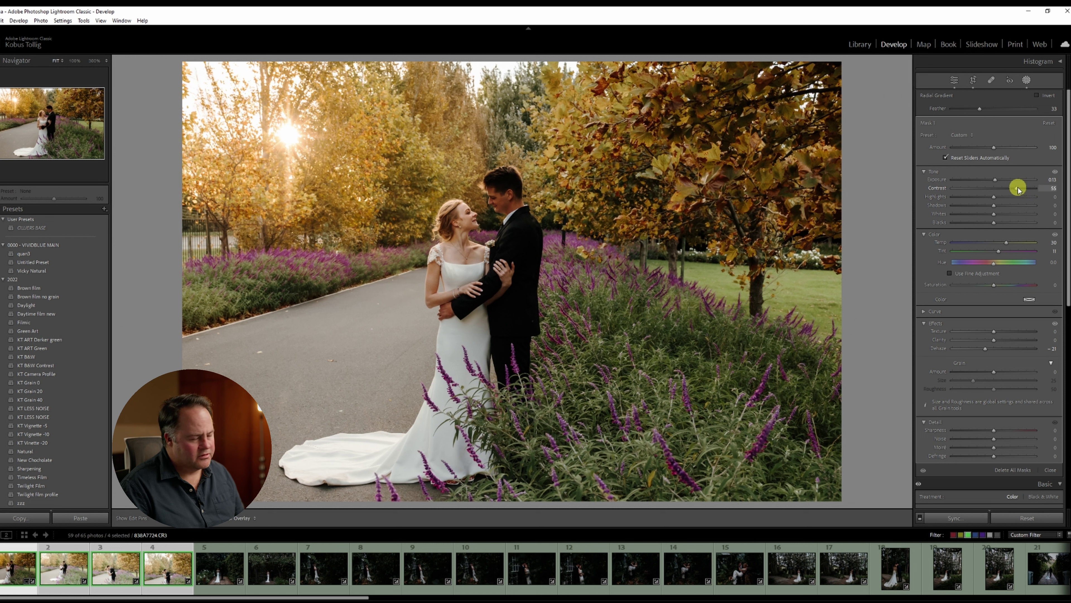
Leave masking and set the path photo's overall Exposure to +0.40 and Shadows to +66
left_click(1027, 80)
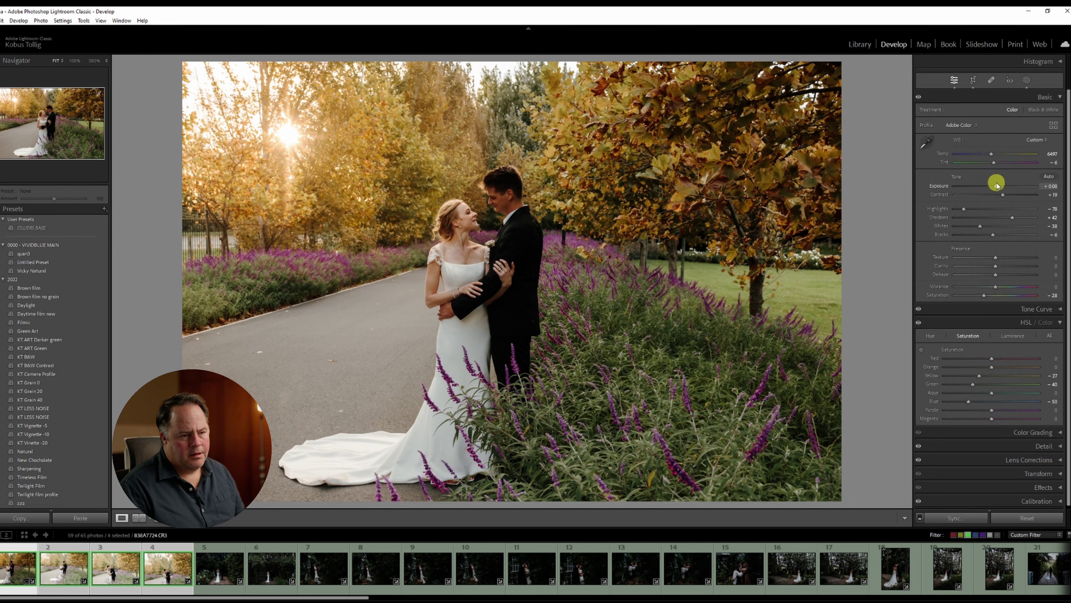
mouse_move(998, 188)
left_mouse_down()
mouse_move(1023, 218)
mouse_move(999, 190)
left_mouse_up()
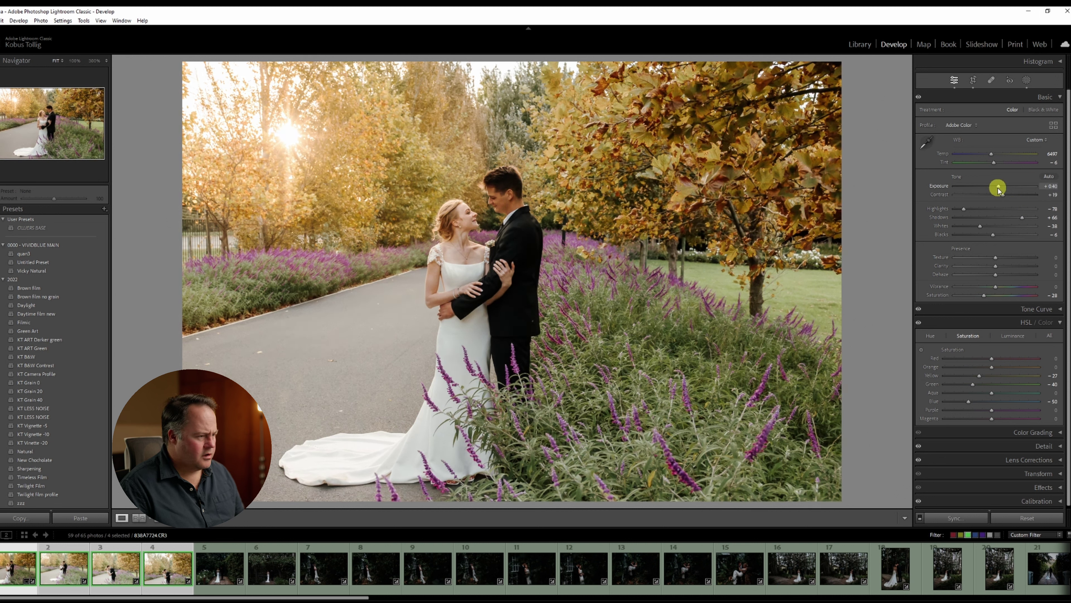
Add a diagonal linear gradient mask from the purple flowers beyond the path toward the bride's dress and set its Exposure to -0.42
key("m")
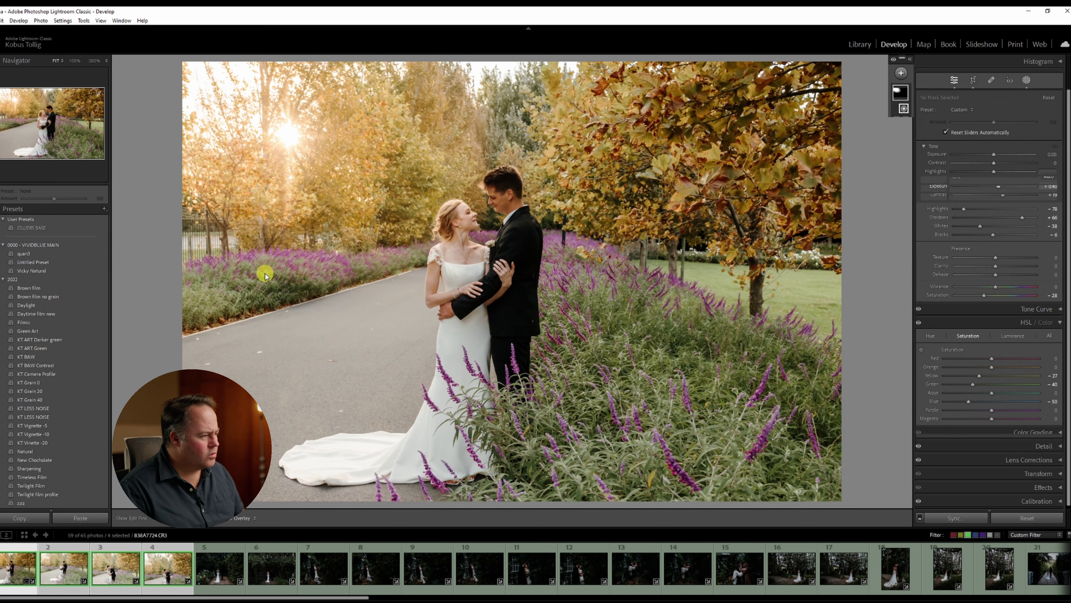
left_click_drag(255, 252, 467, 373)
left_click_drag(994, 166, 992, 169)
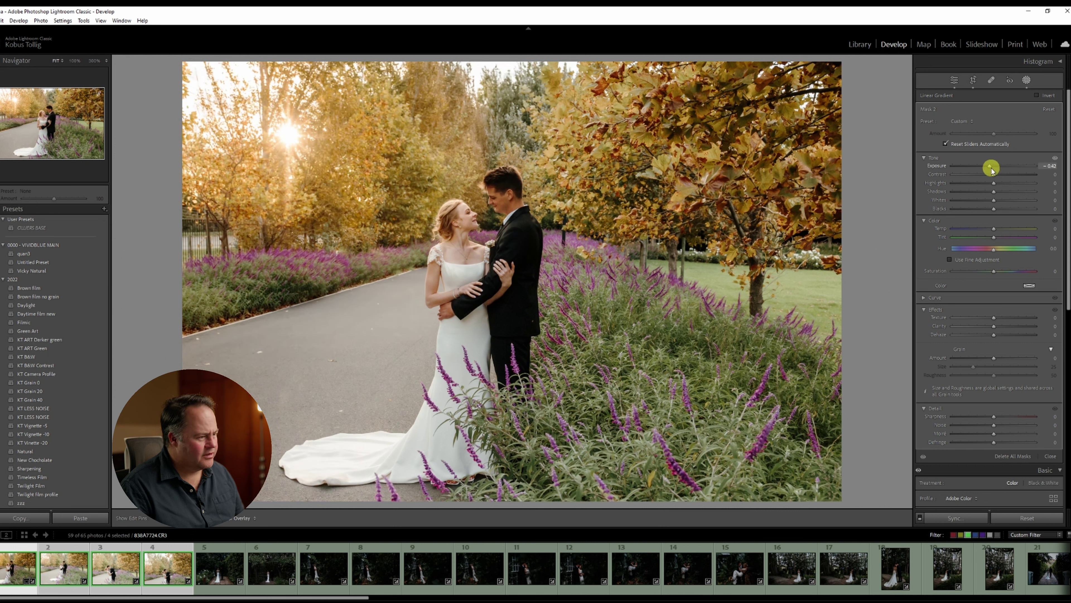
left_click_drag(992, 169, 990, 165)
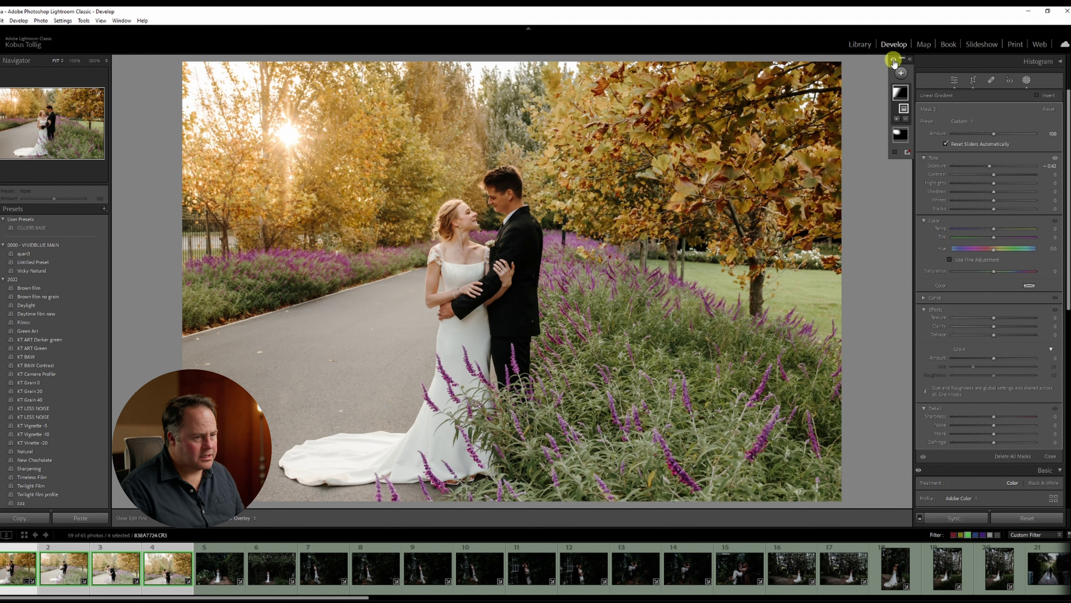
Compare the path photo with and without its masks
left_click(894, 59)
left_click(894, 59)
left_click(894, 59)
left_click(894, 59)
left_click(894, 59)
left_click(893, 60)
left_click(894, 60)
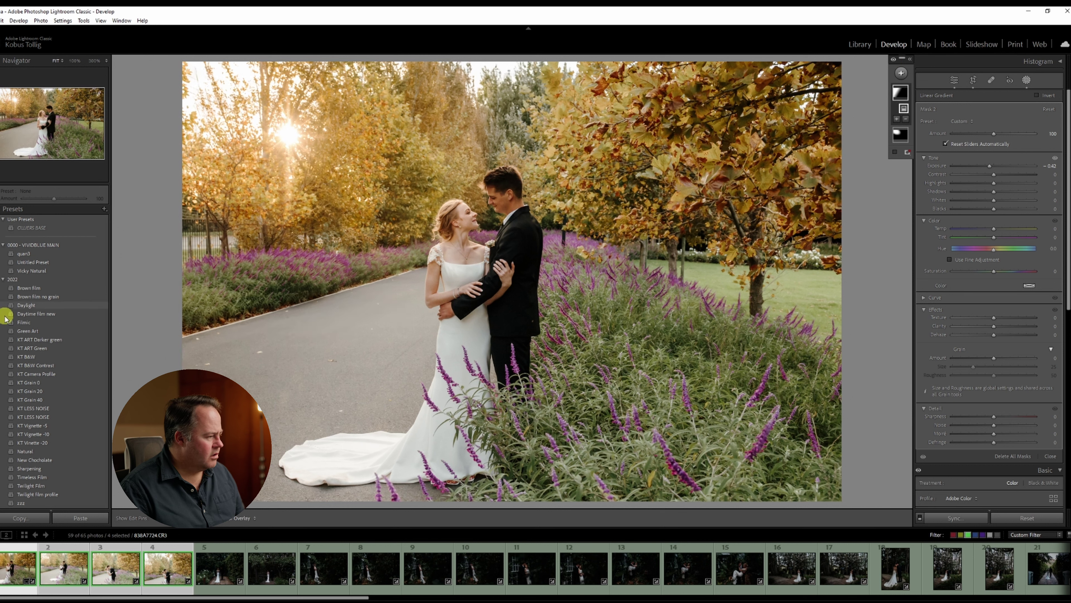
Apply the KT Vignette -10 preset to the path photo and set its Clarity to +12
left_click(84, 434)
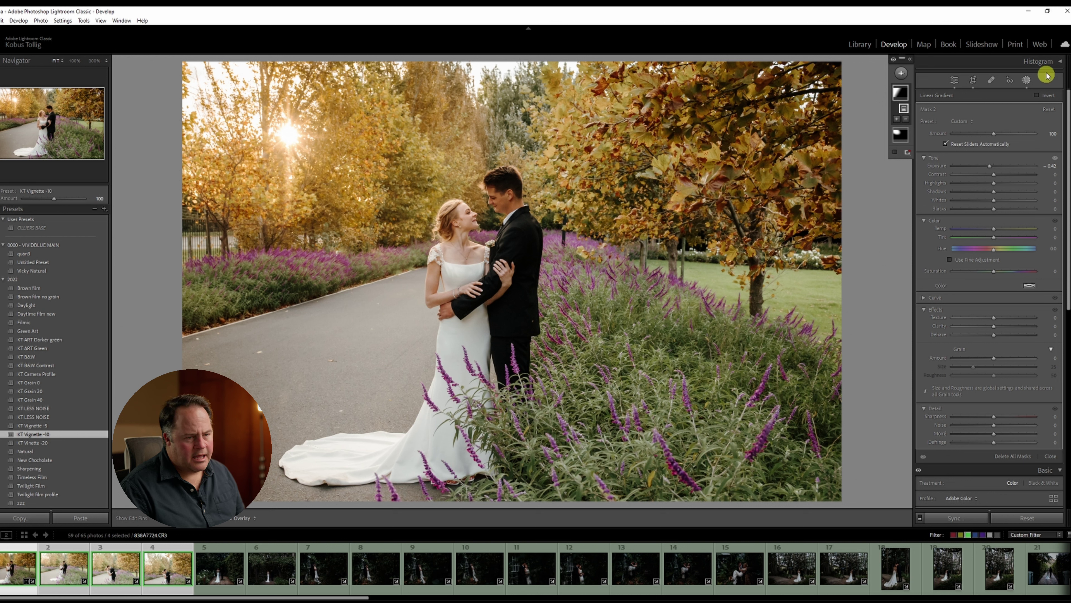
left_click(1027, 80)
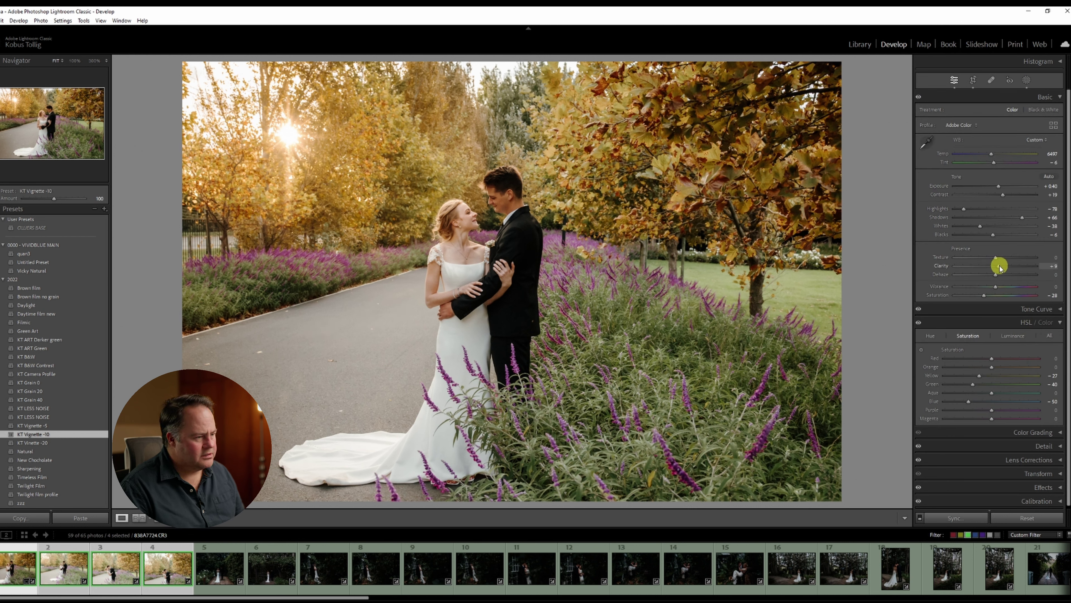
left_click_drag(1002, 267, 1008, 255)
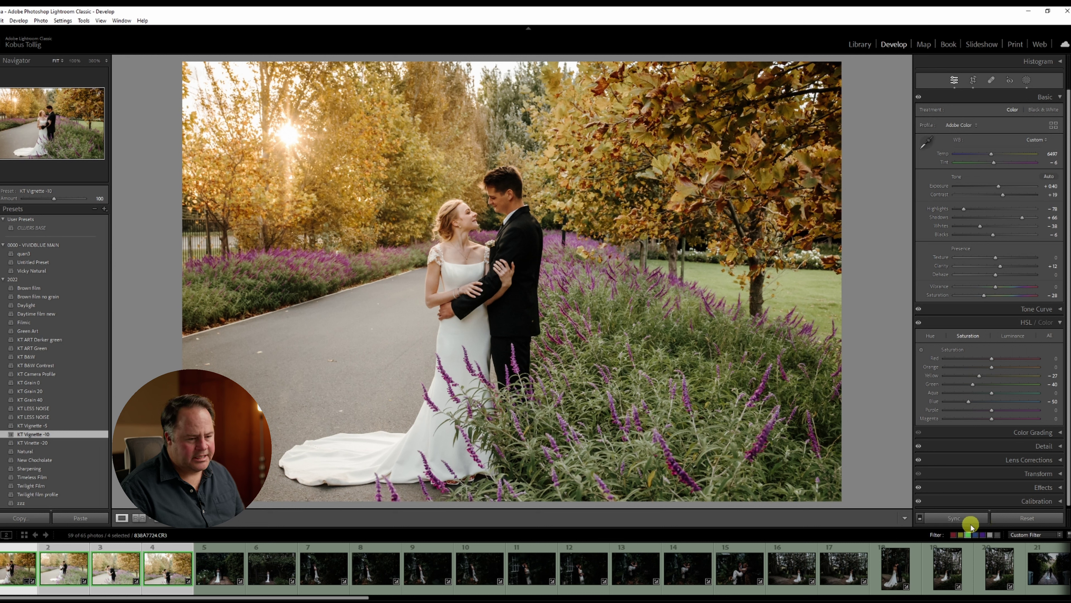
Synchronize the path photo's settings to the other selected photos, leaving out masking, healing and crop
left_click(953, 515)
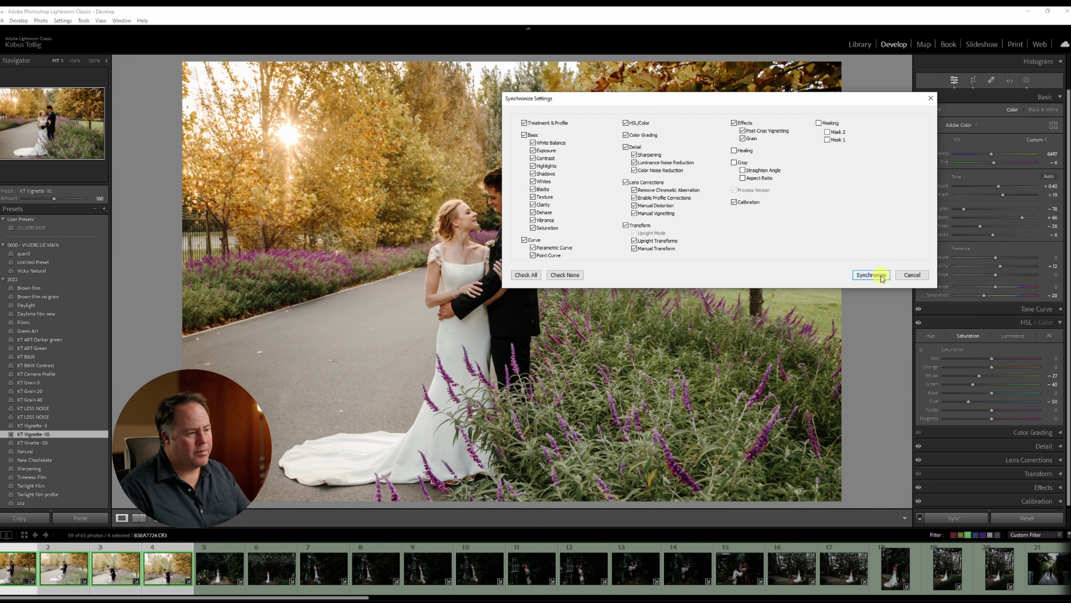
left_click(871, 275)
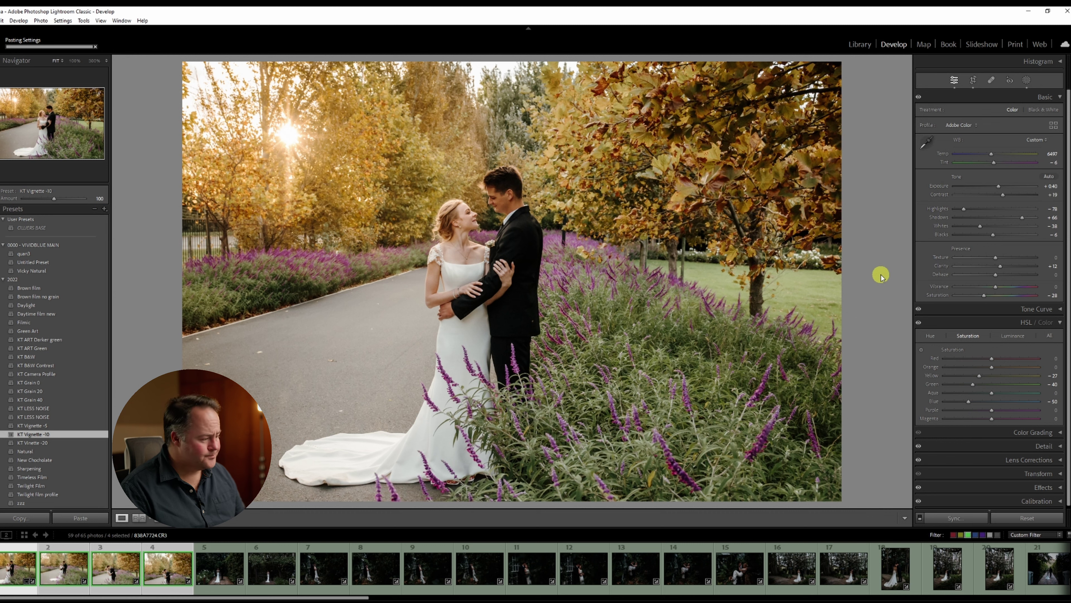
Set the next path photo's Saturation to -18 and crop it slightly tighter, trimming the image's left side
left_click_drag(984, 295, 986, 295)
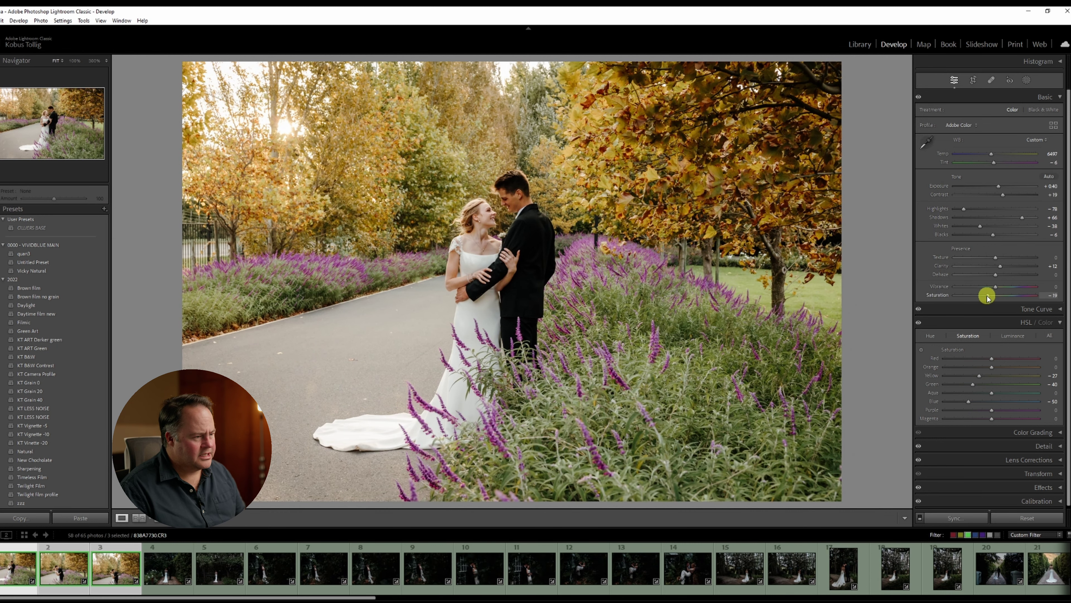
left_click(973, 80)
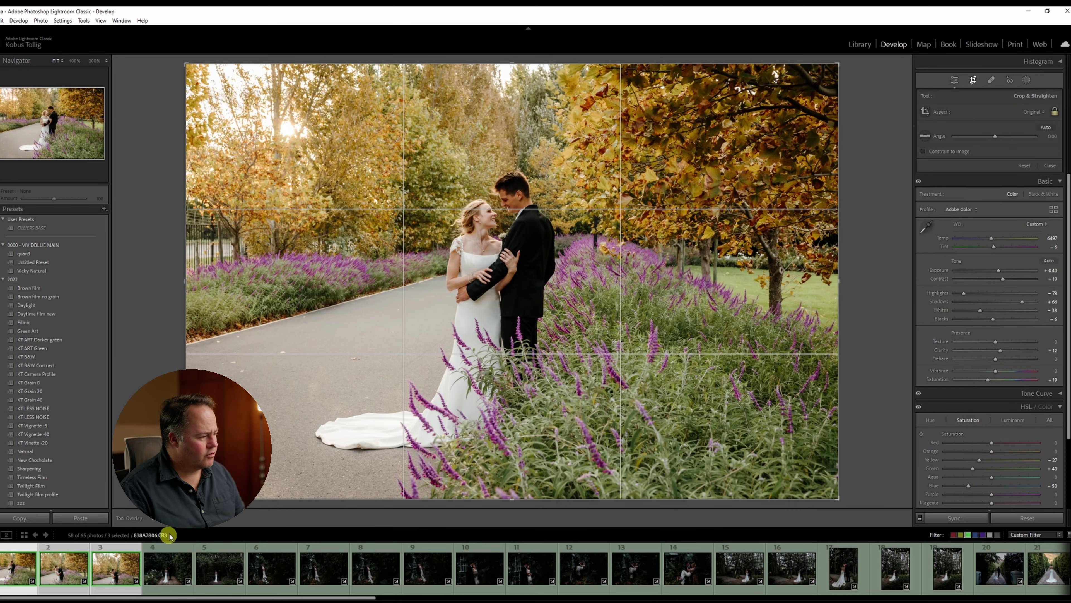
left_click_drag(343, 436, 324, 430)
key("Return")
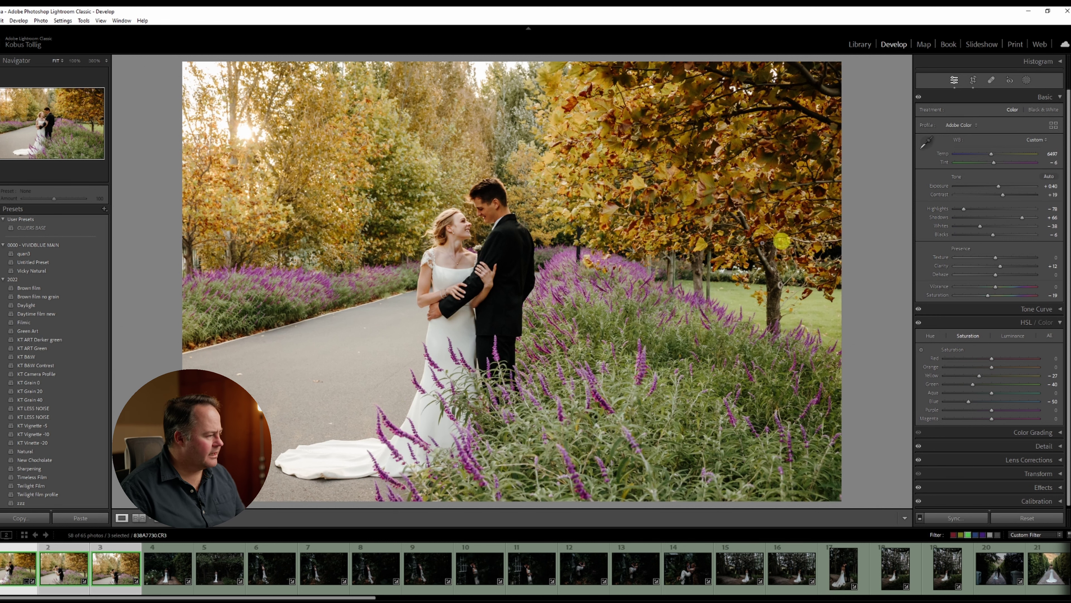
left_click(781, 240)
left_click(117, 353)
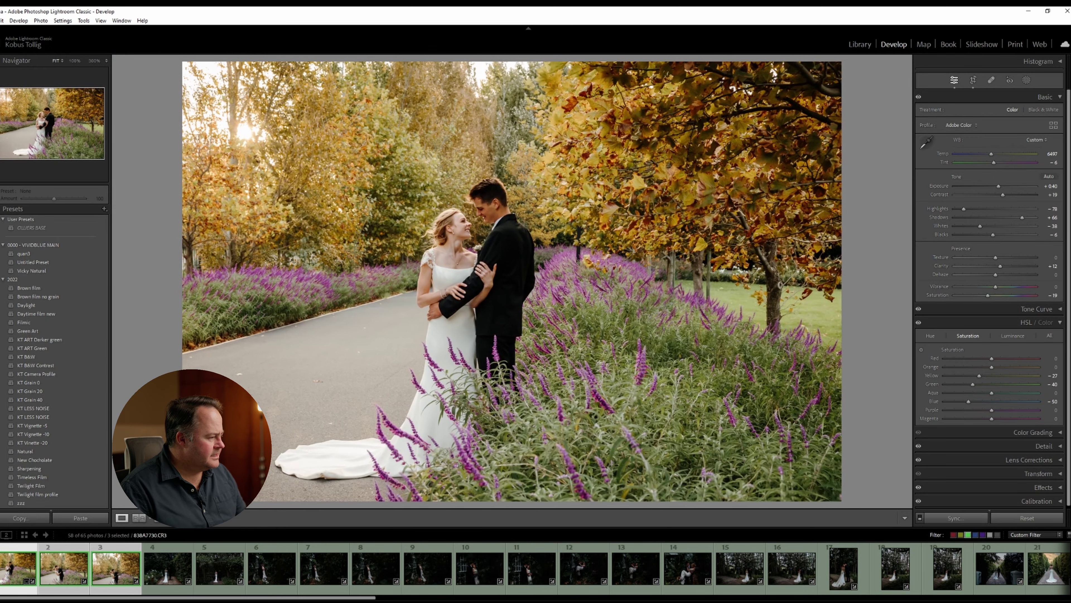
Apply the Adaptive: Subject Pop preset to the path photo, check its subject mask and fine-tune the preset's amount
scroll(37, 384, "down", 5)
scroll(36, 385, "down", 6)
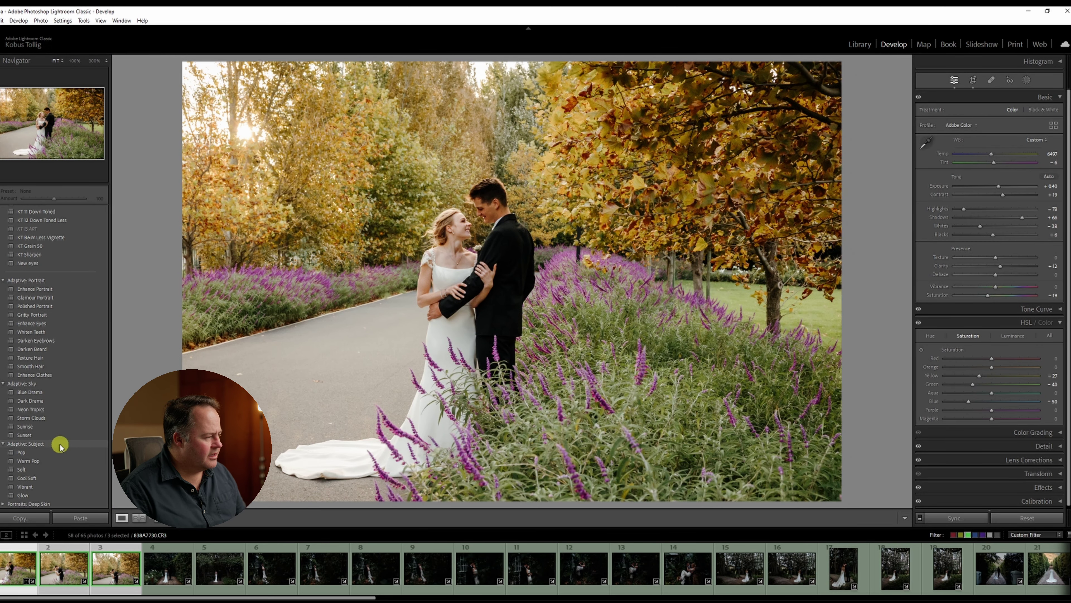
left_click(67, 452)
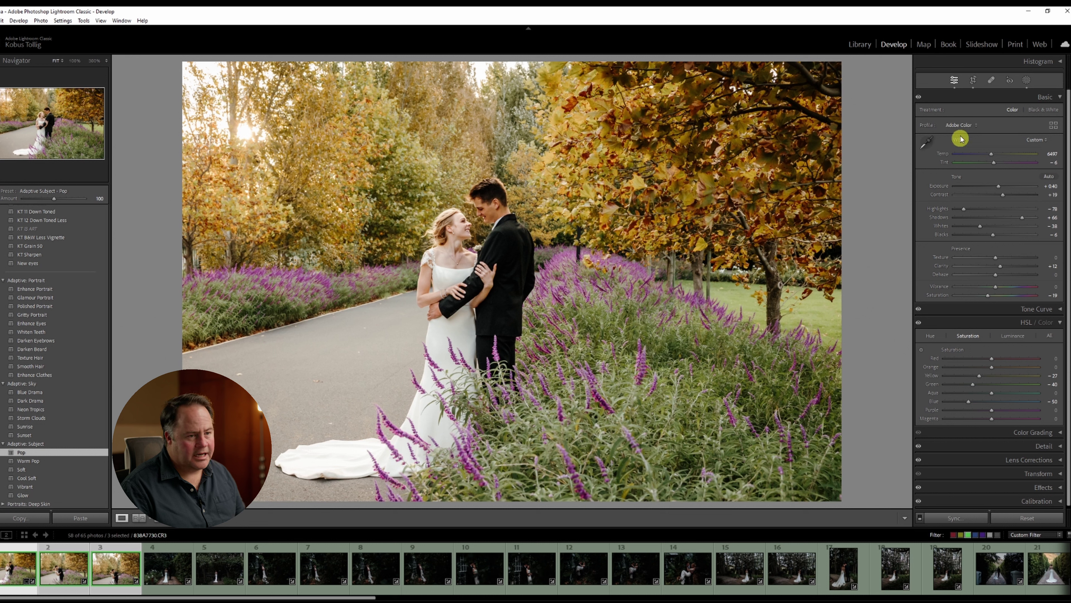
left_click(1028, 80)
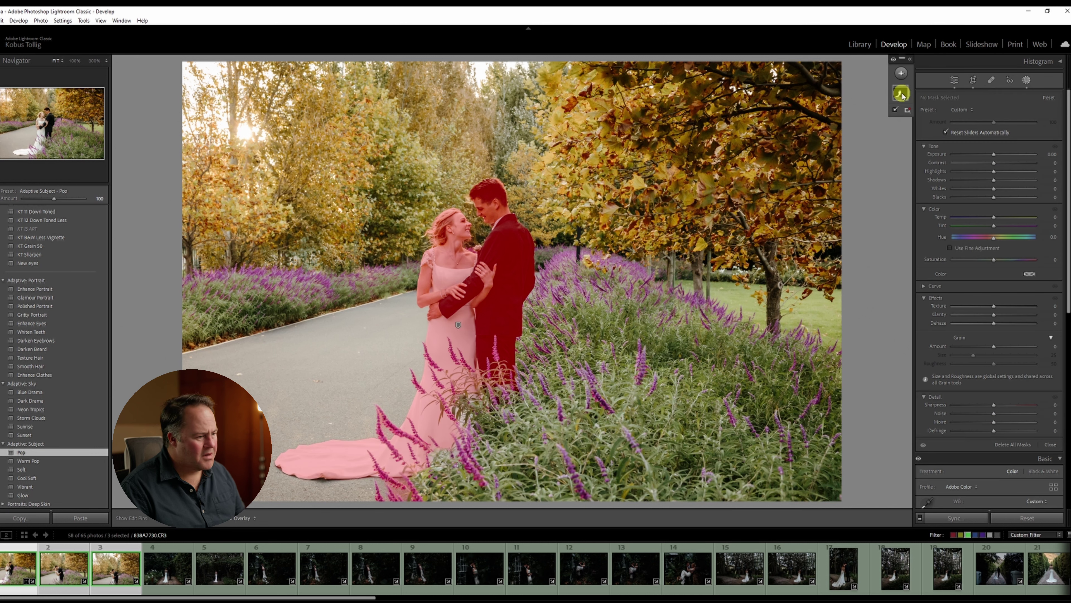
left_click(901, 92)
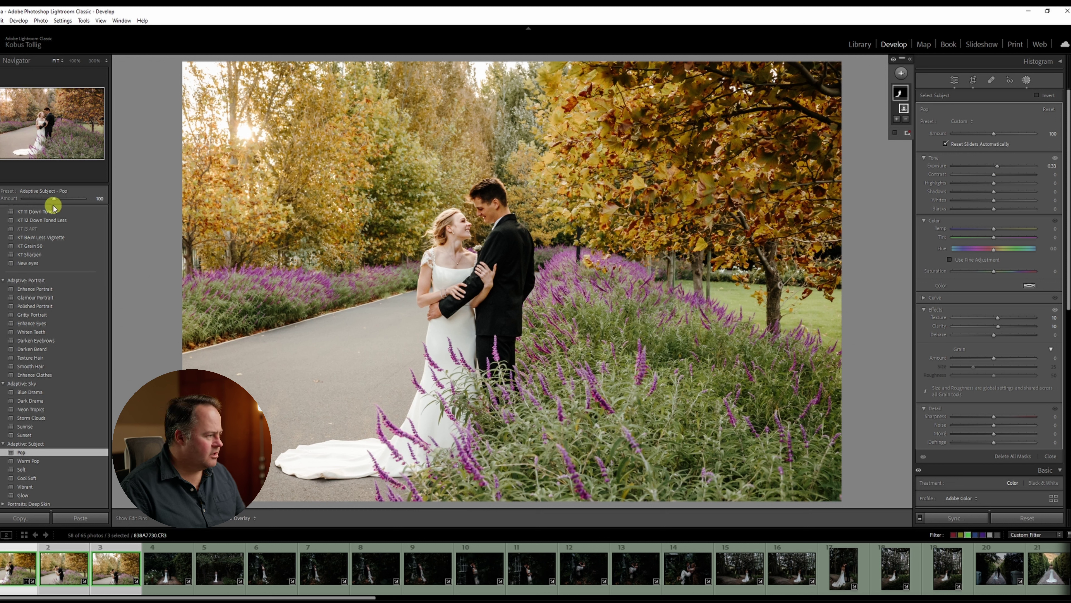
mouse_move(55, 200)
left_mouse_down()
mouse_move(37, 201)
mouse_move(67, 200)
mouse_move(31, 201)
mouse_move(83, 201)
mouse_move(54, 200)
left_mouse_up()
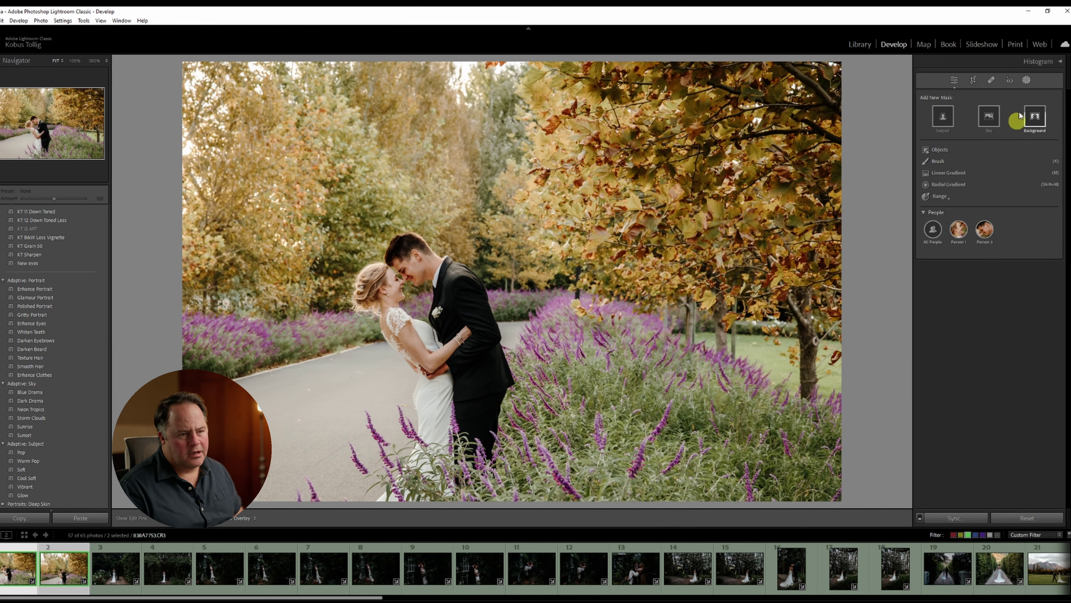
Crop the photo of the couple leaning together on the path slightly tighter, trimming its left side
left_click(975, 80)
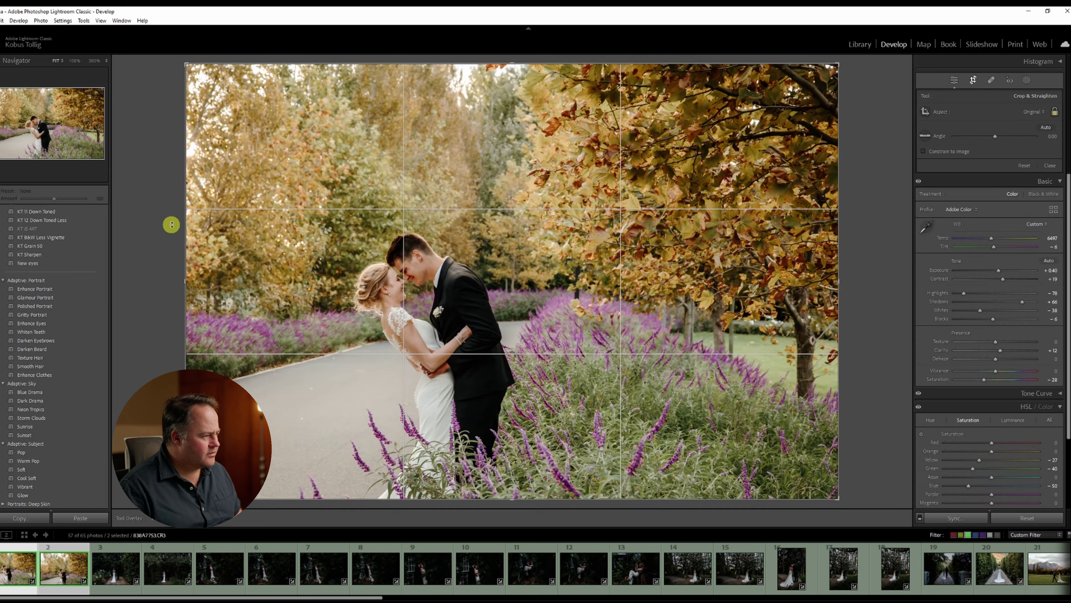
left_click_drag(181, 230, 192, 229)
key("Return")
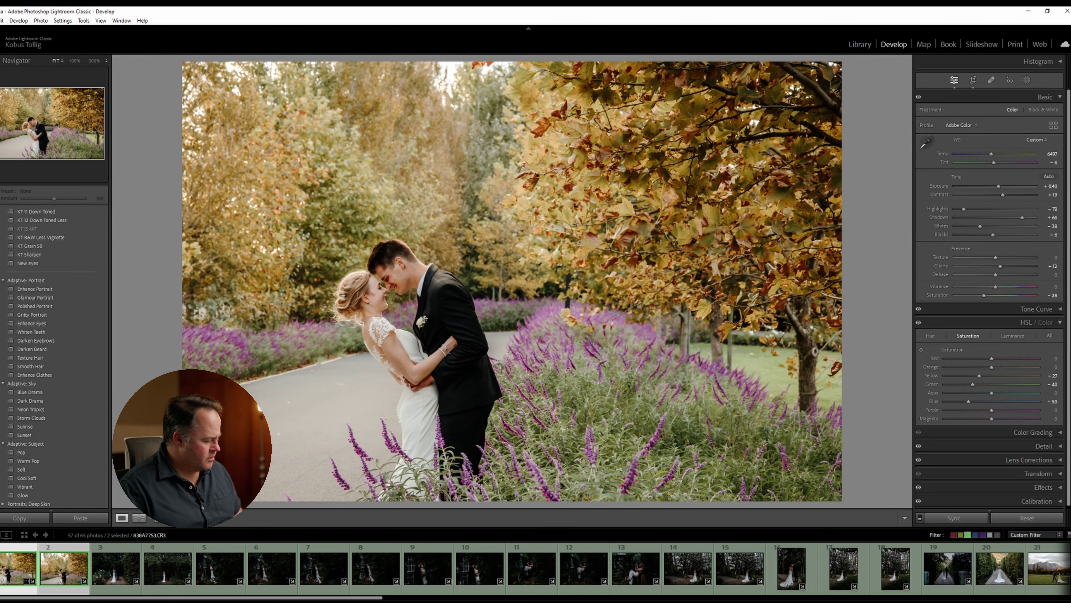
Retouch the distracting spots on the paved path beside the bride with the Remove tool
key("q")
scroll(291, 438, "up", 2)
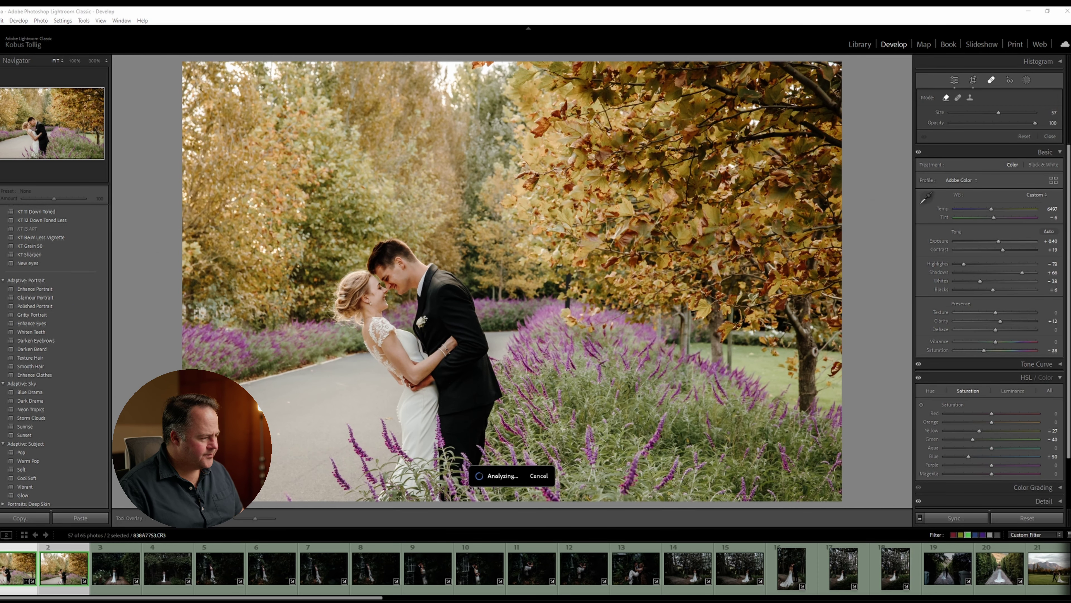
left_click(291, 438)
left_click(280, 434)
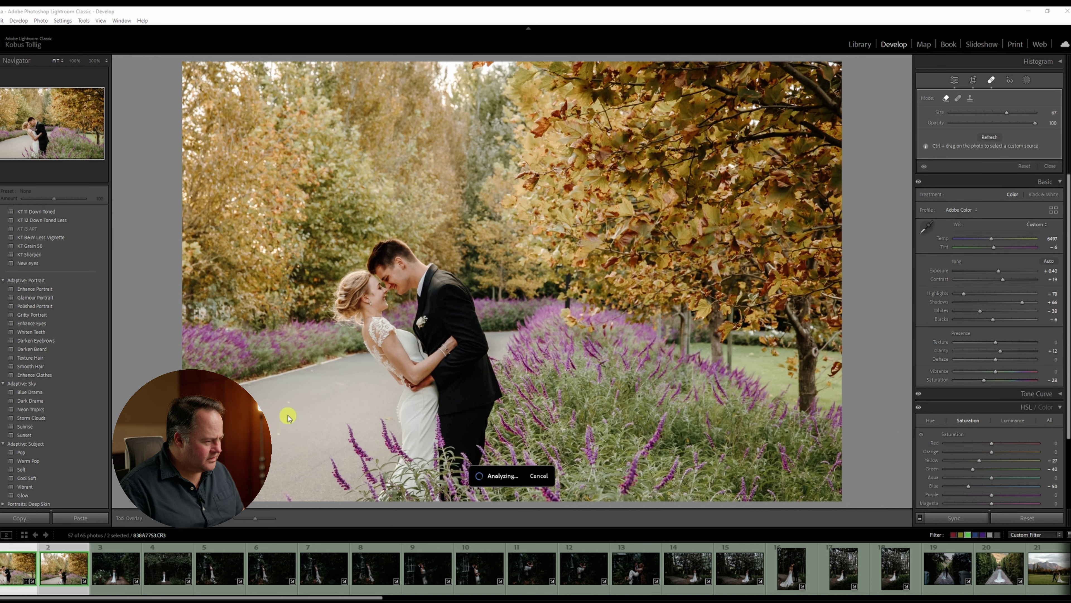
left_click_drag(358, 385, 335, 382)
key("q")
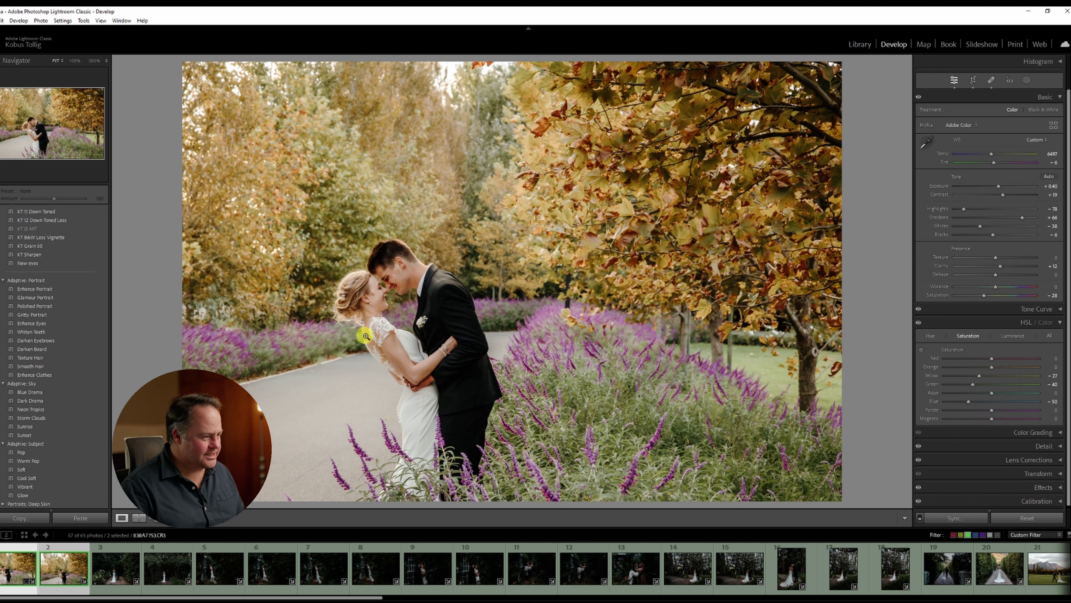
Set the leaning-couple photo's Exposure to +0.24 and apply the Adaptive: Subject Pop preset at an amount of 66
left_click_drag(999, 186, 998, 187)
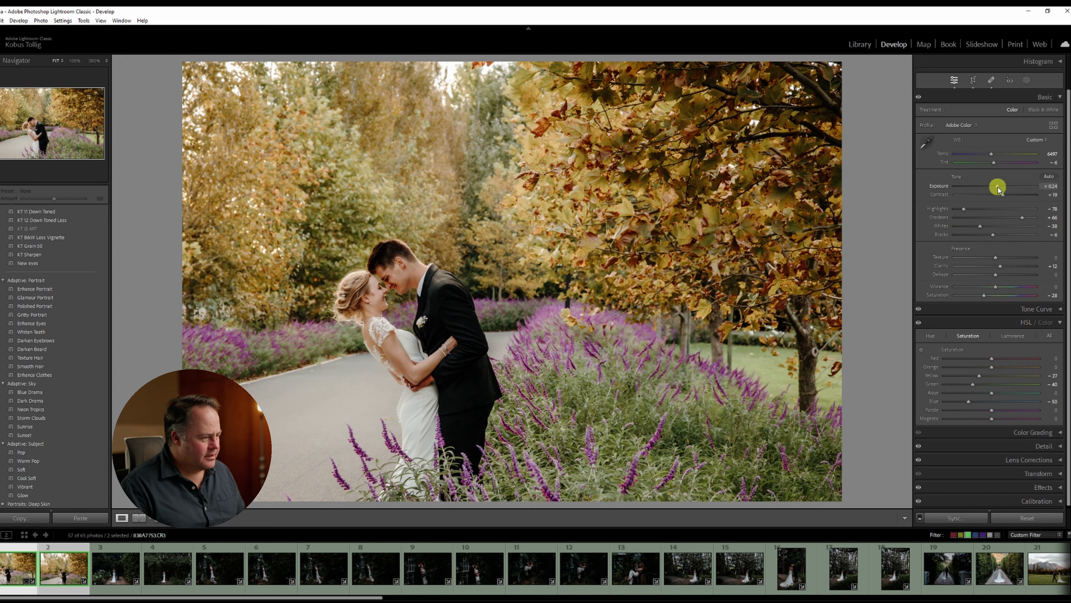
left_click(75, 454)
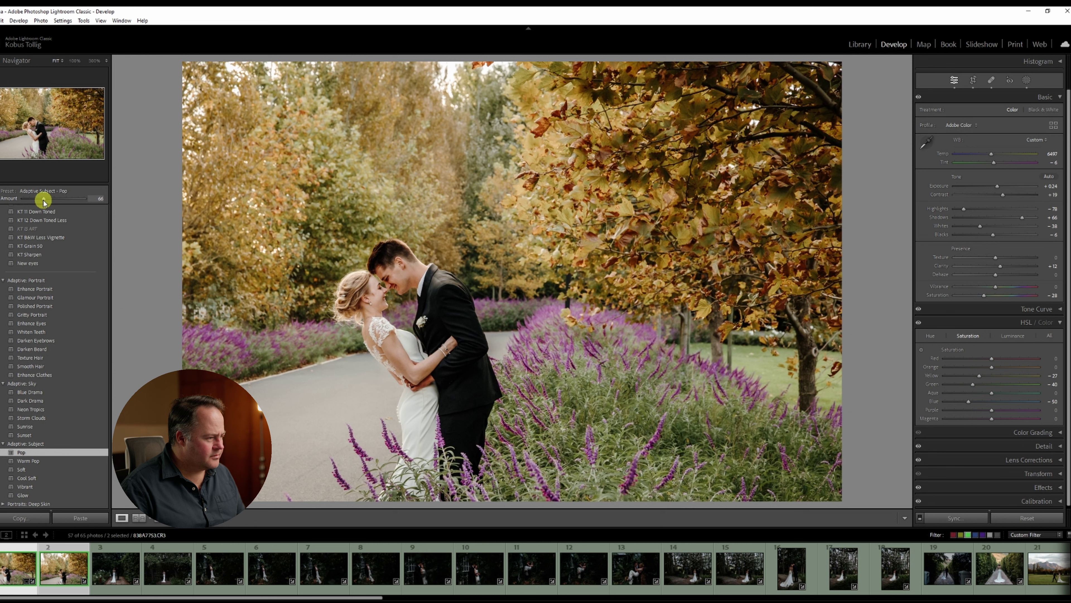
Tighten the leaning-couple photo's crop a little more from the left side, keeping the original aspect ratio
left_click(973, 80)
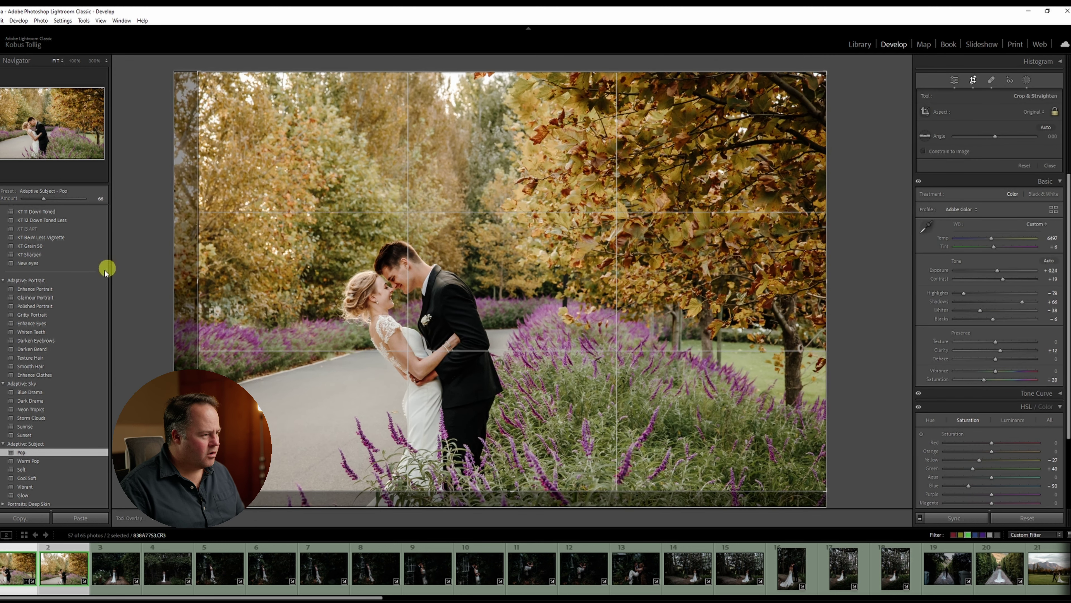
left_click_drag(191, 217, 205, 211)
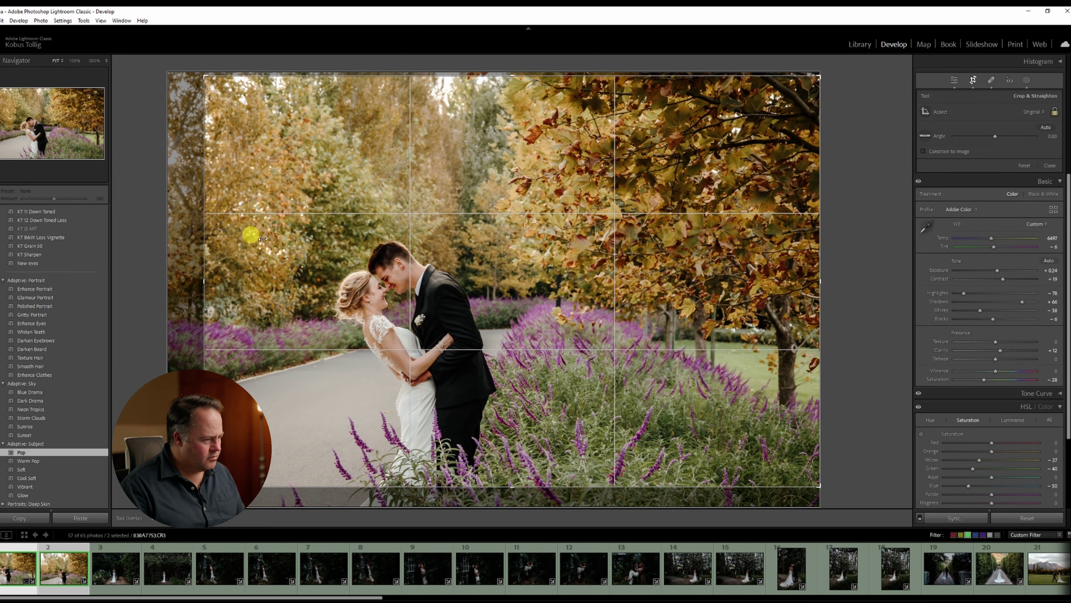
key("Return")
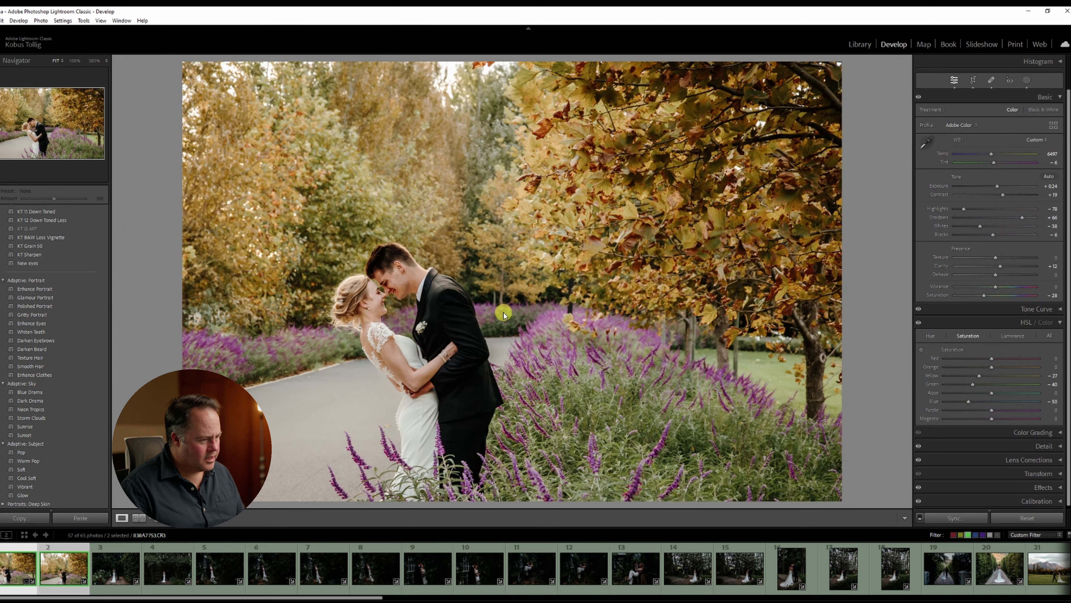
Apply the KT Vignette -10 preset to the leaning-couple photo, and give it and the following path photo the red color label
scroll(24, 341, "down", 5)
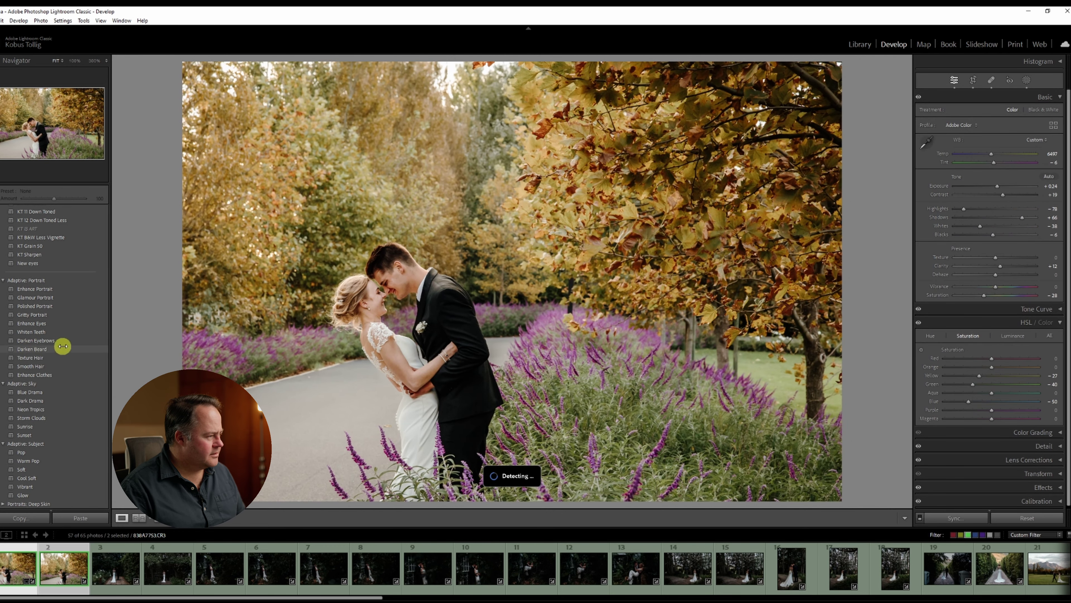
left_click(70, 347)
left_click(47, 287)
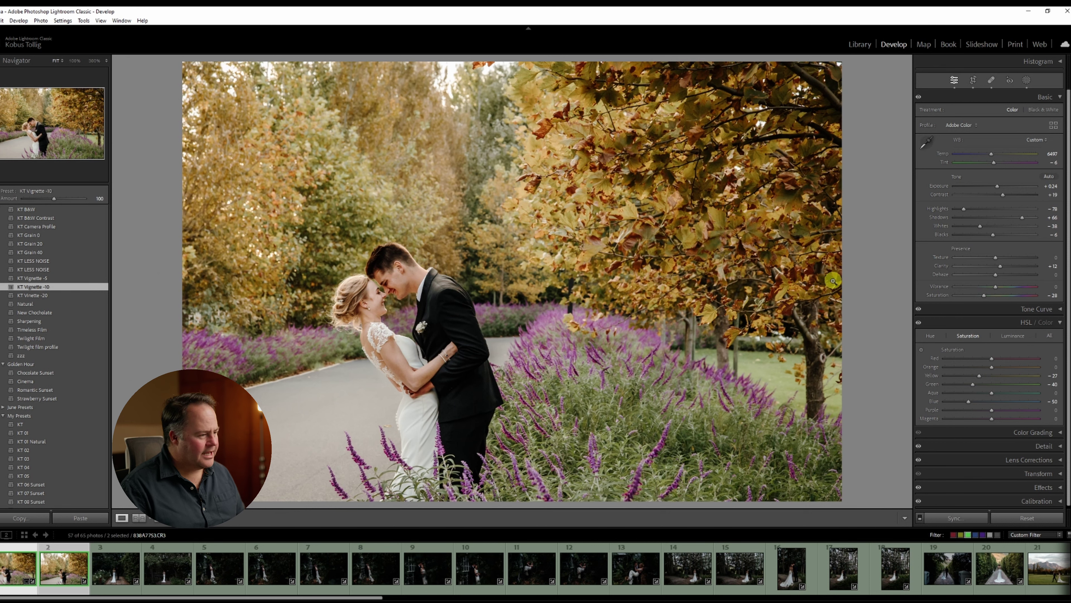
key("6")
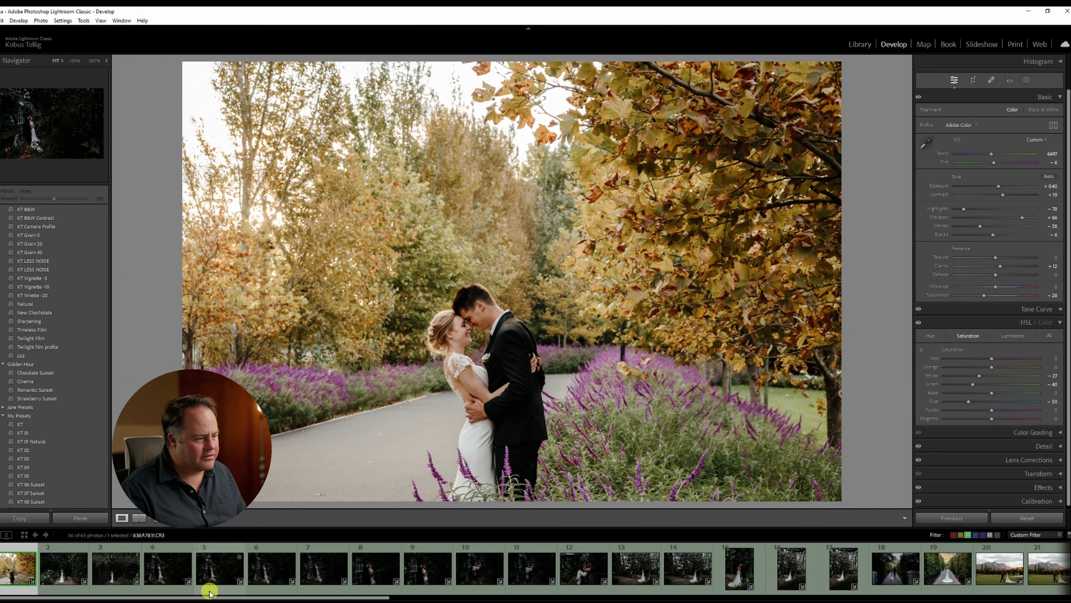
key("6")
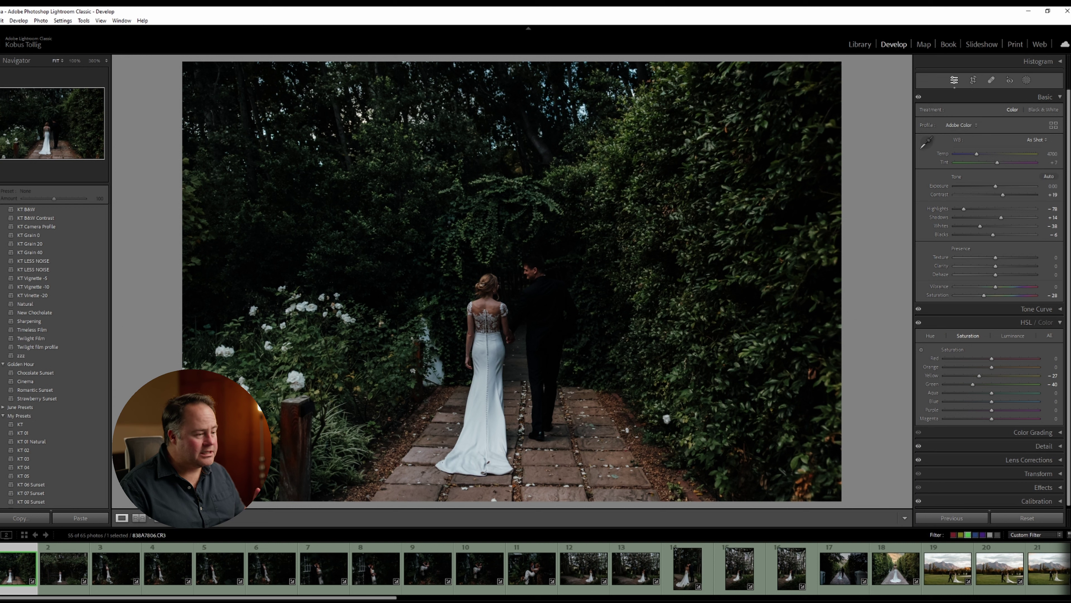
Brighten the dark garden walkway photo with Exposure +1.39 and Shadows +45, and warm its white balance
mouse_move(522, 588)
left_click_drag(995, 186, 1017, 219)
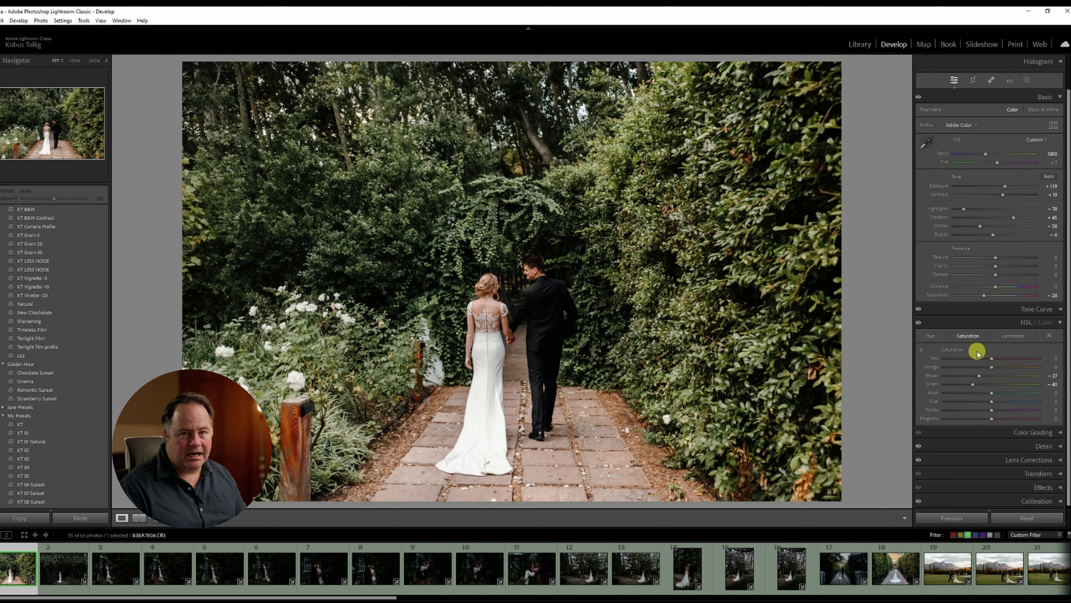
Try stronger yellow desaturation on the garden photo's foliage, then settle on Yellow saturation -30 and Green saturation -23
left_click_drag(982, 374, 941, 379)
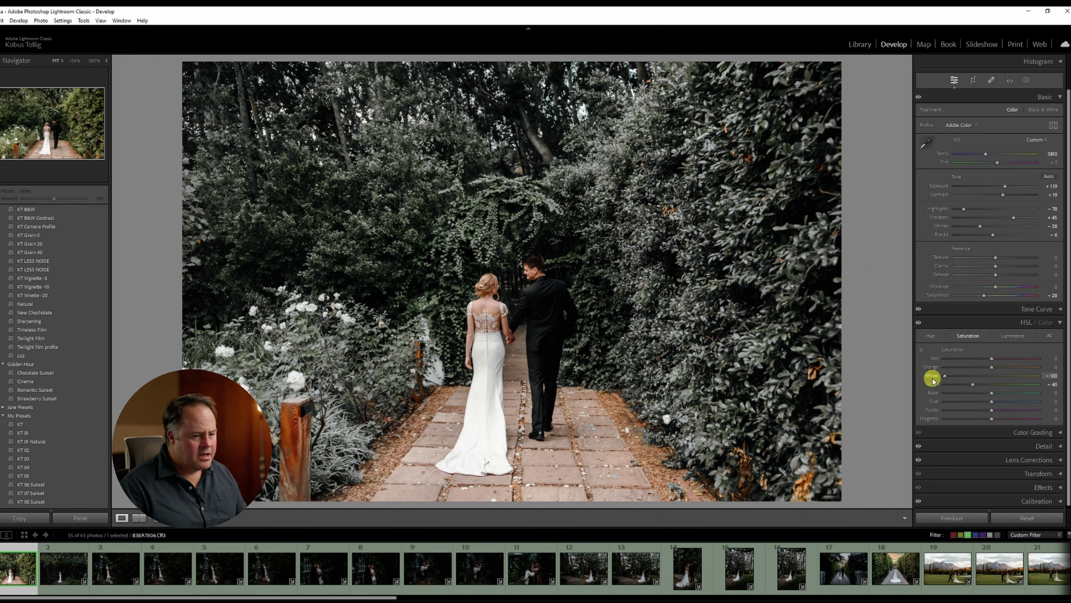
left_click_drag(933, 380, 949, 380)
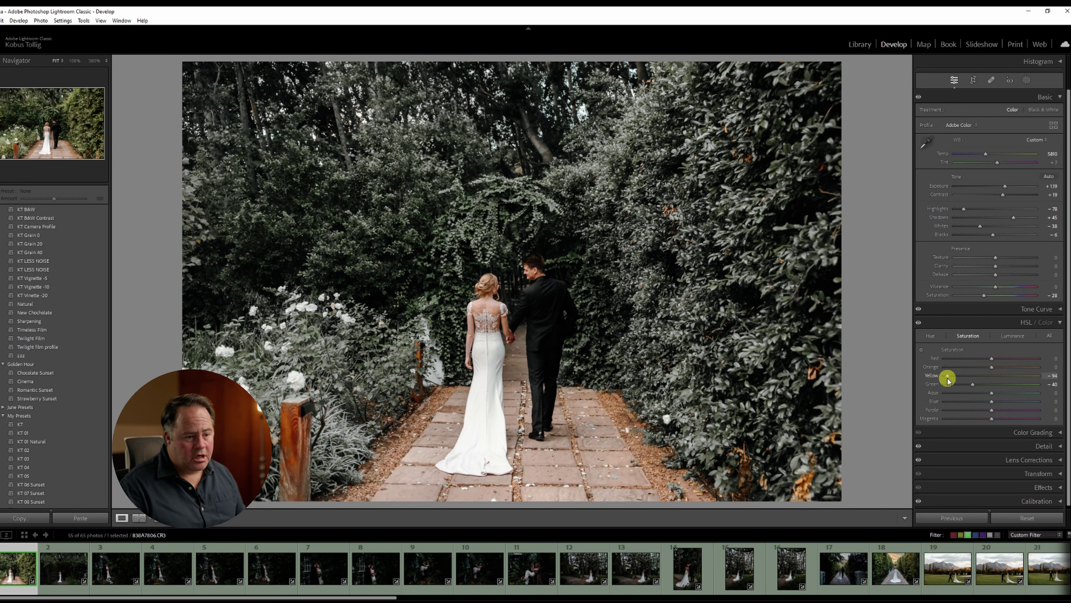
left_click_drag(957, 377, 981, 375)
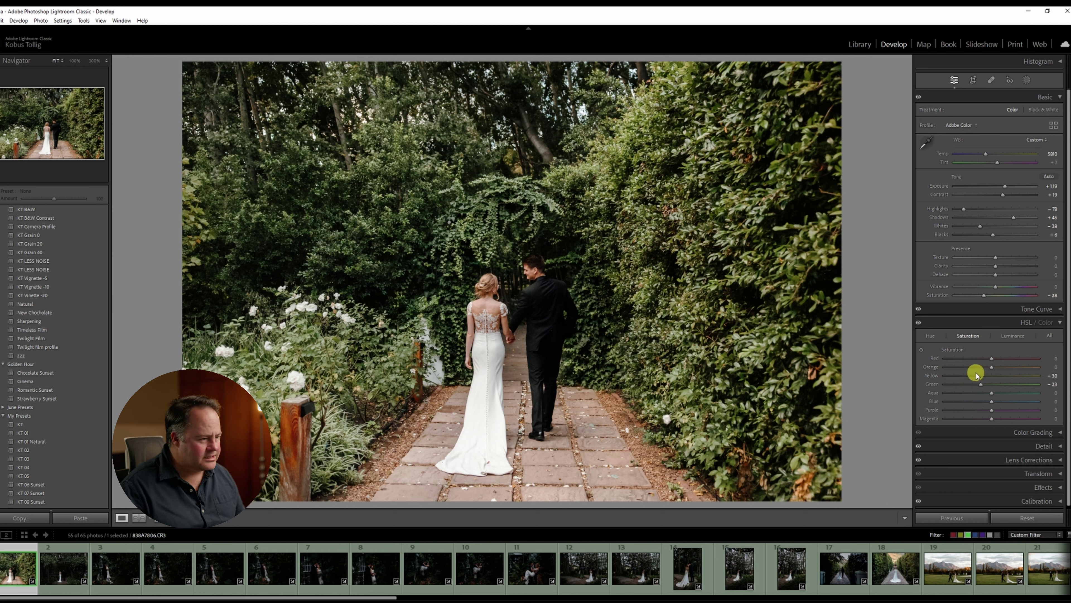
Remove the wooden post in the garden photo's lower-left foreground with the content-aware Remove tool
key("q")
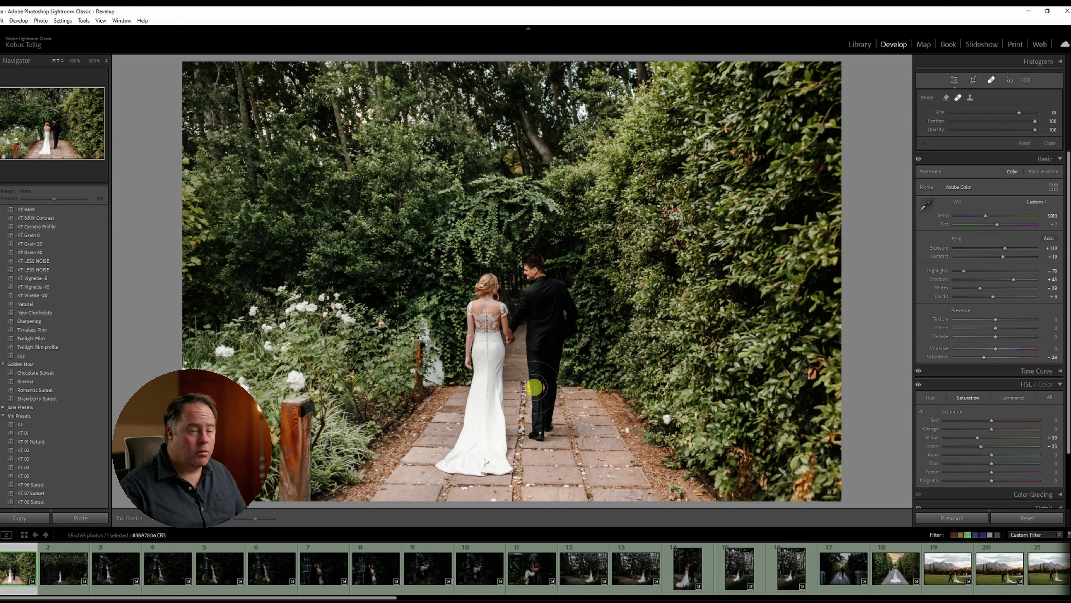
scroll(304, 408, "up", 1)
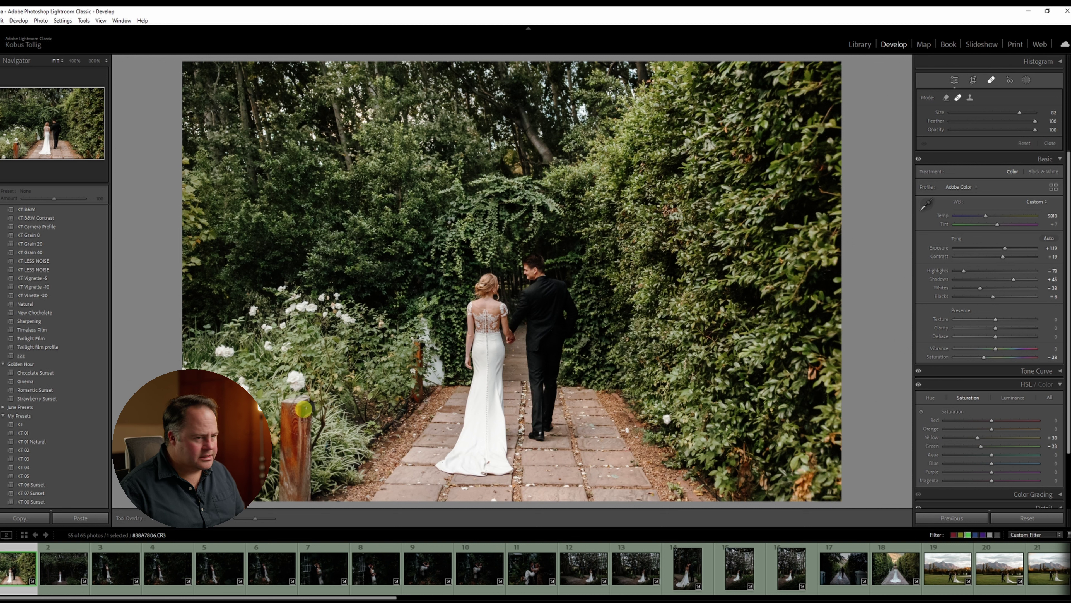
left_click(947, 97)
scroll(300, 456, "down", 2)
mouse_move(302, 492)
left_mouse_down()
mouse_move(287, 449)
mouse_move(297, 404)
mouse_move(304, 468)
mouse_move(298, 417)
mouse_move(301, 444)
left_mouse_up()
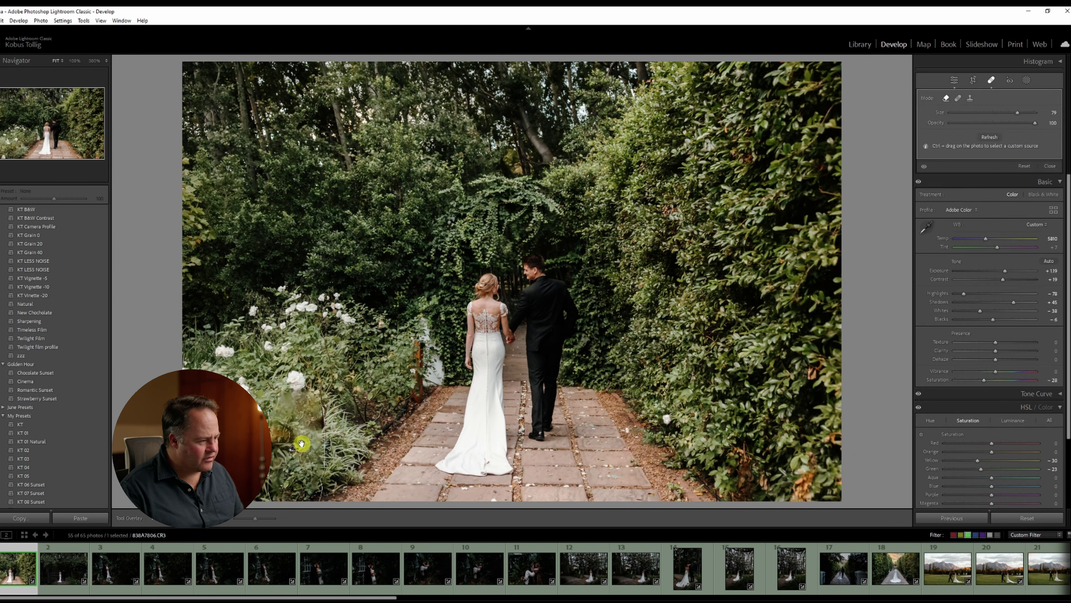
key("q")
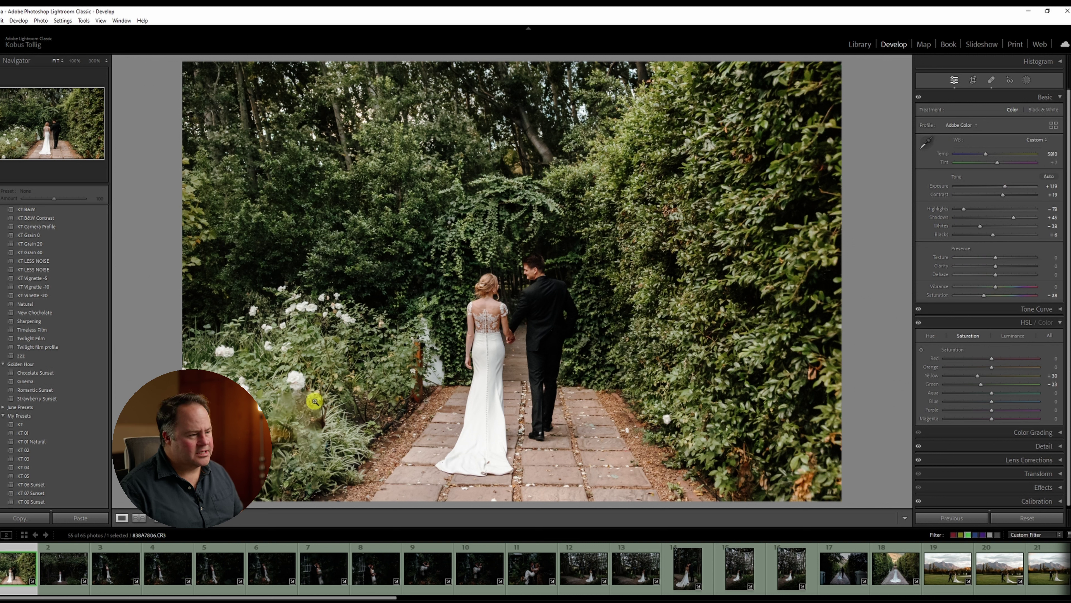
Straighten the garden walkway photo with a very slight crop rotation
left_click(973, 81)
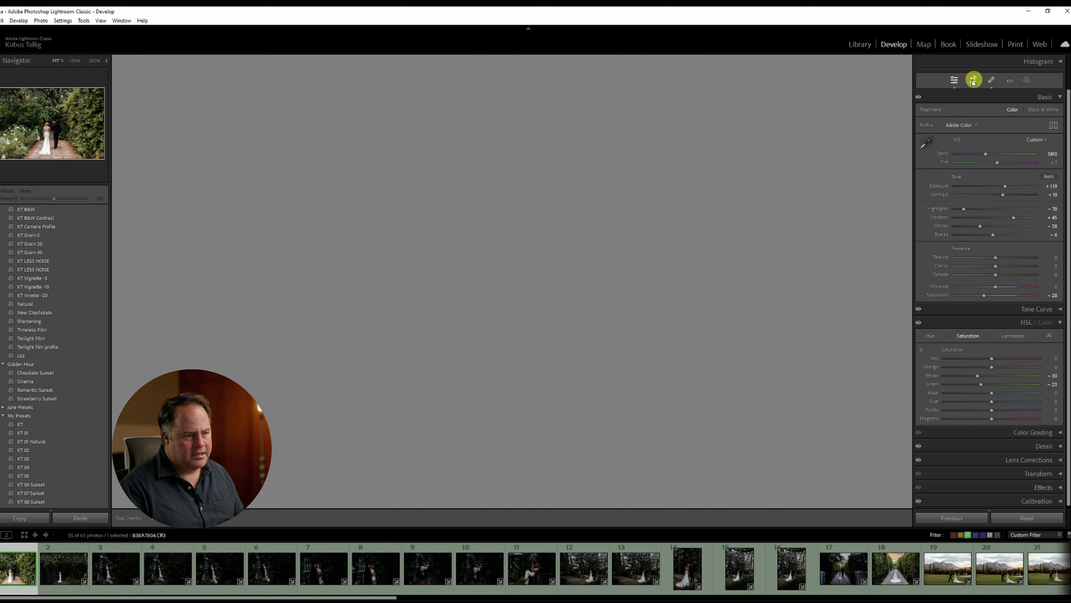
left_click_drag(857, 157, 859, 155)
key("Return")
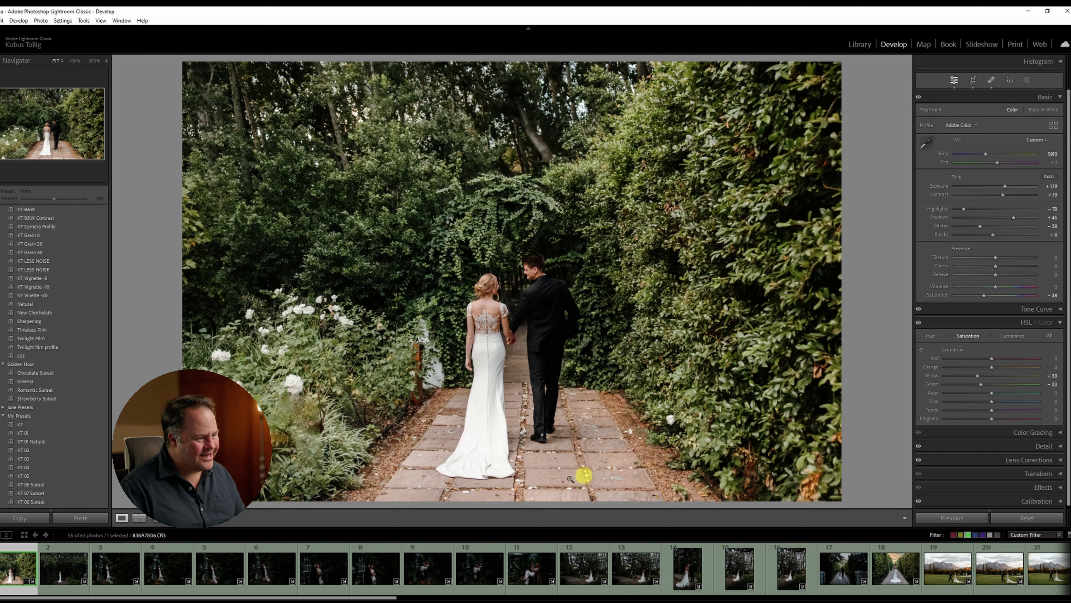
Add a linear gradient mask rising from the garden photo's lower-left area and lower its Exposure to -0.63
key("m")
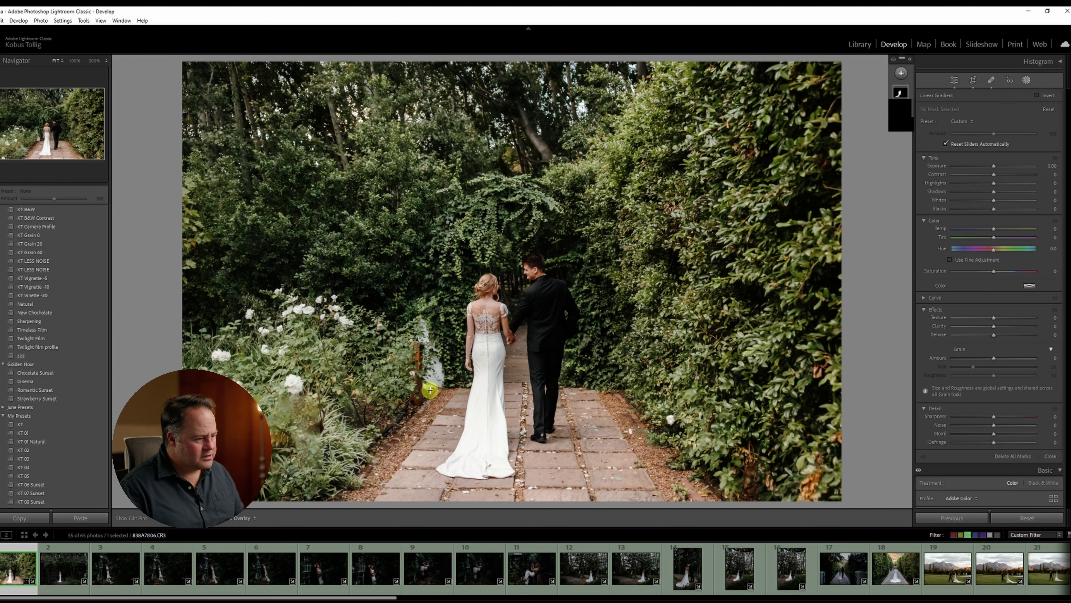
left_click_drag(406, 432, 464, 254)
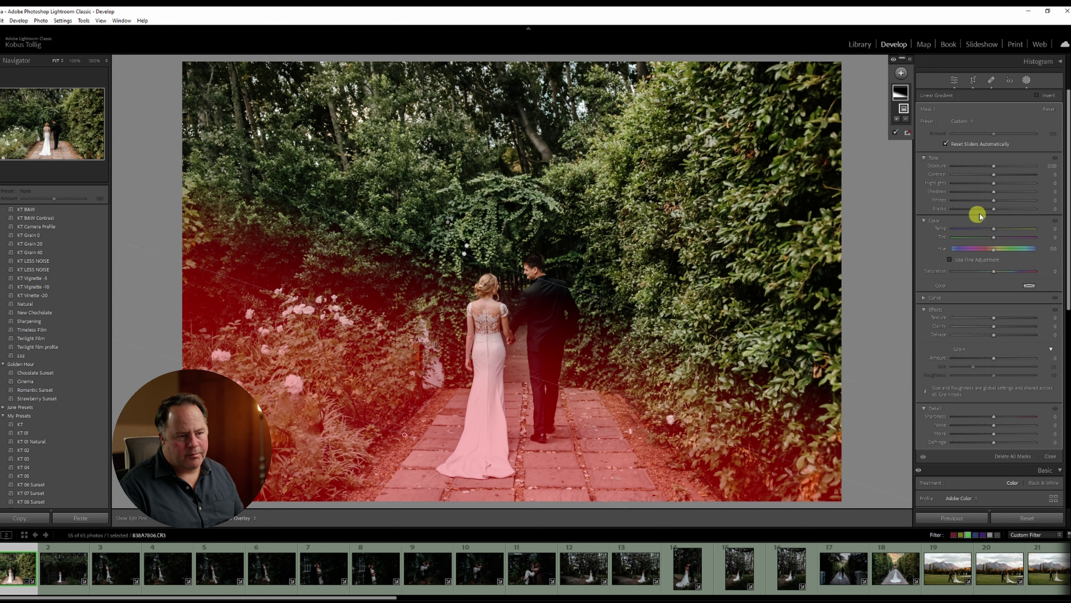
left_click_drag(1002, 168, 992, 166)
left_click_drag(990, 167, 988, 167)
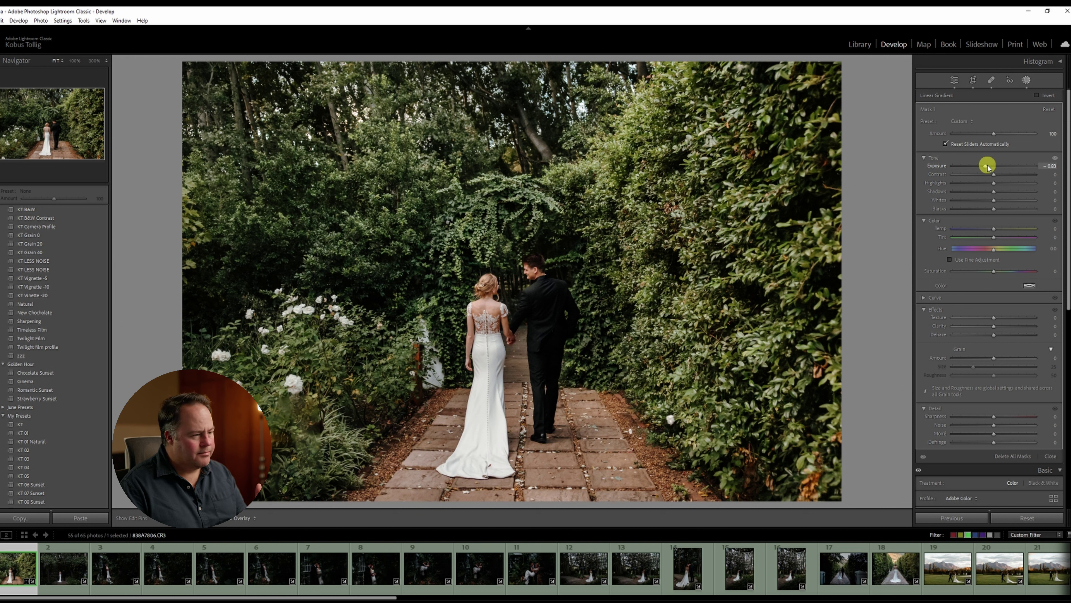
left_click(1026, 81)
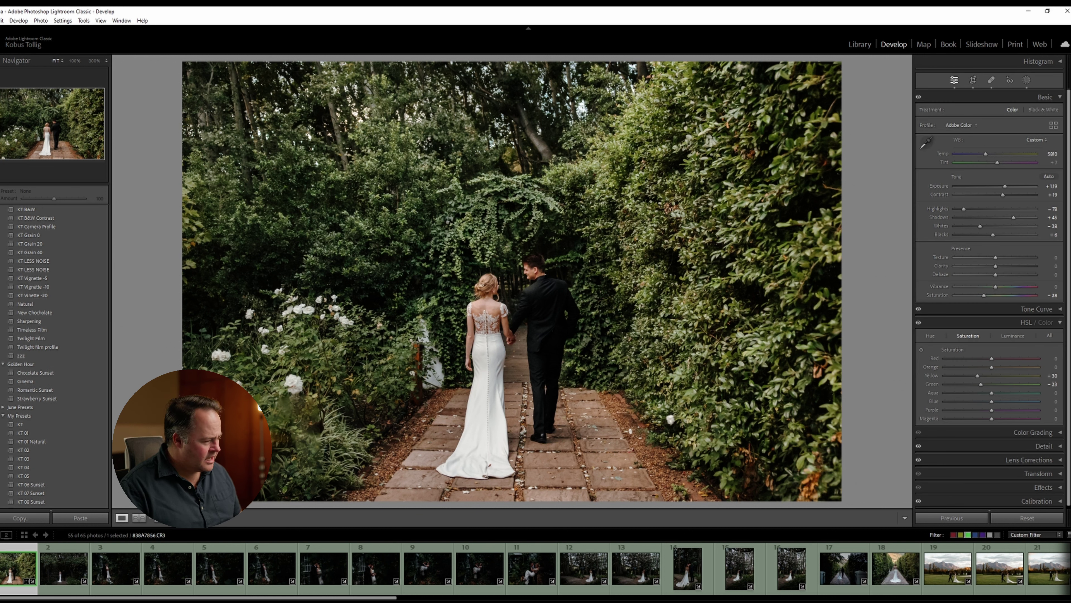
Add the next garden photo to the selection and synchronize the edited photo's settings to it
left_click(64, 567, "shift")
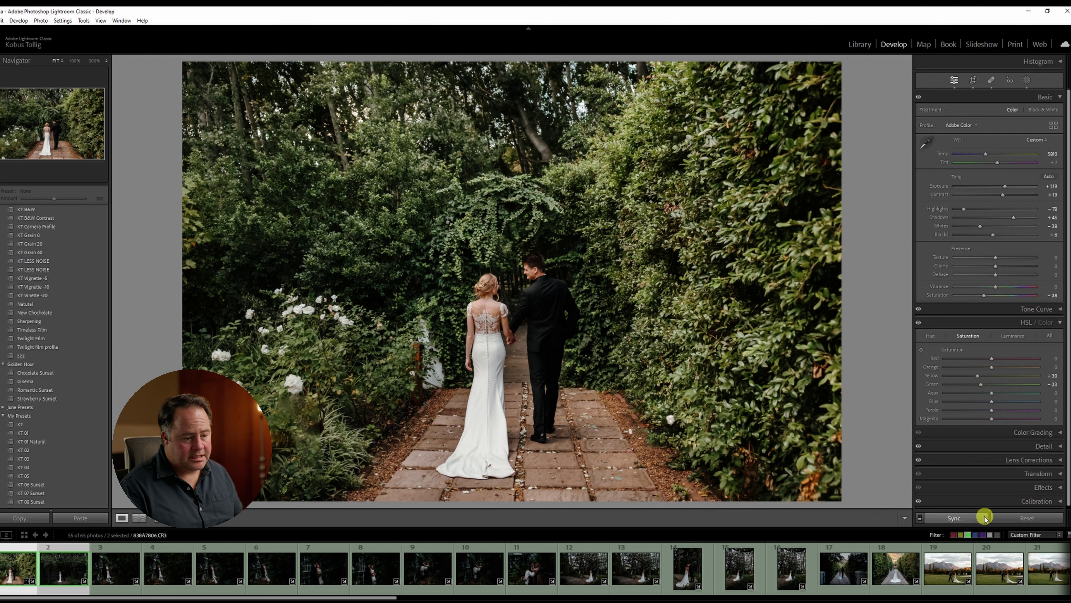
left_click(956, 518)
left_click(872, 275)
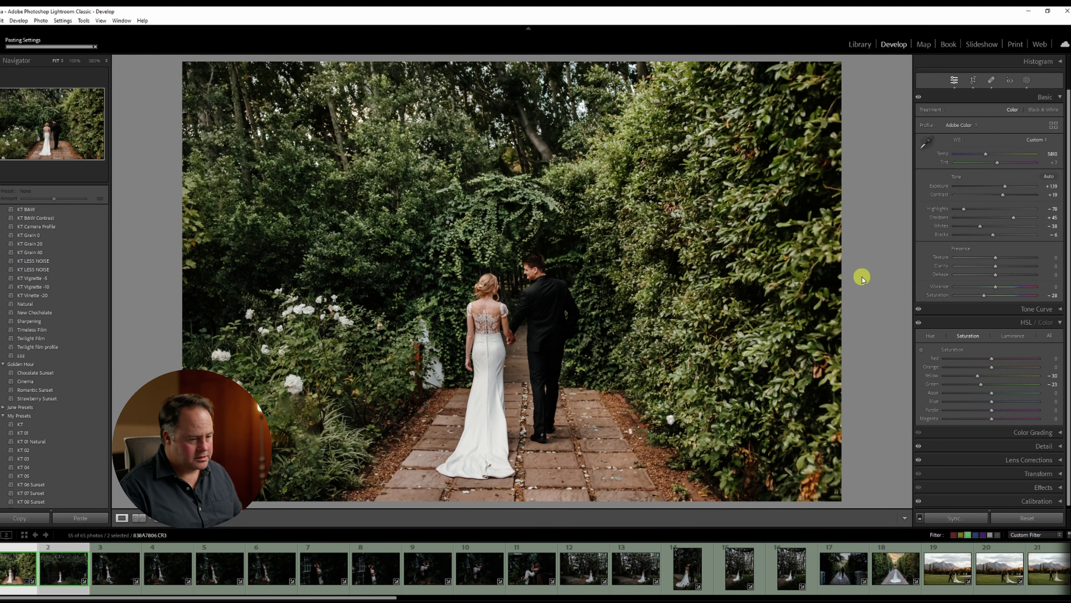
Move on to the woodland path photo and darken its foreground with a rising linear gradient at Exposure -0.63
key("x")
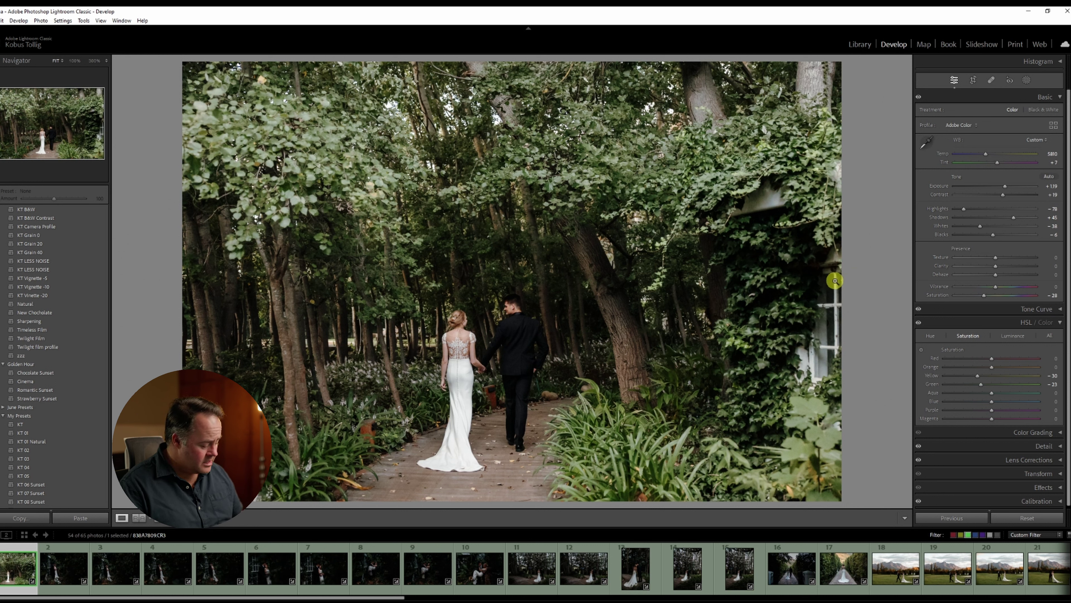
key("shift+w")
key("m")
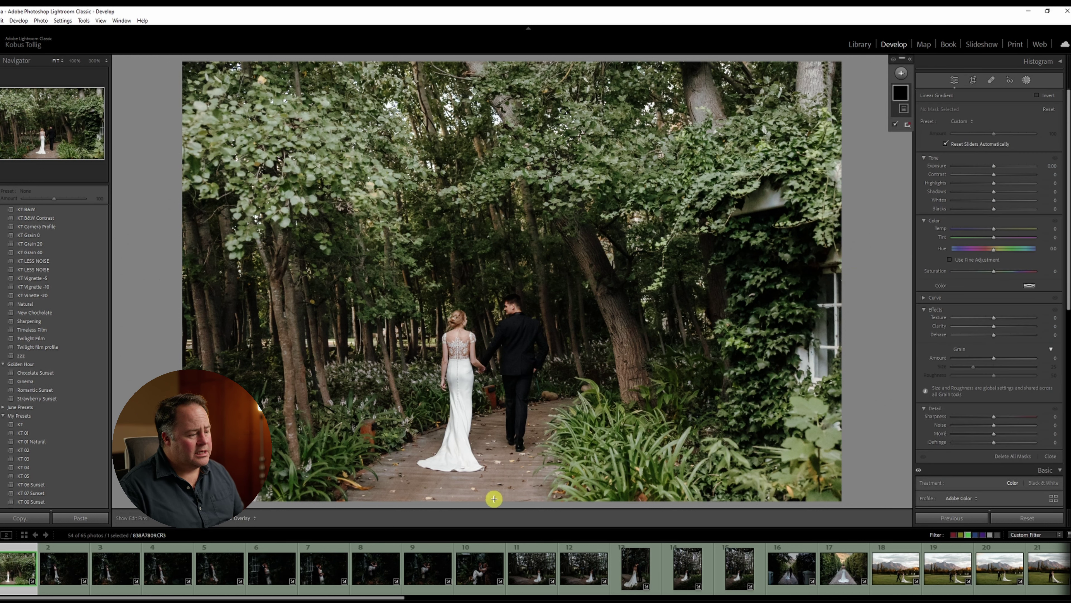
left_click_drag(494, 498, 509, 232)
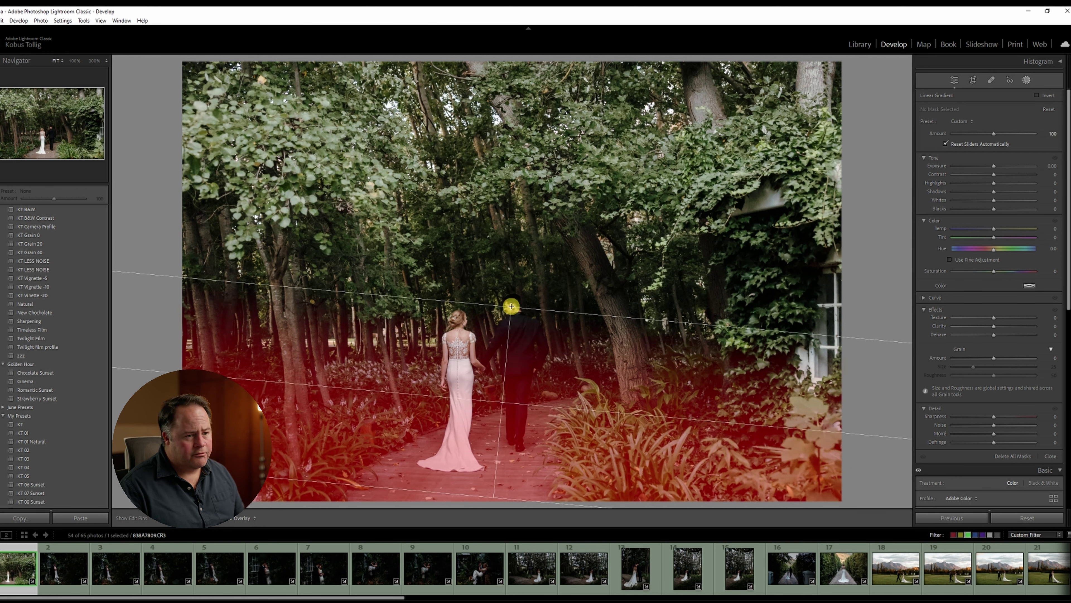
left_click(996, 166)
left_click_drag(996, 167, 987, 166)
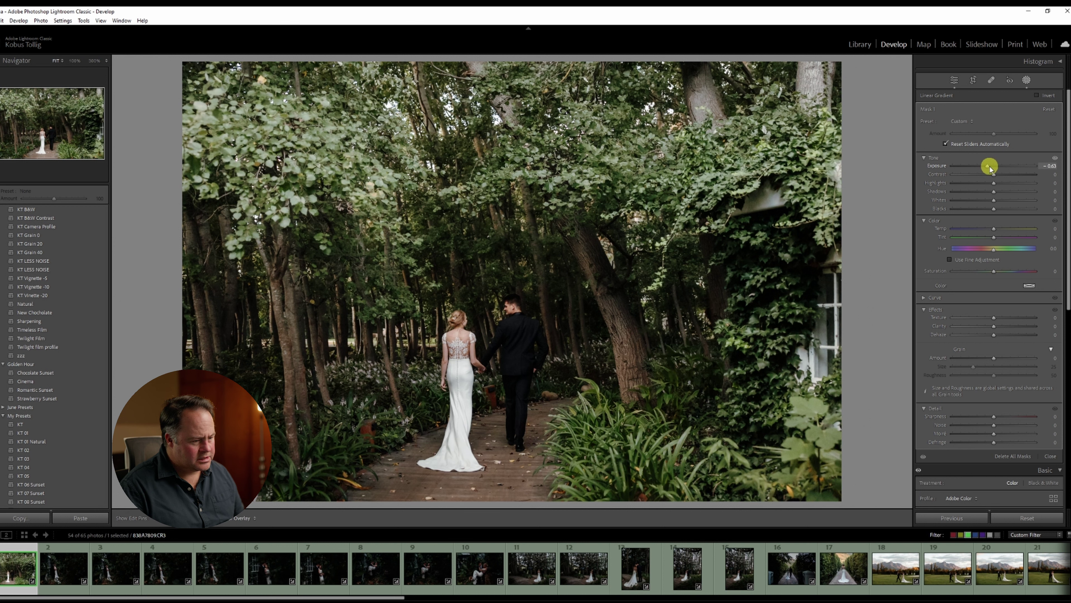
left_click(1026, 80)
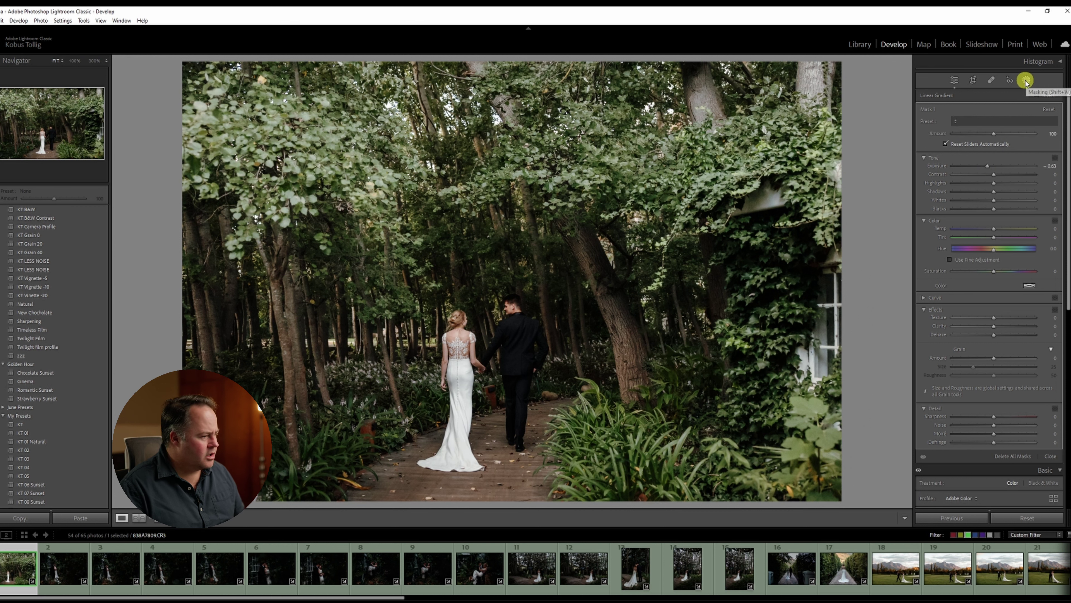
Apply the Adaptive: Subject Pop preset and set Temp to 6550, Exposure to +1.03 and Shadows to +62
scroll(39, 415, "down", 5)
scroll(39, 413, "down", 5)
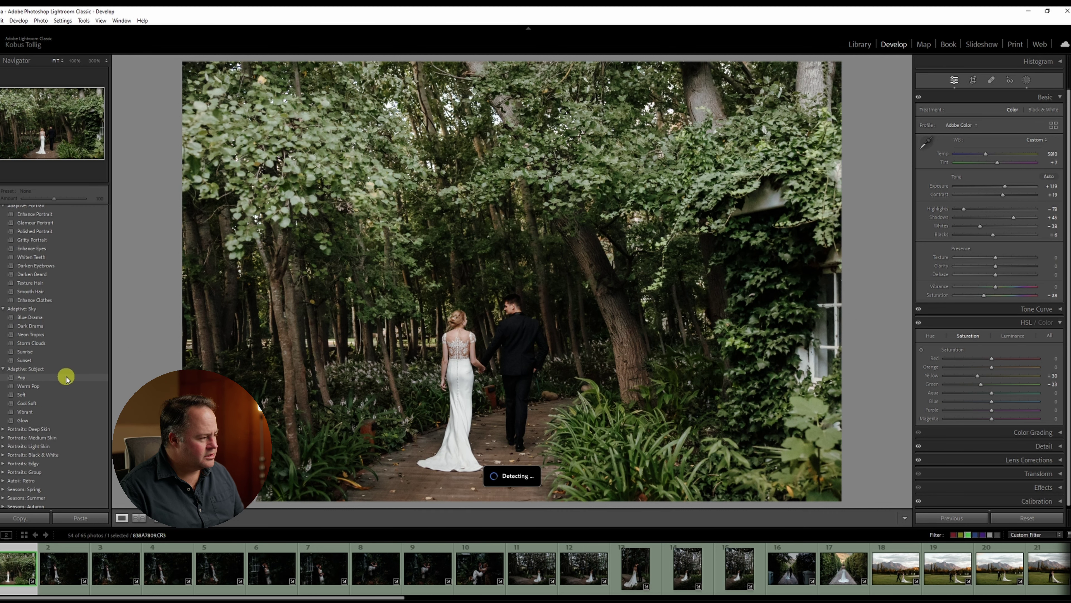
left_click(66, 377)
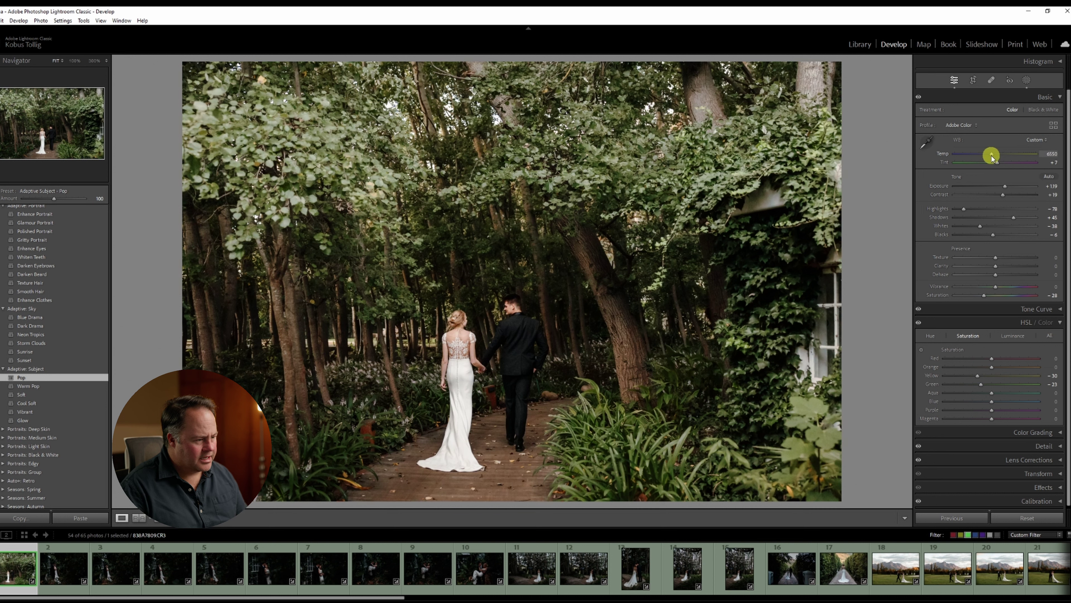
left_click_drag(1005, 187, 1003, 187)
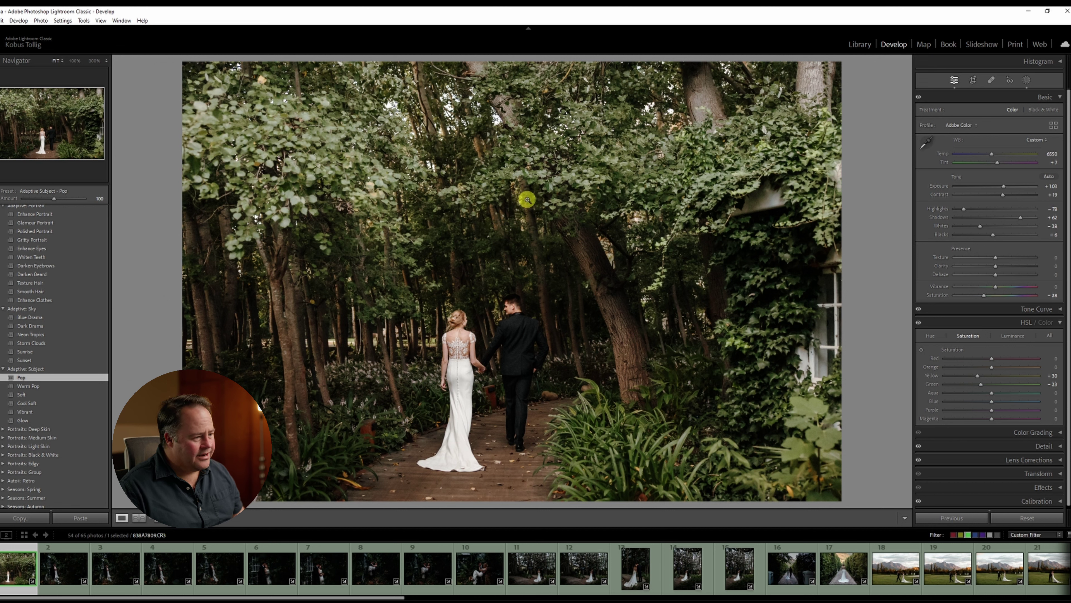
Add a linear gradient descending over the upper trees and lower its Exposure to -0.58
key("m")
left_click_drag(501, 84, 501, 229)
left_click_drag(506, 157, 499, 201)
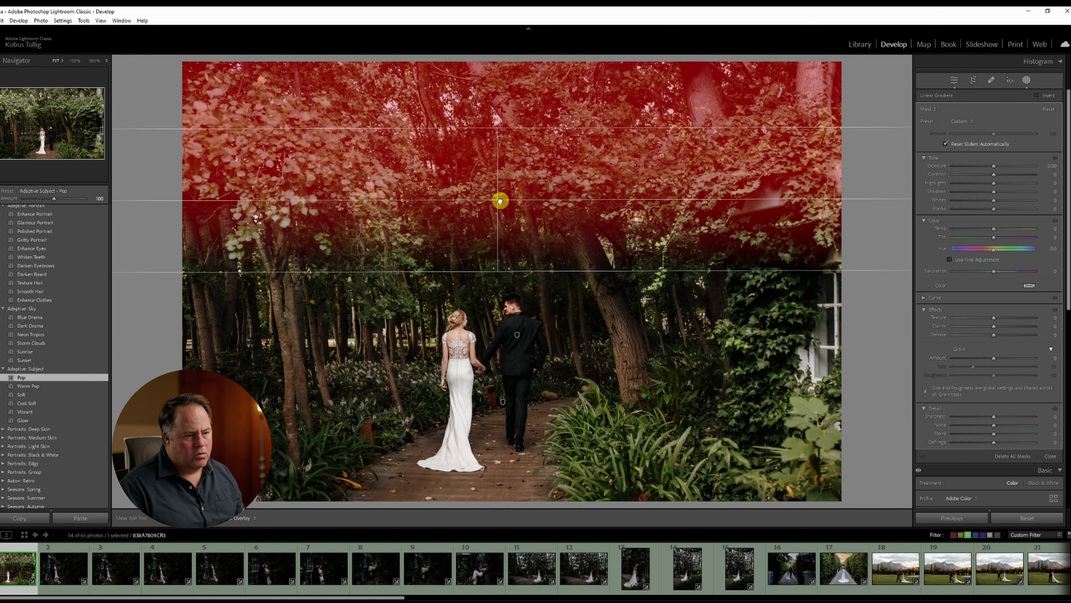
left_click(996, 168)
left_click_drag(995, 168, 990, 168)
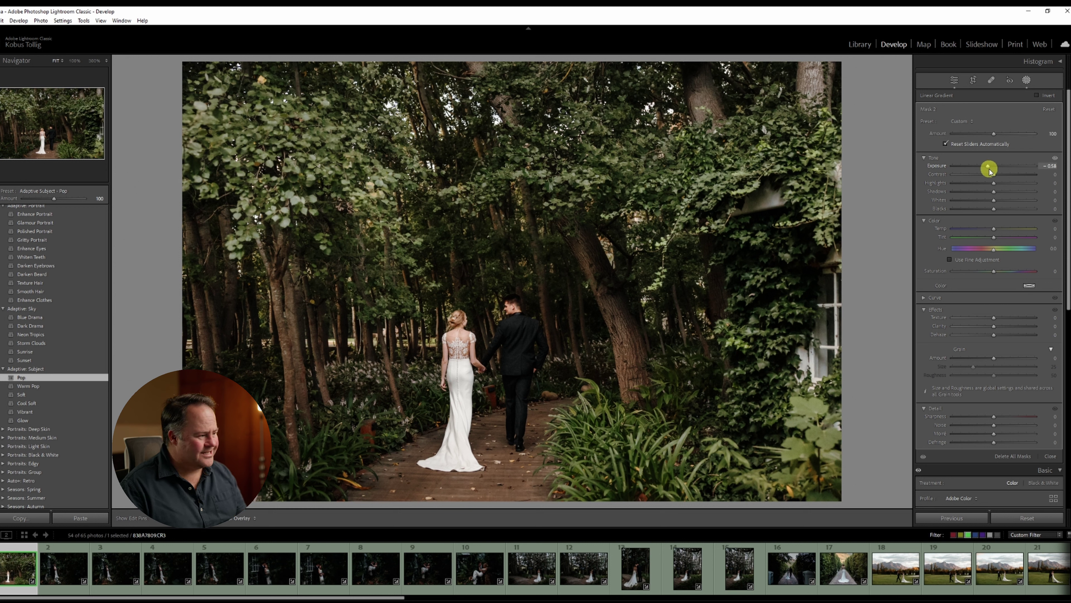
Lower the Pop subject mask's Exposure to 0.13 and raise the photo's overall Shadows to +79
left_click(902, 138)
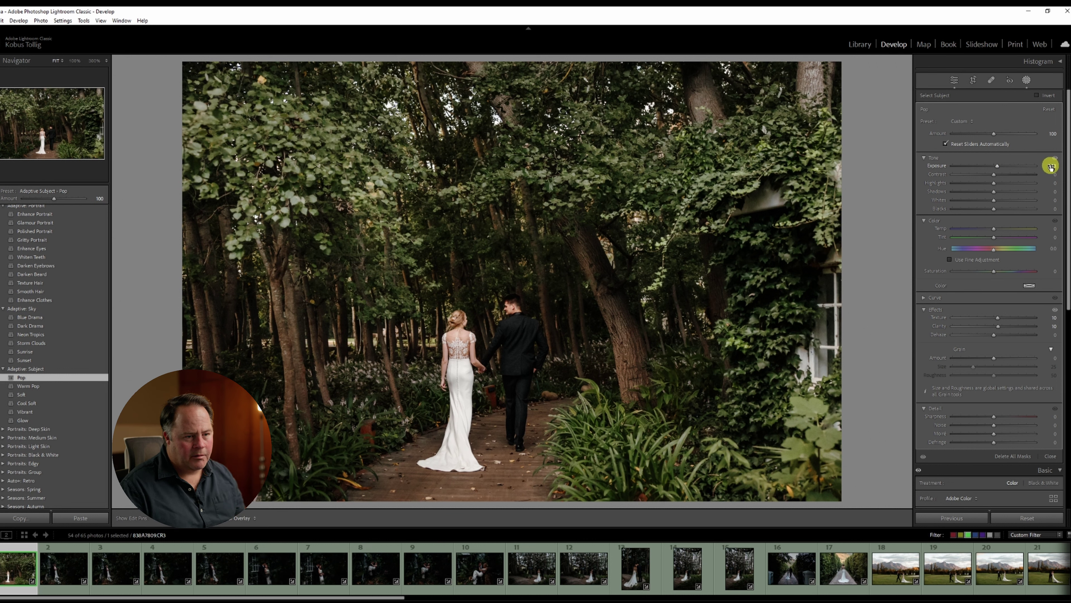
left_click_drag(1048, 165, 1048, 165)
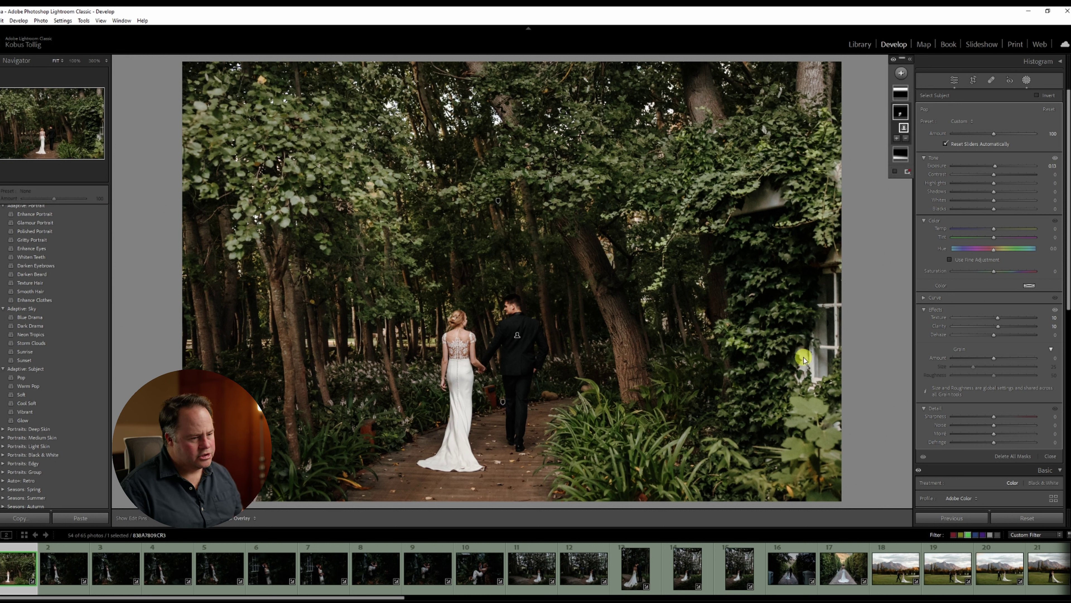
left_click(1027, 80)
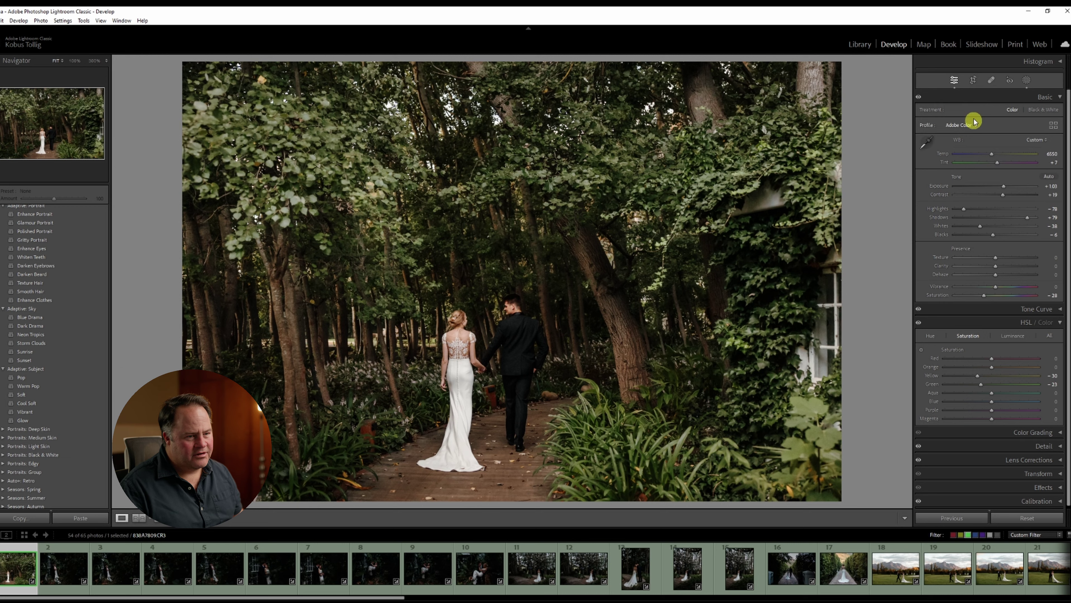
Crop the woodland path photo inward from its upper edge
left_click(973, 80)
left_click_drag(554, 63, 603, 153)
key("Return")
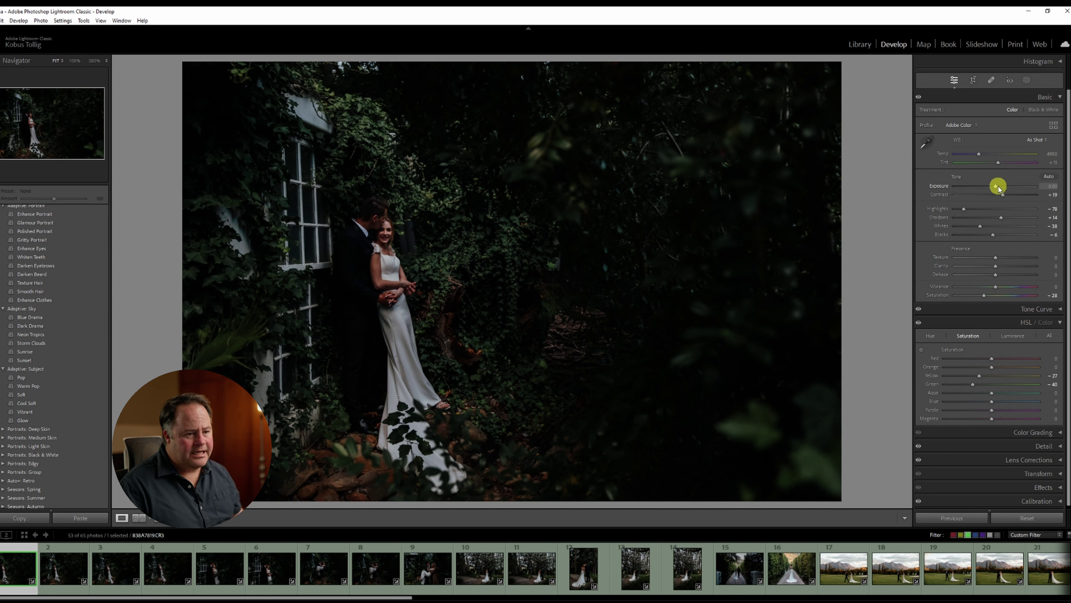
Brighten the dark photo of the couple beside the window with Exposure +0.77 and Shadows +44
left_click_drag(995, 188, 1002, 190)
left_click_drag(1002, 218, 1002, 189)
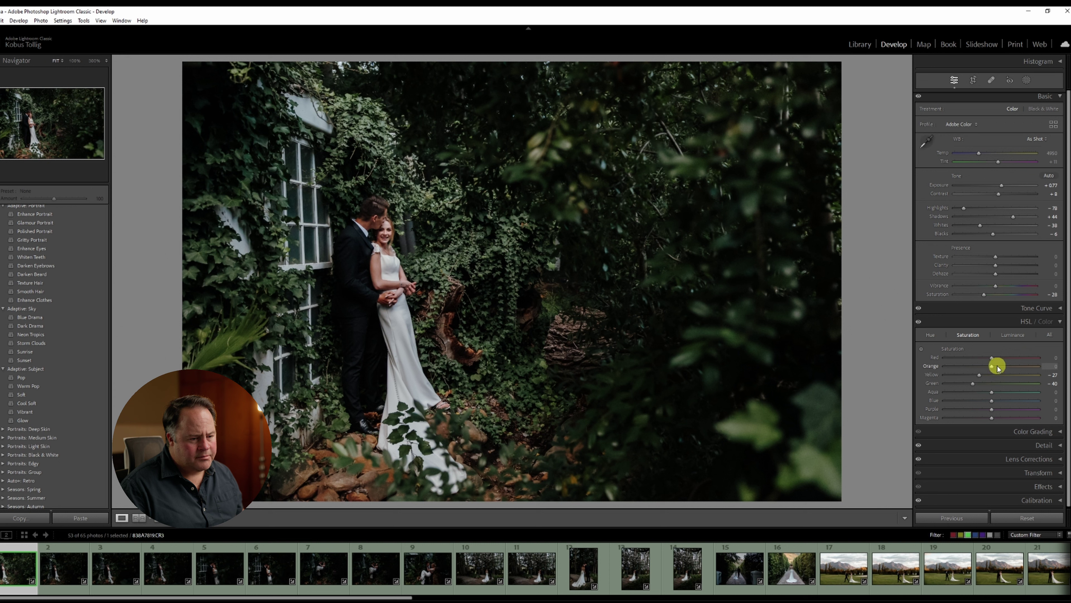
Set overall Saturation to -13 and the Orange, Yellow and Green saturations to -26, -24 and -45
mouse_move(981, 376)
left_mouse_down()
mouse_move(934, 378)
mouse_move(978, 375)
mouse_move(952, 380)
mouse_move(974, 385)
left_mouse_up()
left_click_drag(984, 294, 992, 296)
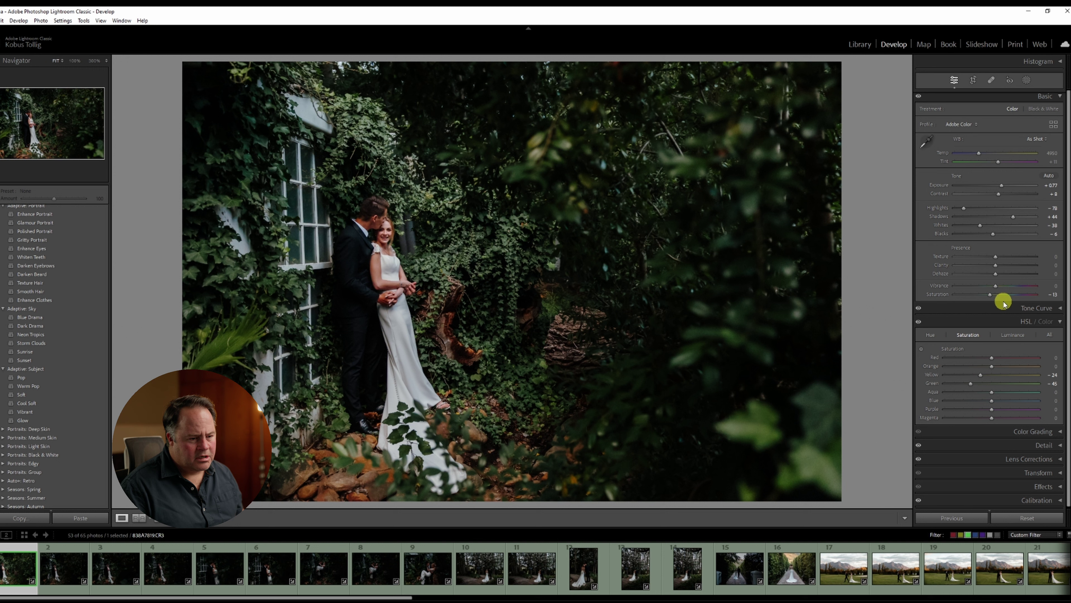
left_click_drag(993, 369, 985, 371)
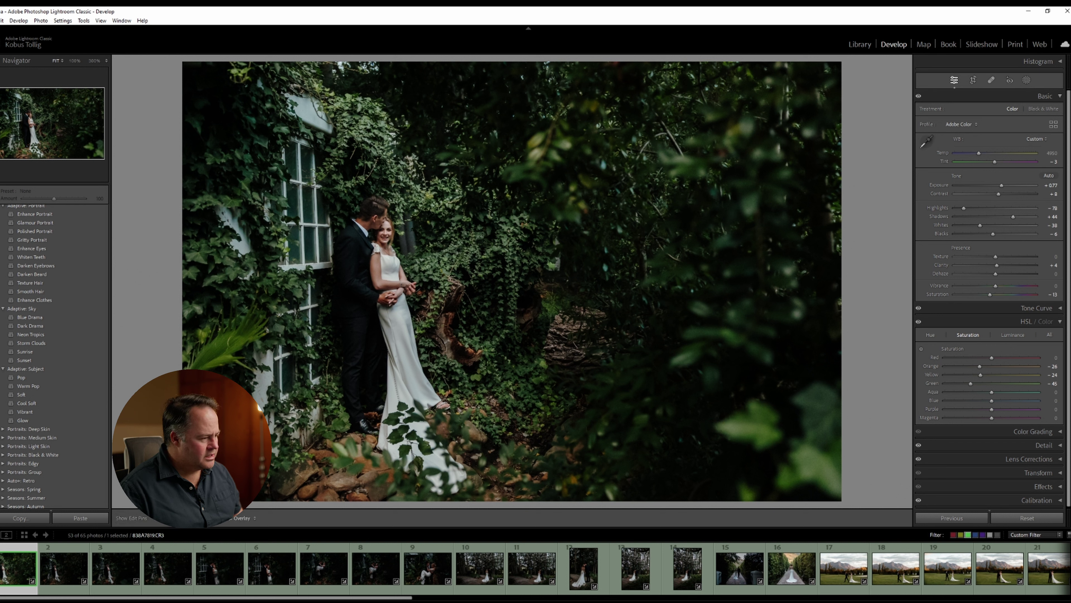
Darken the lower-left side with a diagonal linear gradient at Exposure -0.79, and set Temp to 5439 and Tint to -3
key("m")
left_click_drag(244, 463, 405, 375)
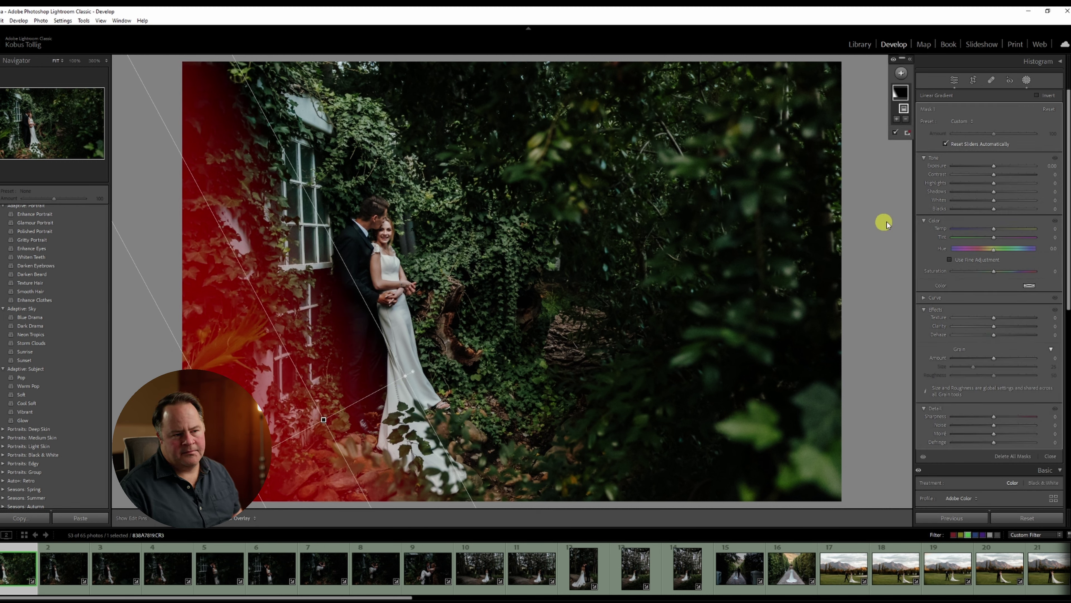
left_click_drag(994, 165, 990, 167)
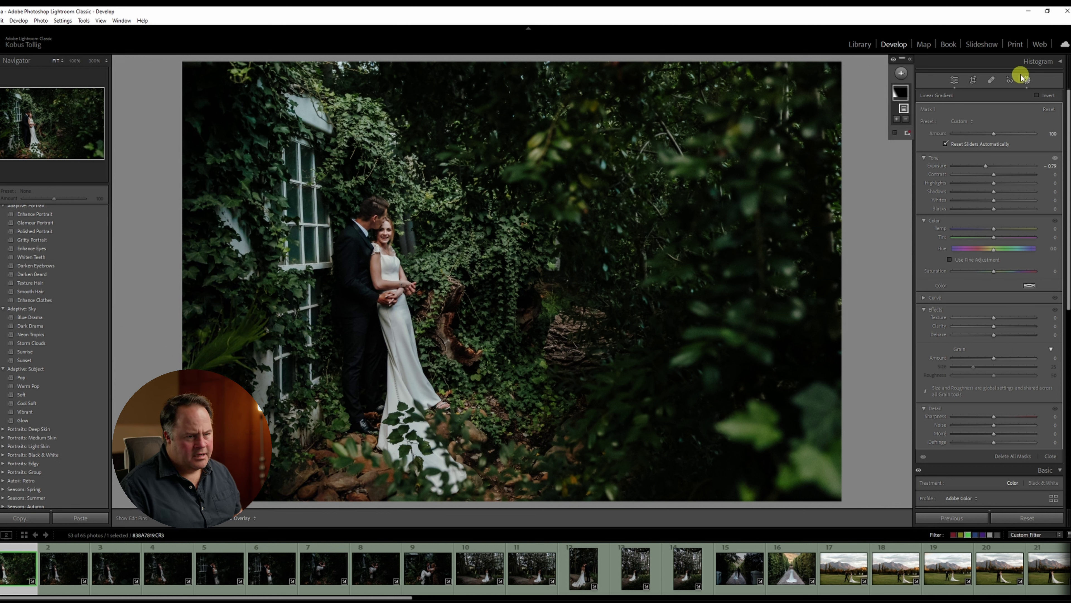
left_click(1028, 80)
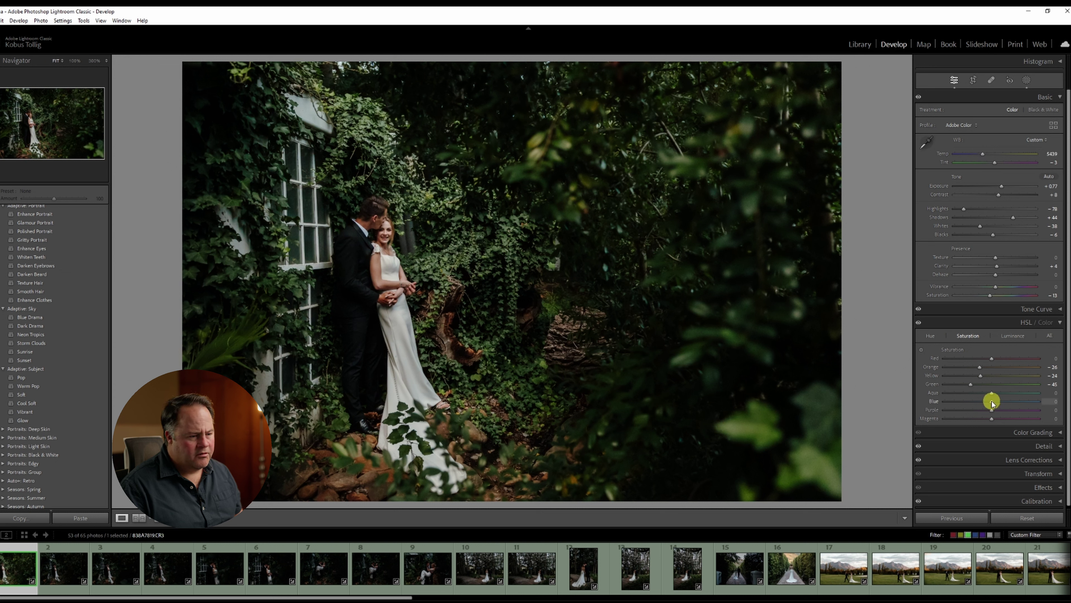
Reduce the Blue saturation to -60 and try the Adaptive: Subject Pop preset on the couple
mouse_move(977, 403)
left_mouse_down()
mouse_move(950, 402)
mouse_move(963, 403)
left_mouse_up()
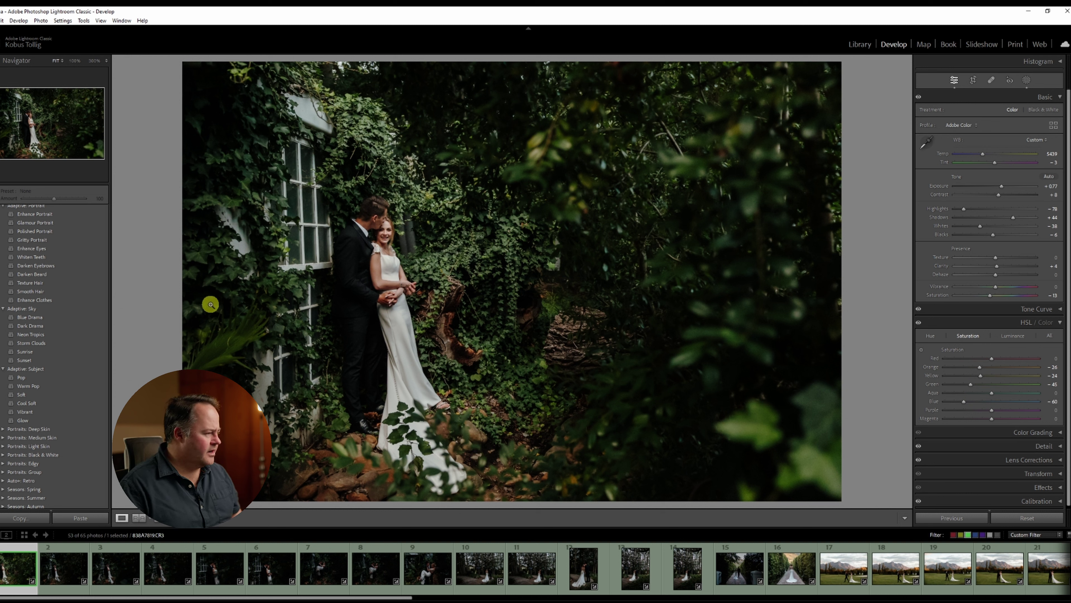
left_click(59, 380)
Apply the Daylight preset from the 2022 group to the window photo
scroll(60, 379, "down", 10)
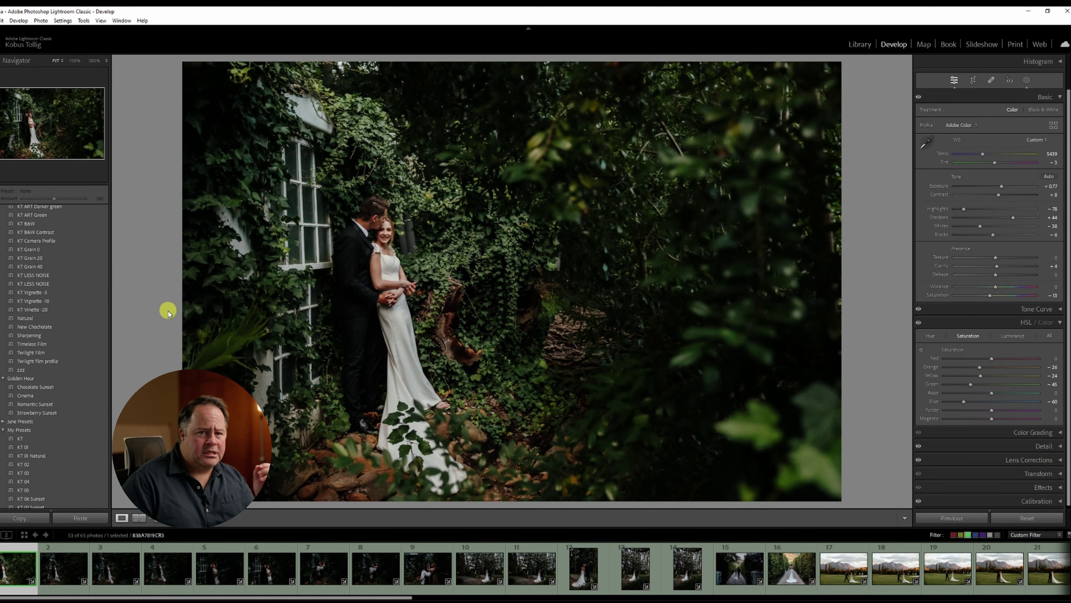
scroll(84, 341, "up", 3)
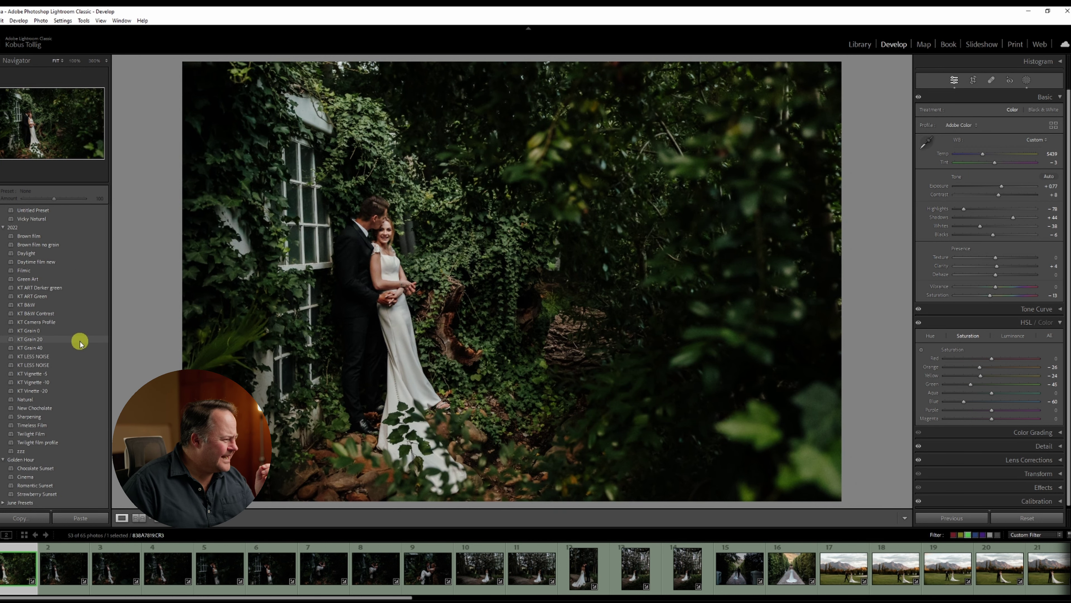
left_click(67, 252)
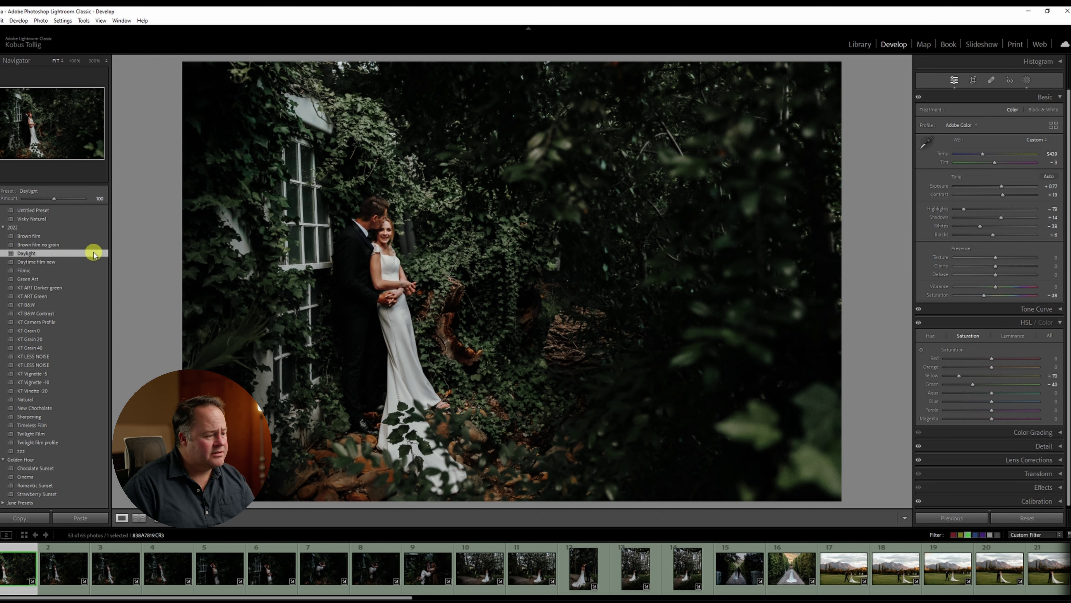
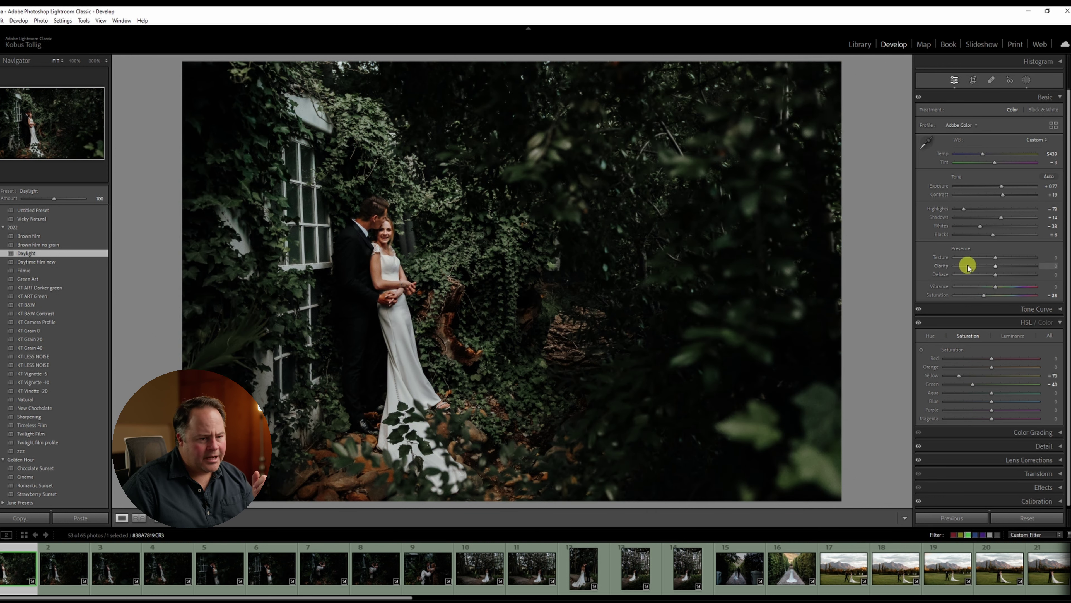
Set Highlights to -64, Shadows to +65 and Whites to -33, and reduce the Blue saturation to -38
left_click(1023, 218)
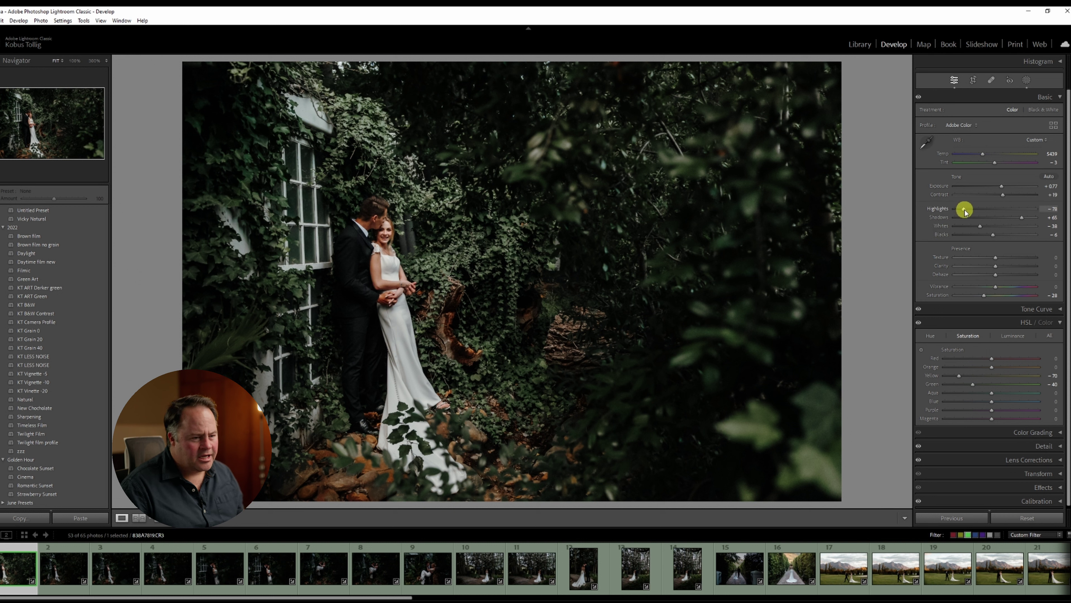
left_click_drag(966, 211, 983, 228)
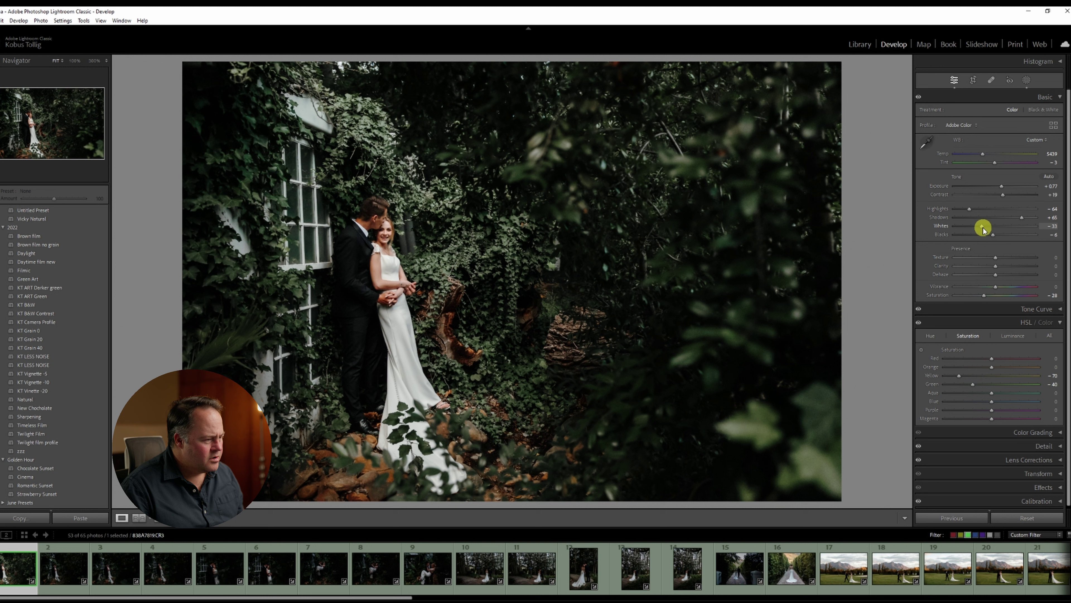
left_click_drag(994, 405, 978, 406)
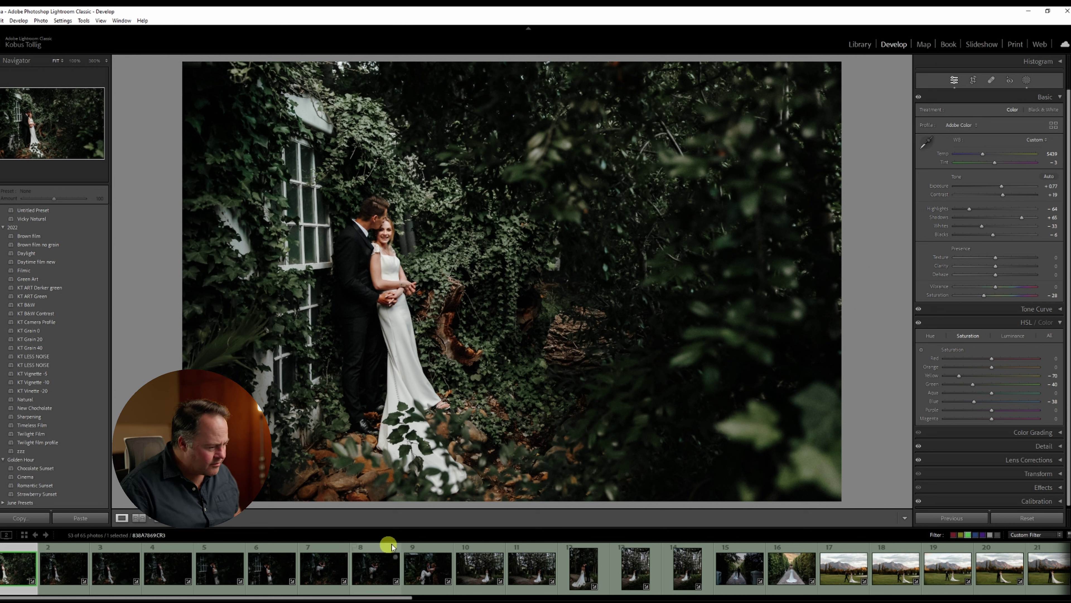
Extend the selection to nine photos and synchronize the edited settings across them, excluding masking, healing and crop
left_click(432, 570, "shift")
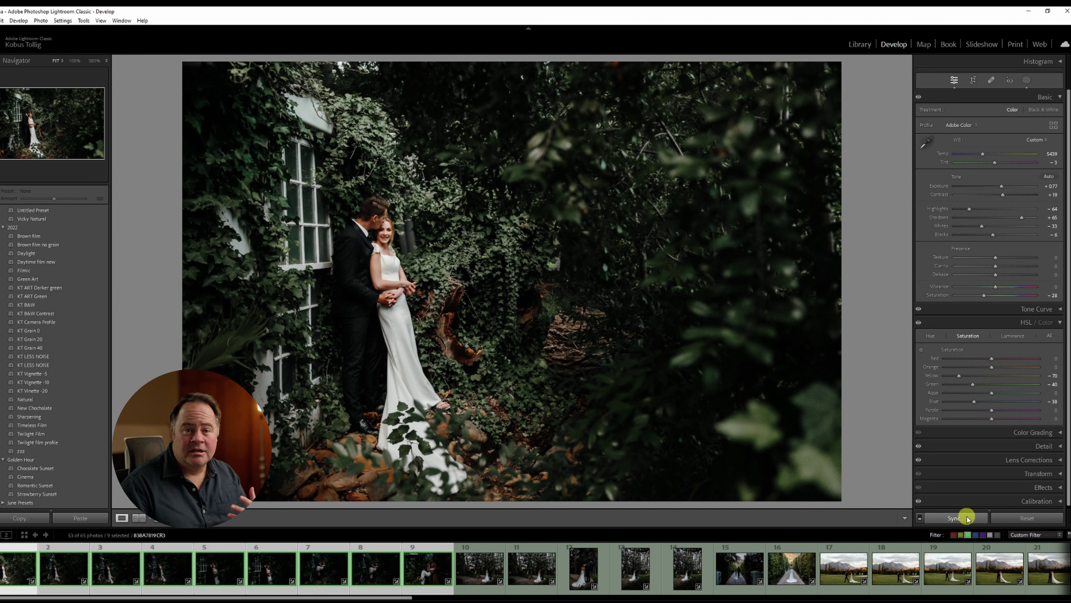
left_click(966, 518)
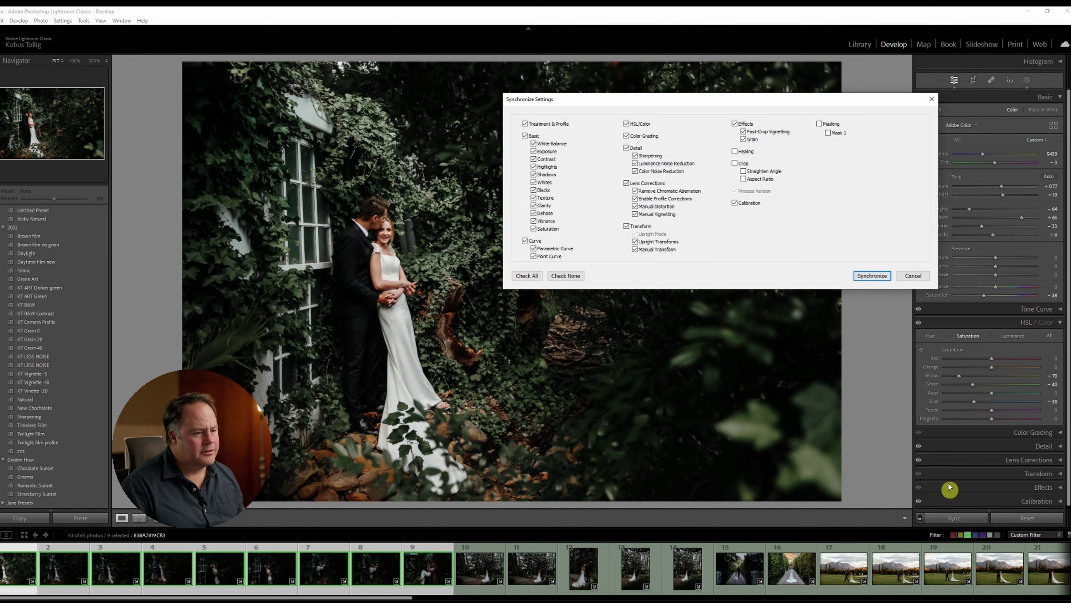
left_click(871, 276)
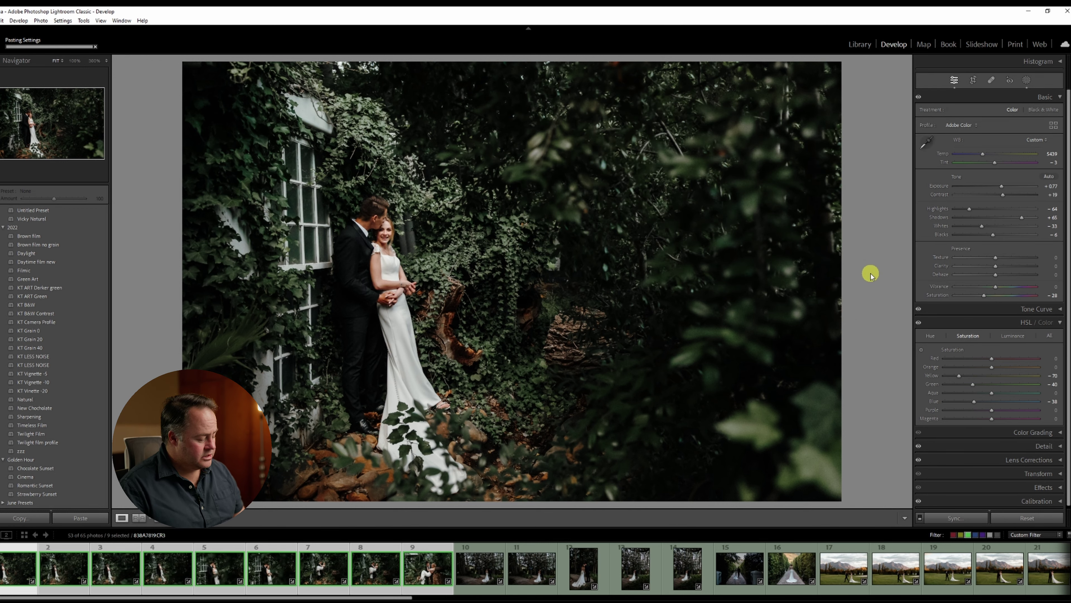
Move on to the next photo of the couple beside the window and lower its Exposure to +0.66
key("x")
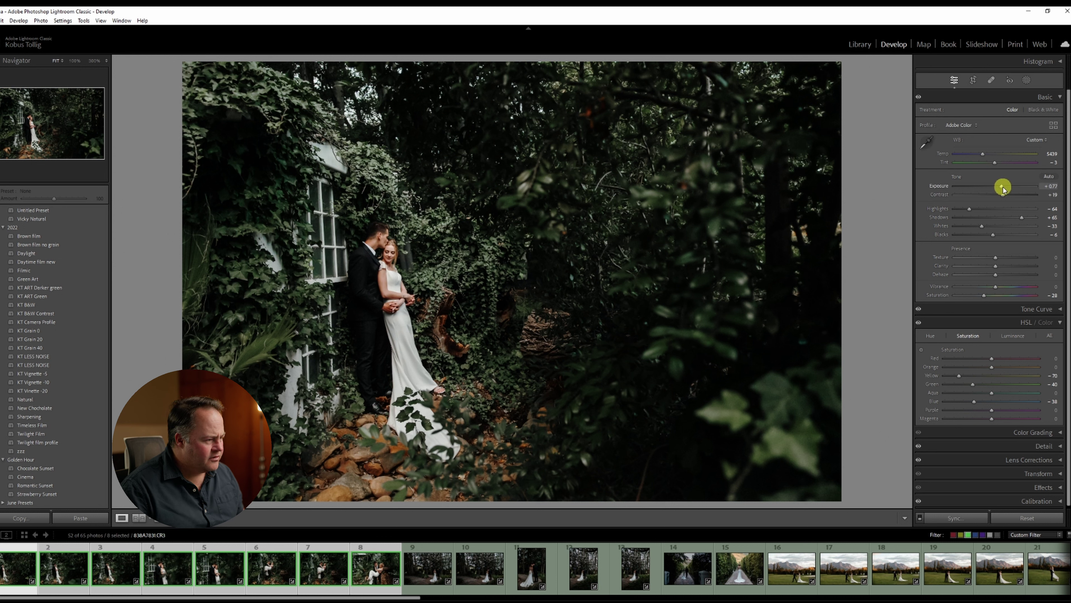
left_click_drag(1003, 189, 1003, 188)
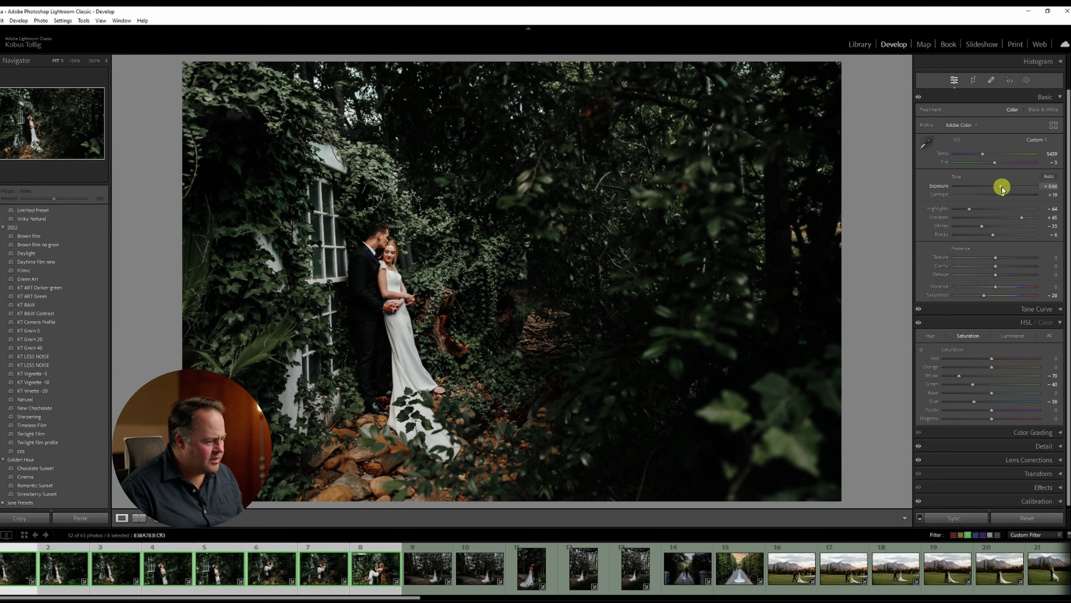
Add a linear gradient from the lower-left foreground with Exposure -0.63 and label the photo red
key("m")
left_click_drag(310, 481, 399, 326)
left_click_drag(995, 166, 987, 165)
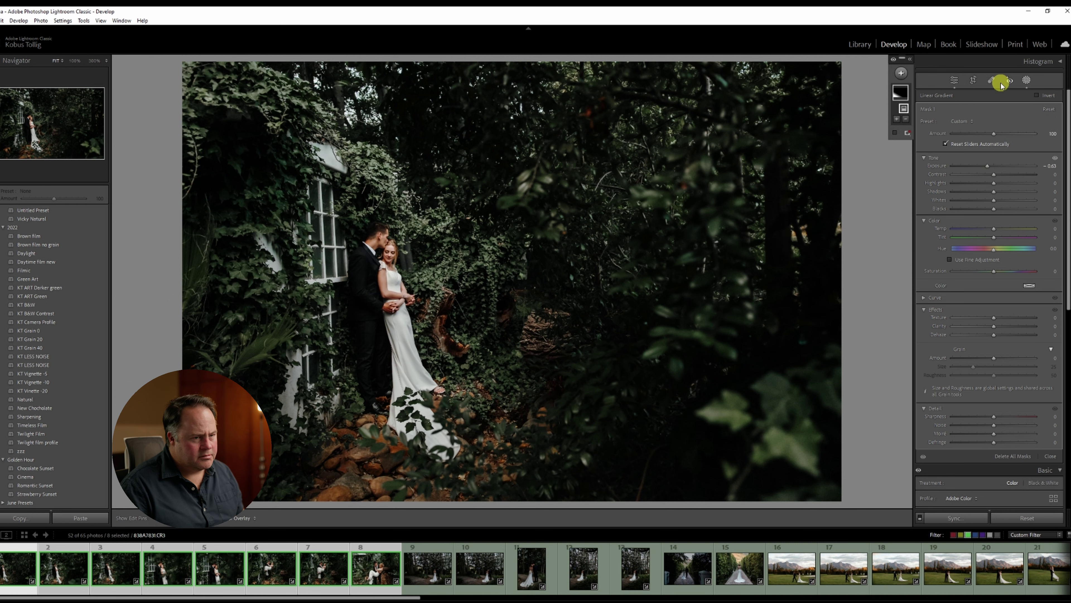
left_click(1028, 82)
key("6")
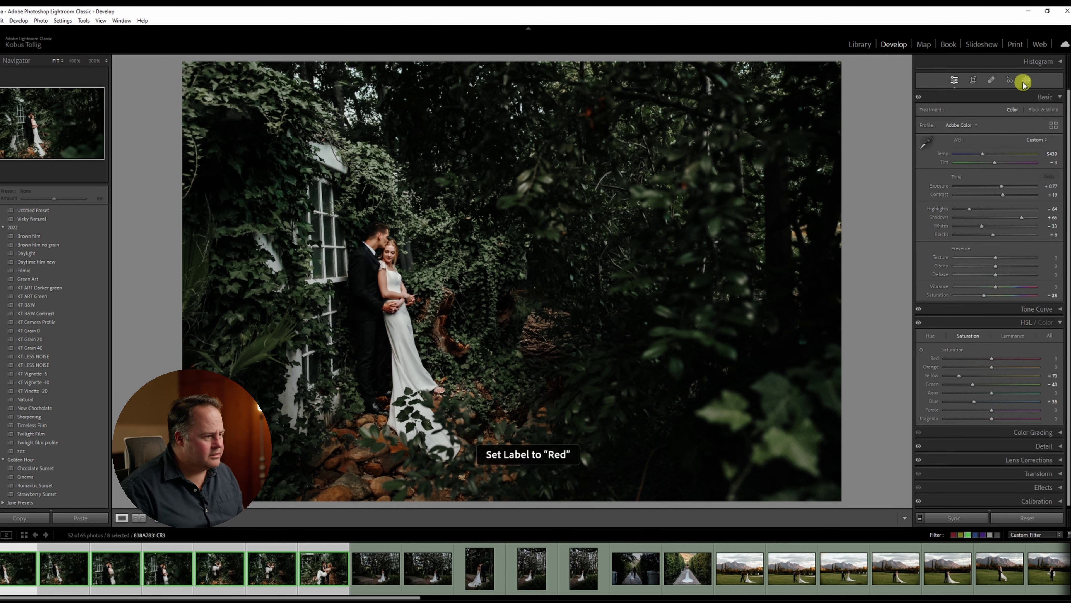
Add a linear gradient from the lower-left foreground of the next photo and lower its Exposure to about -0.5
left_click(1024, 83)
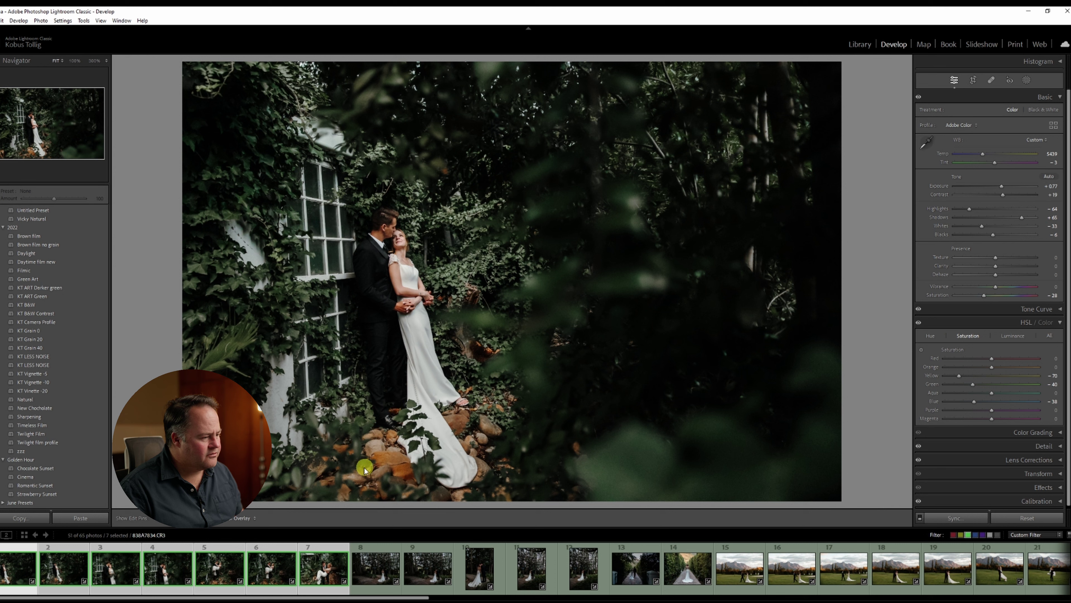
key("m")
left_click_drag(356, 490, 411, 350)
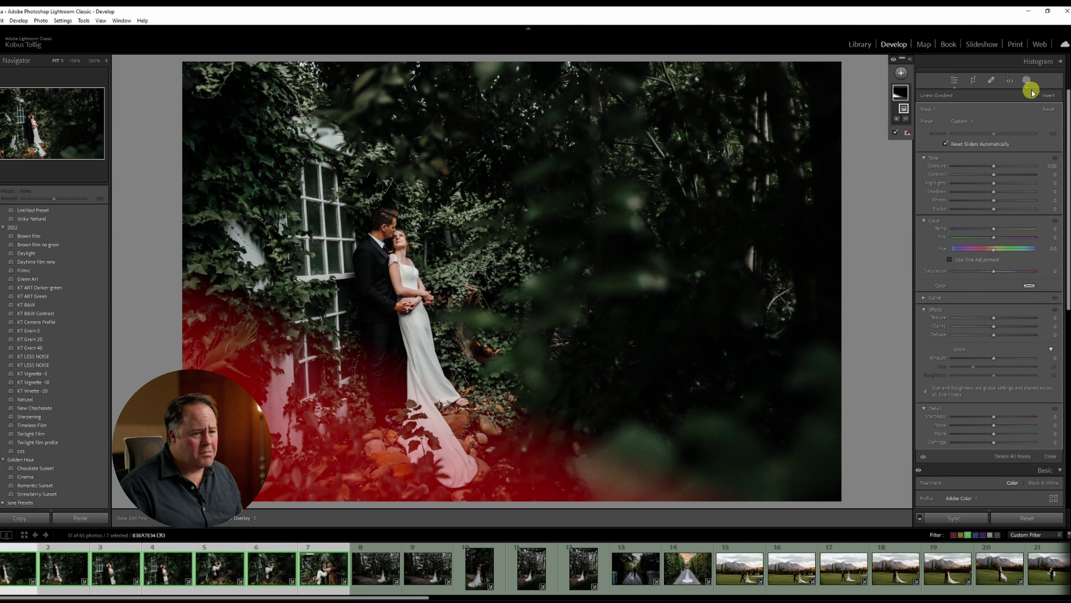
left_click_drag(994, 166, 990, 167)
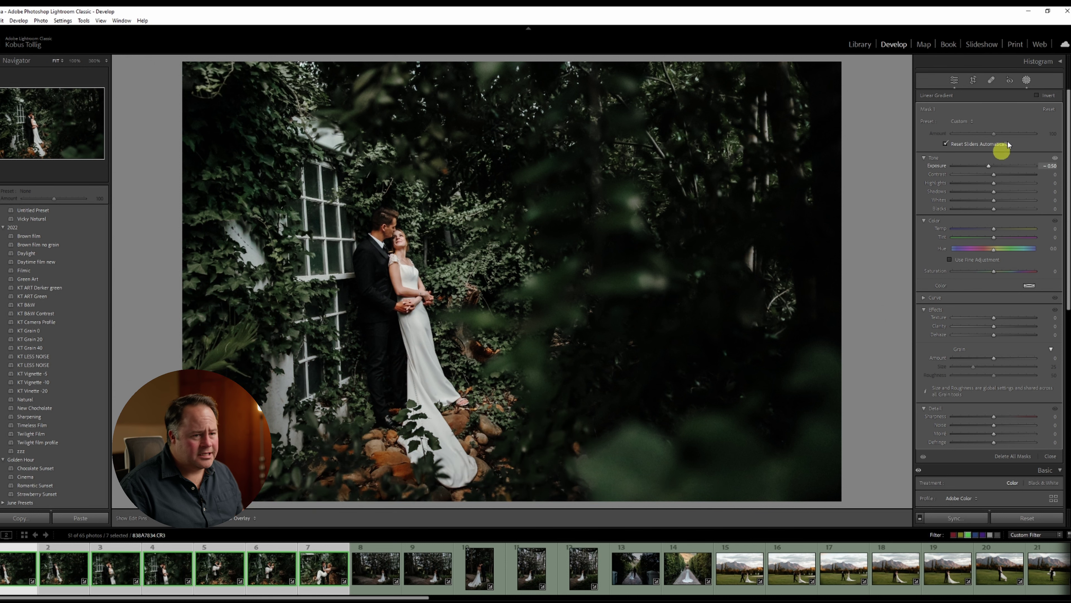
left_click(1026, 80)
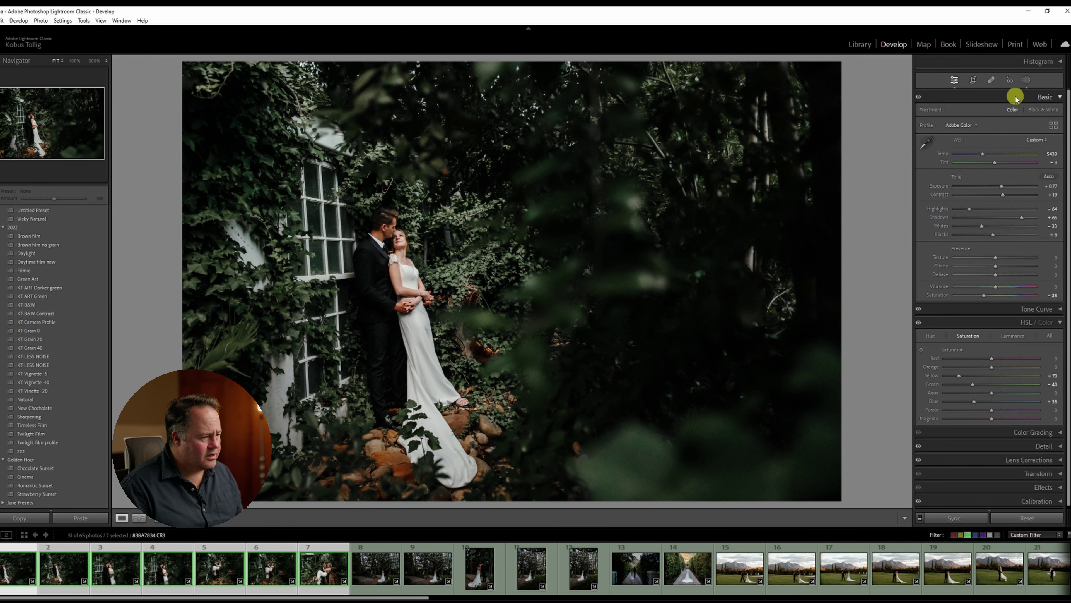
Straighten the photo by rotating its crop slightly, and flag the photo as rejected
left_click(973, 80)
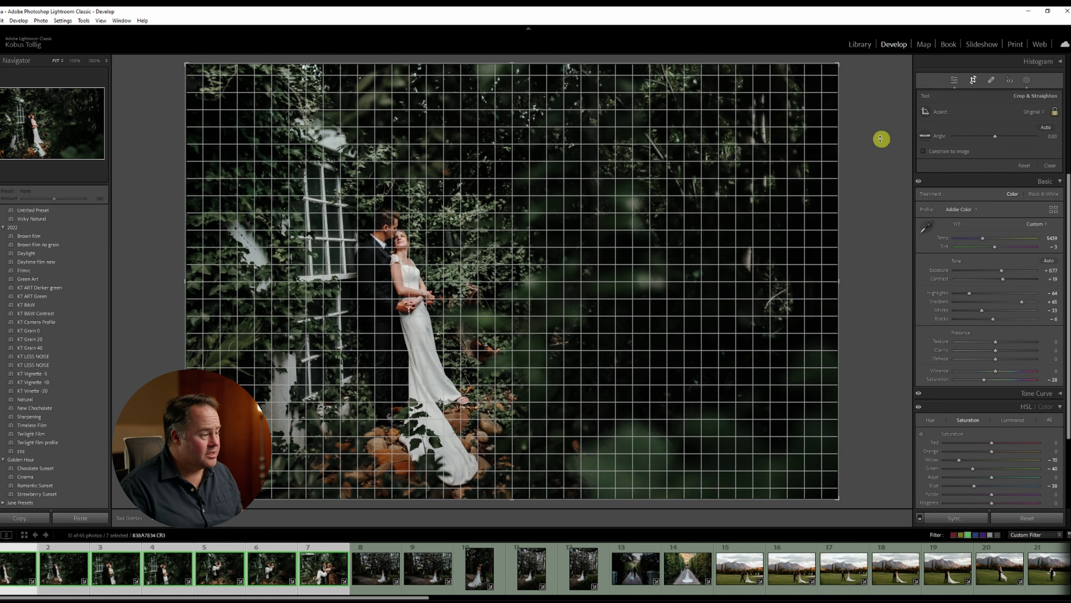
left_click_drag(883, 136, 882, 146)
key("Return")
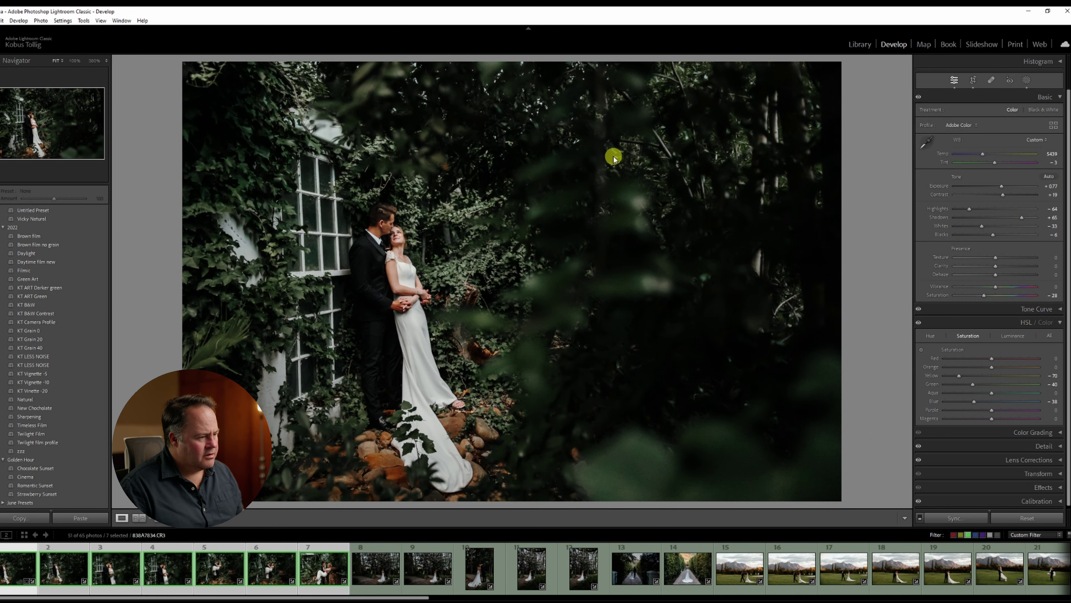
key("x")
Rotate the next photo's crop to an angle of 4.23 and add a lower-left linear gradient with Exposure -0.42
left_click(973, 80)
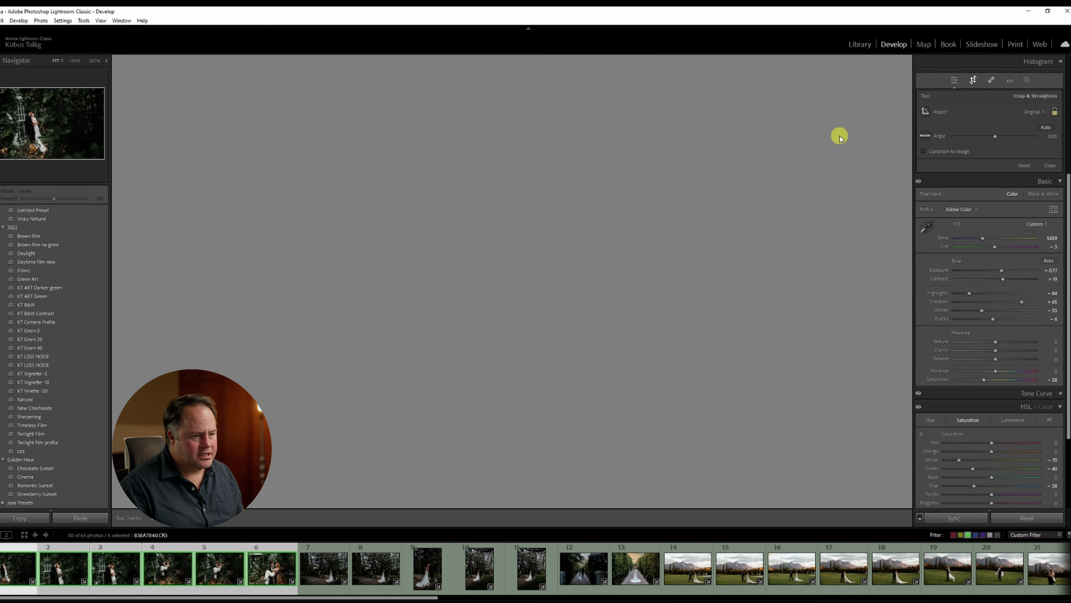
left_click_drag(858, 127, 859, 151)
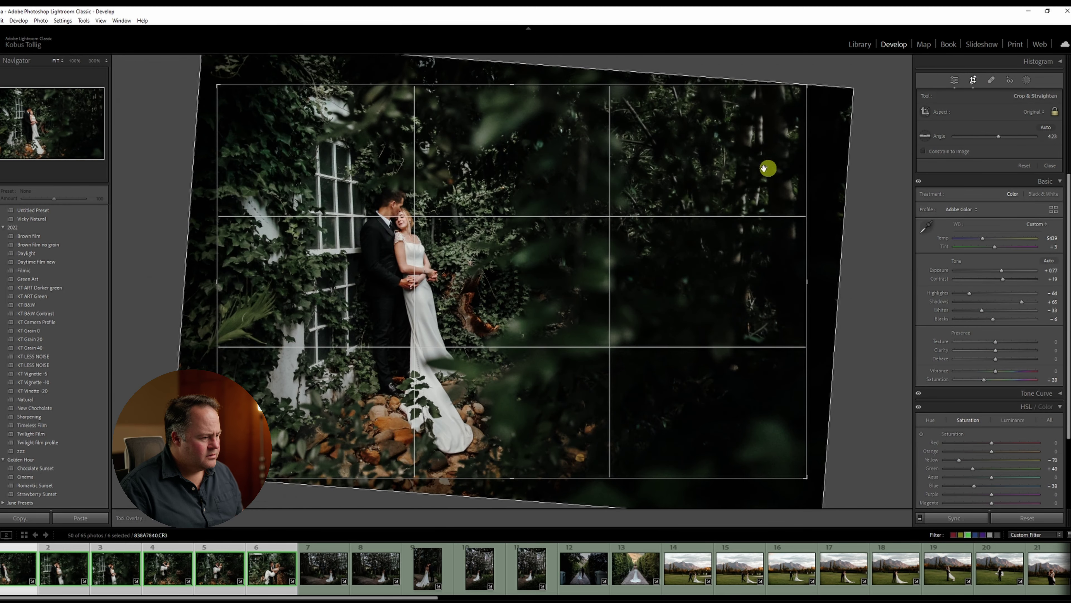
key("Return")
key("m")
left_click_drag(289, 450, 378, 290)
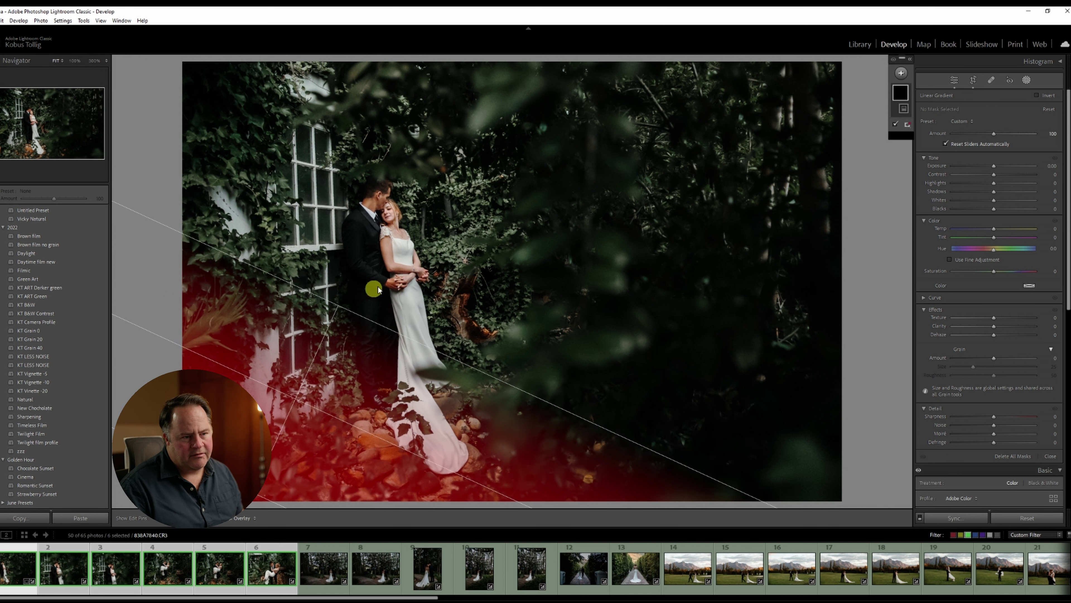
left_click_drag(988, 164, 990, 168)
Synchronize the edited settings across the six selected photos, excluding masking
left_click(954, 518)
left_click(820, 124)
left_click(872, 276)
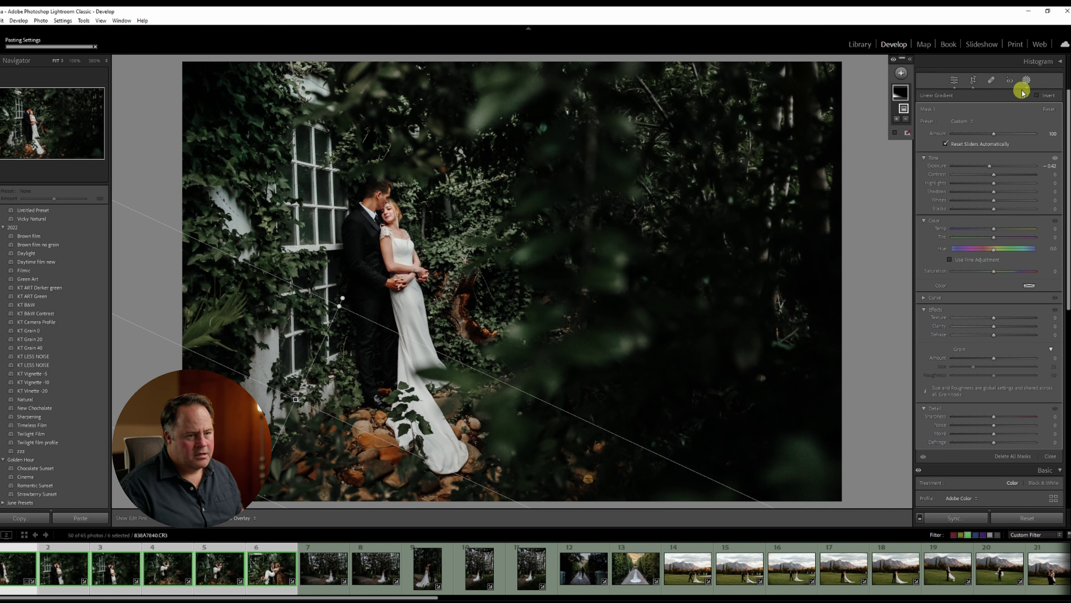
Leave masking, reject the close-up with leaves blurred over the couple's hands, and label the following close-up red
left_click(1026, 81)
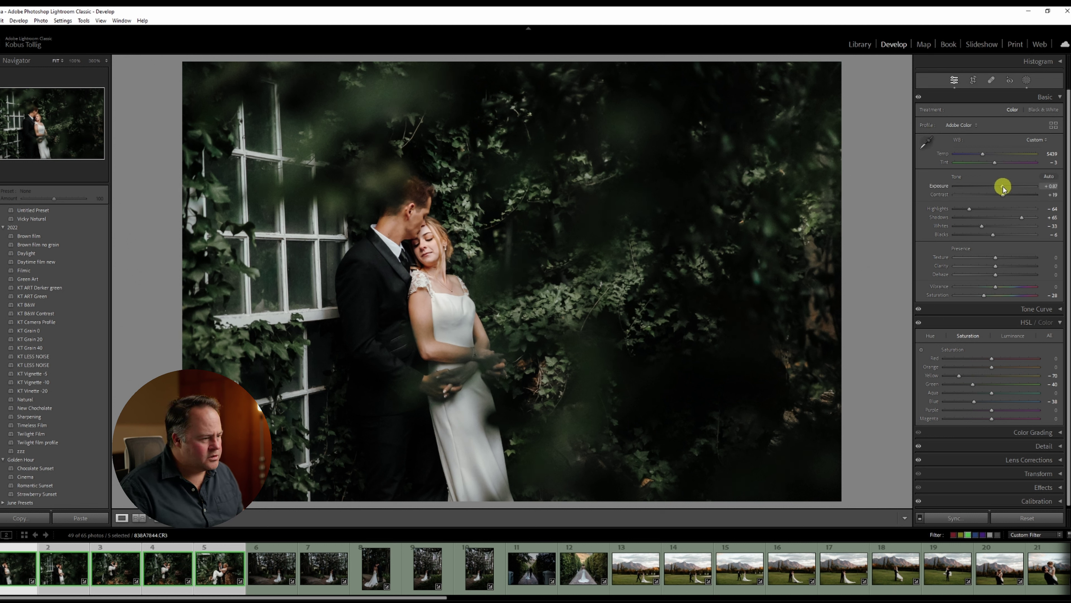
key("x")
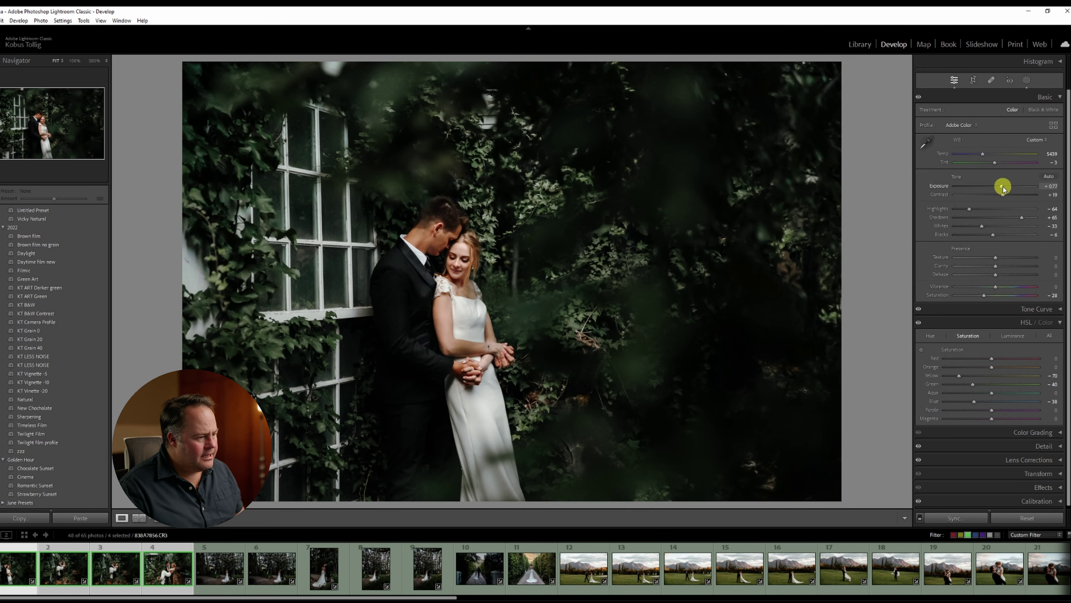
key("6")
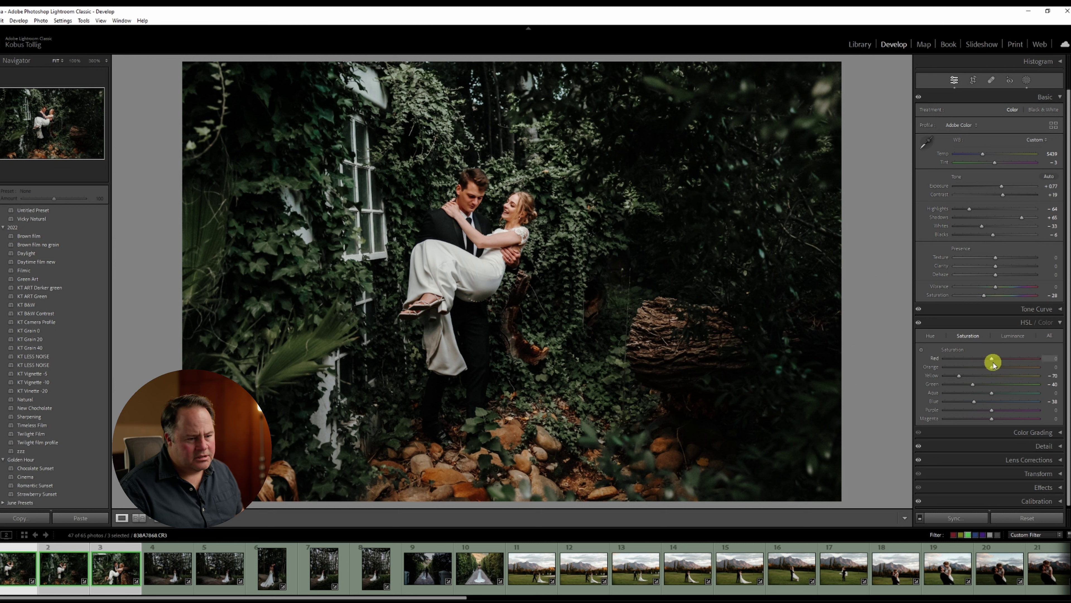
Set Orange saturation to -14 and Exposure to +0.87, and synchronize the three selected photos without masking, healing or crop
left_click_drag(993, 369, 988, 369)
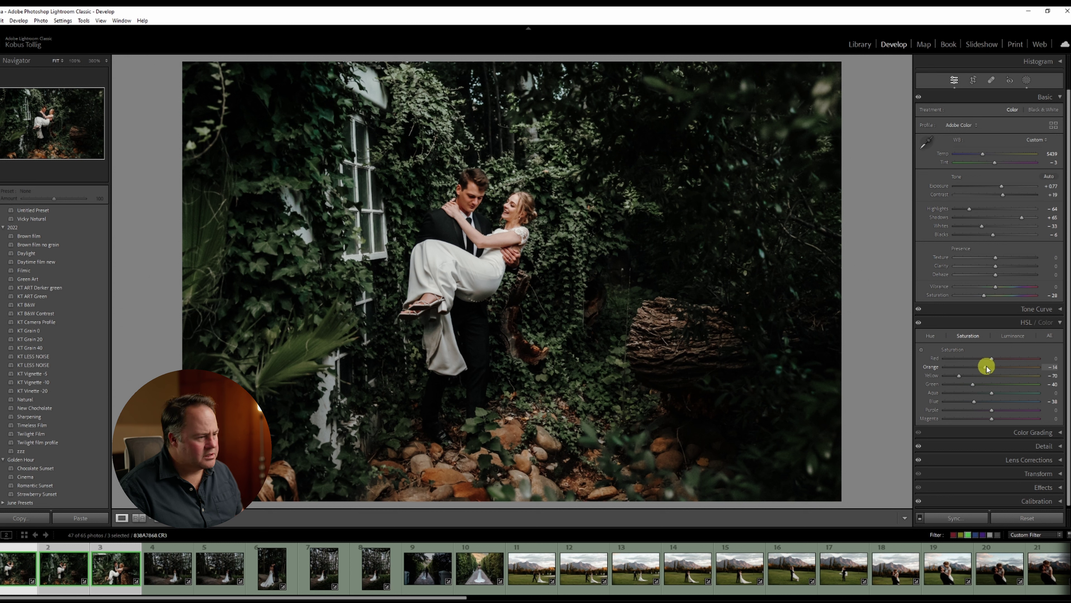
left_click_drag(1002, 186, 1002, 188)
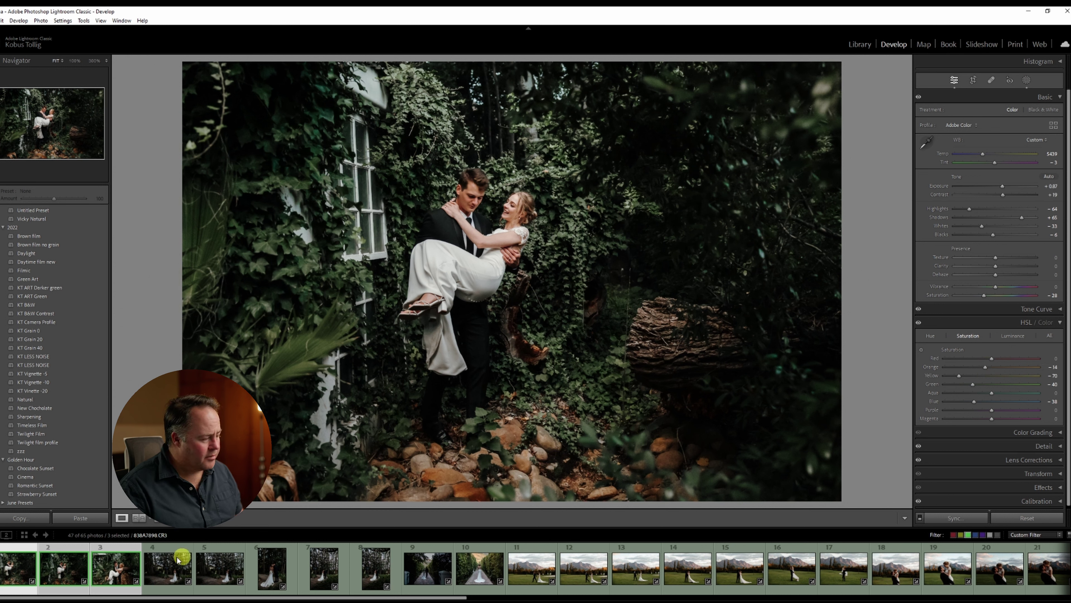
left_click(956, 518)
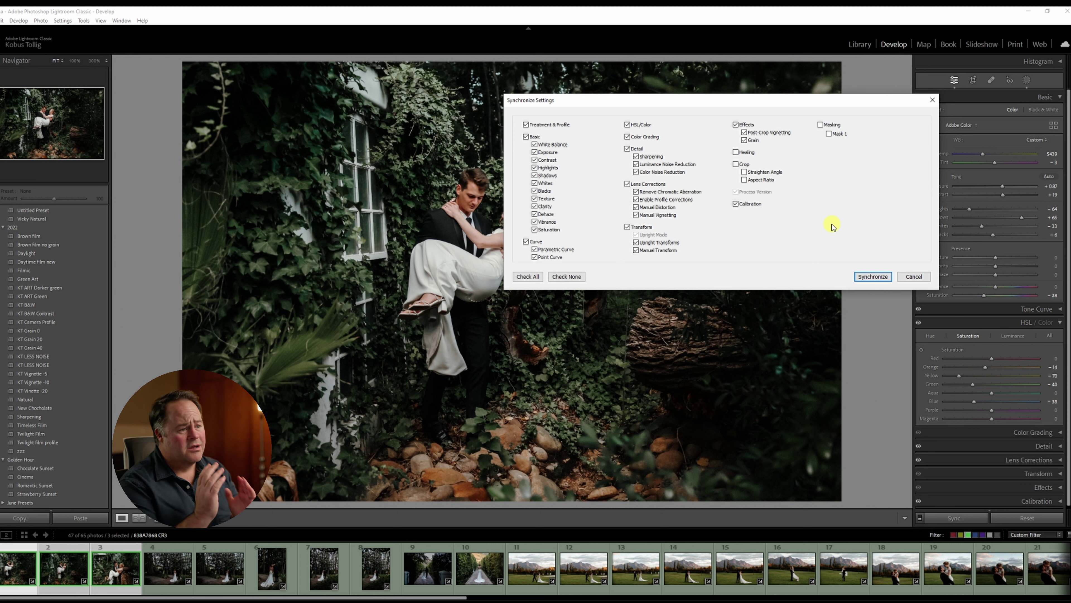
left_click(873, 277)
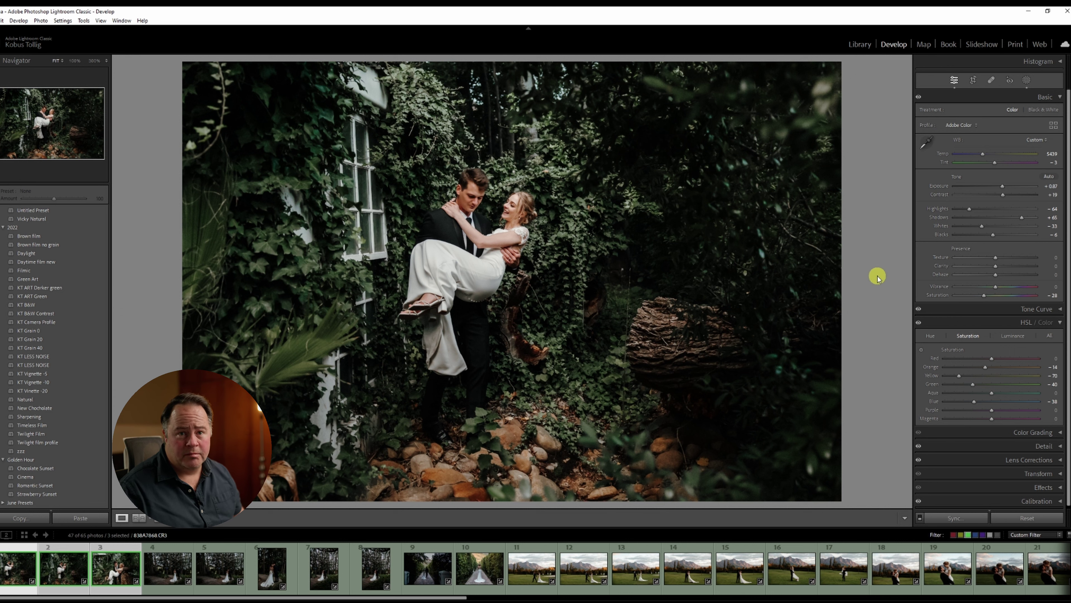
Flag the wide photo of the groom carrying the bride as rejected and label the next photo red
key("x")
key("6")
Crop the closer photo of the groom carrying the bride more tightly and rotate it to an angle of 2.26
left_click(976, 82)
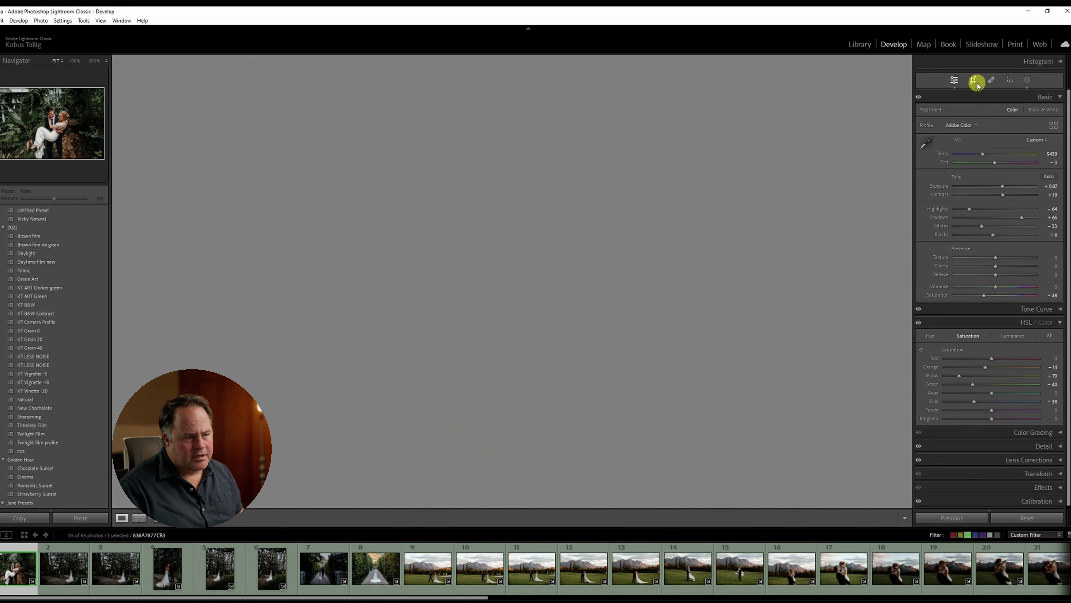
left_click_drag(873, 79, 837, 67)
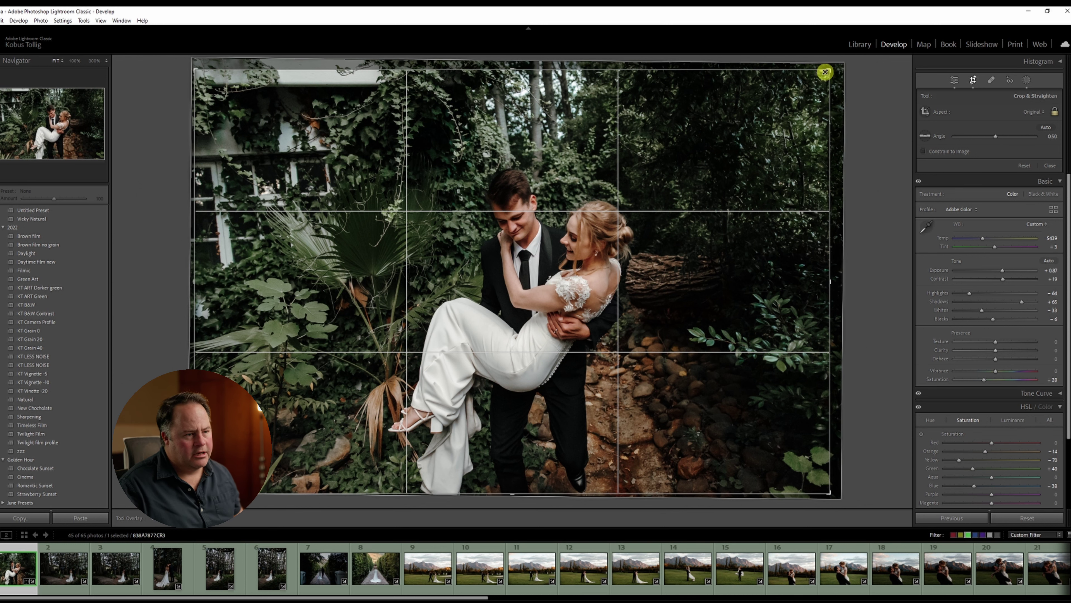
left_click_drag(825, 70, 809, 82)
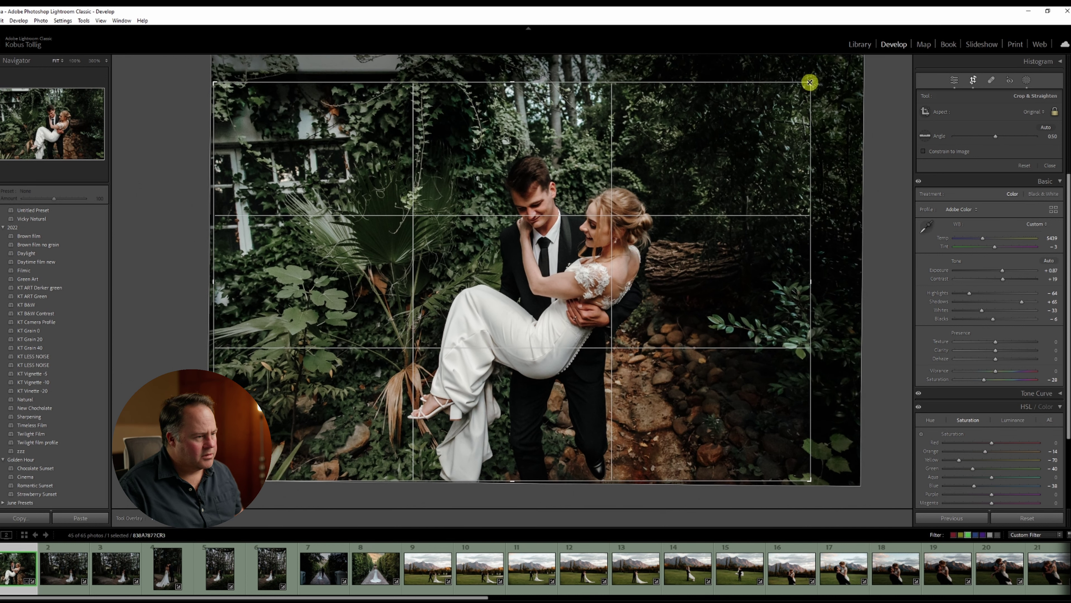
left_click_drag(875, 96, 881, 116)
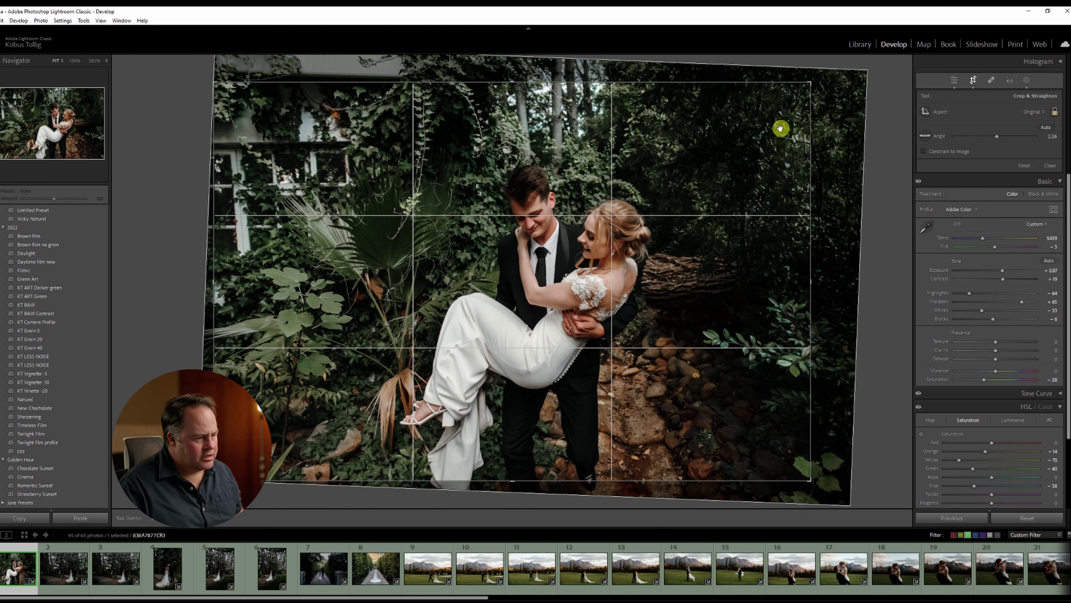
left_click_drag(812, 81, 803, 88)
key("Return")
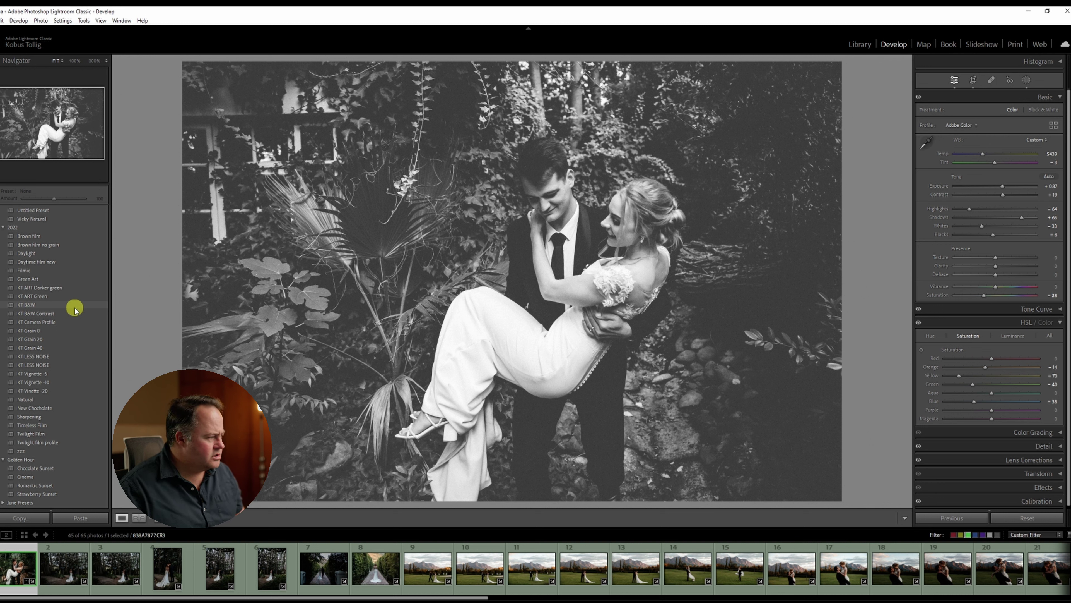
Apply the KT B&W preset with Exposure lowered to +0.71, and label the photo red
left_click(75, 305)
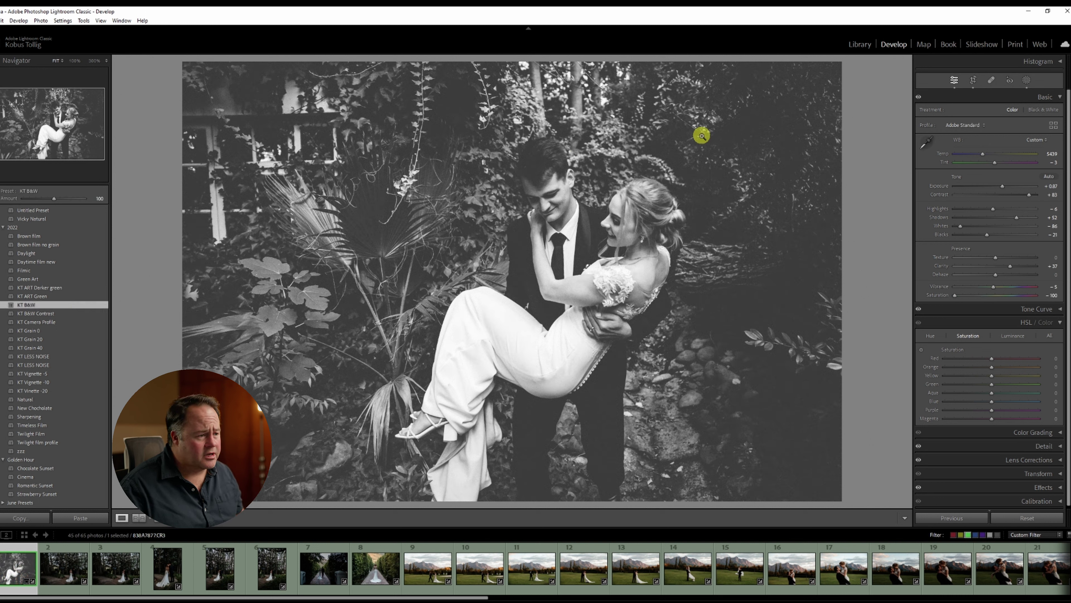
left_click_drag(1005, 187, 1002, 189)
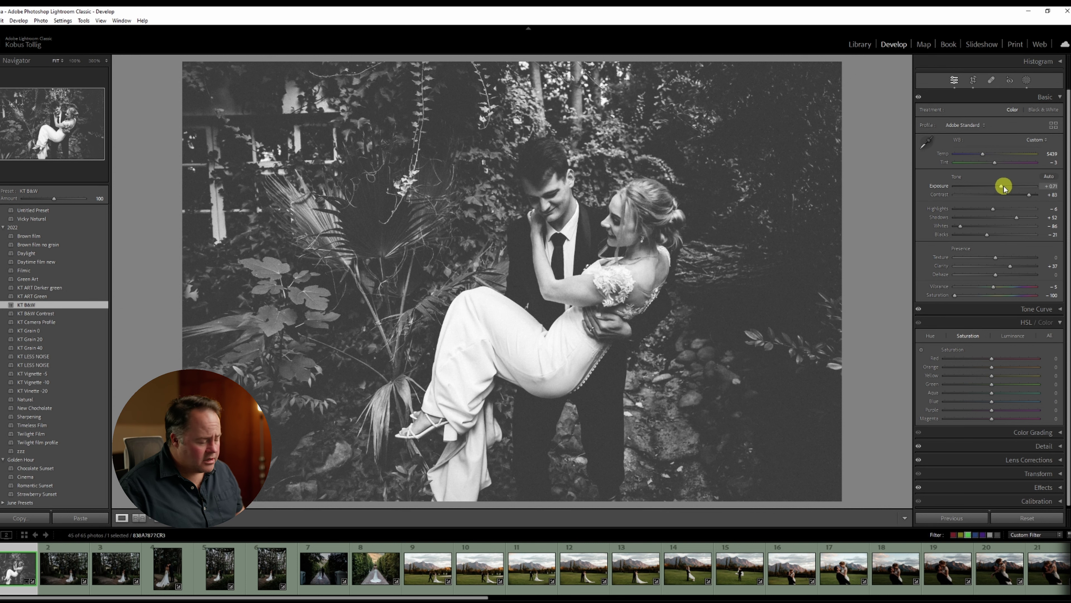
key("6")
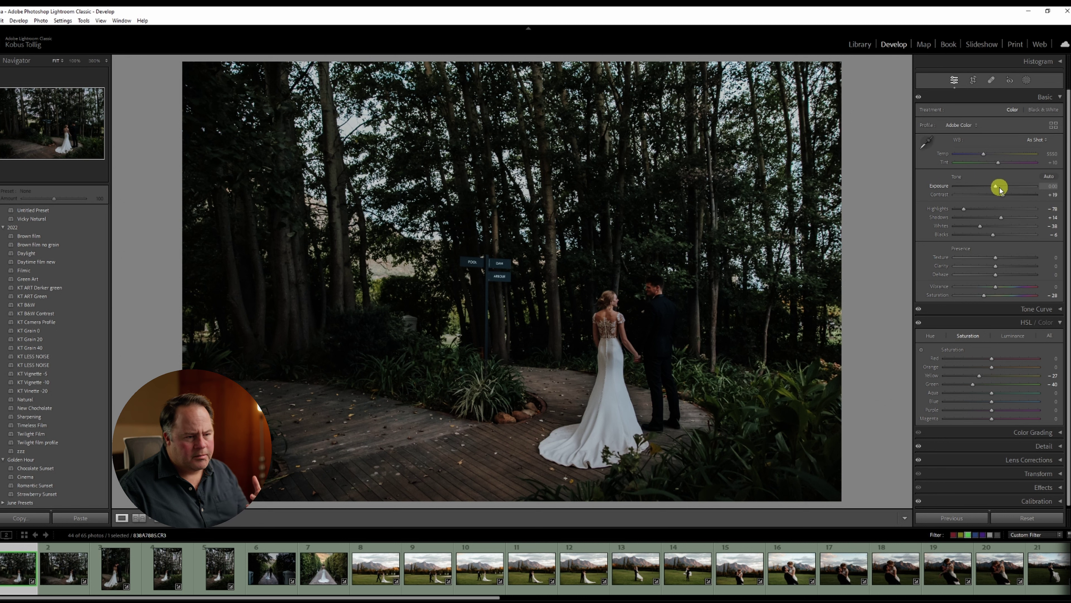
Set Exposure to +0.66 and Shadows to +57 on the forest path photo, and apply the Daylight preset
left_click_drag(999, 190, 1015, 218)
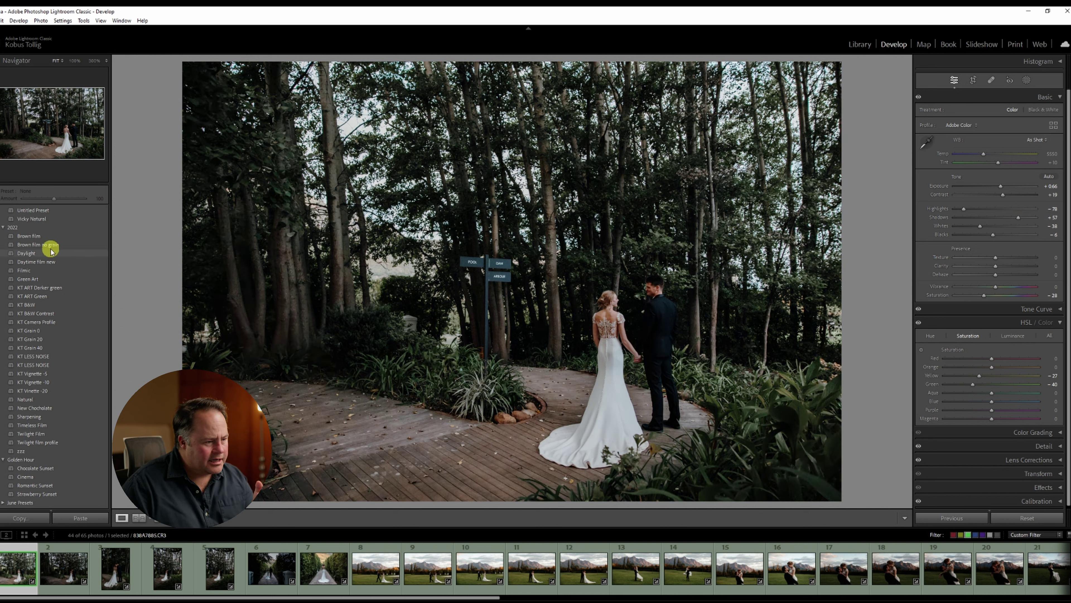
left_click(51, 252)
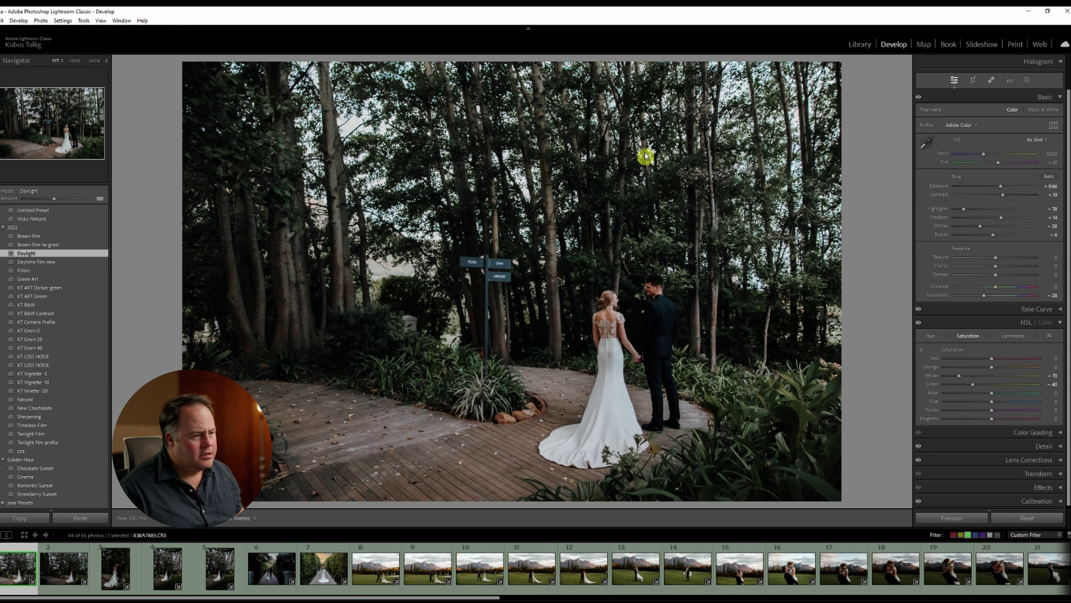
Add a linear gradient down over the treetops with Exposure -0.21
key("m")
left_click_drag(634, 113, 605, 256)
left_click_drag(996, 165, 994, 167)
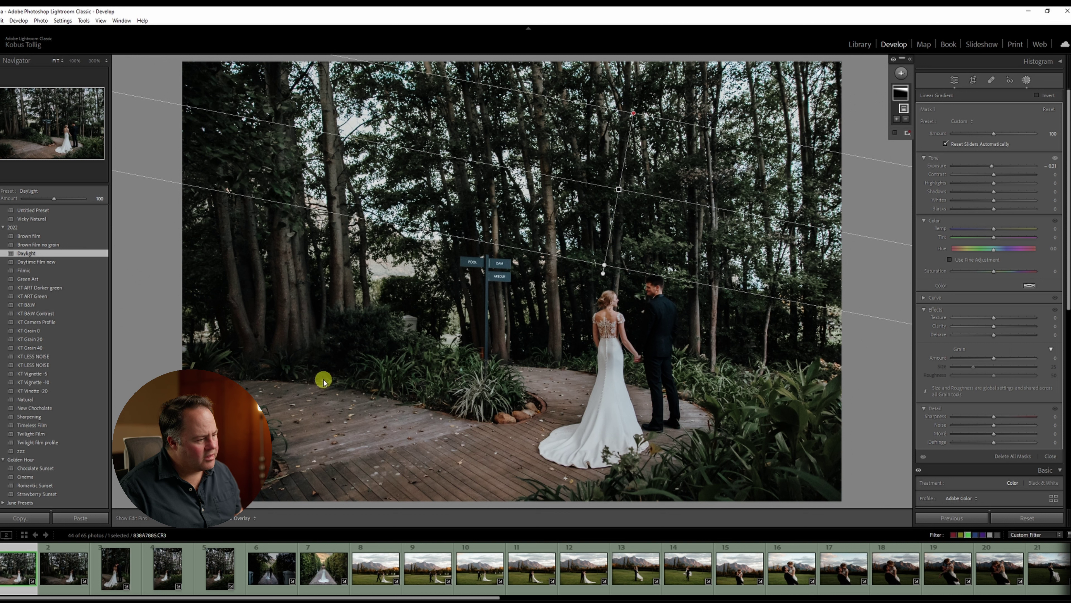
Add a second linear gradient from the lower-left over the wooden path with Exposure -0.48
left_click(334, 481)
left_click(336, 473)
left_click_drag(340, 467, 391, 322)
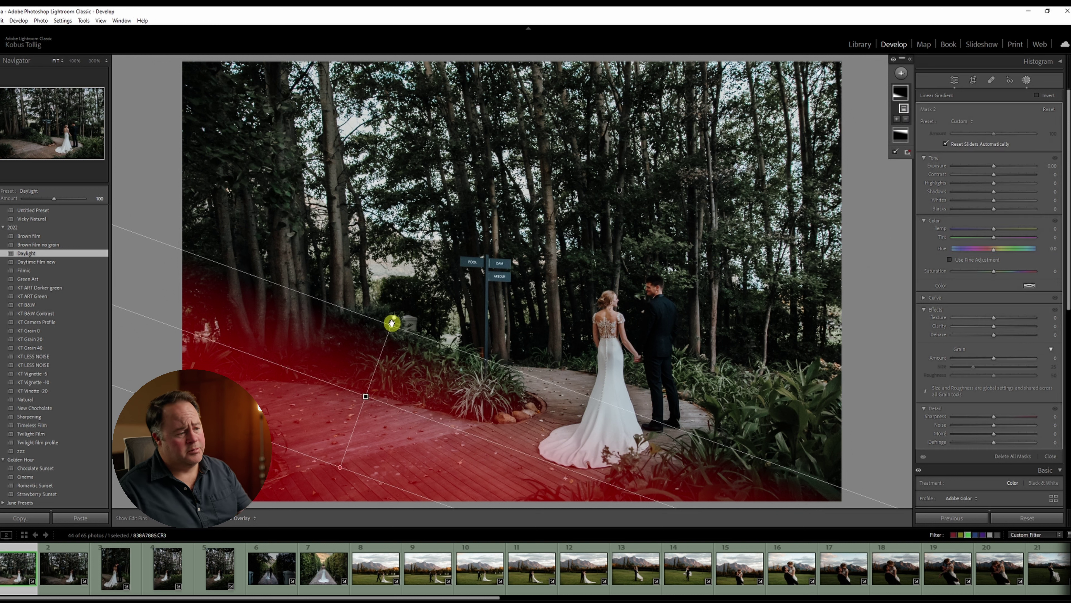
left_click_drag(996, 167, 989, 166)
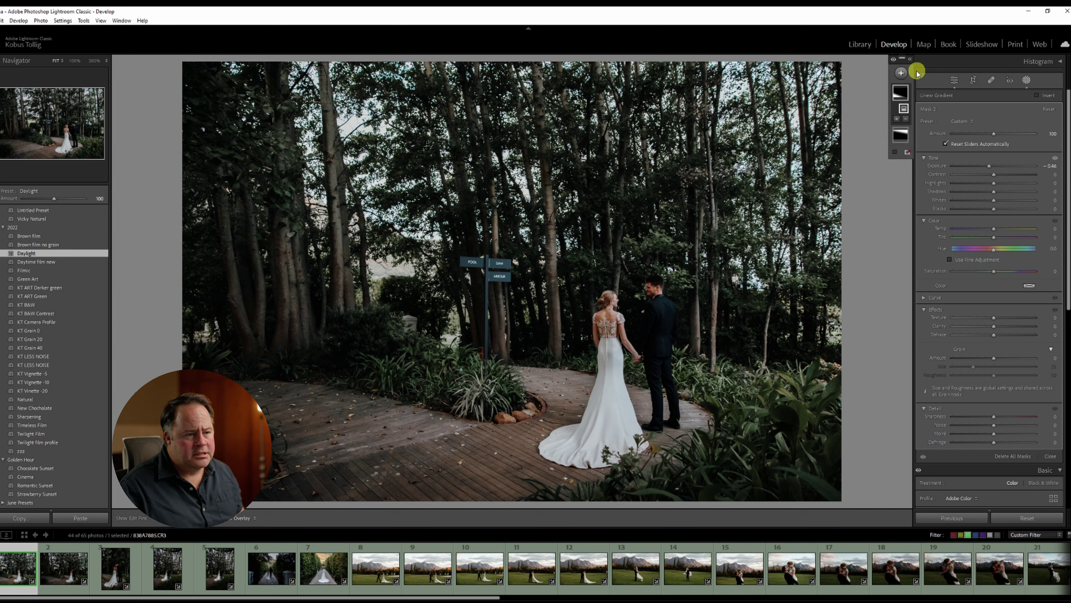
Create an Objects mask covering the bride and groom
left_click(902, 73)
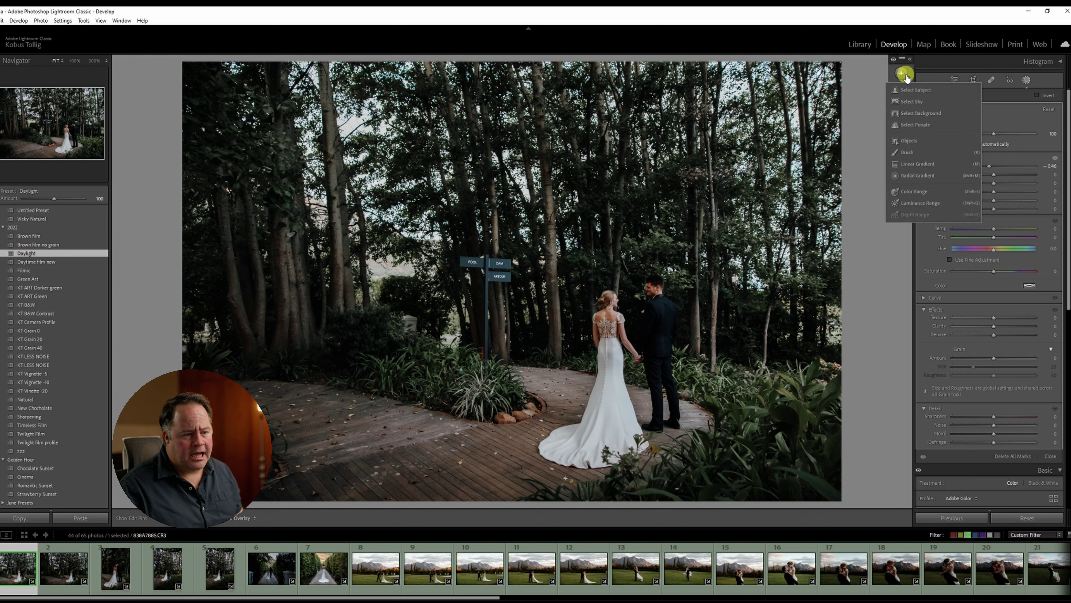
left_click(908, 140)
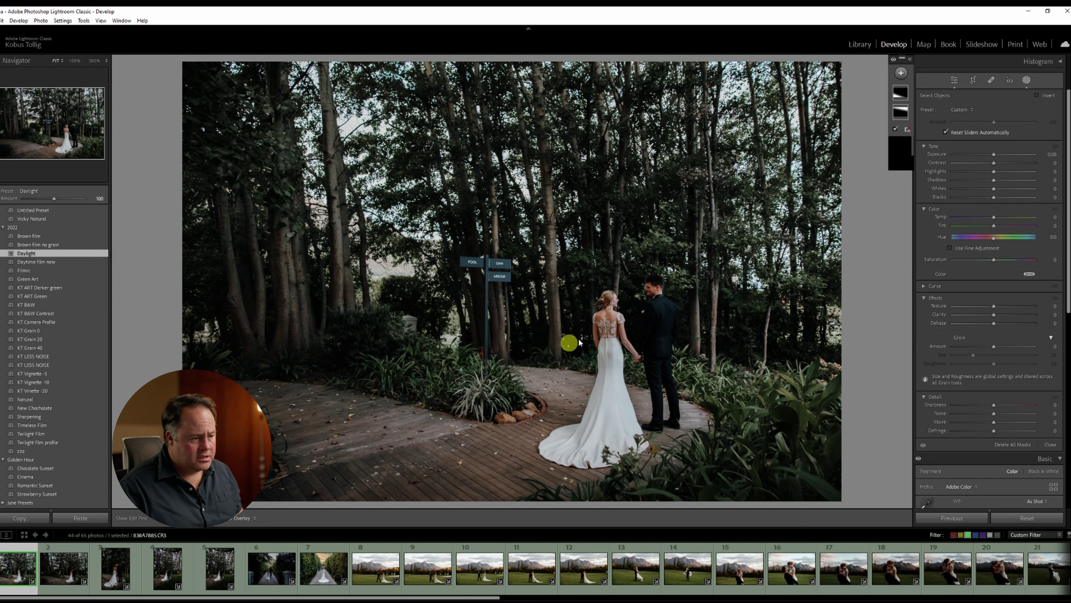
mouse_move(611, 309)
left_mouse_down()
mouse_move(622, 345)
mouse_move(613, 434)
mouse_move(627, 443)
mouse_move(565, 452)
mouse_move(599, 419)
mouse_move(610, 365)
mouse_move(635, 339)
mouse_move(663, 421)
mouse_move(650, 280)
left_mouse_up()
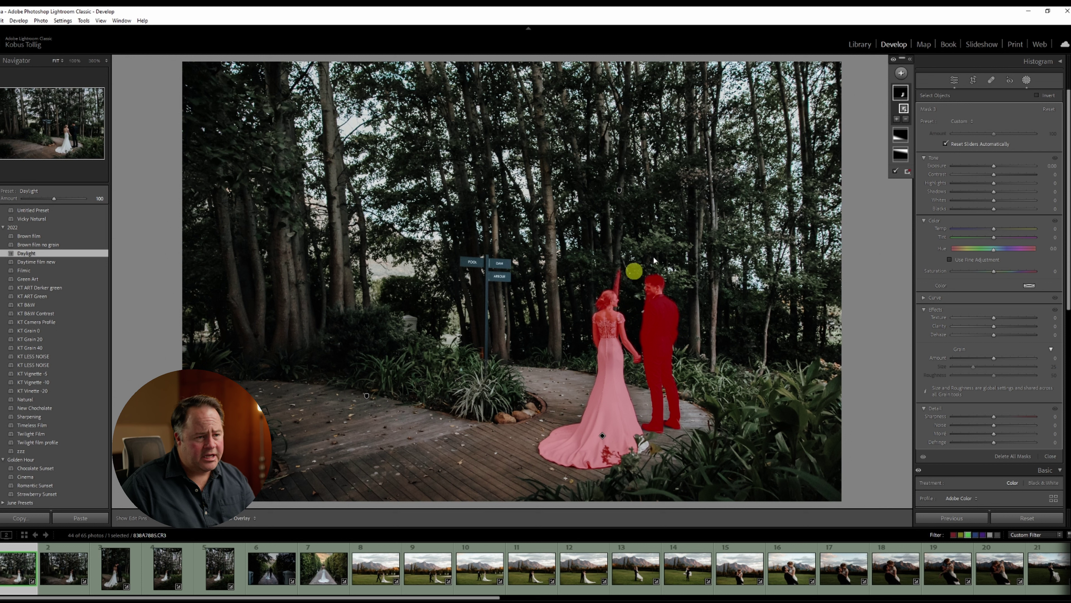
Subtract the stray area above the bride's head from the couple's mask with a small brush
left_click(906, 120)
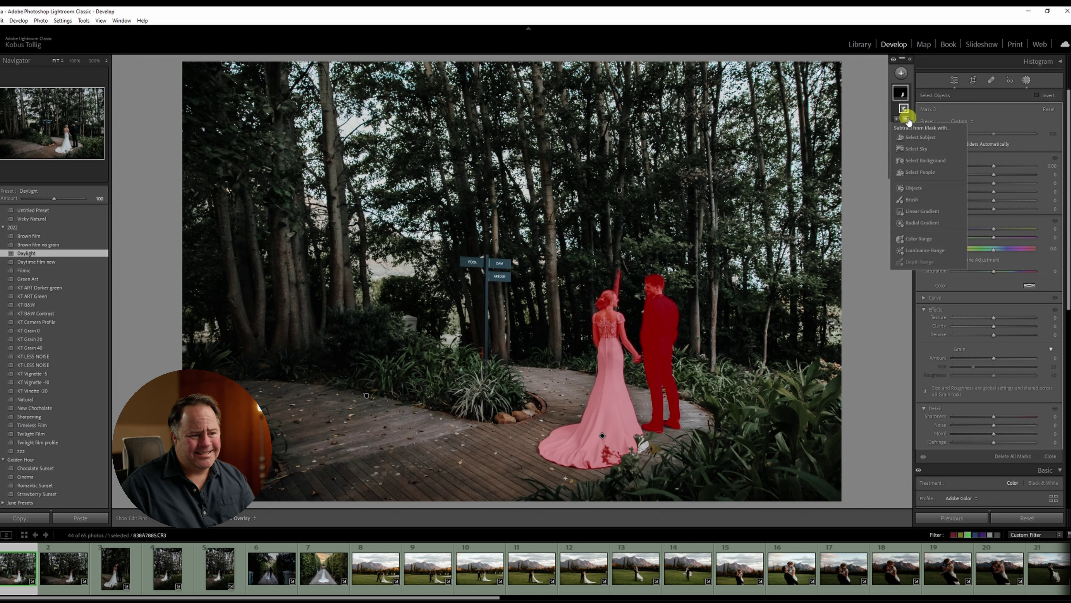
left_click(913, 198)
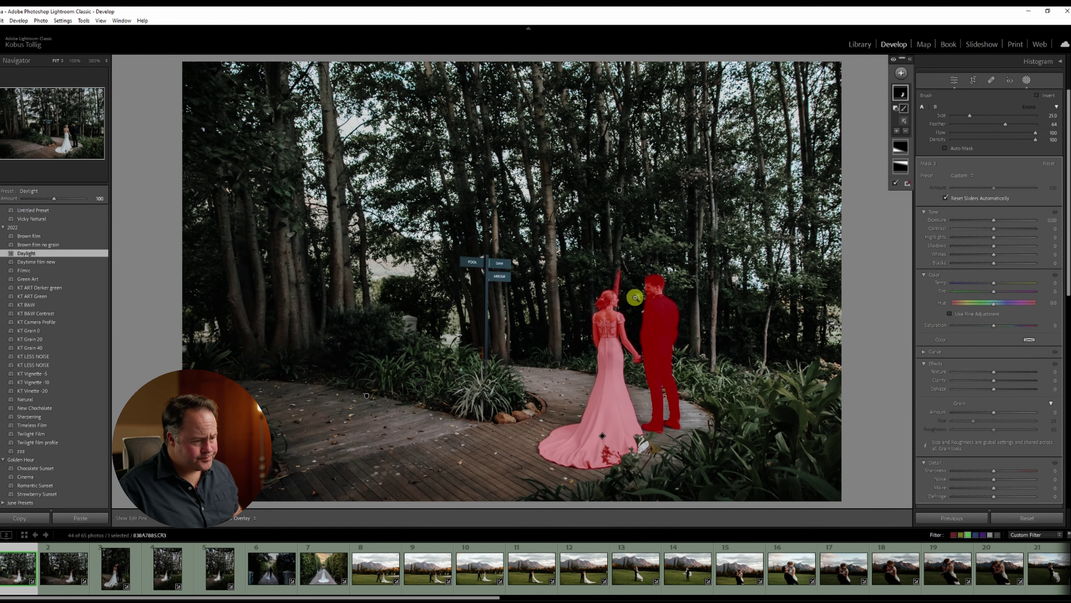
left_click(636, 297)
scroll(614, 292, "down", 5)
left_click(622, 283)
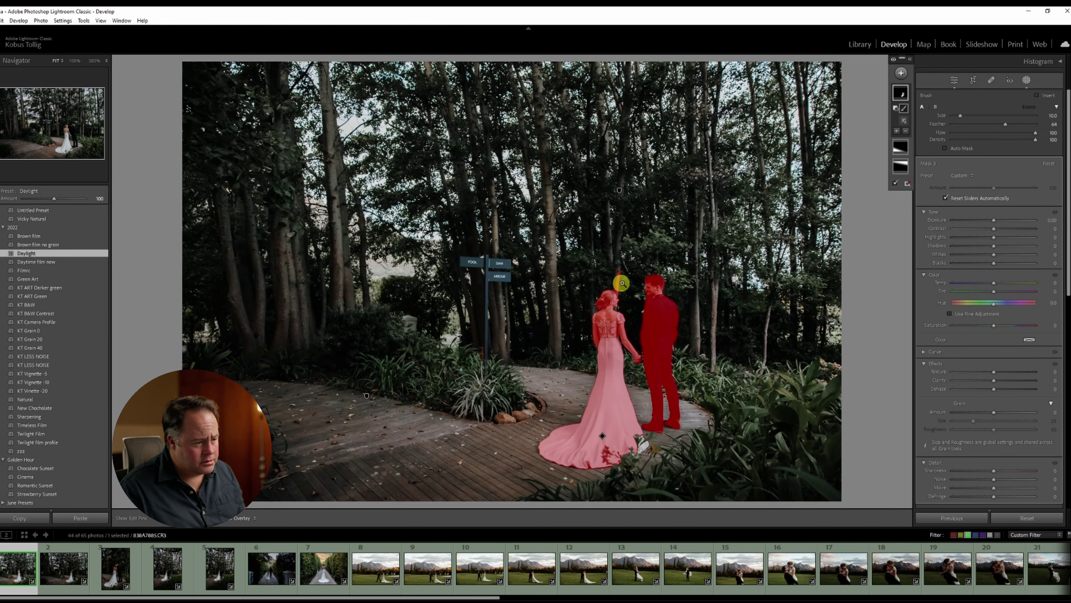
left_click(623, 283)
mouse_move(619, 308)
left_mouse_down()
mouse_move(603, 285)
mouse_move(630, 324)
mouse_move(717, 338)
mouse_move(694, 405)
mouse_move(687, 486)
mouse_move(693, 323)
left_mouse_up()
scroll(686, 335, "down", 1)
scroll(687, 334, "down", 2)
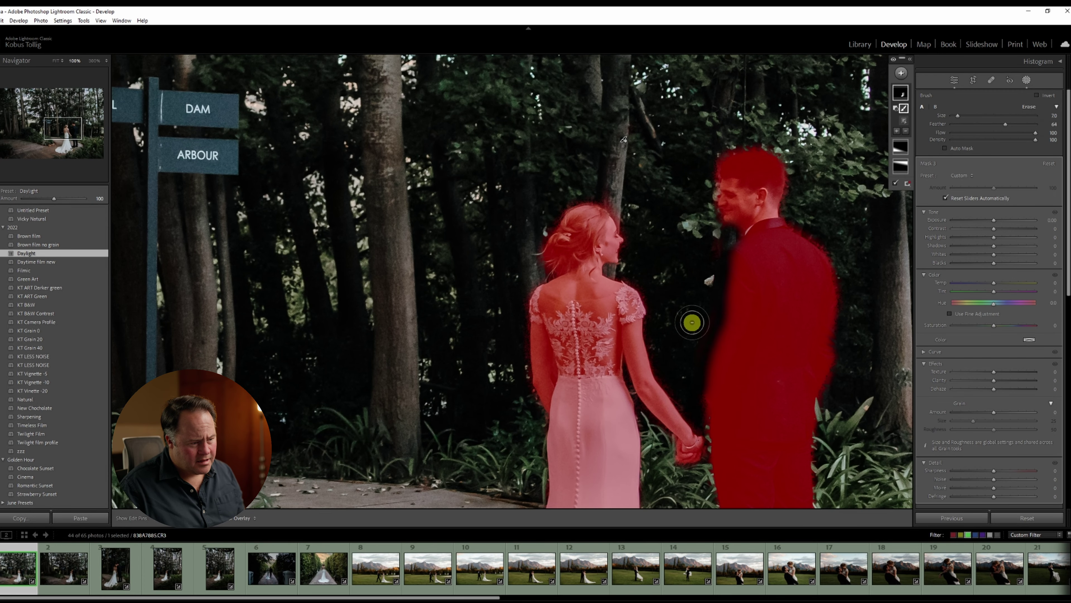
Paint the groom's front edge back into the couple's mask and raise the mask's Exposure slightly
key("alt")
mouse_move(737, 265)
left_mouse_down()
mouse_move(723, 297)
mouse_move(738, 261)
mouse_move(710, 375)
mouse_move(732, 279)
mouse_move(732, 302)
mouse_move(727, 269)
left_mouse_up()
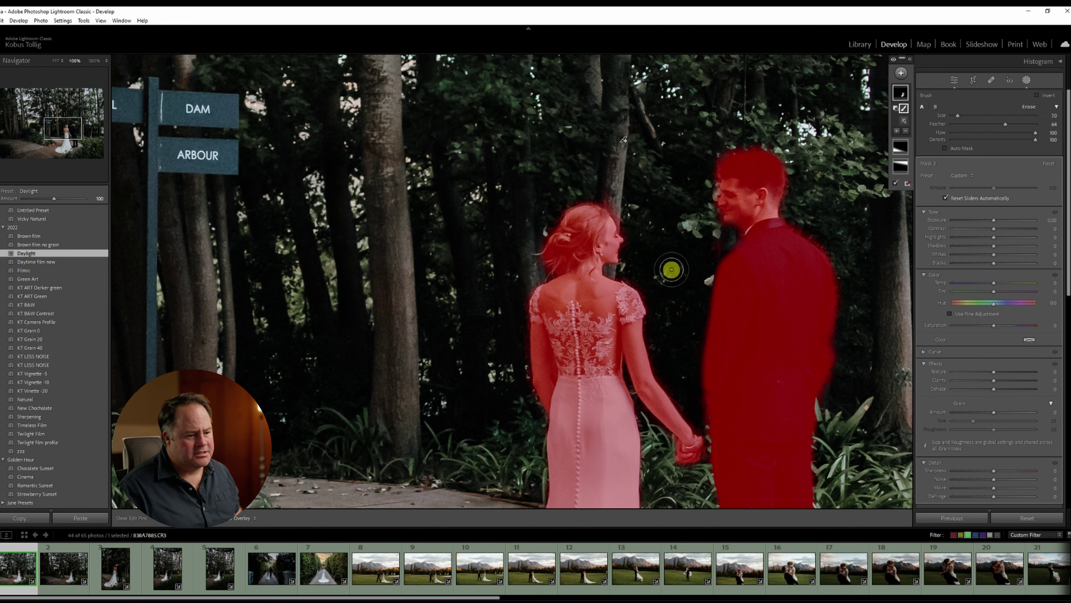
left_click_drag(671, 269, 674, 268)
left_click(676, 268)
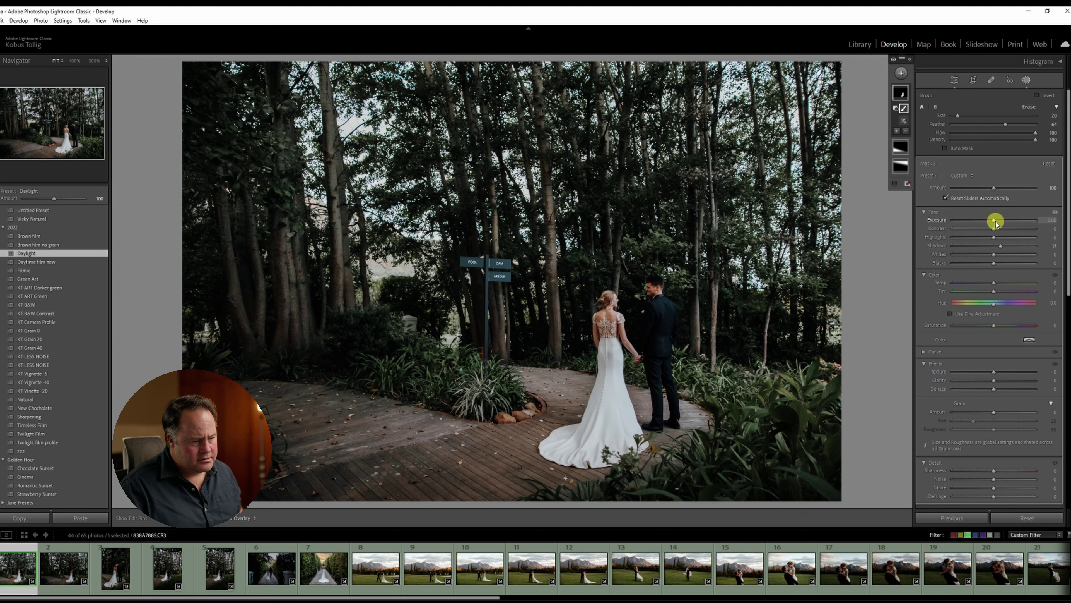
left_click_drag(994, 220, 998, 225)
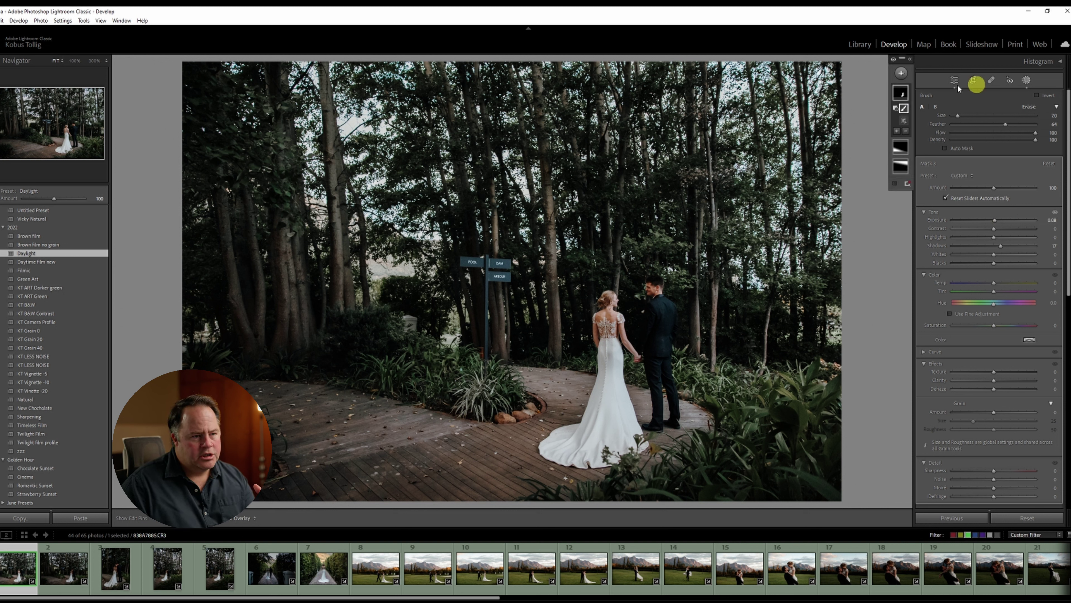
Show the mask overlay and subtract the bride and her dress from the couple's mask with another brush
left_click(907, 133)
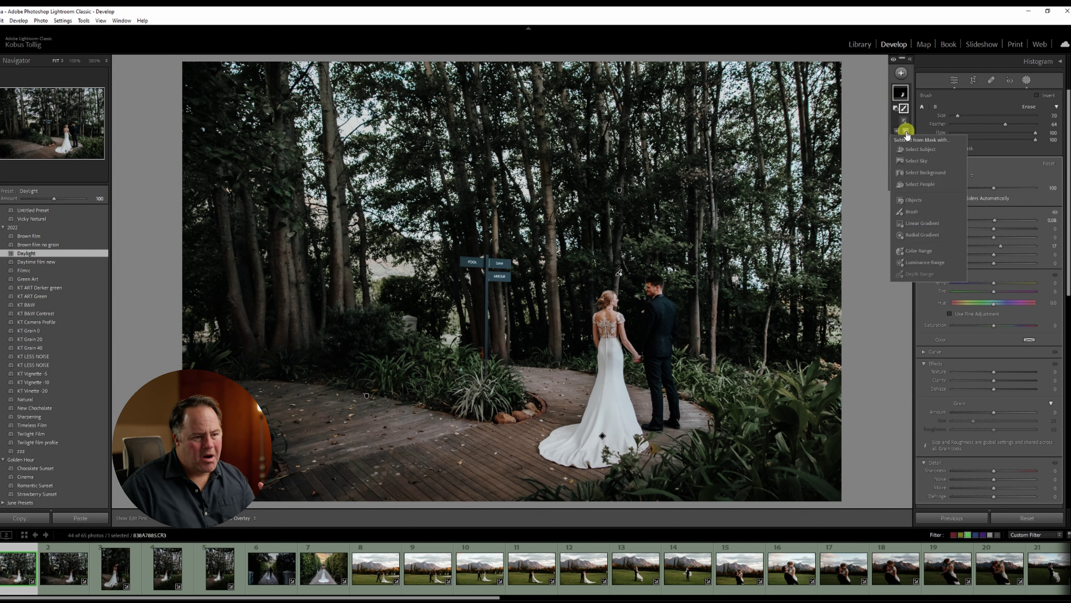
left_click(921, 214)
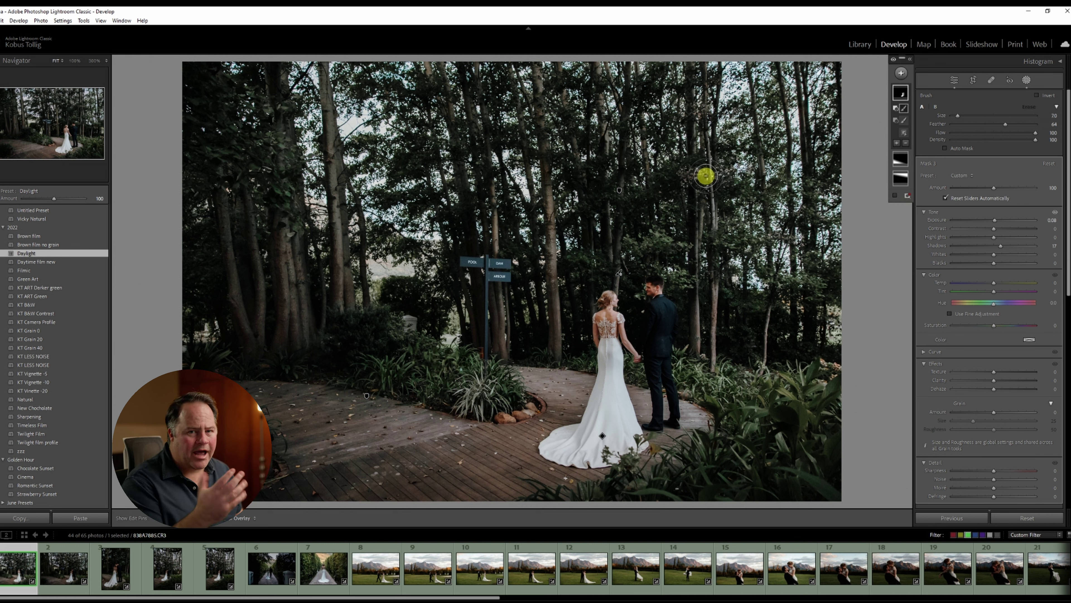
key("o")
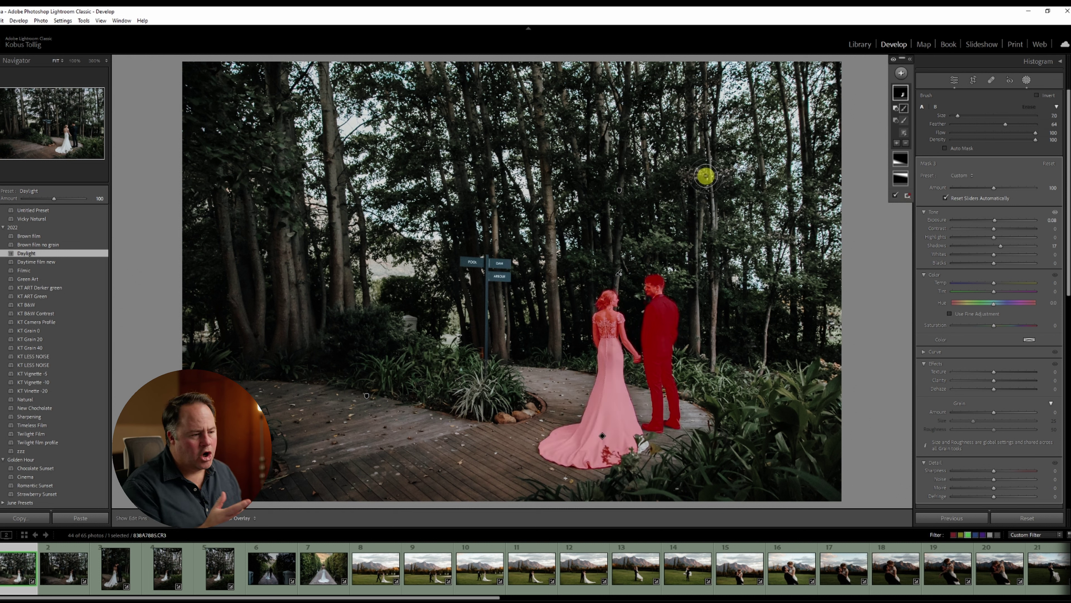
mouse_move(606, 297)
left_mouse_down()
mouse_move(610, 338)
mouse_move(609, 303)
mouse_move(618, 323)
mouse_move(606, 344)
mouse_move(628, 374)
mouse_move(629, 344)
mouse_move(598, 381)
mouse_move(601, 450)
mouse_move(615, 460)
mouse_move(638, 418)
mouse_move(636, 460)
mouse_move(600, 490)
mouse_move(583, 456)
mouse_move(570, 436)
left_mouse_up()
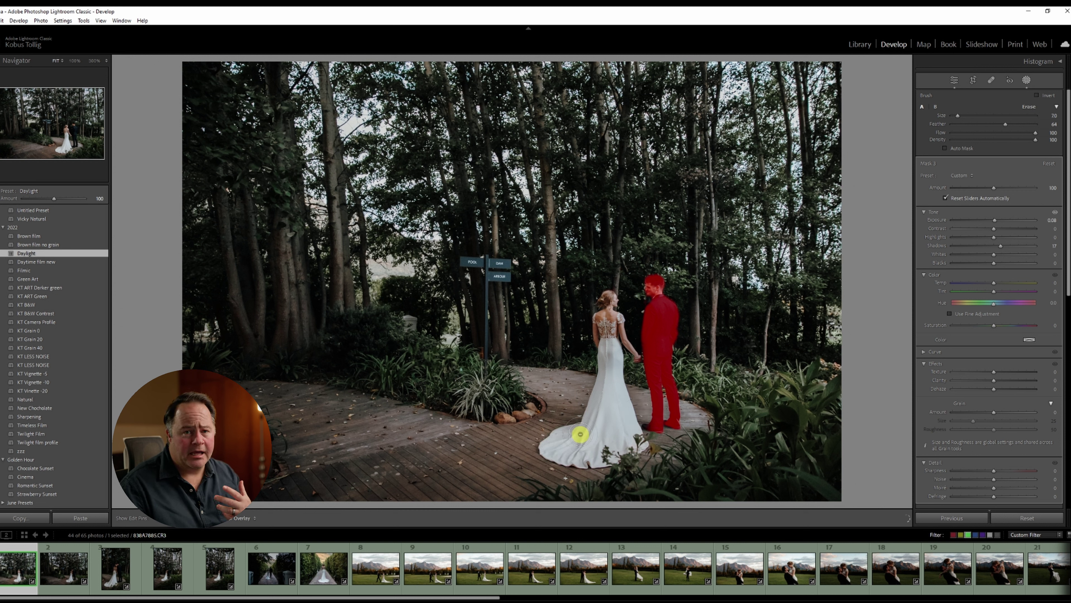
Set the groom's brush mask to exposure 0.25, sharpness 7 and noise 18
left_click_drag(580, 433, 580, 431)
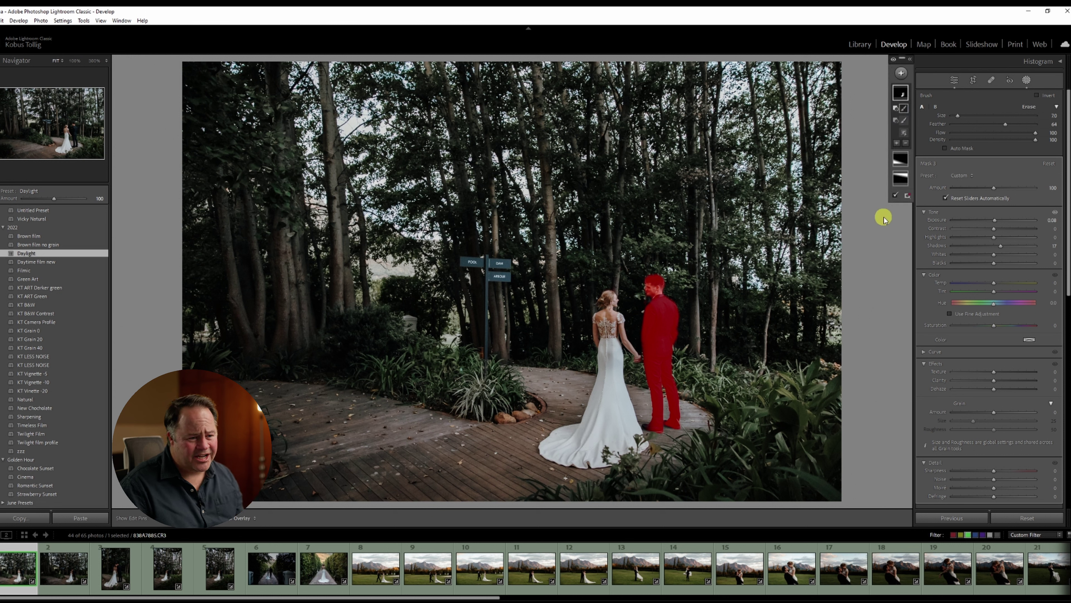
left_click(994, 221)
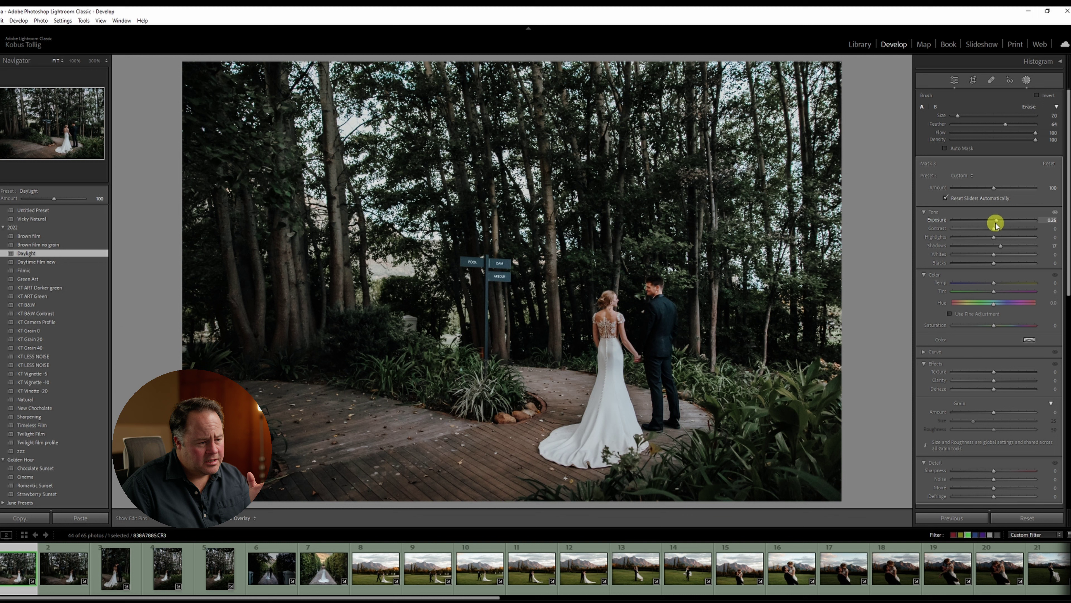
left_click(682, 326)
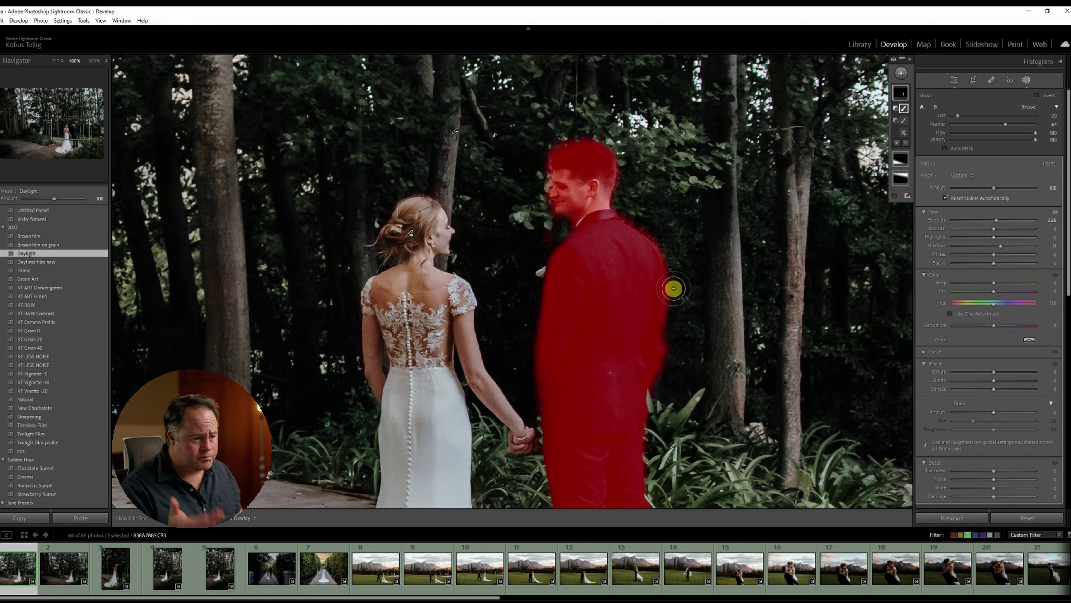
key("o")
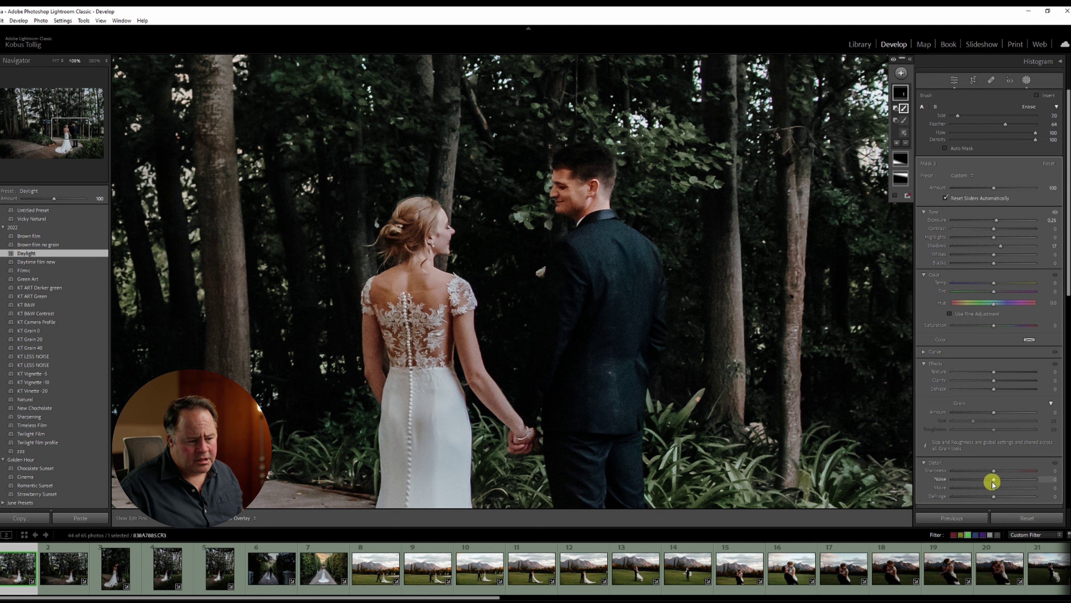
left_click_drag(994, 483, 995, 471)
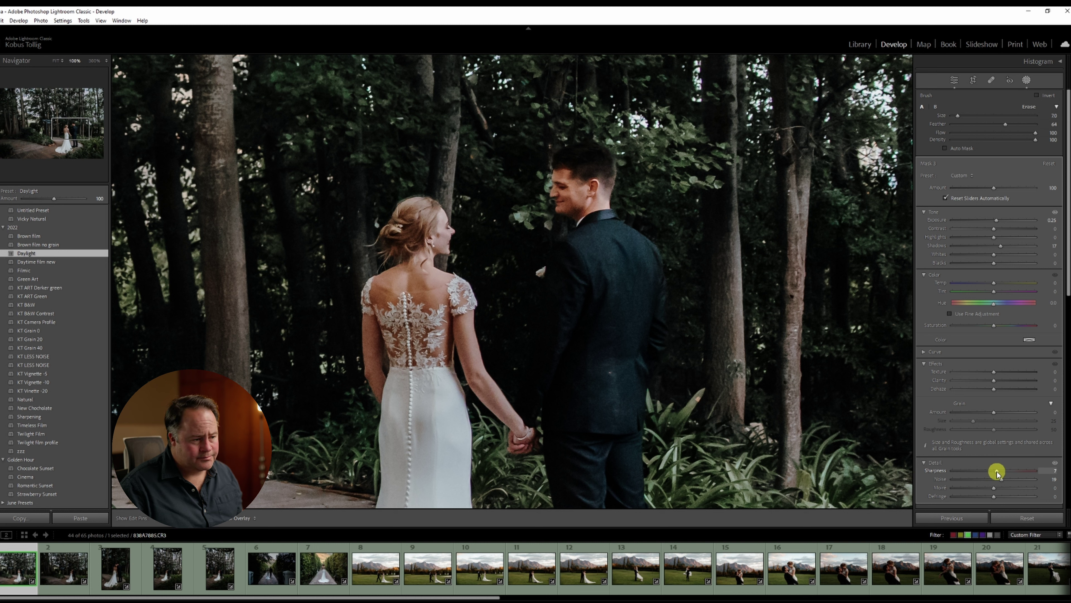
left_click_drag(996, 473, 996, 471)
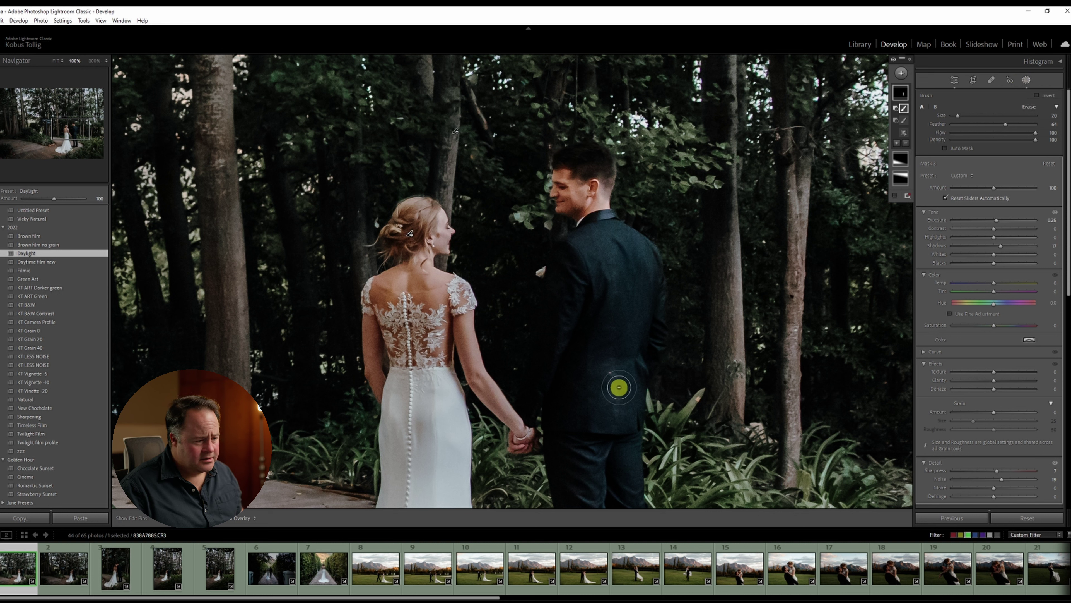
Remove the spot on the back of the groom's jacket using a remove brush sized about 16
key("q")
scroll(625, 377, "down", 10)
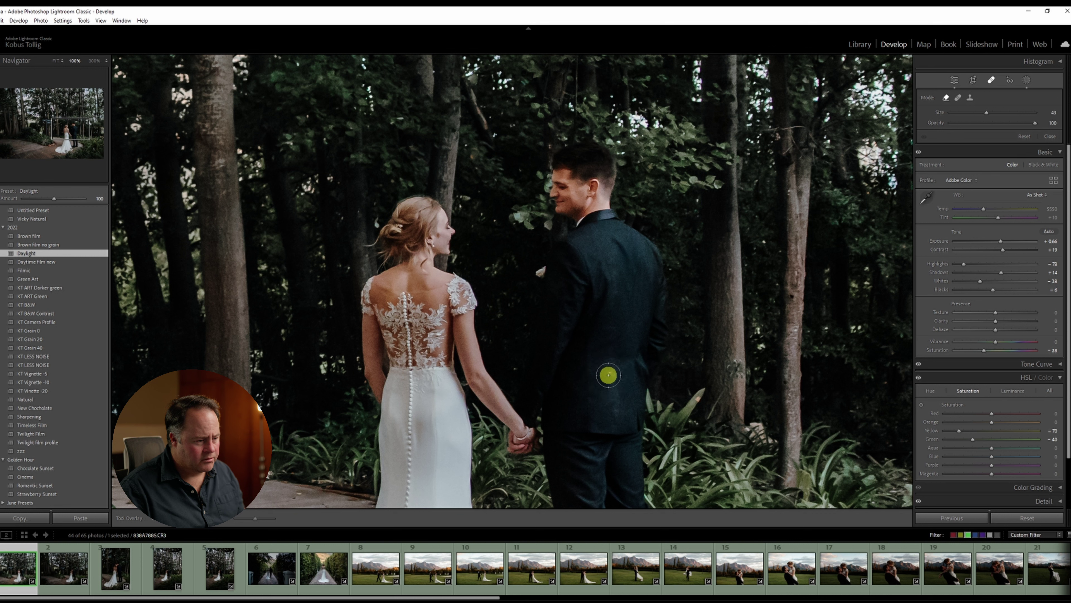
left_click(611, 373)
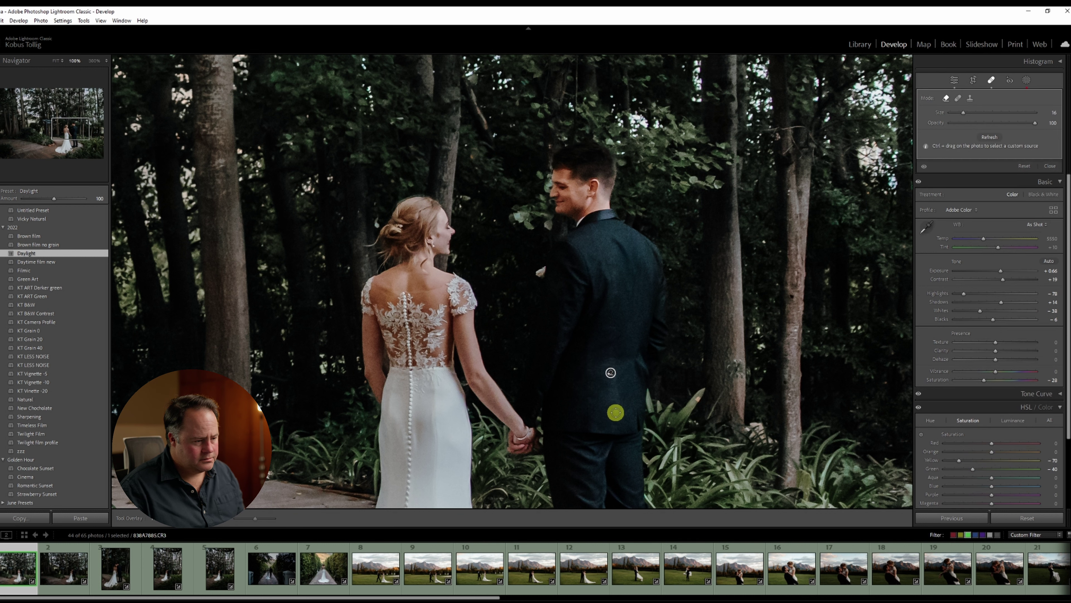
key("q")
left_click(814, 308)
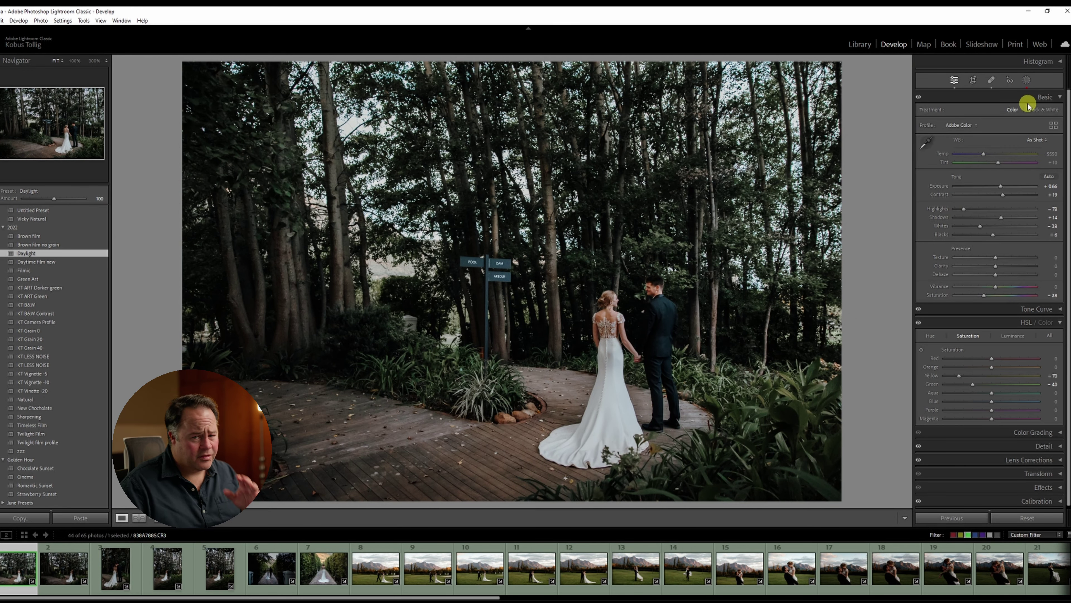
Reopen the groom's brush mask, reduce its exposure to 0.15 and leave masking
left_click(1026, 79)
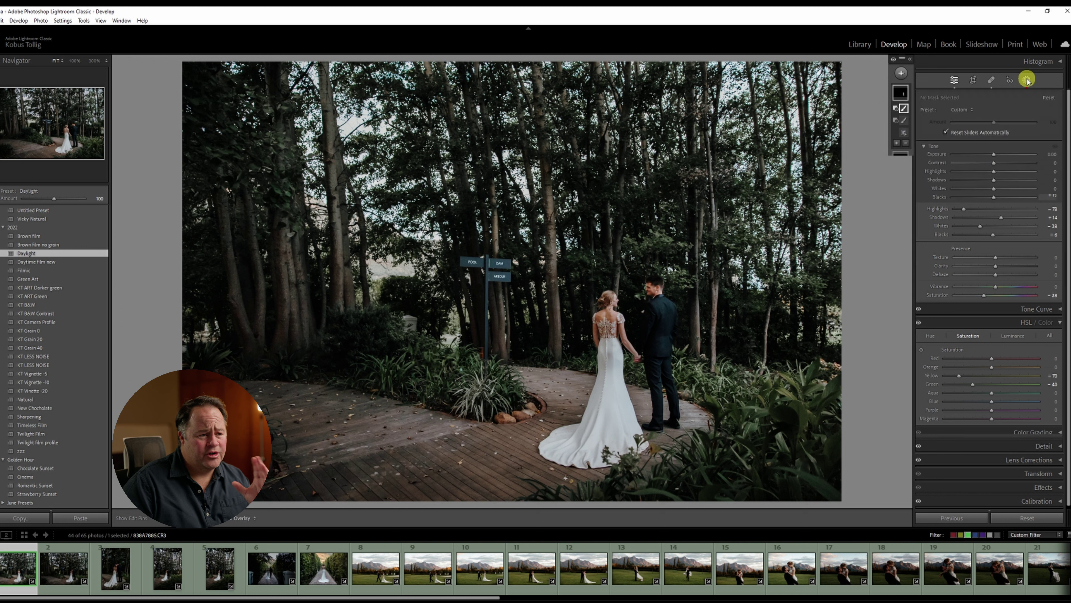
left_click(902, 92)
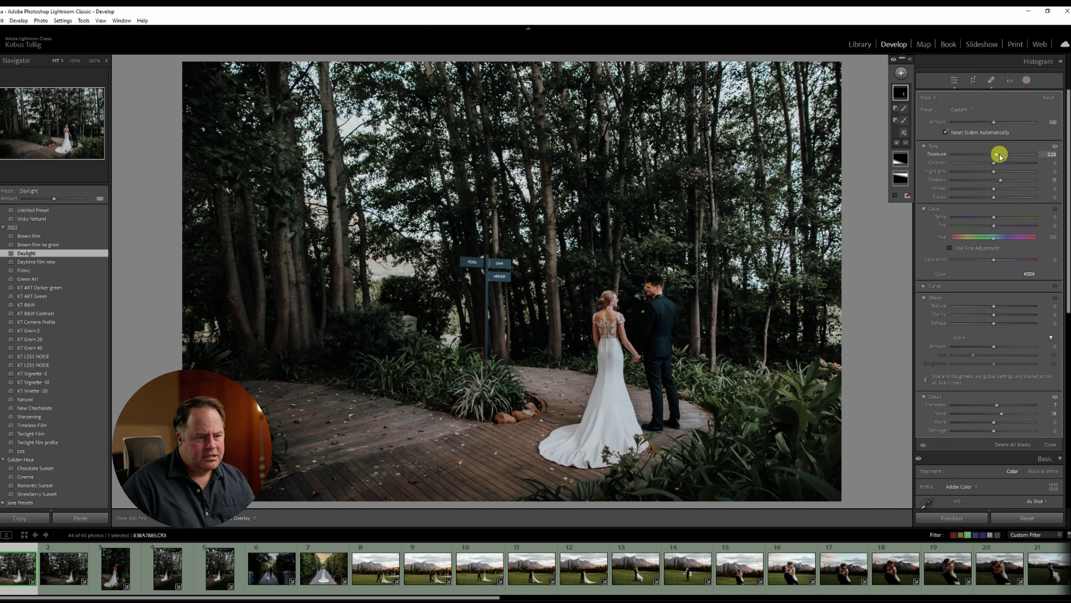
left_click(1050, 154)
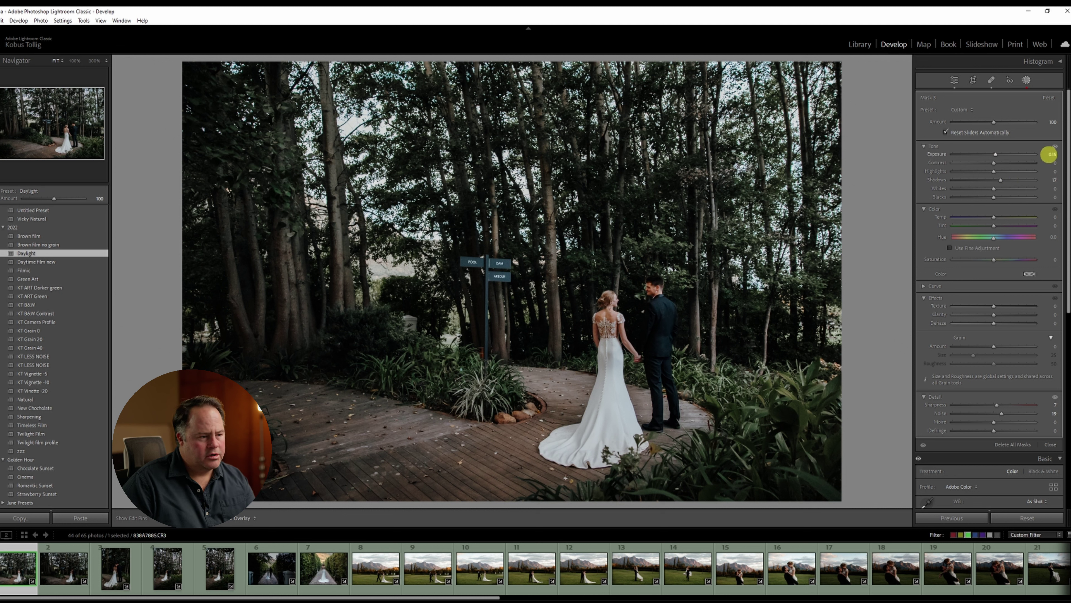
left_click_drag(1049, 155, 1048, 157)
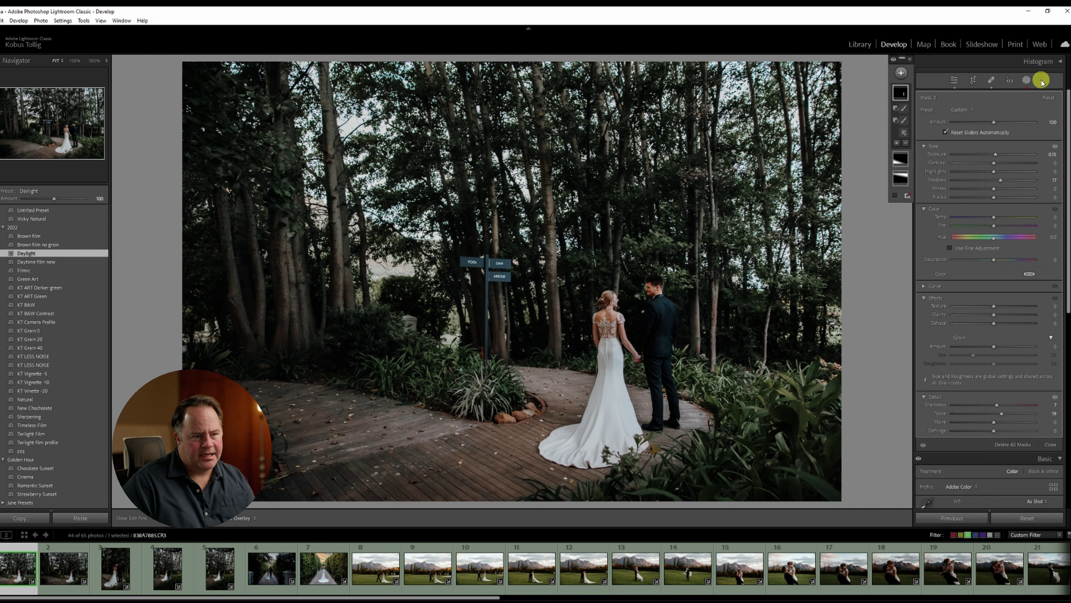
left_click(1027, 80)
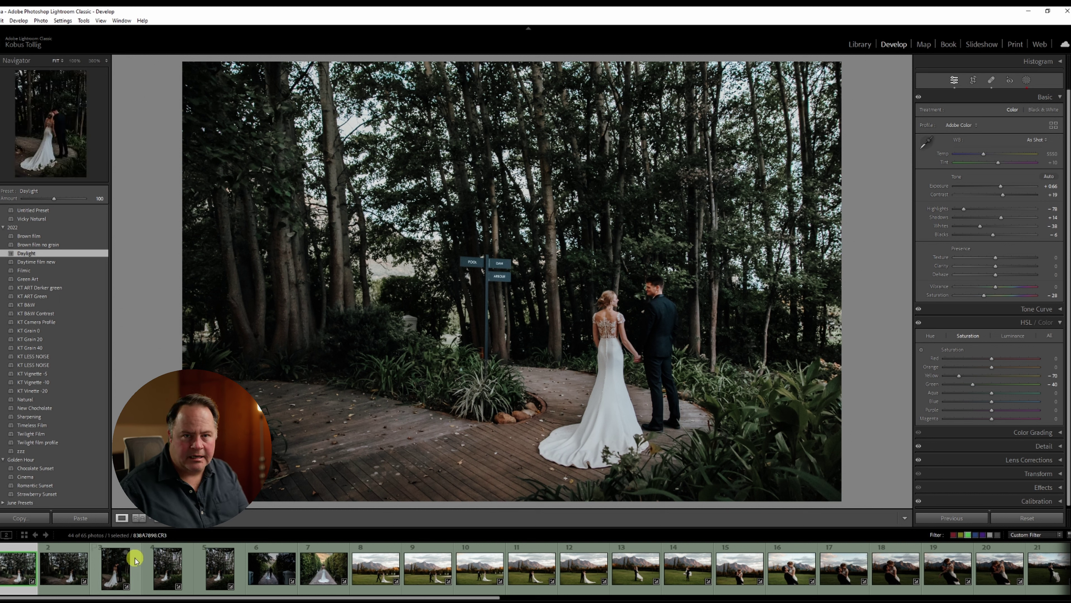
Synchronize this photo's develop settings to the next four photos, leaving out healing, crop and masking
left_click(218, 567, "shift")
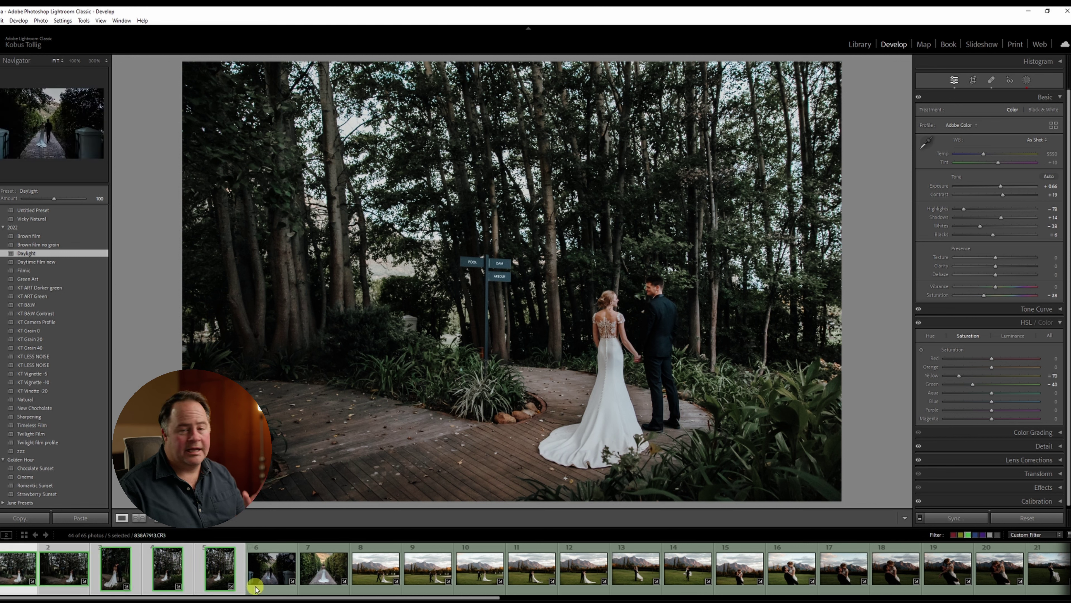
left_click(977, 519)
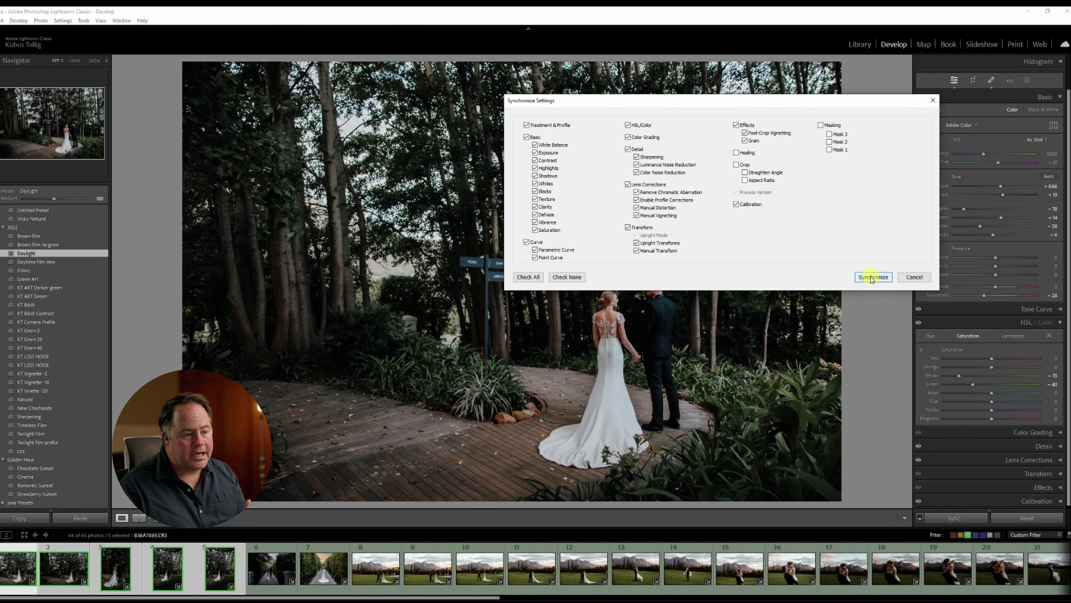
left_click(872, 278)
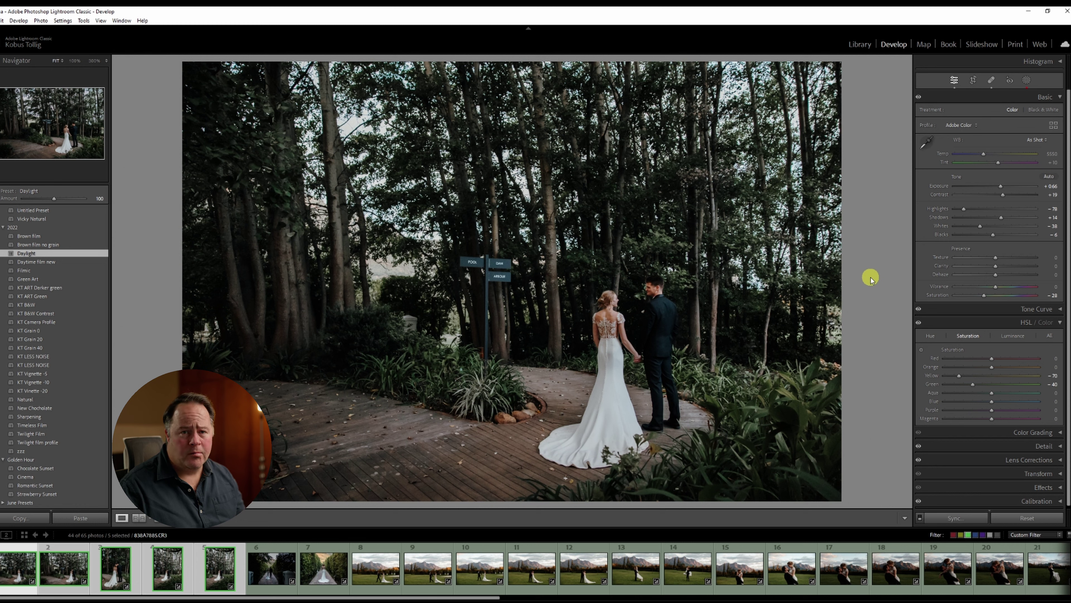
Mark the two finished landscape-format photos so they drop out of the green filter, labelling the second one red
key("x")
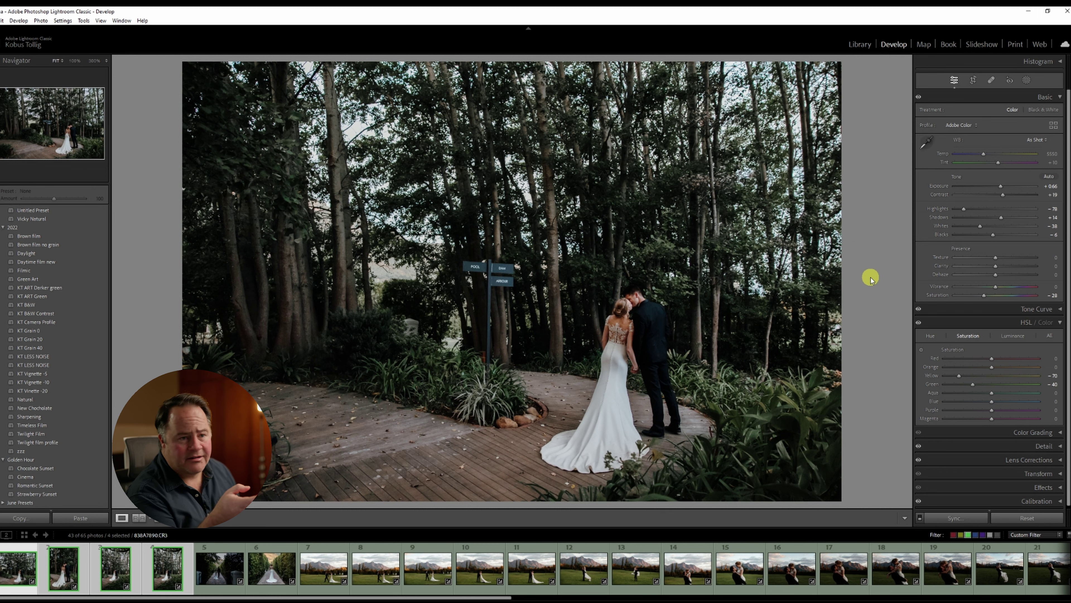
key("6")
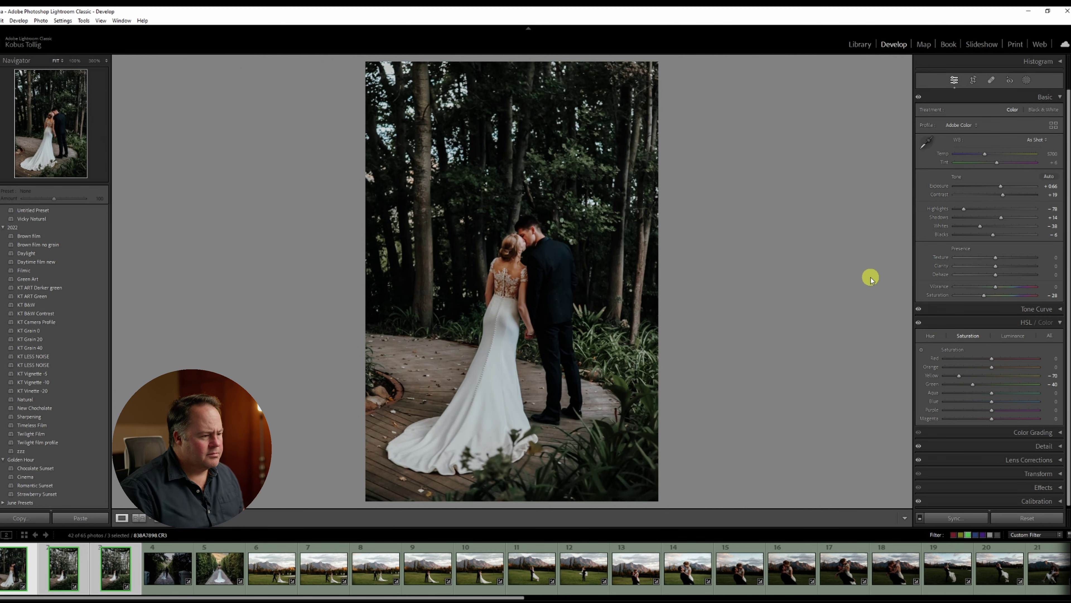
Slightly straighten the crop of the close portrait-format kiss photo, and set exposure to +0.87 and shadows to +40
left_click(973, 80)
left_click_drag(845, 211, 846, 199)
double_click(601, 322)
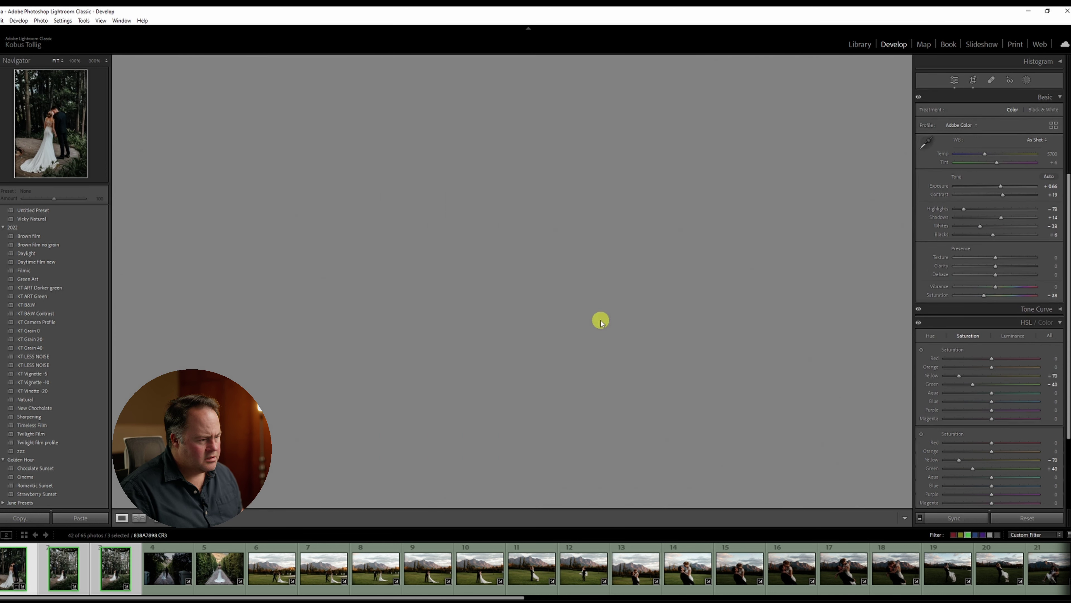
left_click_drag(1001, 189, 1010, 218)
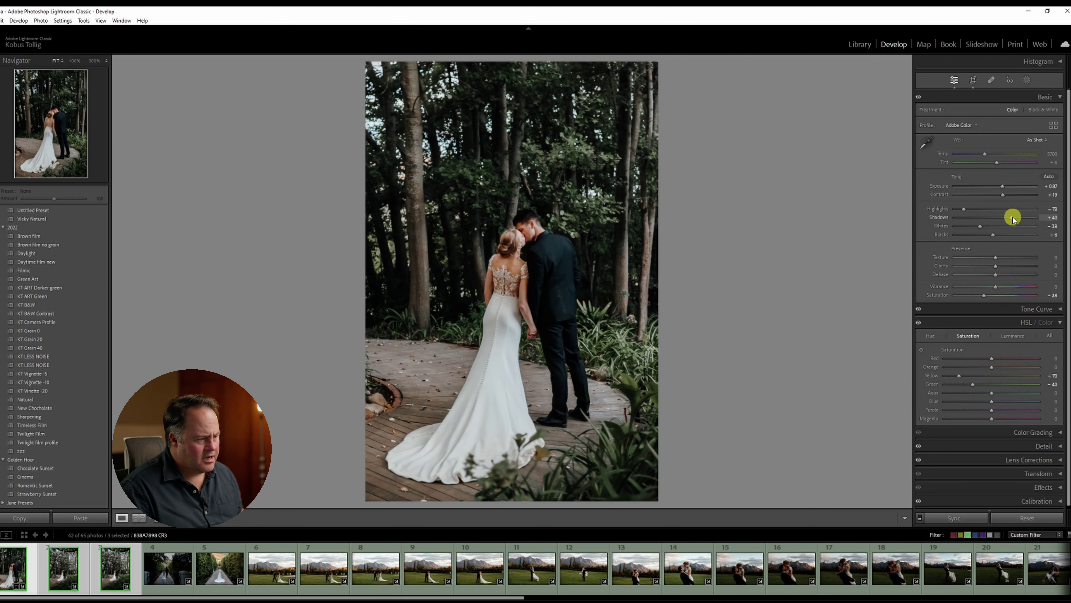
Remove the dust spot and the long vertical streaks from the back of the groom's jacket, and label the photo red
left_click(564, 304)
left_click(565, 304)
left_click(560, 284)
key("q")
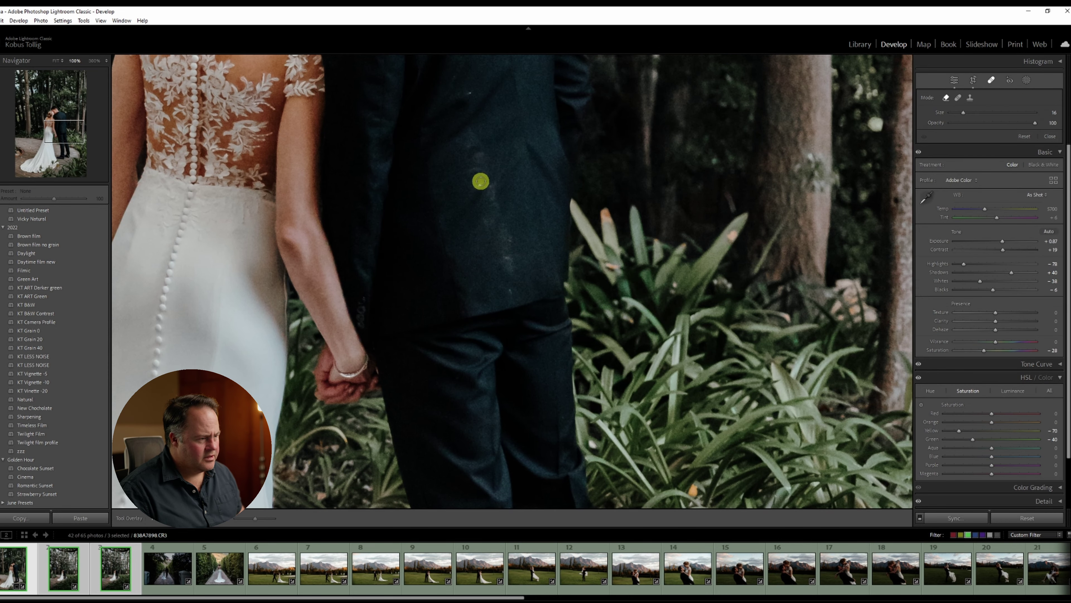
left_click(480, 188)
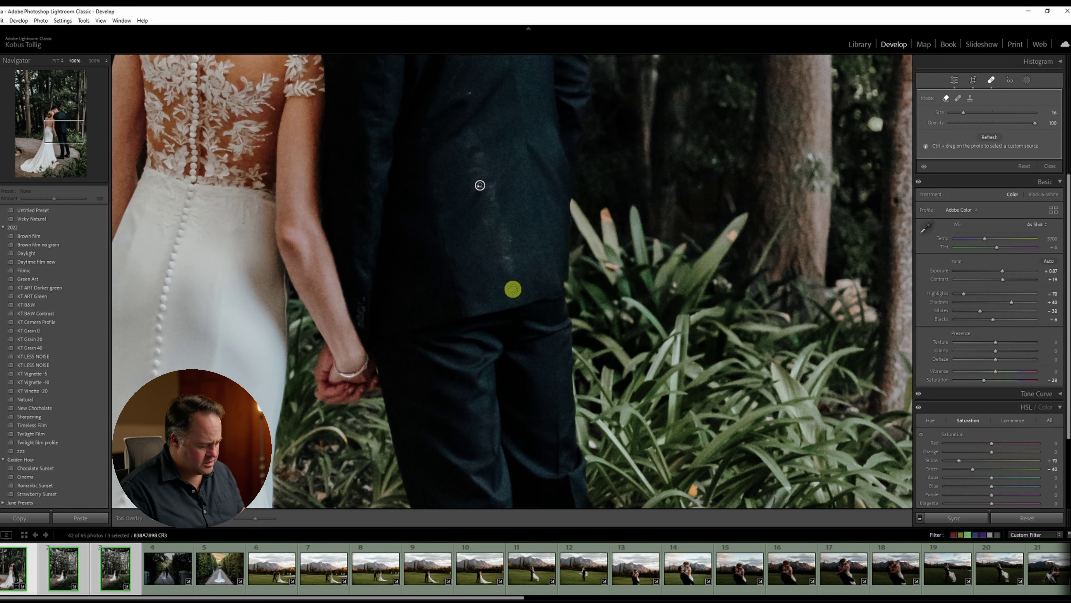
scroll(512, 289, "up", 5)
mouse_move(513, 288)
left_mouse_down()
mouse_move(501, 225)
mouse_move(490, 224)
mouse_move(493, 188)
left_mouse_up()
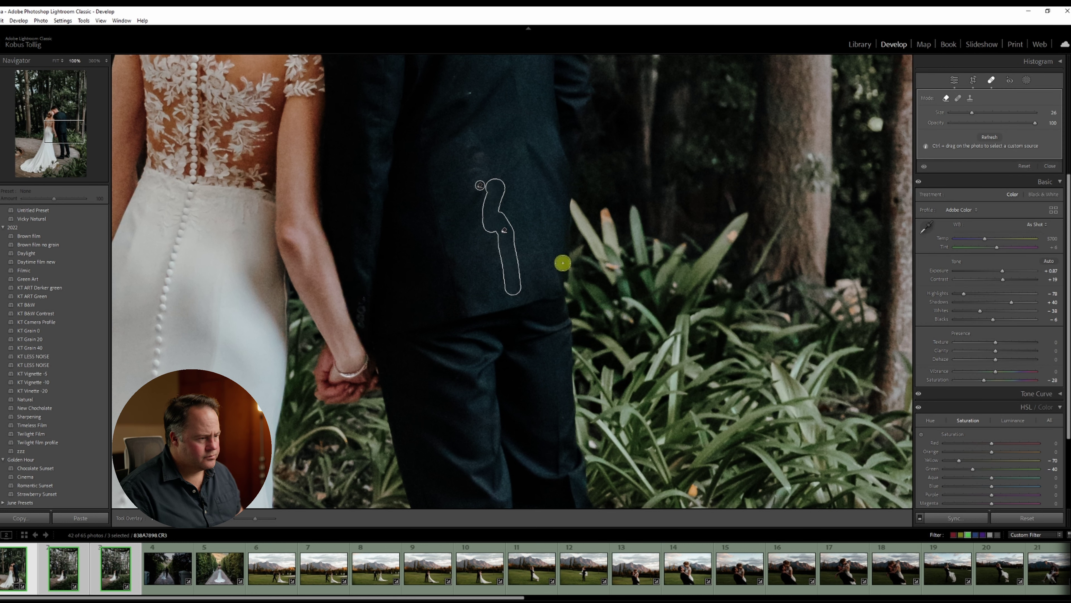
key("q")
left_click(702, 233)
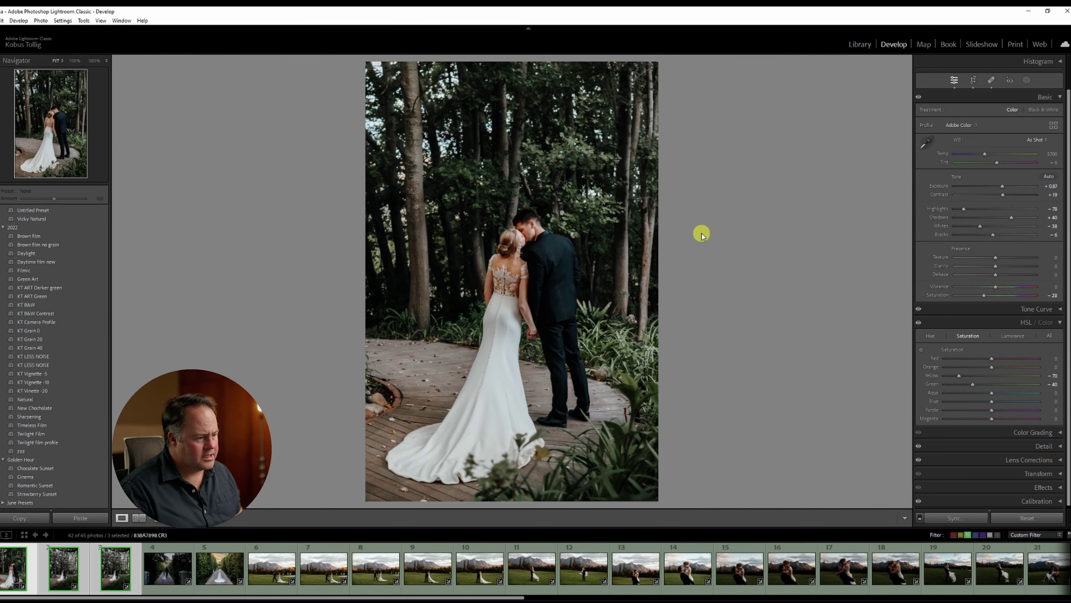
key("6")
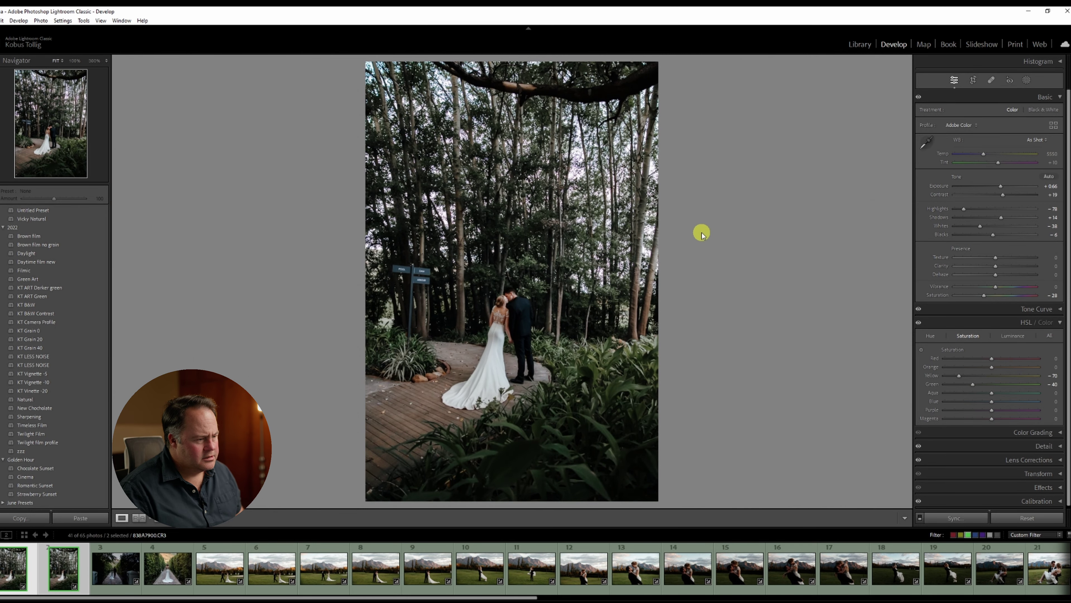
Straighten the wide portrait-format kiss photo by -2.21 degrees, reposition it within the crop frame, and apply the crop
left_click(973, 80)
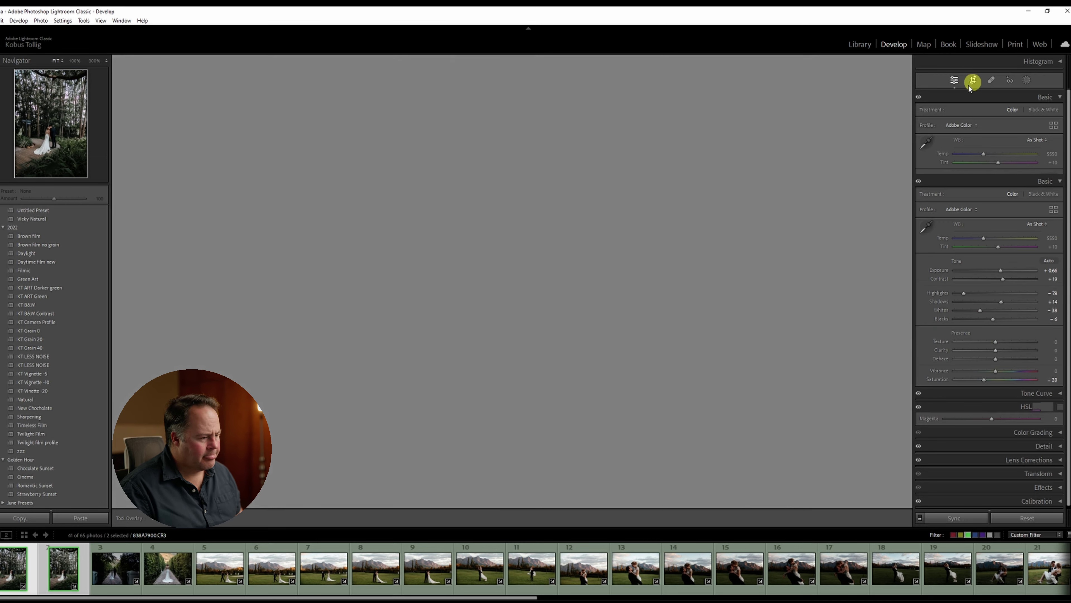
left_click_drag(759, 221, 751, 215)
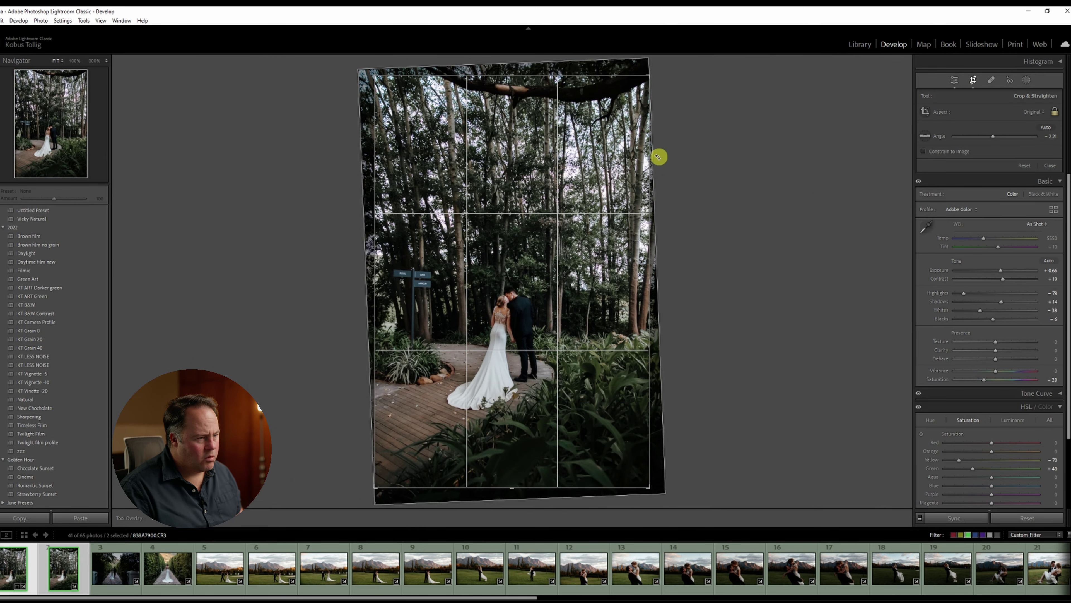
left_click_drag(610, 174, 605, 177)
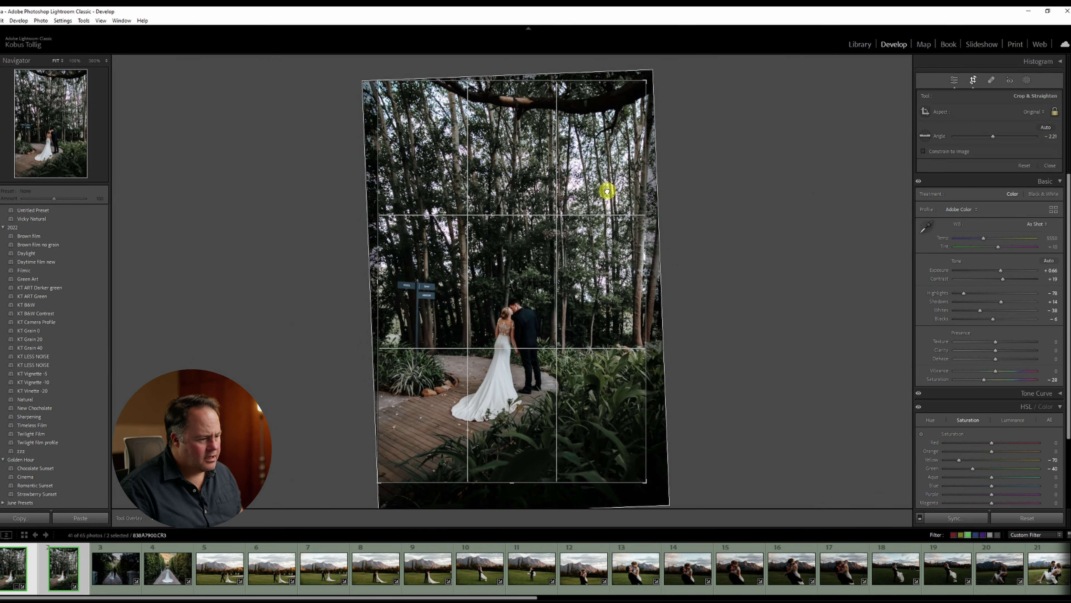
key("Return")
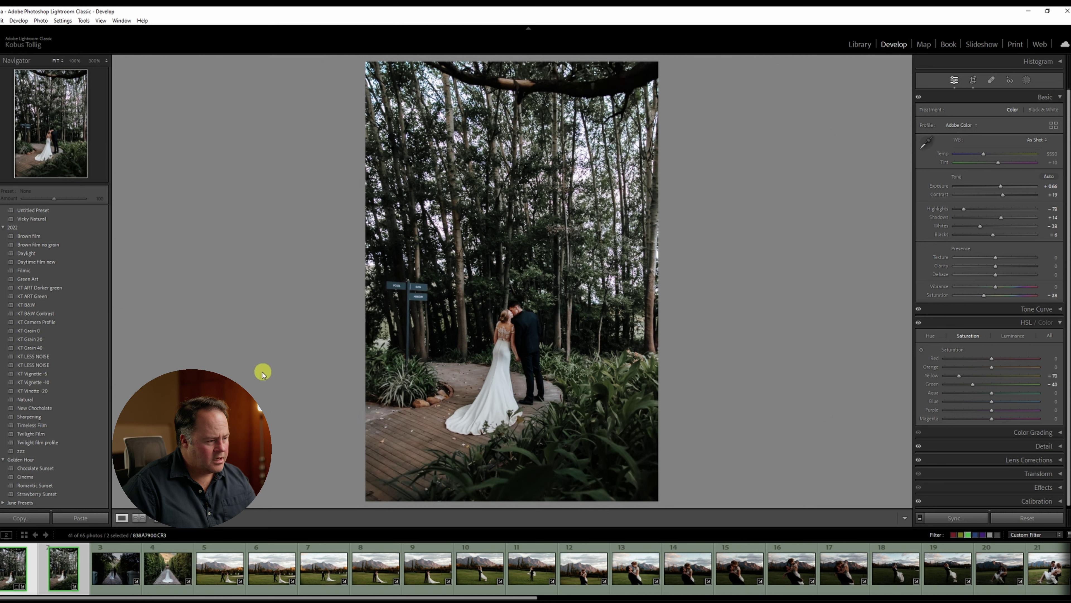
Add a linear gradient mask over the signpost side of the photo, darken its exposure slightly, and label the photo red
key("m")
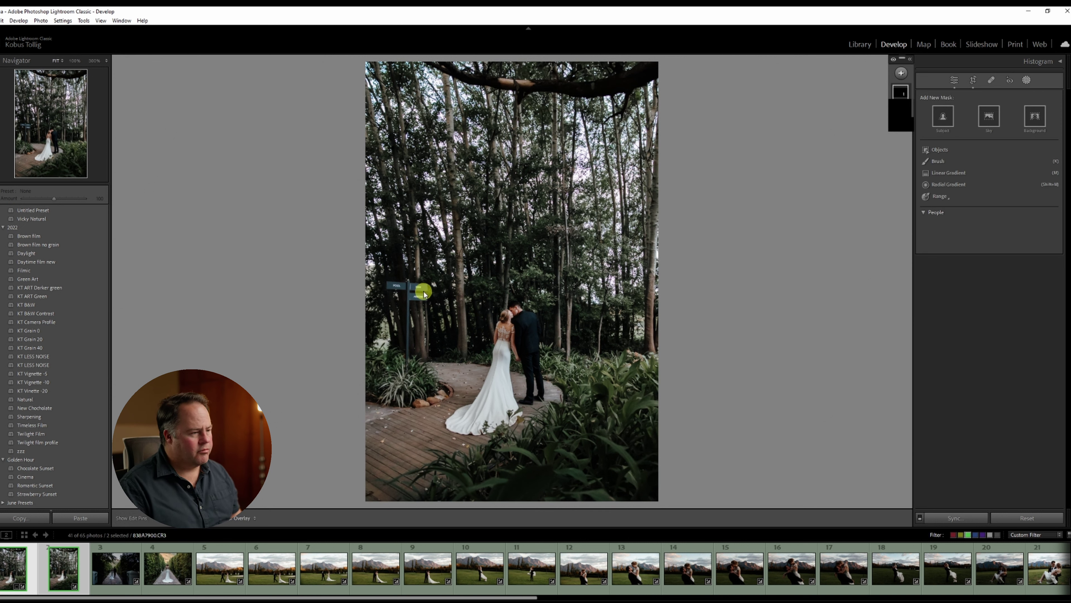
left_click_drag(390, 303, 443, 294)
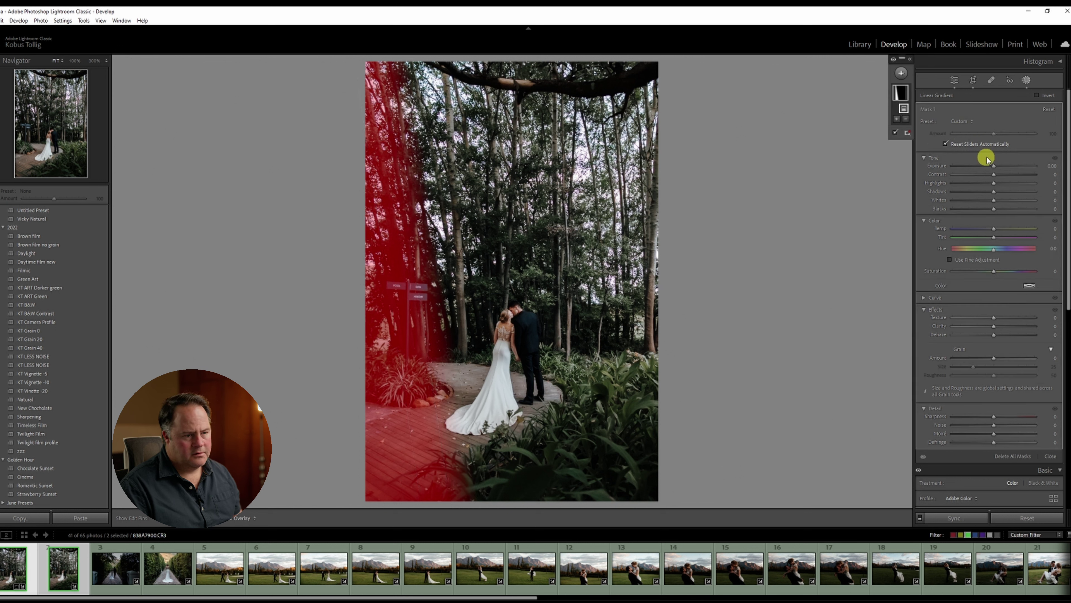
left_click_drag(996, 166, 994, 166)
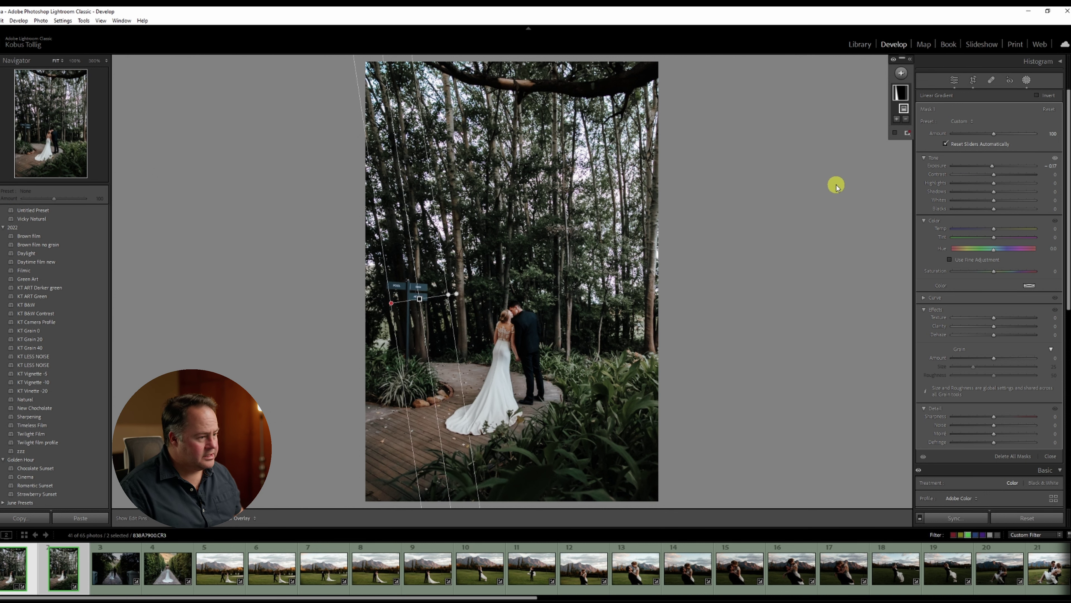
key("6")
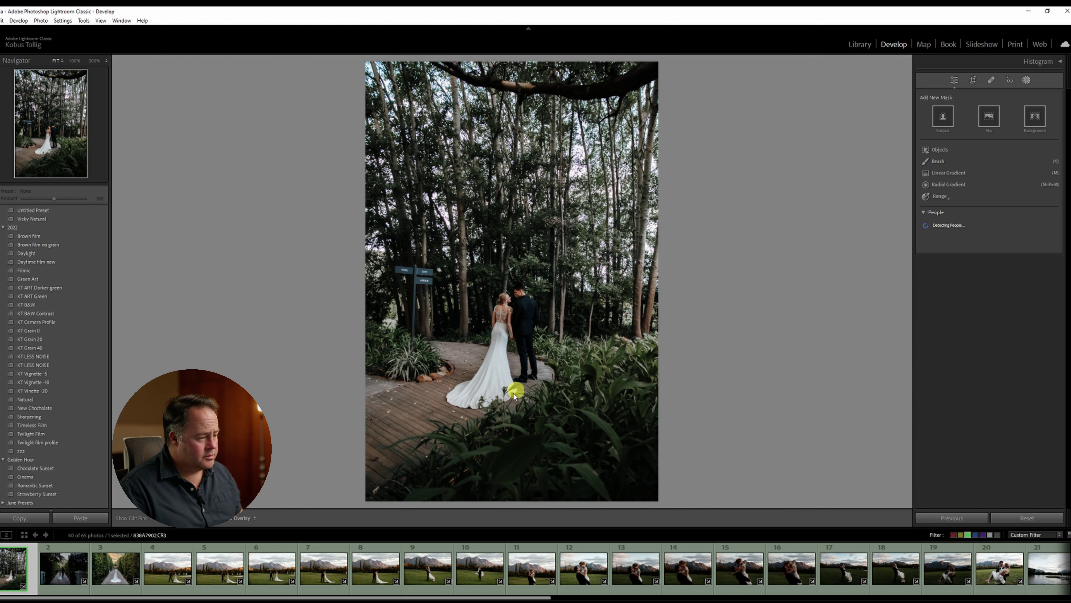
Add a linear gradient mask over the signpost and walkway side of the wide forest photo and darken its exposure slightly
key("m")
left_click_drag(433, 416, 486, 390)
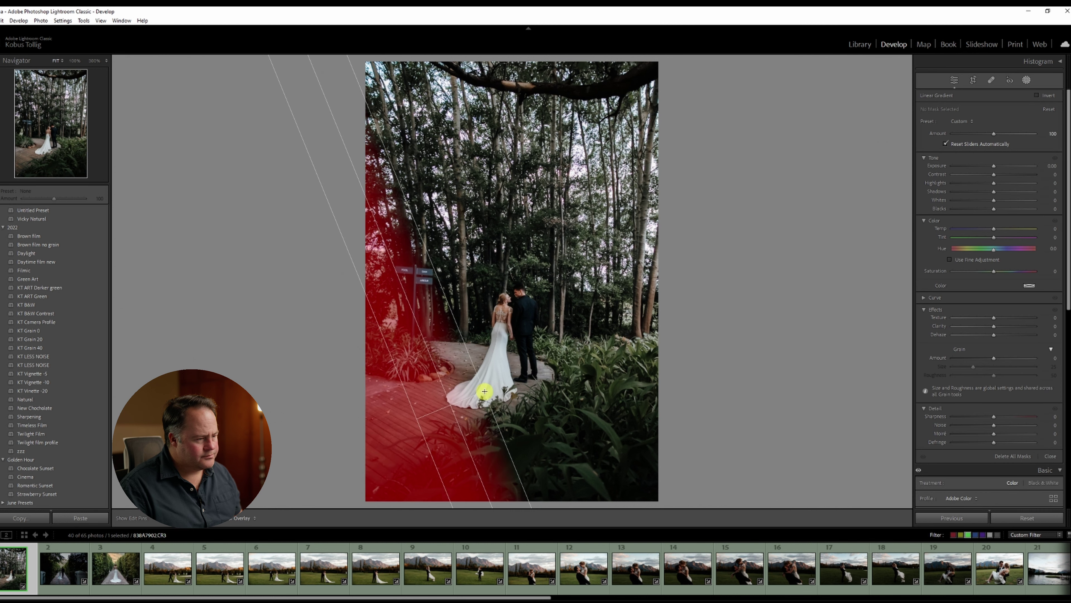
left_click_drag(994, 165, 994, 168)
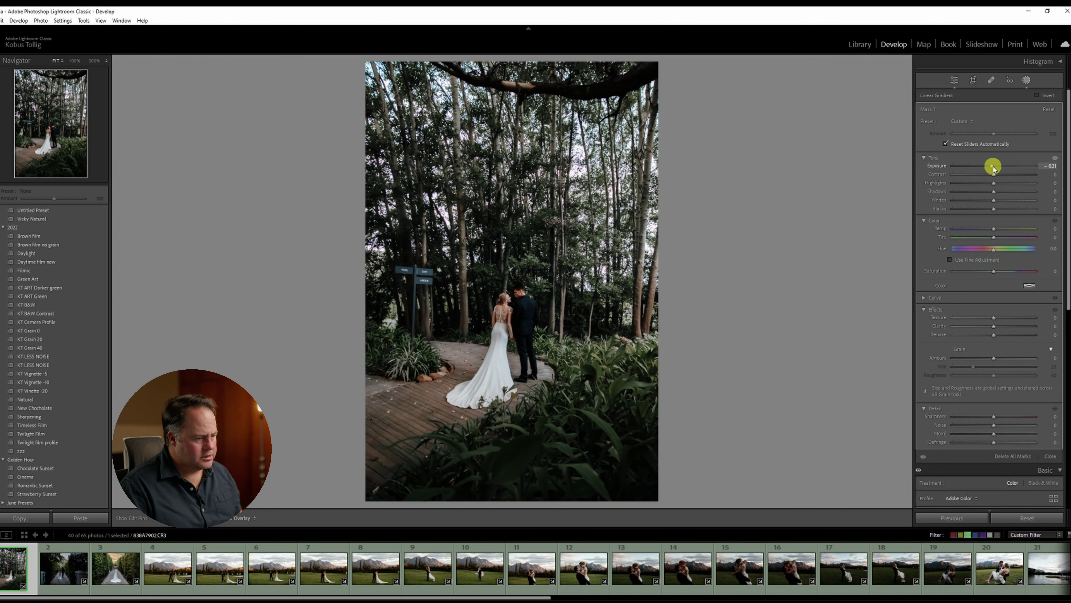
Reposition the wide forest photo within its crop, tighten the crop slightly around the couple, and label the photo red
left_click(974, 80)
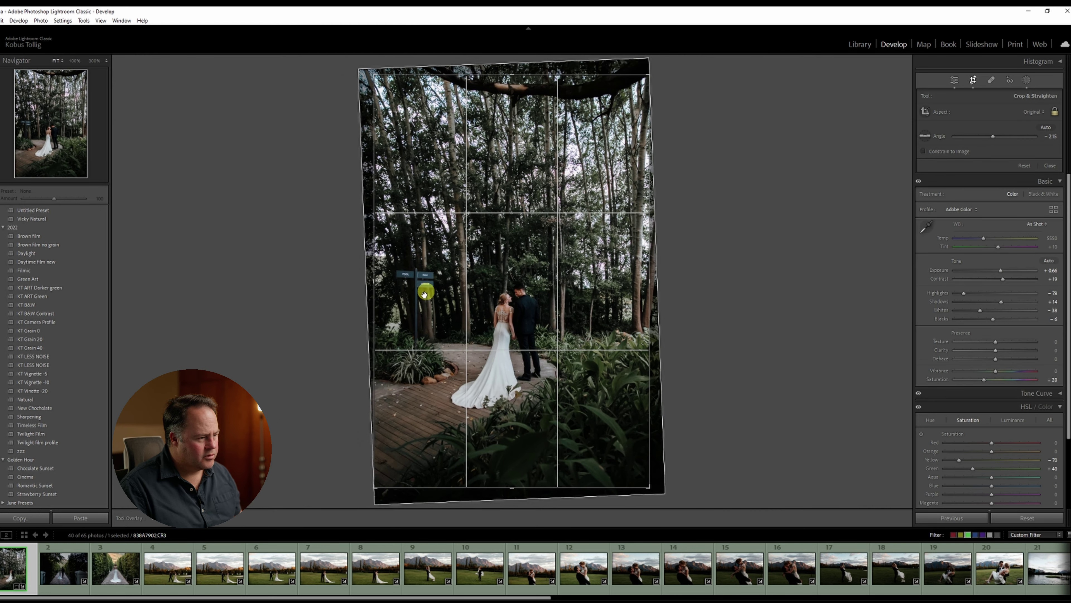
double_click(461, 284)
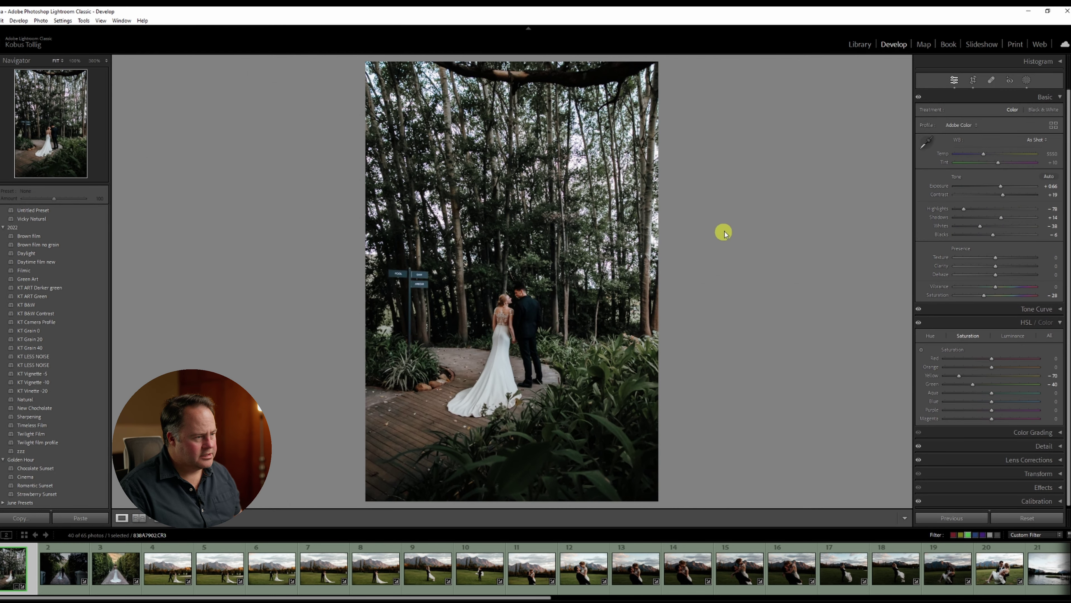
left_click(973, 81)
left_click_drag(533, 80, 544, 93)
double_click(552, 125)
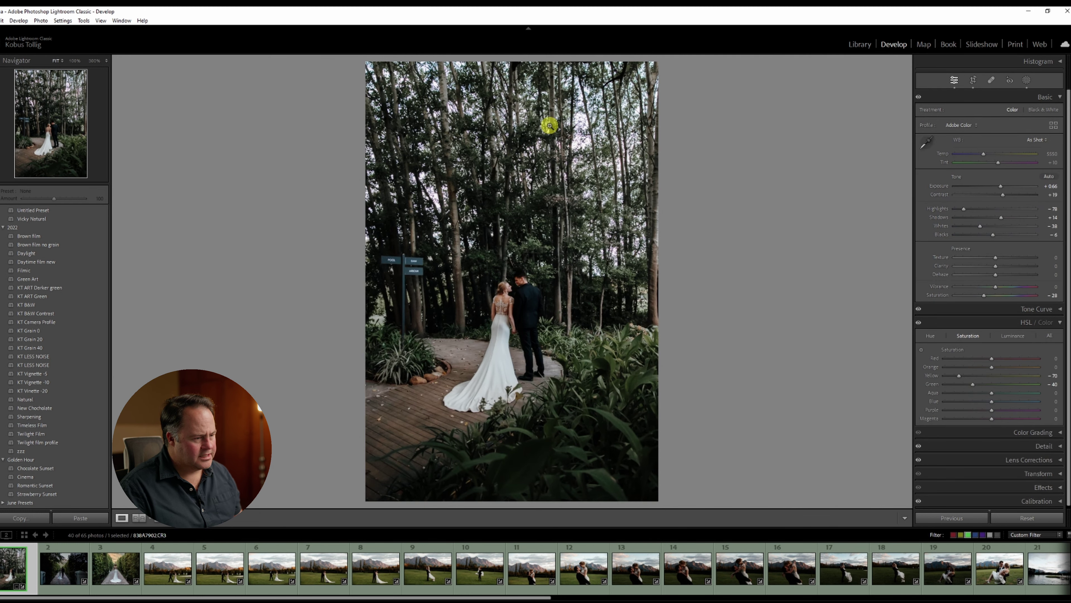
key("6")
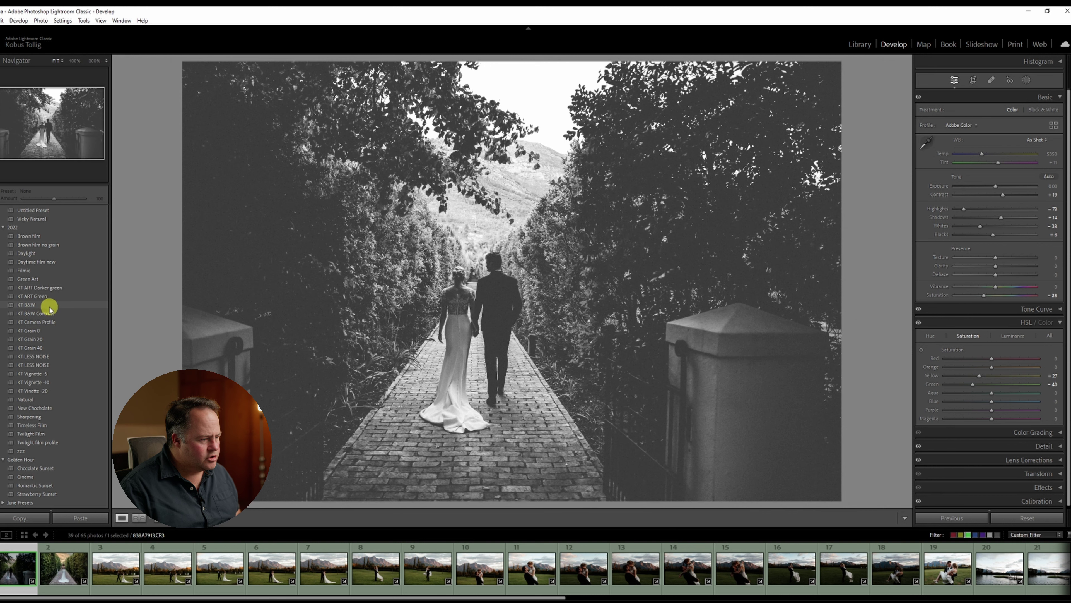
Apply the KT B&W preset to the photo of the couple on the brick path, and set shadows to +72 and whites to -40
left_click(47, 304)
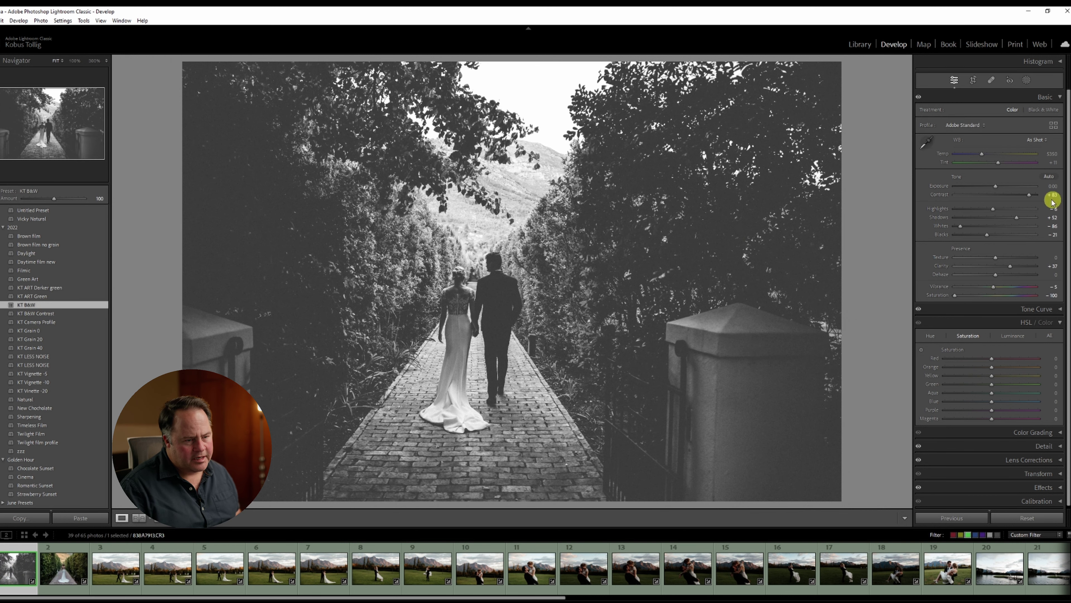
left_click_drag(1017, 218, 995, 183)
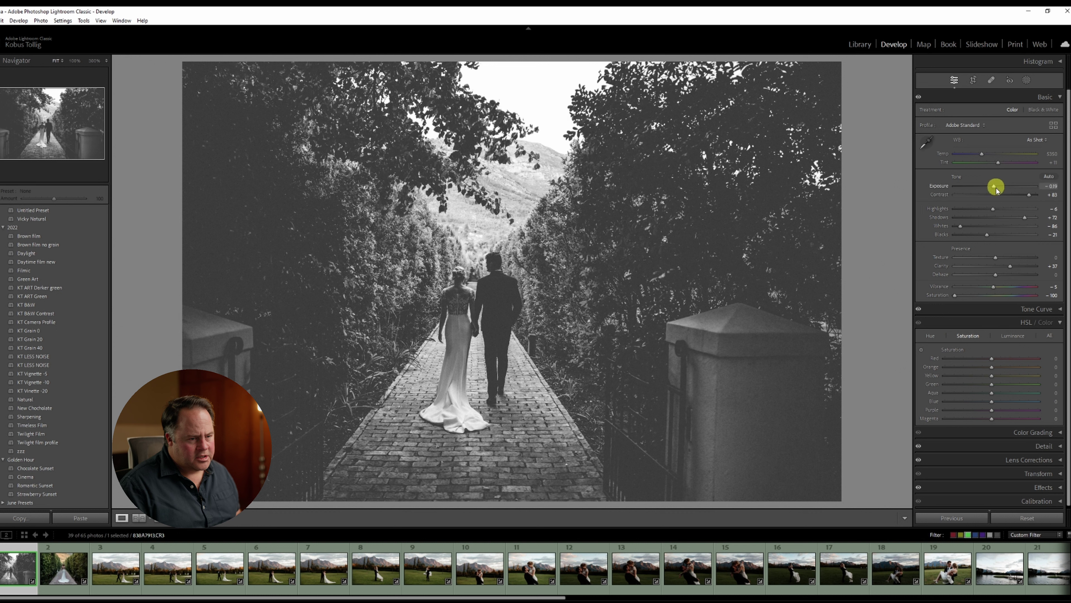
left_click(988, 225)
left_click_drag(988, 227, 979, 226)
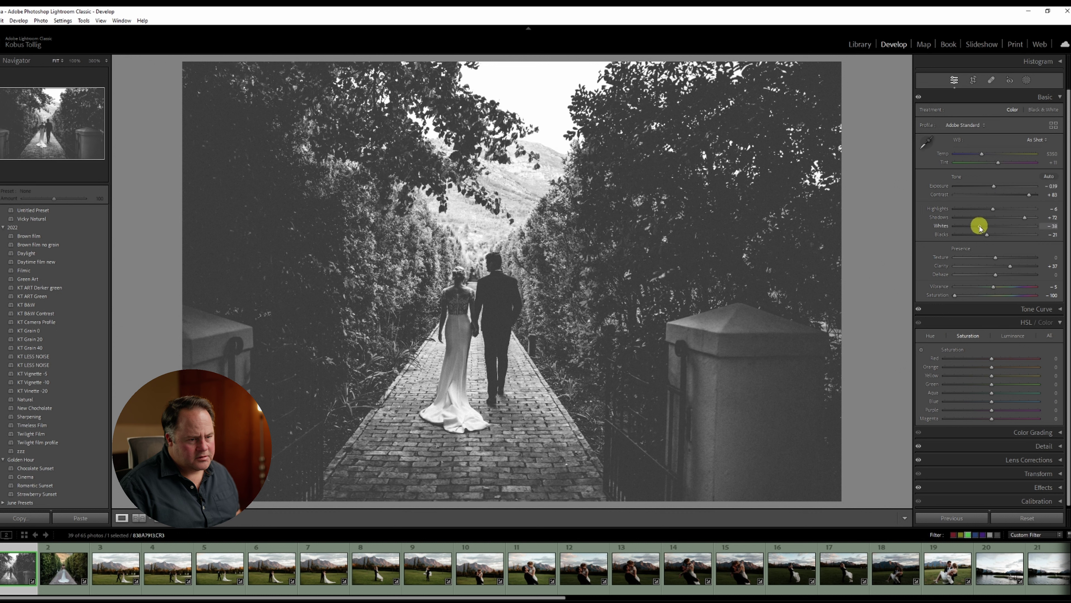
Set the brick path photo's exposure to -0.08, contrast to -27 and blacks to -30, and raise its clarity
left_click_drag(995, 183, 989, 196)
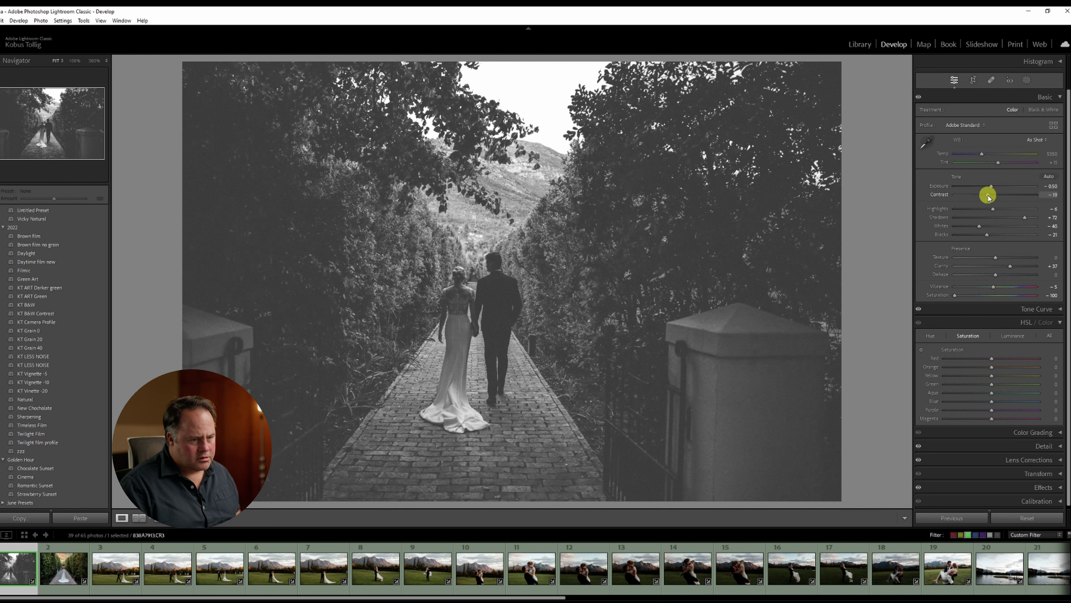
left_click_drag(987, 234, 1025, 267)
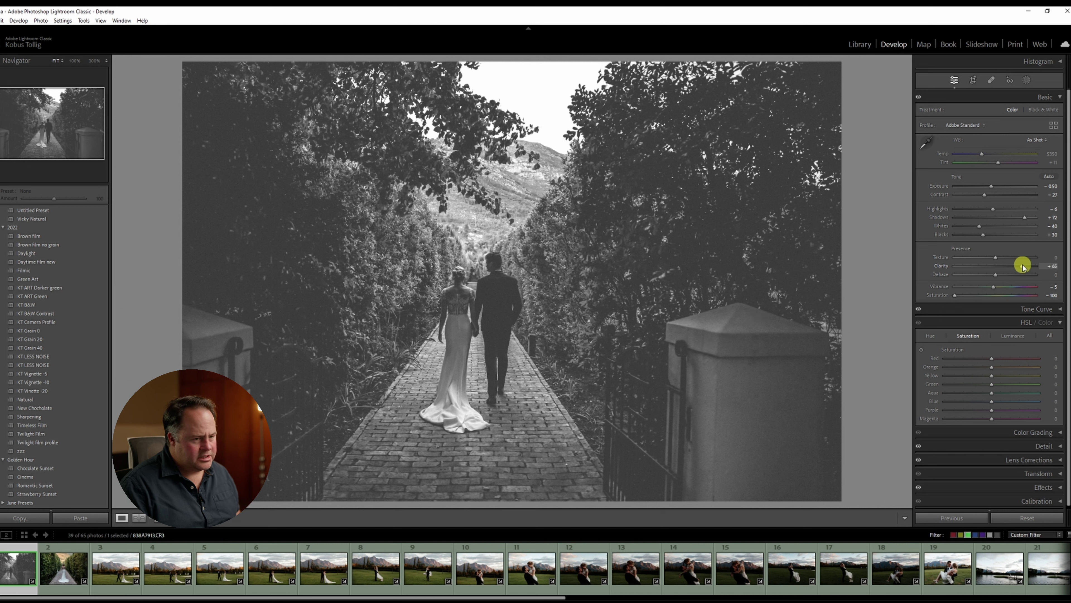
left_click_drag(991, 186, 994, 188)
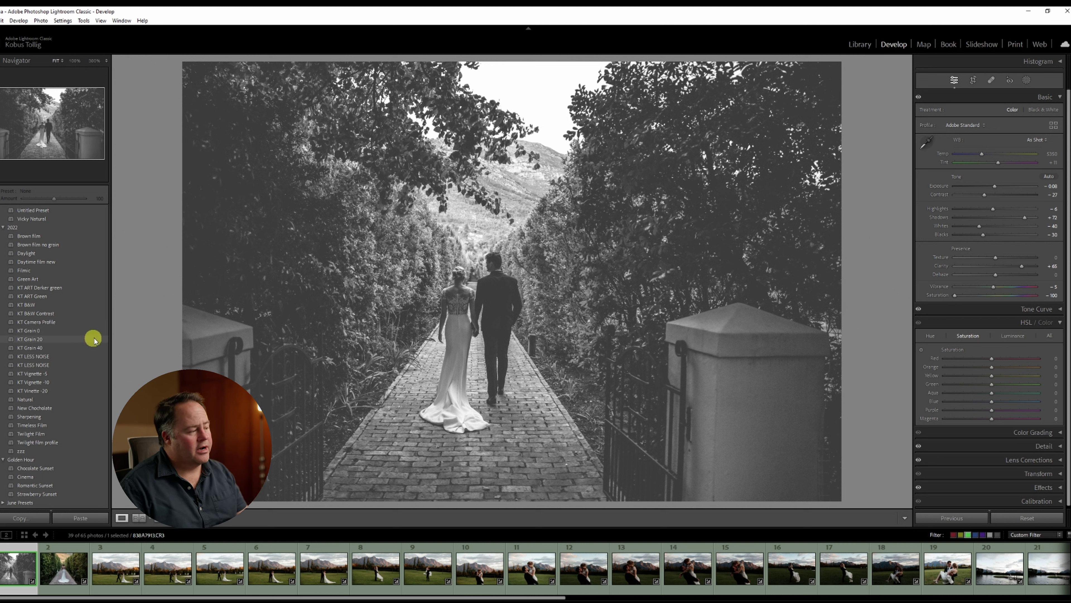
Apply the KT Grain 0 preset to the black-and-white couple photo and inspect the couple at 100%
left_click(101, 331)
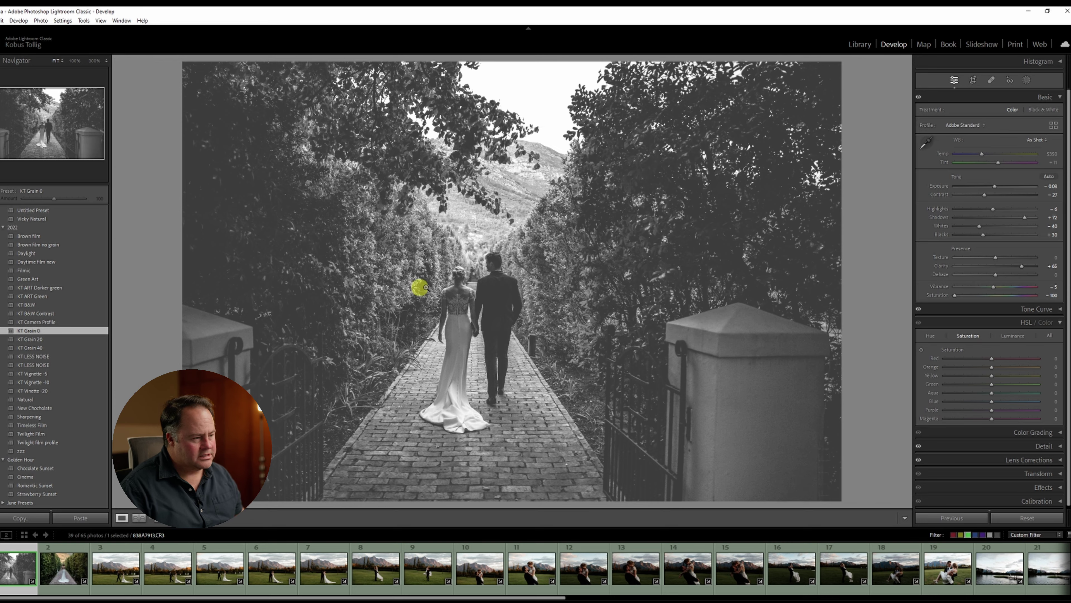
left_click(482, 293)
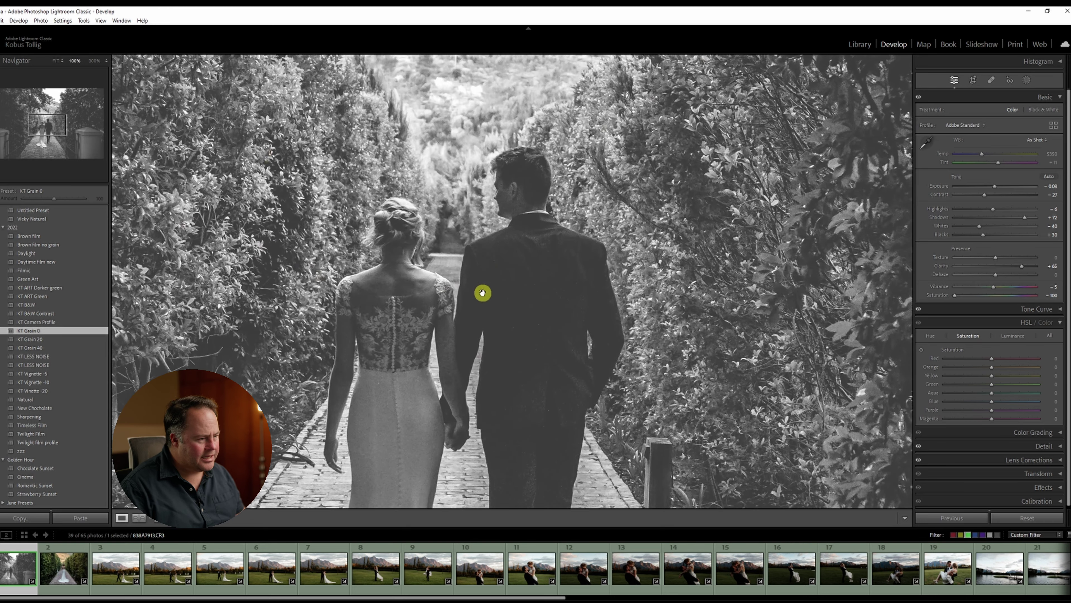
left_click(578, 249)
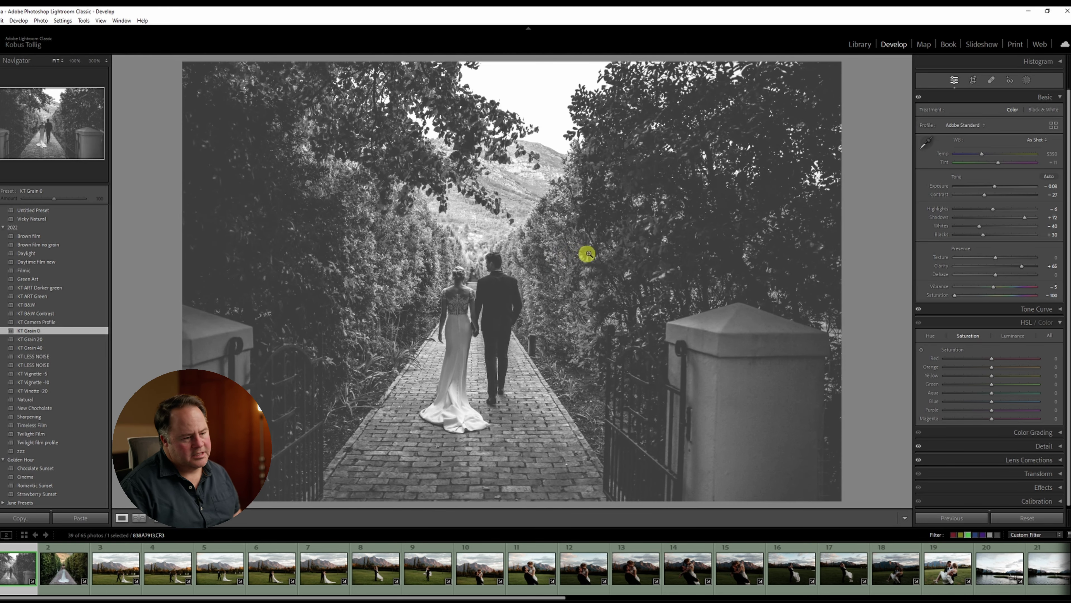
Crop the brick path photo tighter, reposition the couple closer to the centre, apply the crop, and label the photo red
left_click(973, 80)
left_click_drag(841, 63, 808, 74)
left_click_drag(727, 175, 735, 200)
left_click_drag(803, 86, 800, 84)
key("Return")
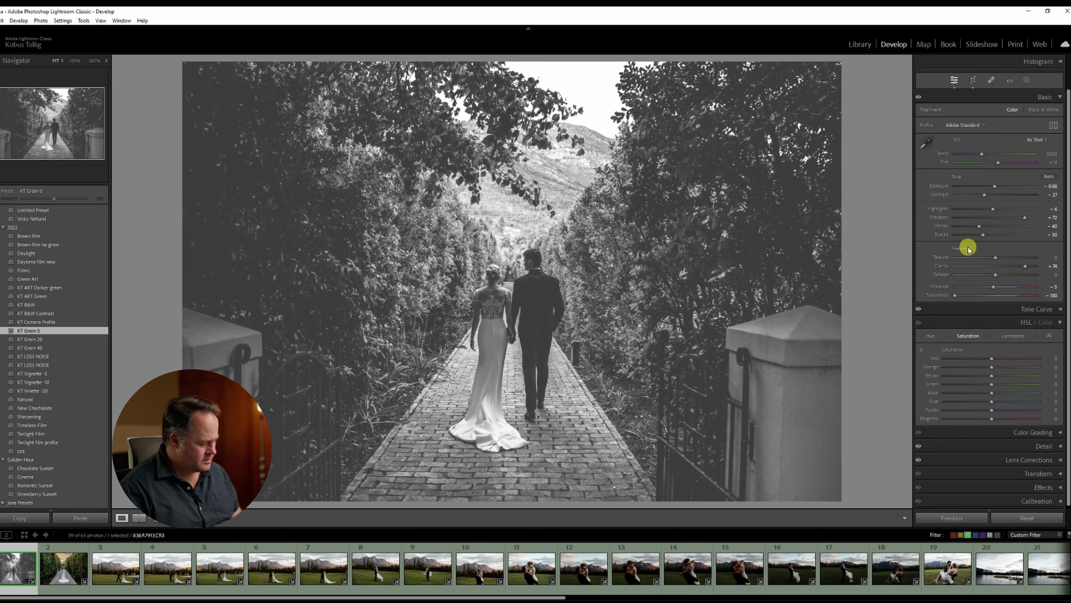
key("6")
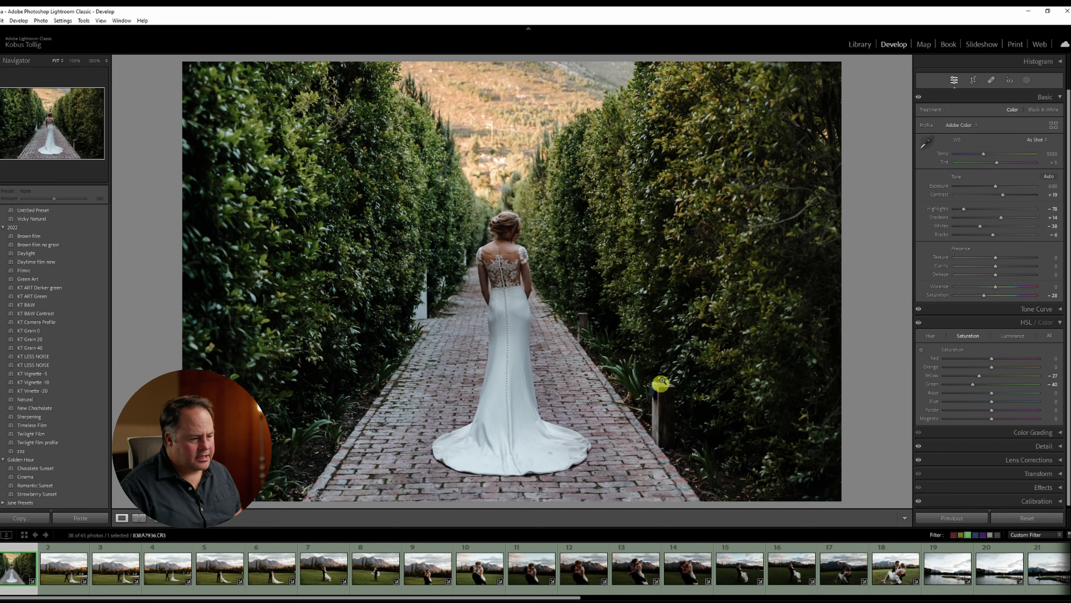
Remove the nearest wooden post beside the brick path in the bride photo with an enlarged Remove brush
key("q")
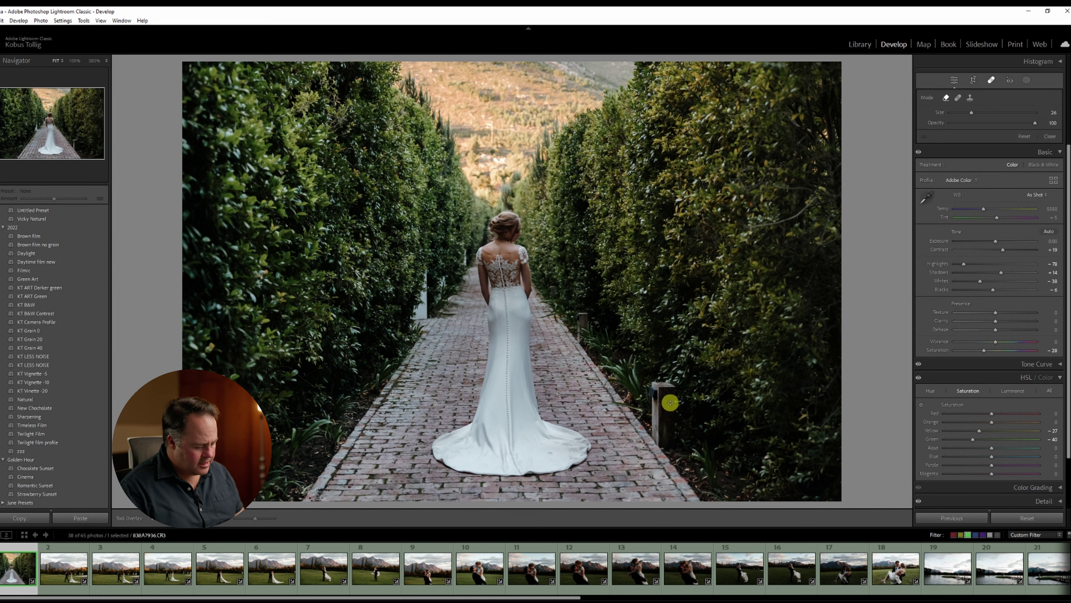
scroll(667, 401, "up", 5)
left_click_drag(664, 400, 667, 434)
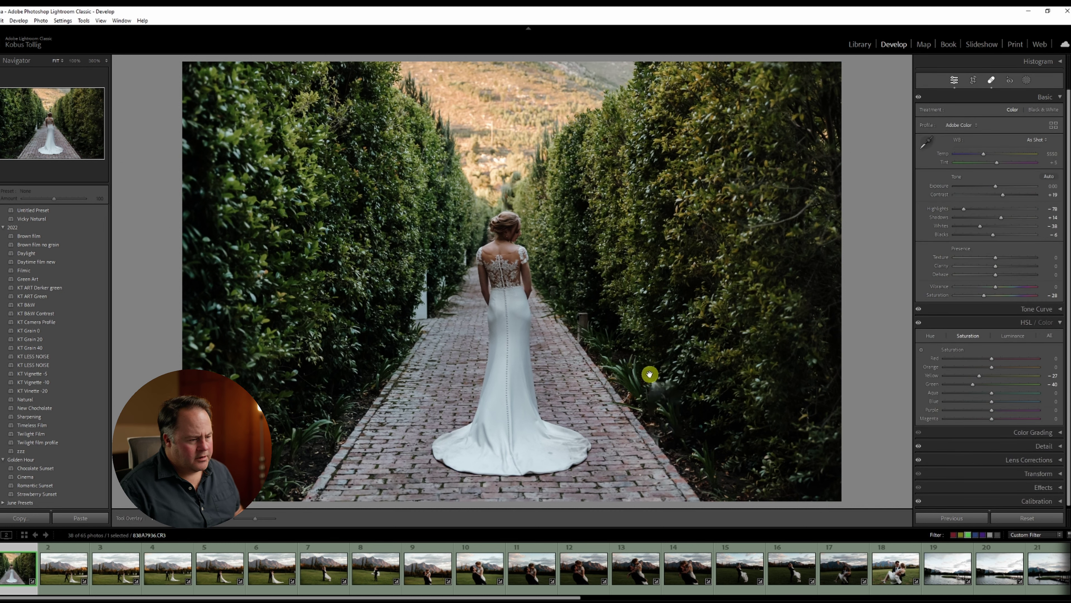
Clean up the blurry patch left where the post stood with another Remove stroke at brush size 77
key("z")
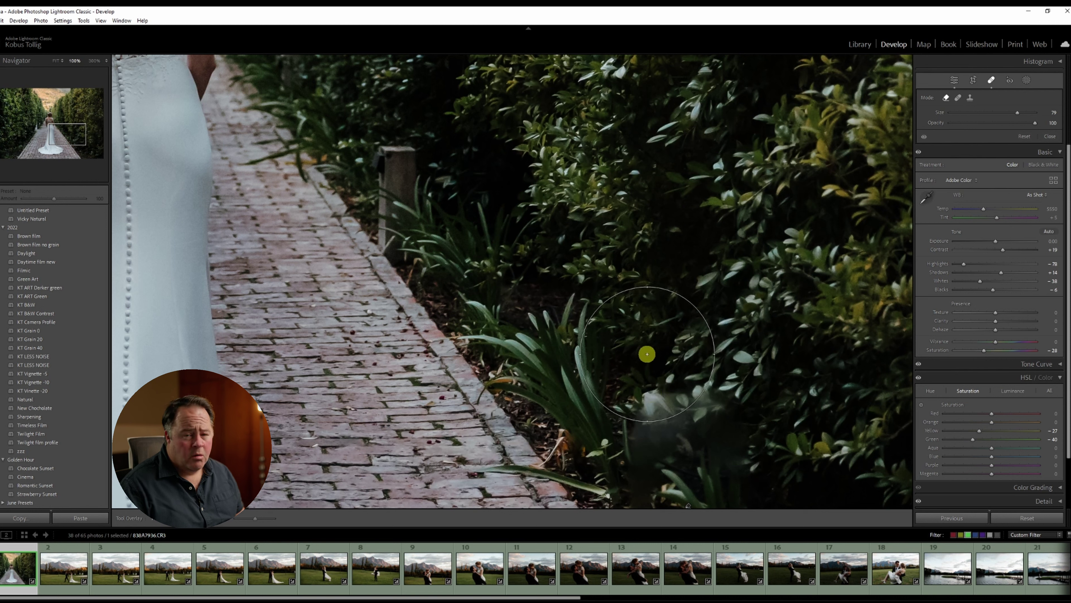
scroll(656, 356, "down", 1)
scroll(656, 357, "down", 1)
mouse_move(651, 359)
left_mouse_down()
mouse_move(647, 413)
mouse_move(708, 401)
left_mouse_up()
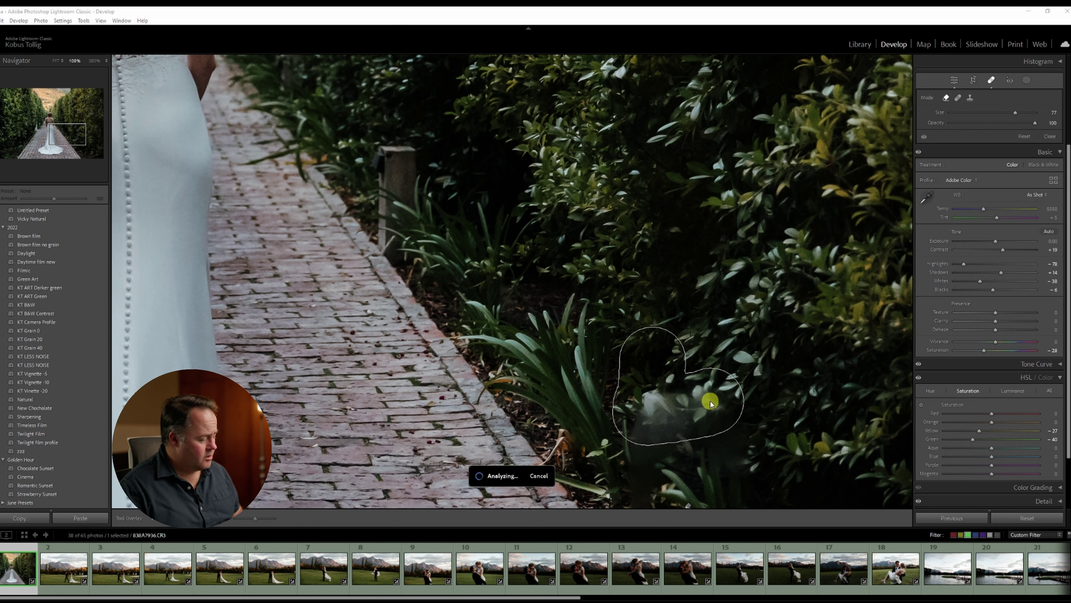
key("q")
left_click(708, 400)
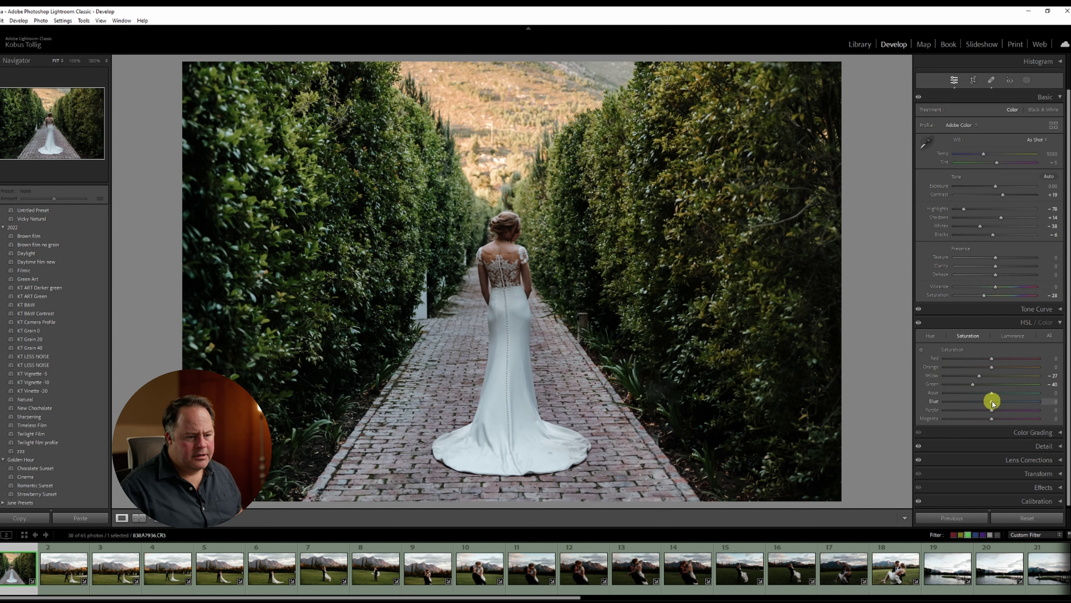
Lower the bride photo's blue saturation to -43, and apply the KT B&W preset to it
left_click_drag(992, 402, 973, 401)
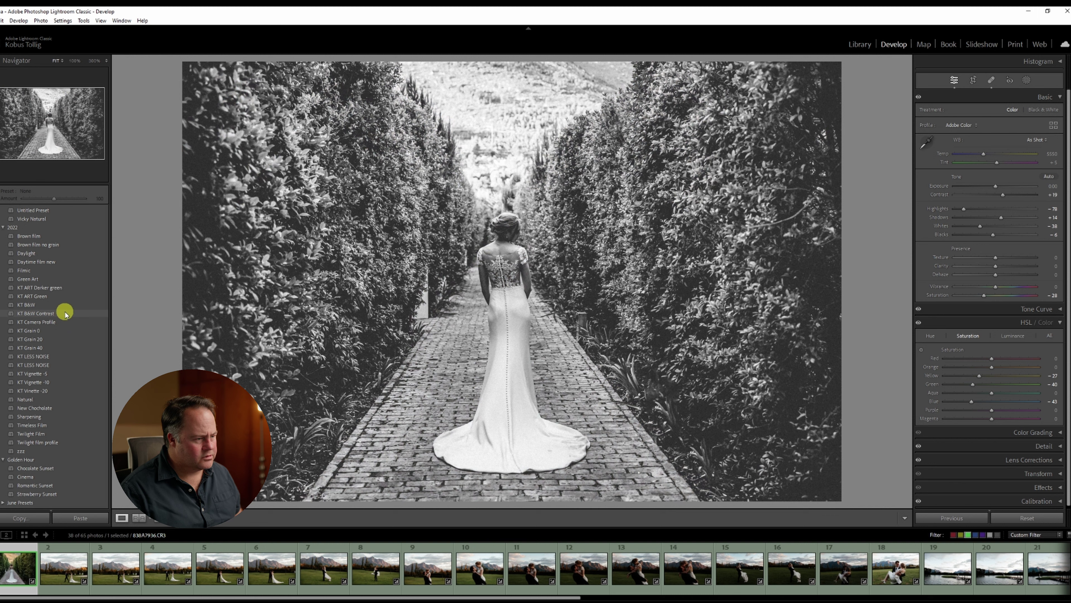
left_click(69, 308)
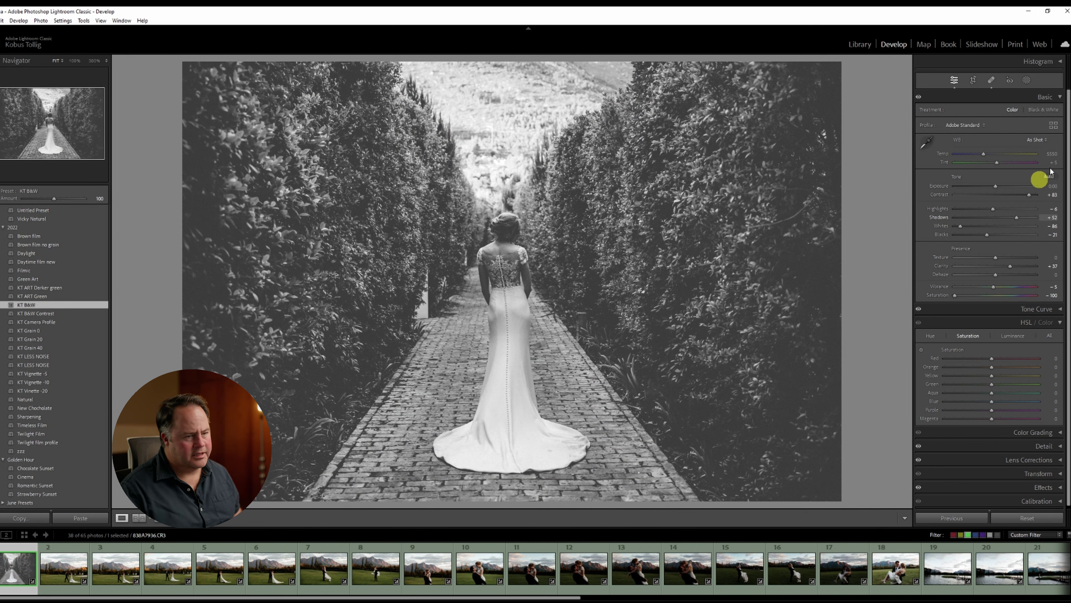
Crop the black-and-white bride photo slightly tighter at its original aspect ratio and apply the crop
left_click(974, 80)
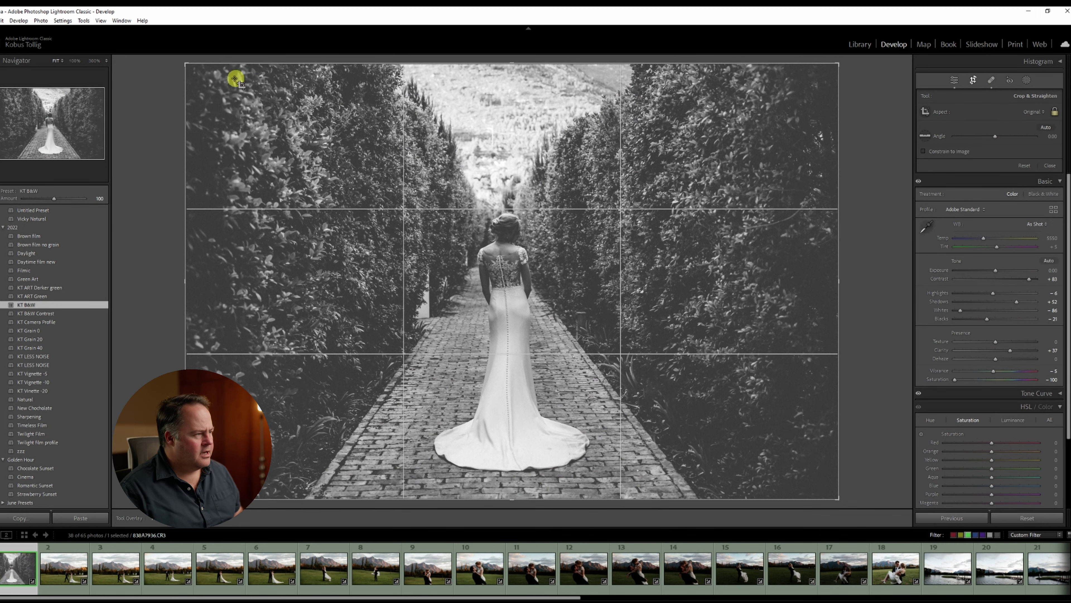
left_click_drag(180, 60, 187, 64)
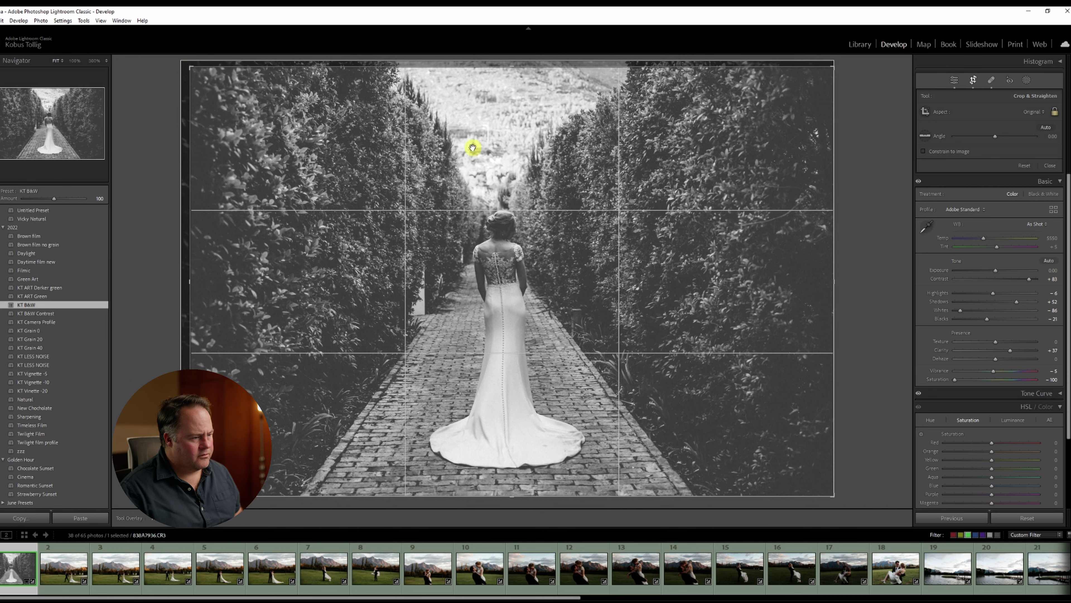
key("Return")
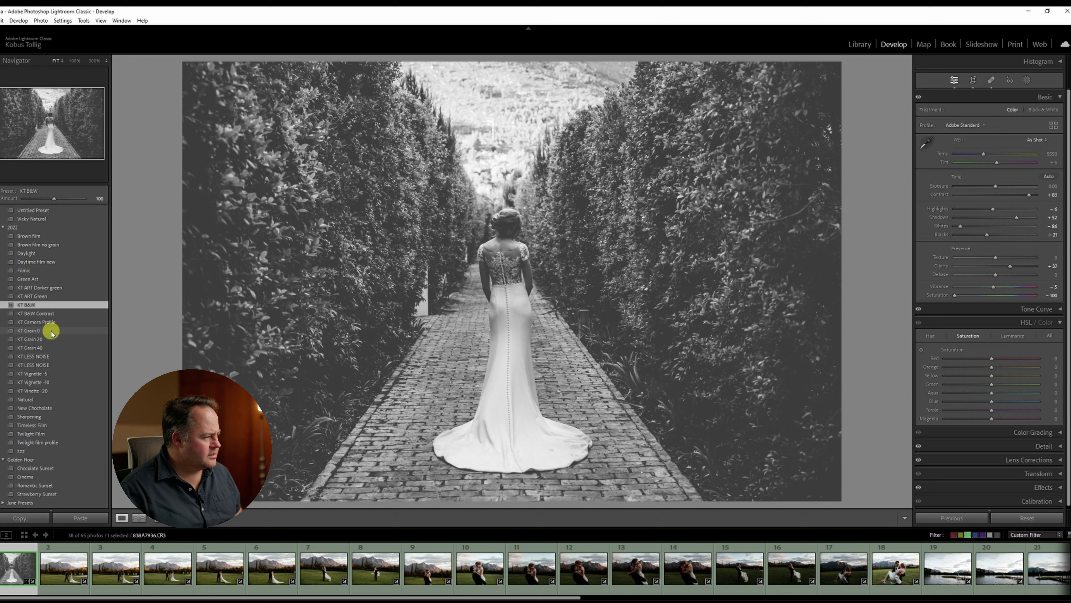
Apply the KT Grain 0, KT Camera Profile and KT Vinette -20 presets to the bride photo, and label it red
left_click(51, 332)
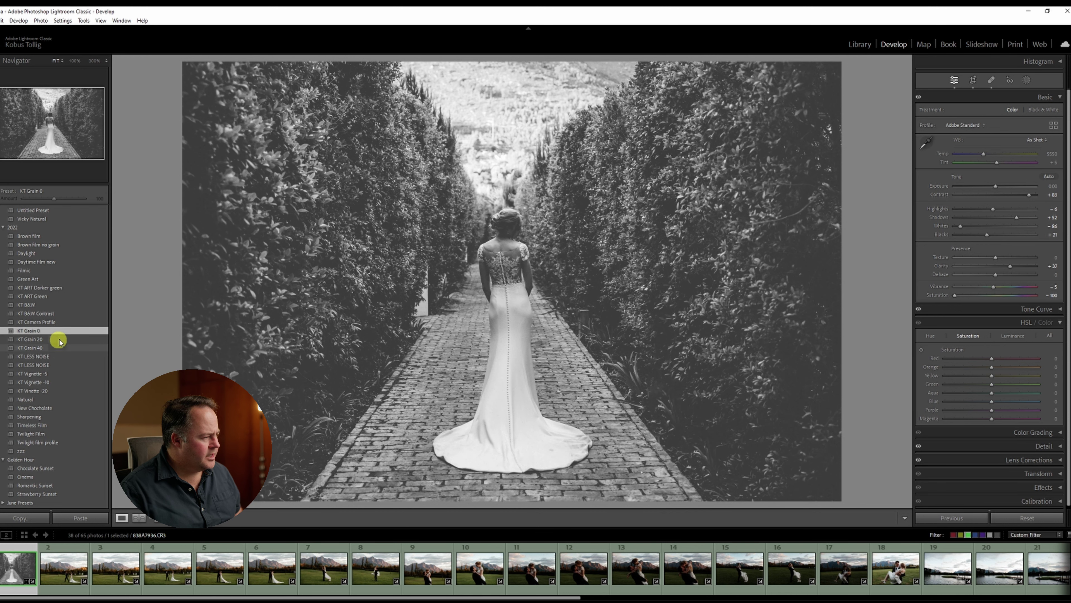
left_click(73, 322)
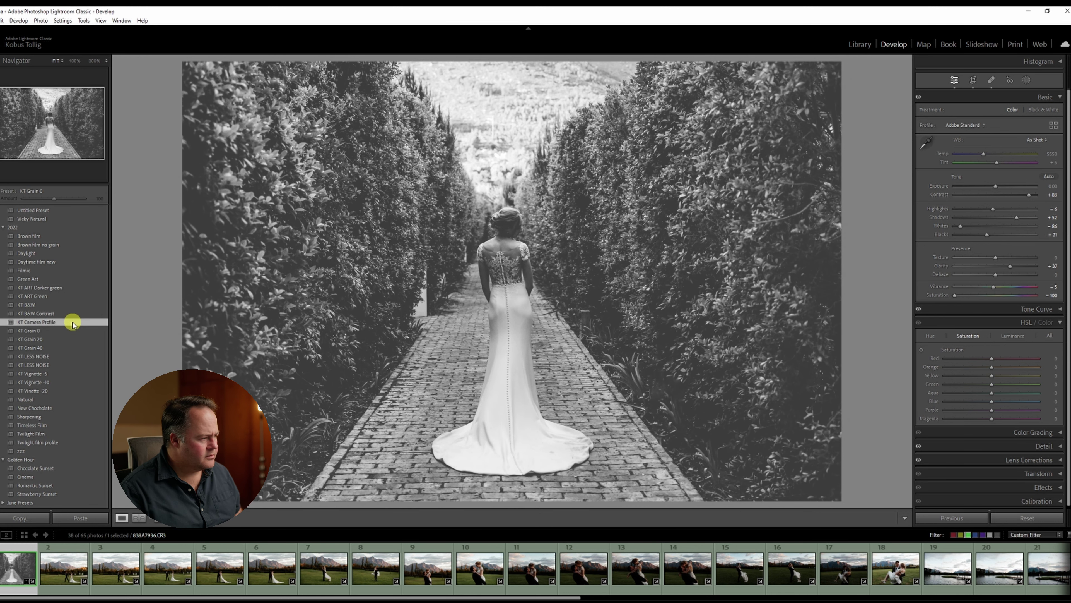
left_click(65, 391)
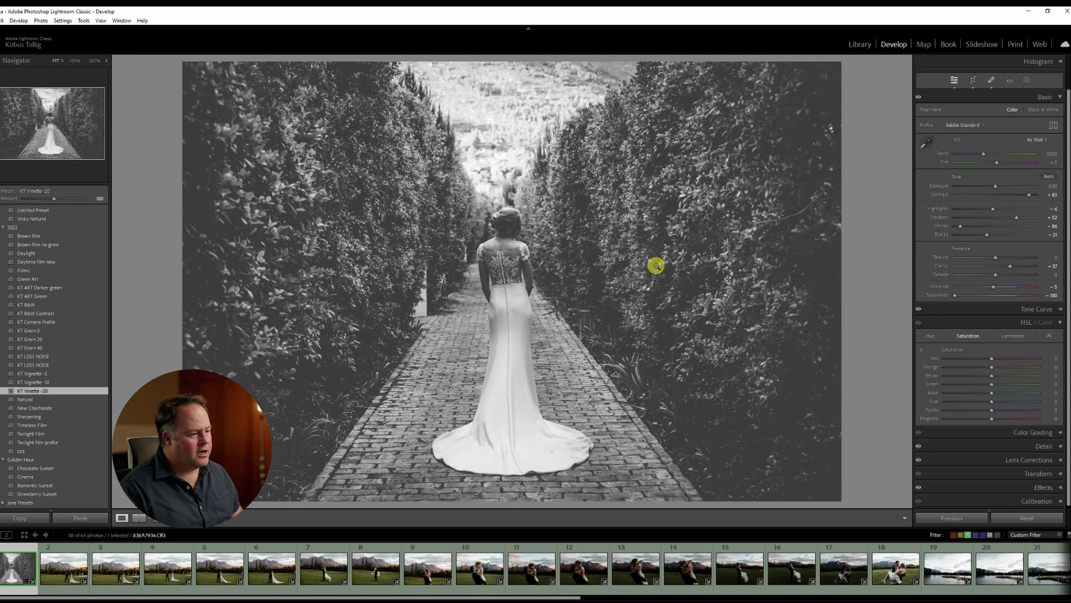
key("6")
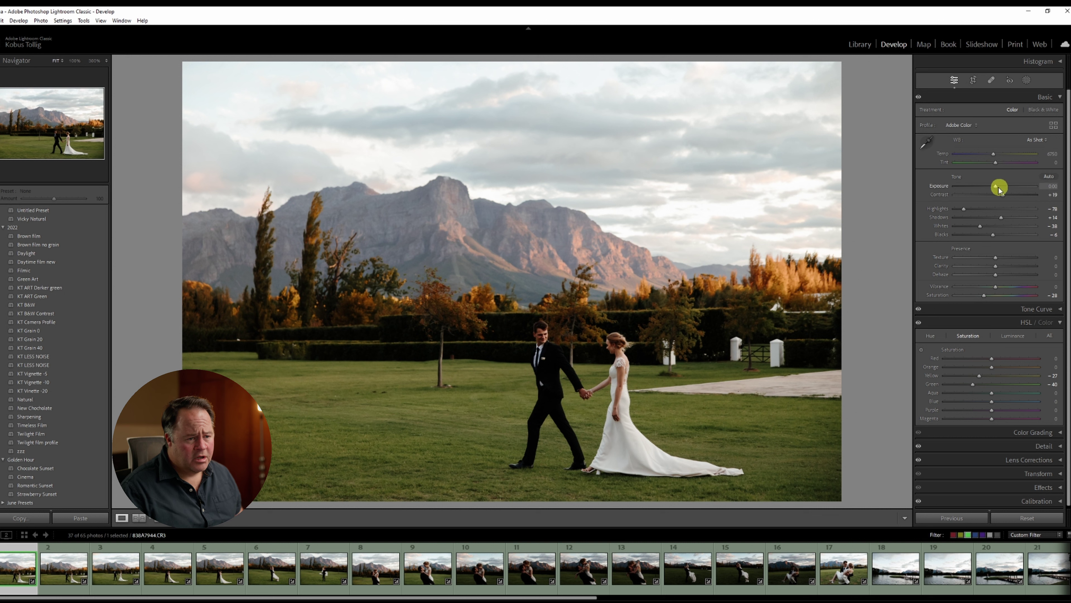
Set the mountain photo's exposure to +0.24, shadows to +26, saturation to -12 and orange saturation to -22, and apply the KT Vignette -10 preset
left_click_drag(996, 189, 1008, 217)
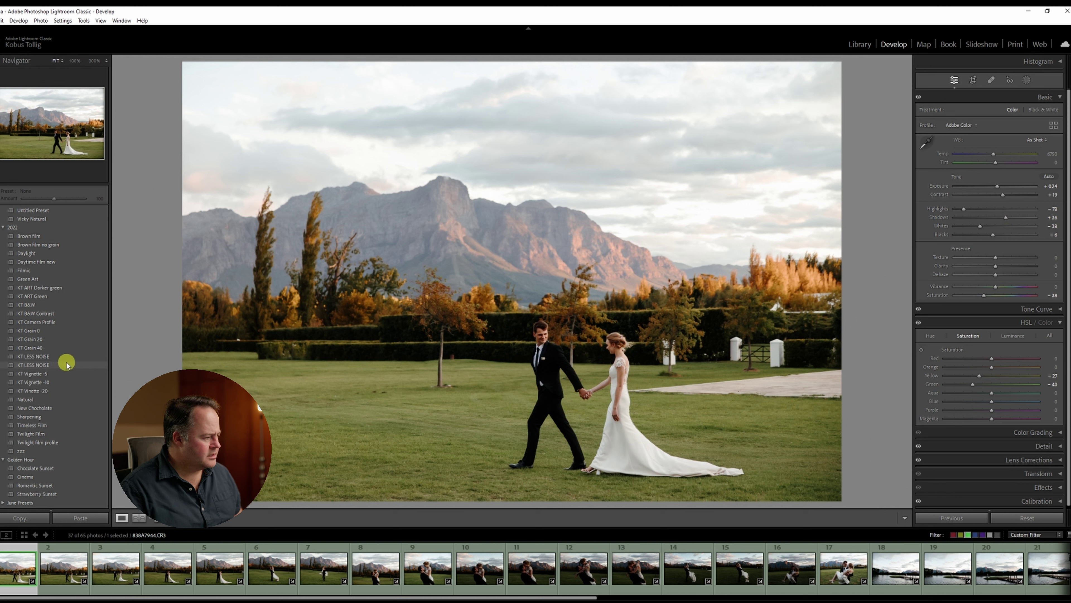
left_click(73, 383)
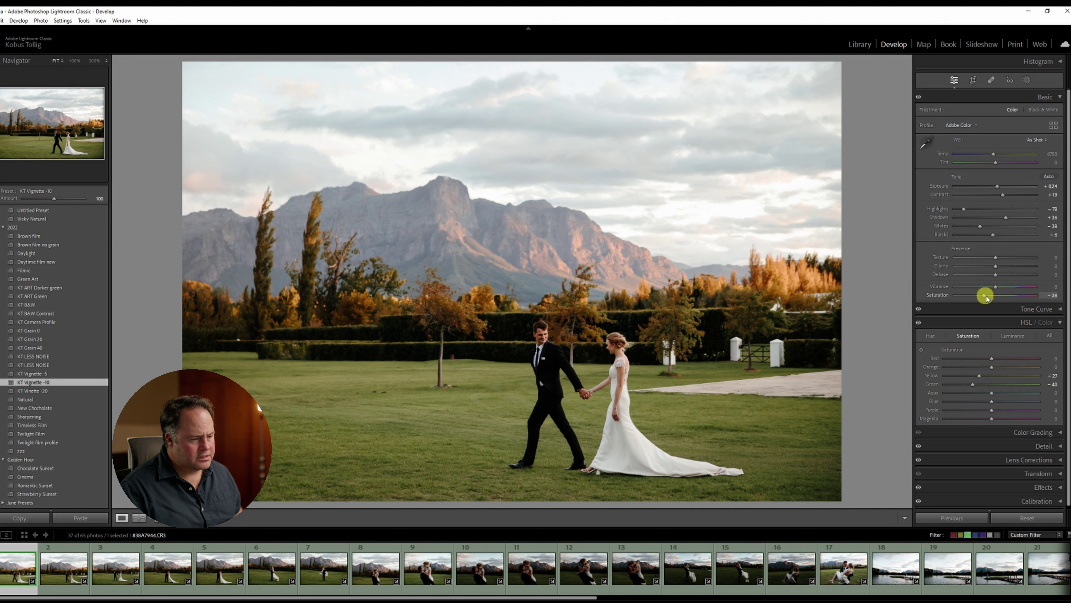
left_click_drag(991, 297, 991, 295)
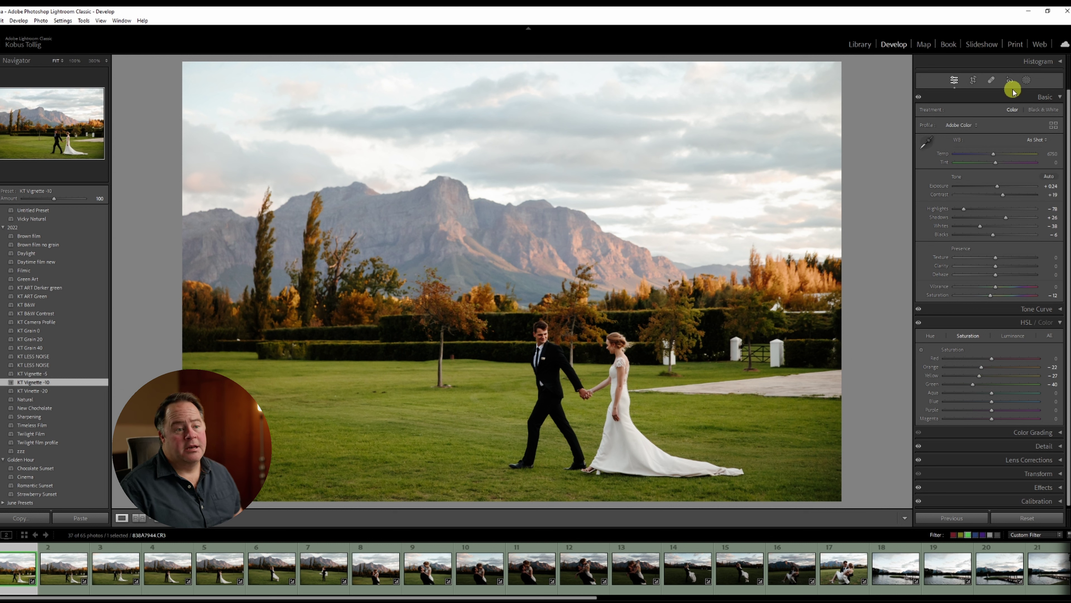
Mask the sky of the mountain photo and set its dehaze to 33, contrast to 7, clarity to 7 and exposure to -0.21
left_click(1027, 81)
left_click(989, 116)
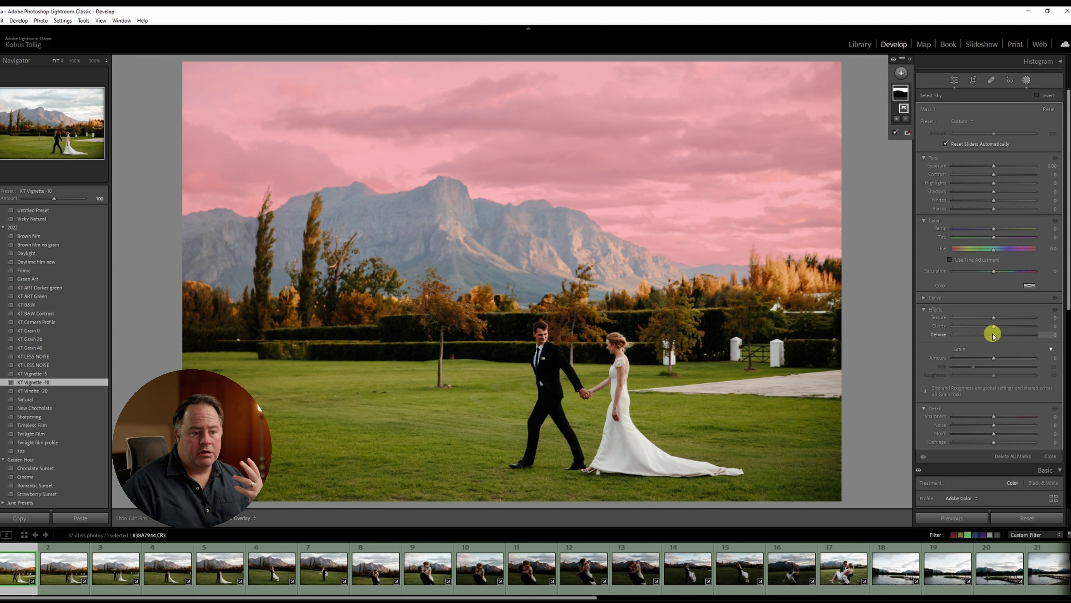
mouse_move(993, 337)
left_mouse_down()
mouse_move(1006, 336)
mouse_move(978, 335)
mouse_move(1031, 334)
mouse_move(1008, 335)
left_mouse_up()
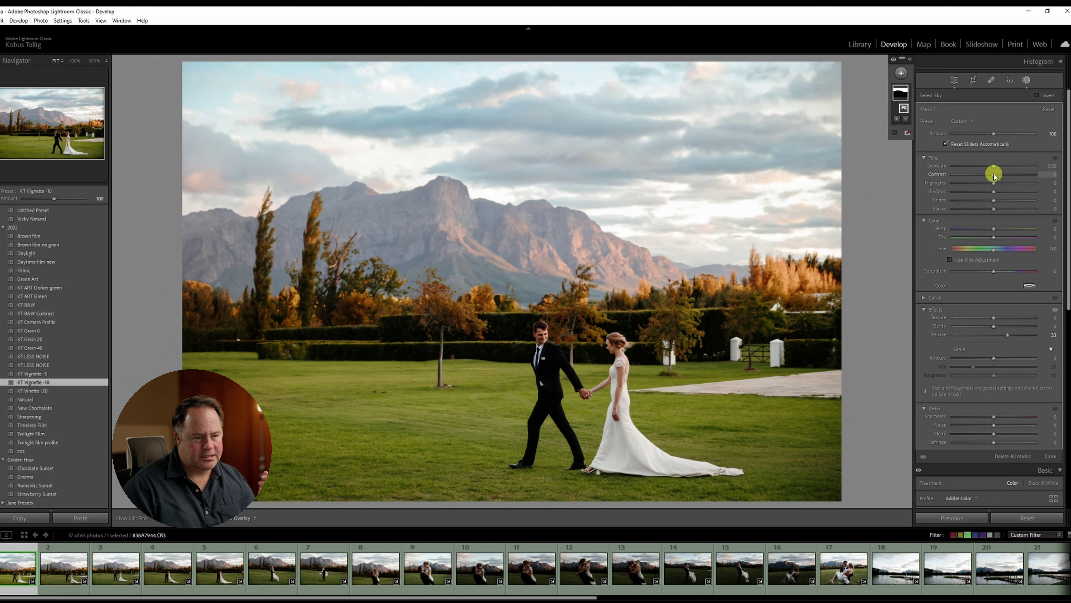
left_click_drag(994, 178, 996, 177)
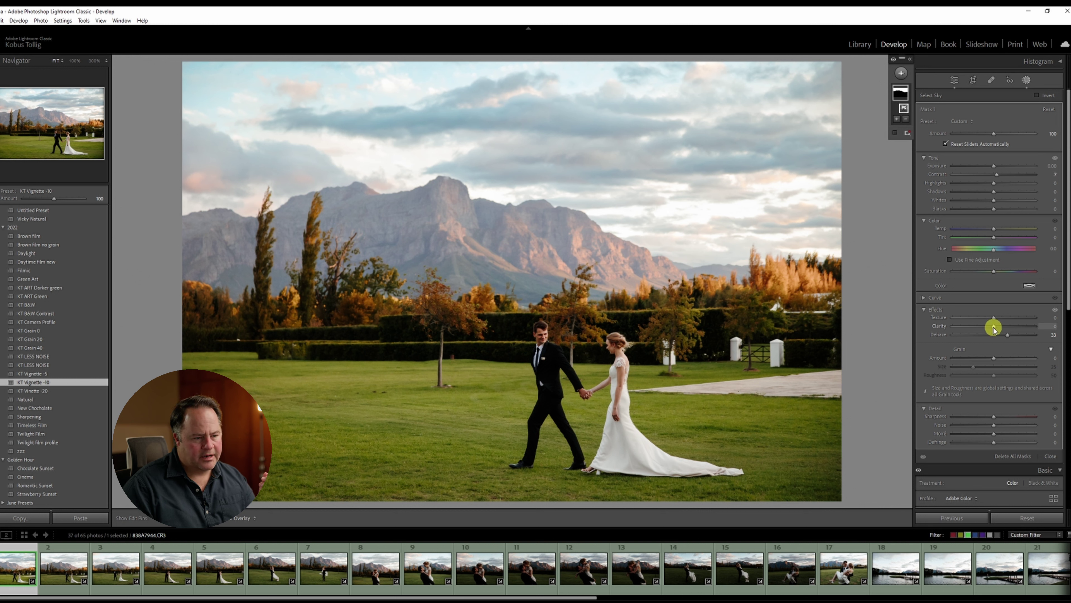
left_click_drag(994, 328, 997, 329)
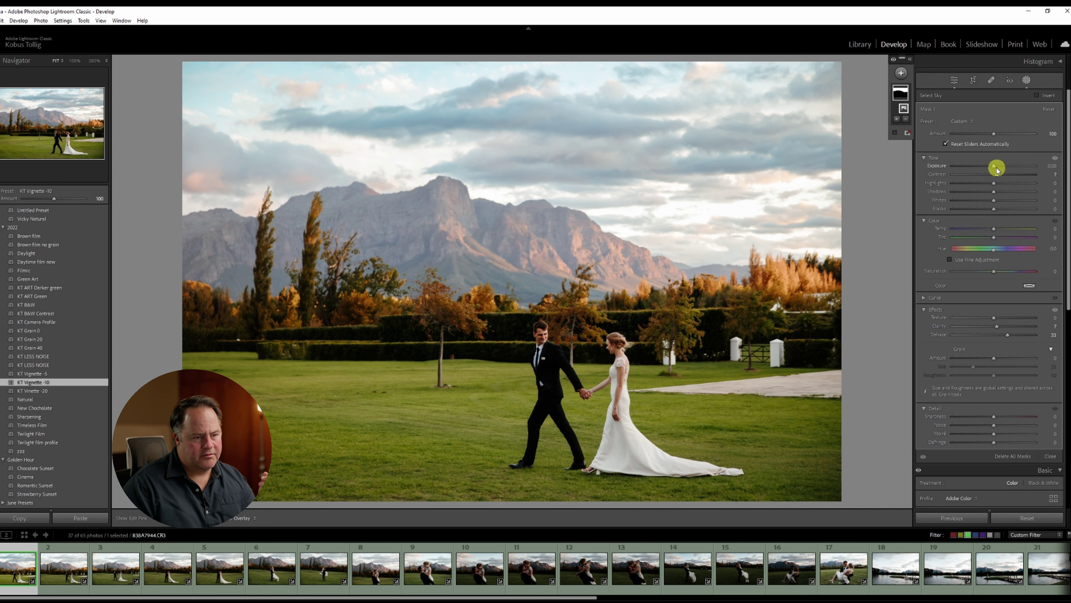
left_click_drag(994, 167, 994, 166)
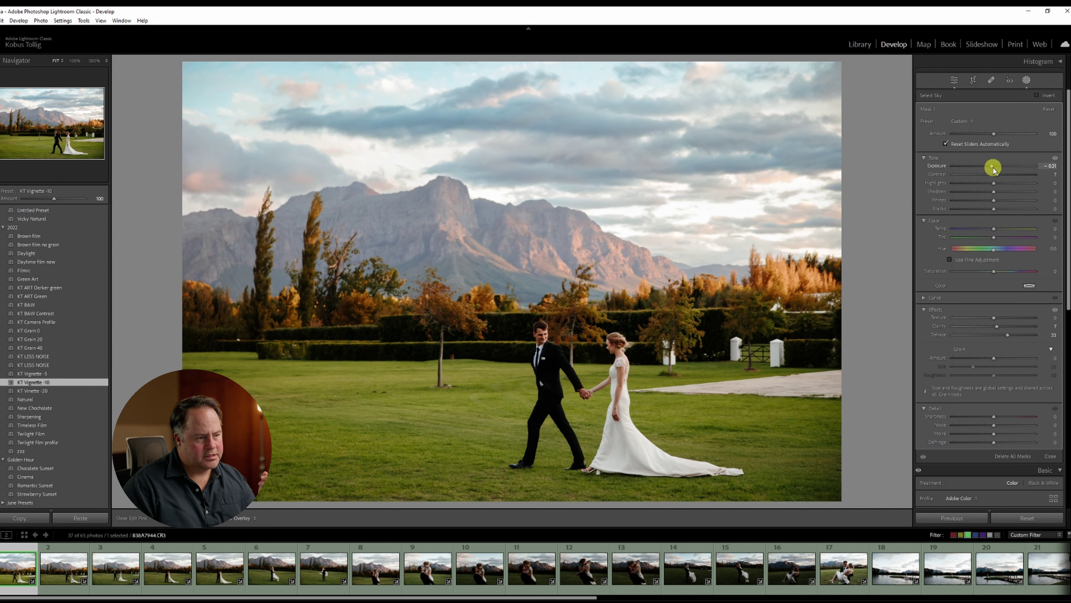
key("shift+w")
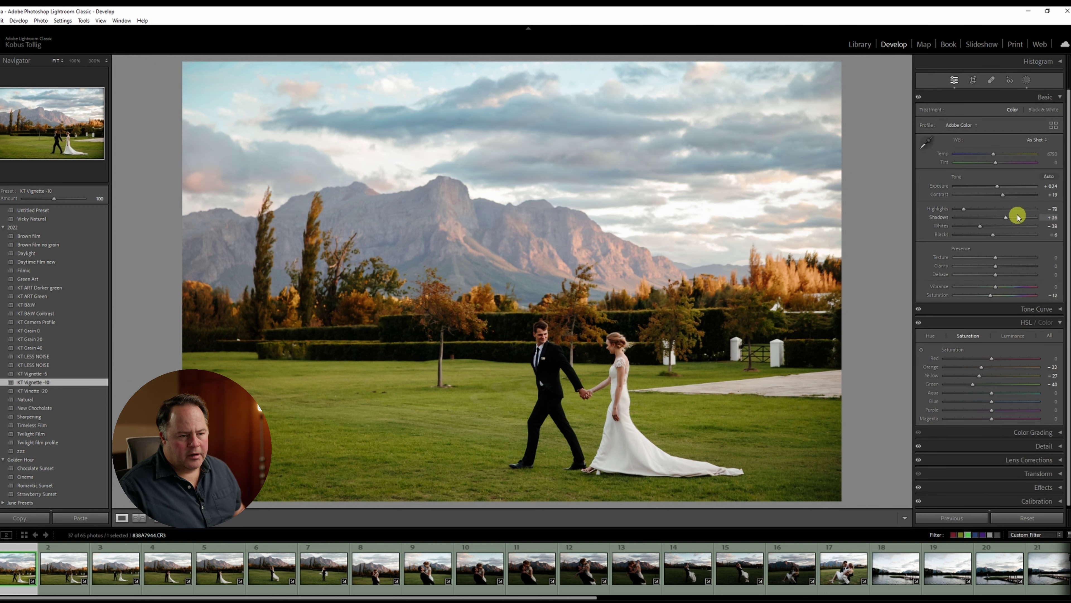
Raise the photo's overall shadows to +40, and apply the Adaptive: Subject preset Pop at an amount of 59
left_click_drag(1010, 219, 1014, 219)
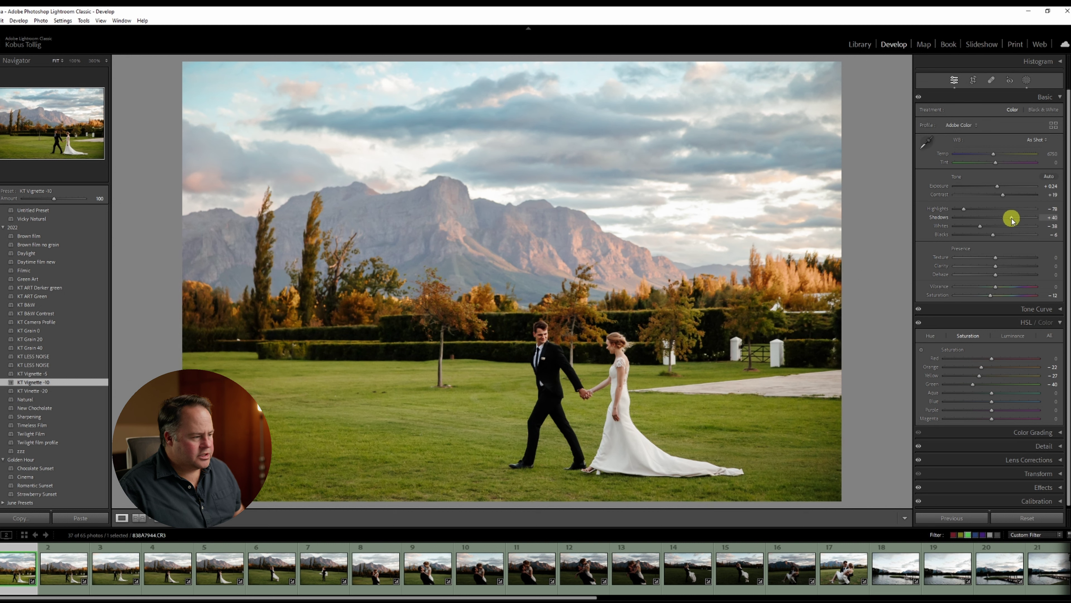
scroll(80, 397, "down", 10)
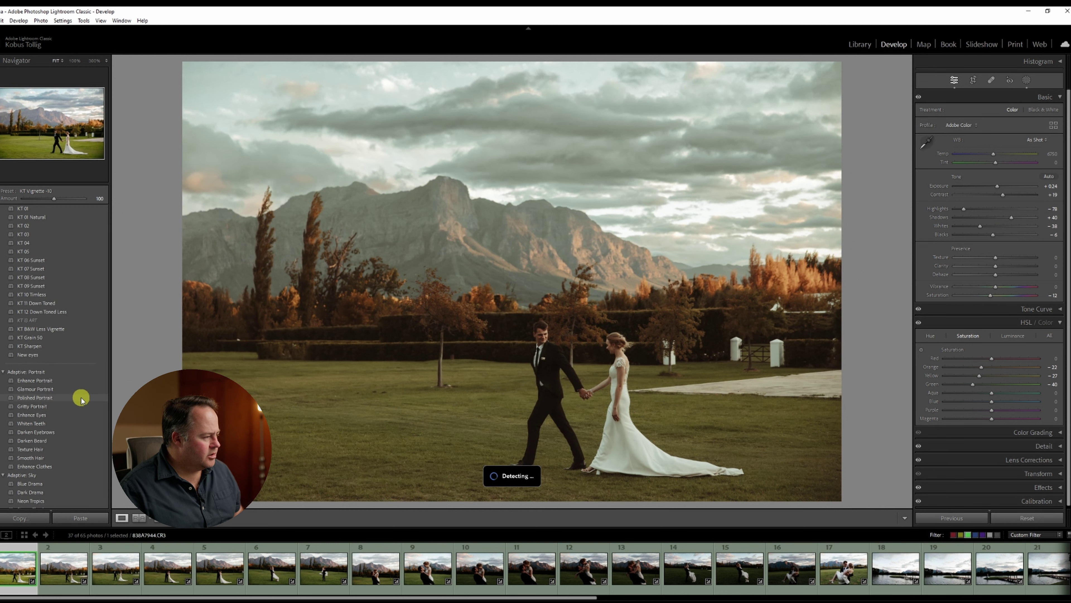
scroll(79, 397, "down", 3)
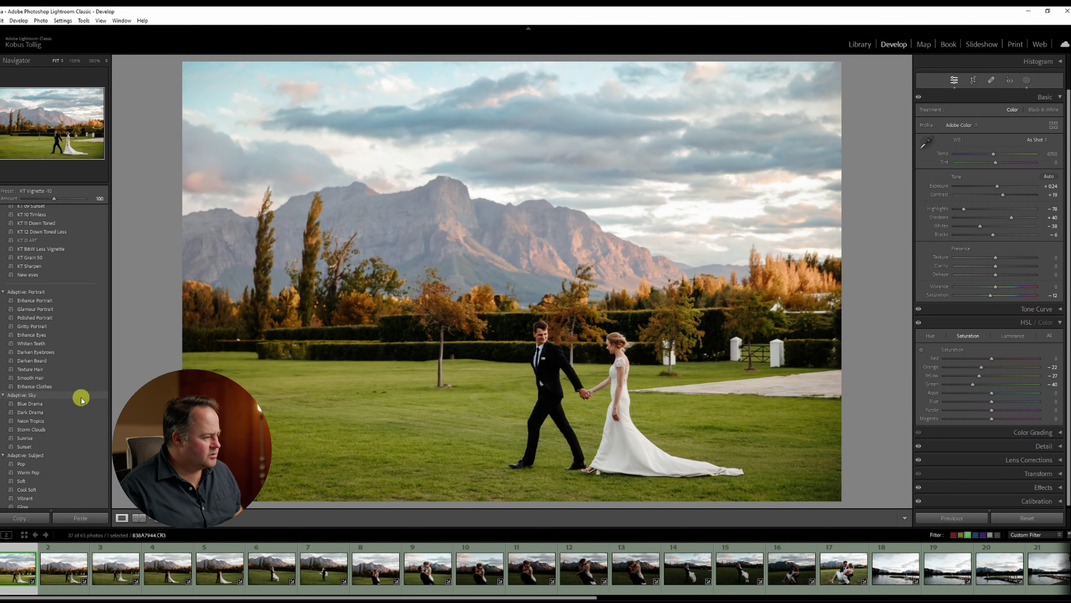
left_click(52, 466)
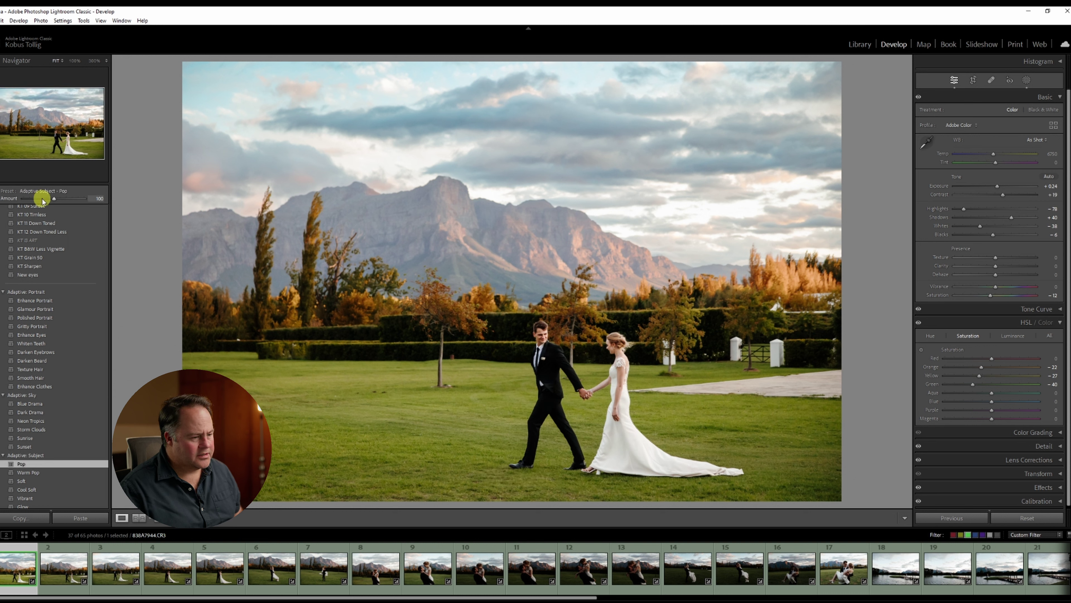
left_click_drag(44, 200, 42, 201)
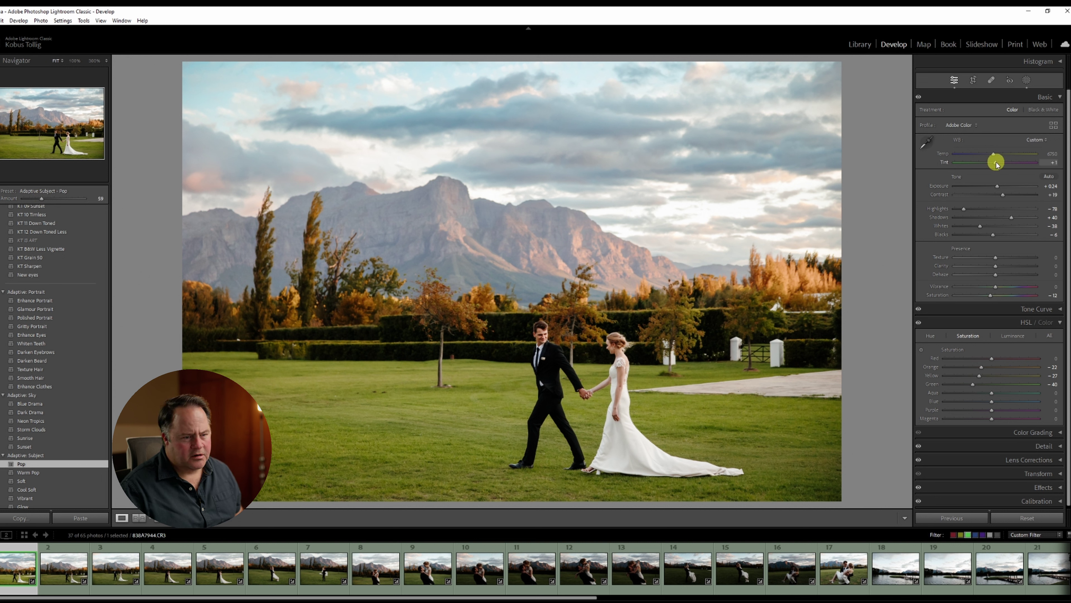
Set the photo's tint to -2, and crop it slightly tighter from the upper-right corner at its original aspect ratio
left_click_drag(996, 164, 995, 164)
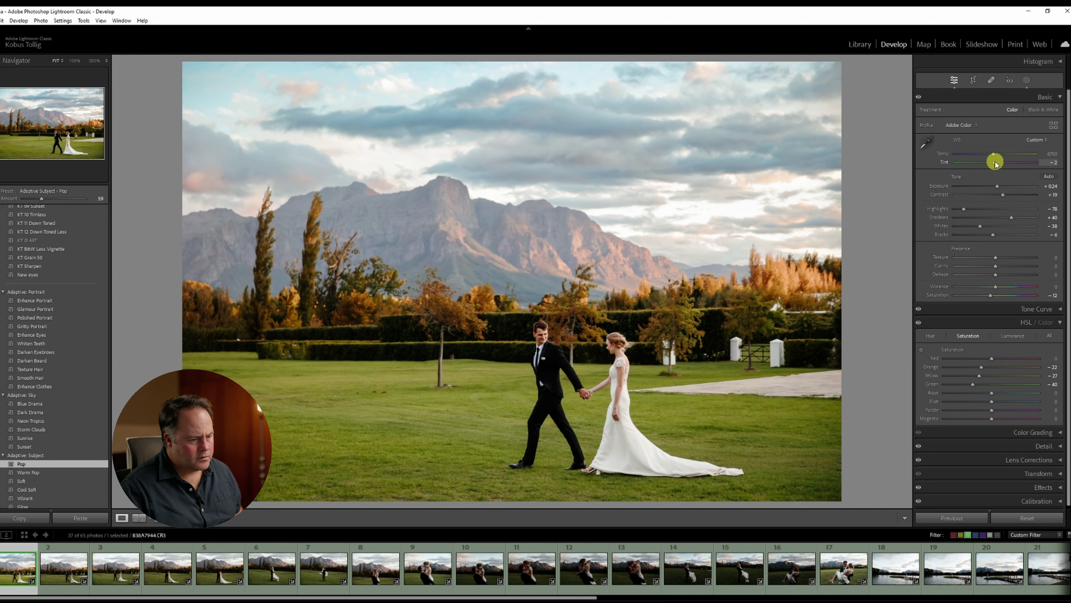
left_click(973, 80)
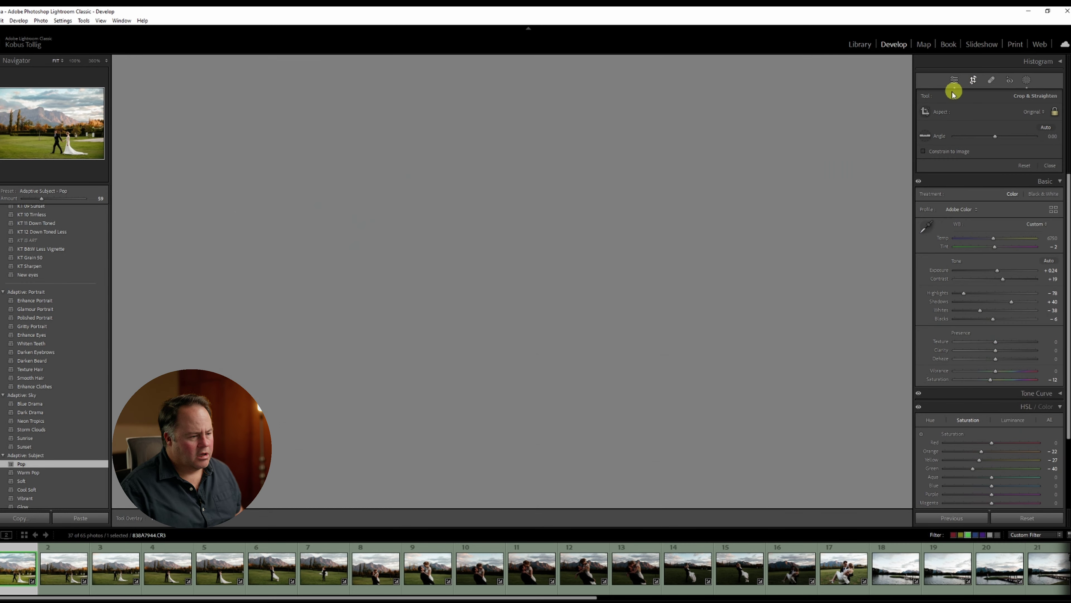
left_click_drag(849, 57, 819, 79)
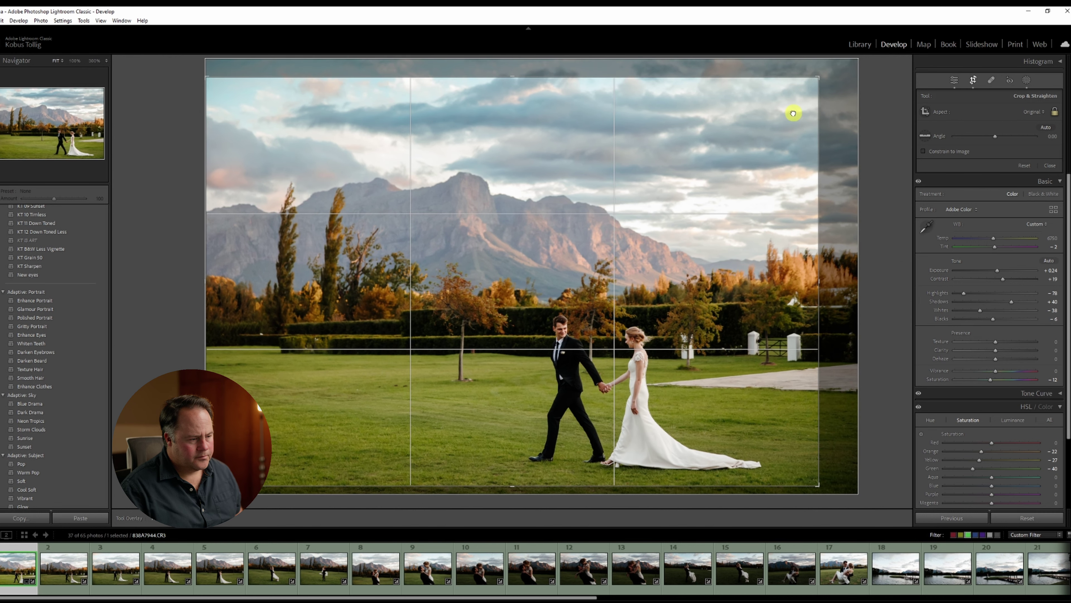
key("Return")
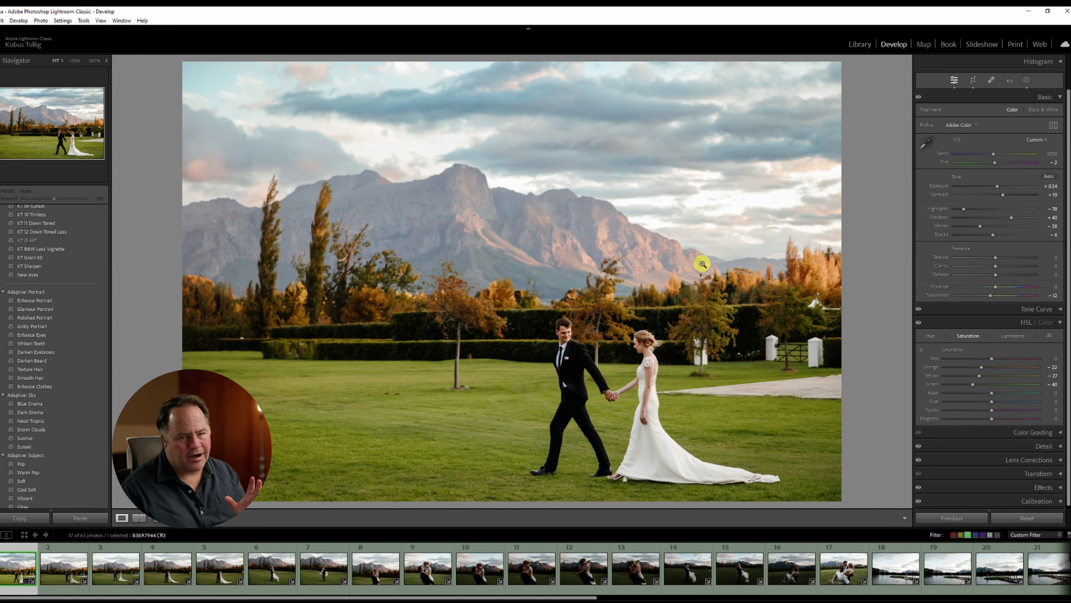
Mask the mountain range with an object selection and set its exposure to -0.38 and dehaze to 14
left_click(1026, 80)
left_click(902, 74)
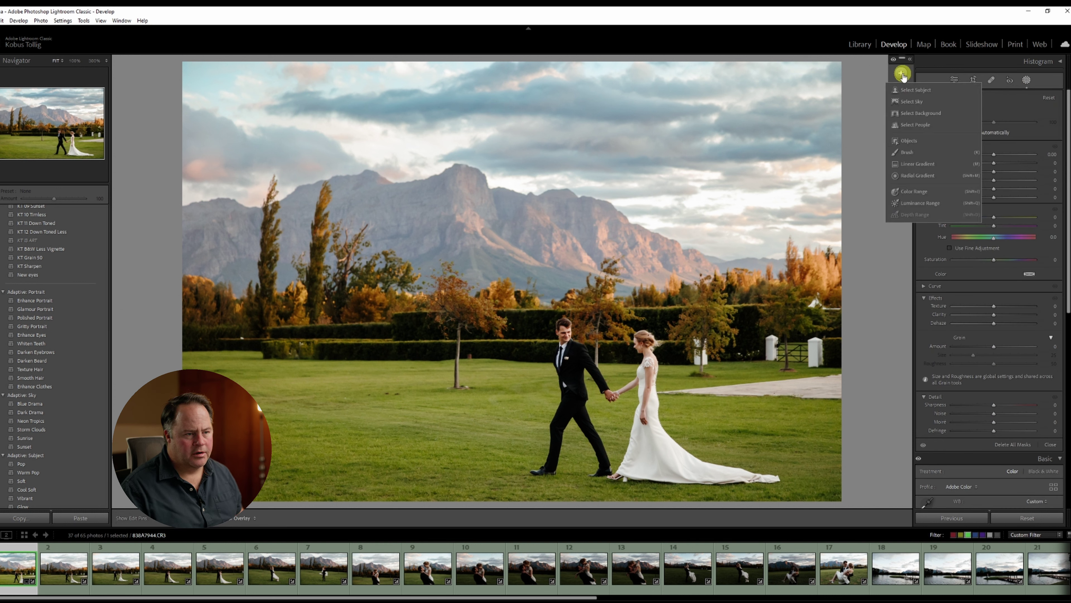
left_click(916, 140)
mouse_move(696, 258)
left_mouse_down()
mouse_move(576, 210)
mouse_move(474, 191)
mouse_move(378, 187)
mouse_move(347, 209)
mouse_move(393, 220)
mouse_move(394, 239)
mouse_move(445, 256)
mouse_move(474, 281)
mouse_move(457, 240)
mouse_move(426, 237)
mouse_move(512, 222)
mouse_move(593, 239)
mouse_move(596, 257)
mouse_move(577, 282)
mouse_move(533, 281)
mouse_move(556, 285)
mouse_move(500, 262)
mouse_move(604, 249)
mouse_move(623, 271)
mouse_move(654, 266)
mouse_move(424, 214)
mouse_move(326, 209)
mouse_move(362, 197)
mouse_move(304, 224)
mouse_move(300, 213)
mouse_move(291, 269)
mouse_move(300, 237)
mouse_move(266, 222)
mouse_move(227, 214)
mouse_move(180, 226)
mouse_move(201, 258)
mouse_move(191, 257)
mouse_move(245, 276)
mouse_move(255, 260)
mouse_move(230, 238)
mouse_move(280, 249)
left_mouse_up()
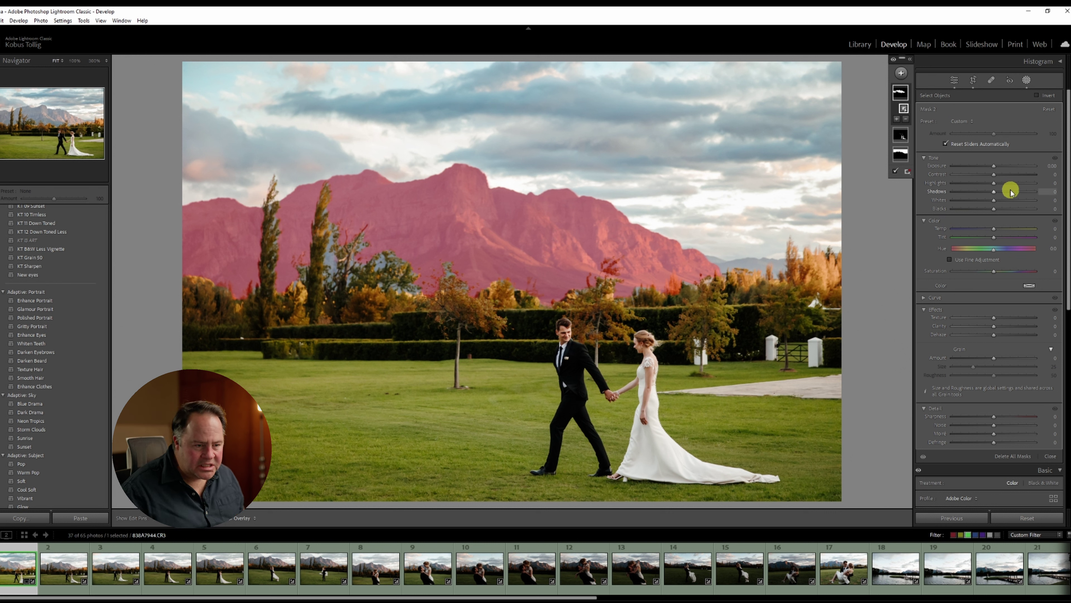
left_click_drag(993, 165, 990, 167)
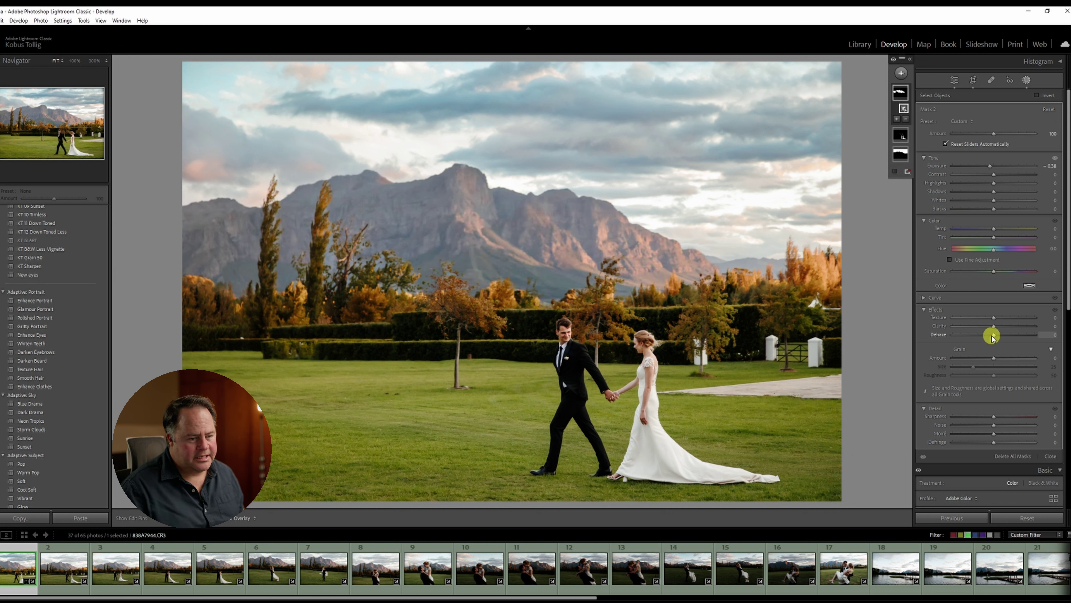
left_click_drag(995, 336, 1001, 336)
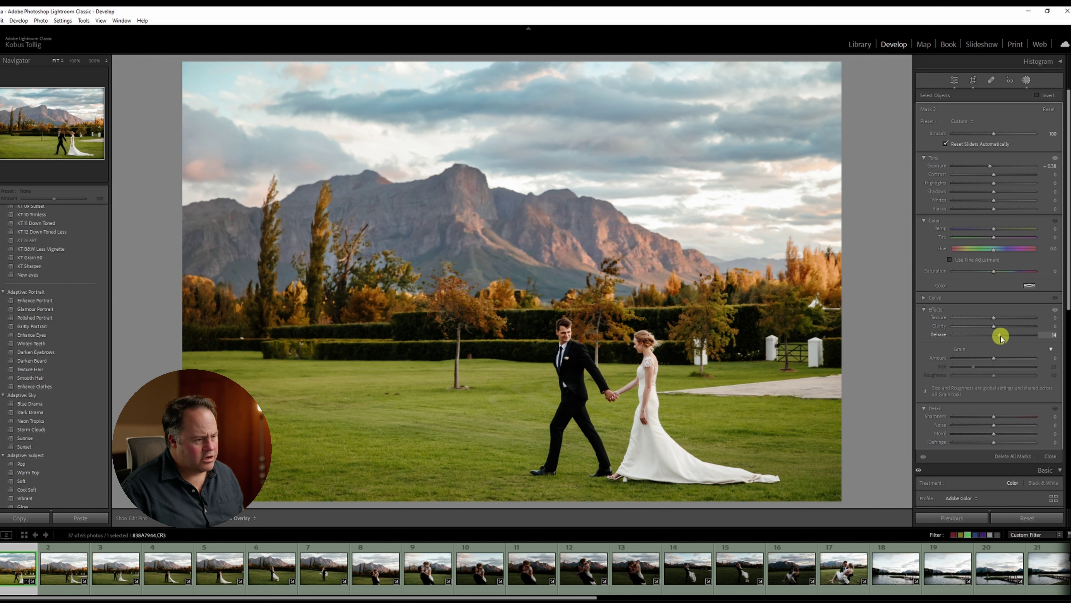
left_click_drag(1001, 336, 1001, 336)
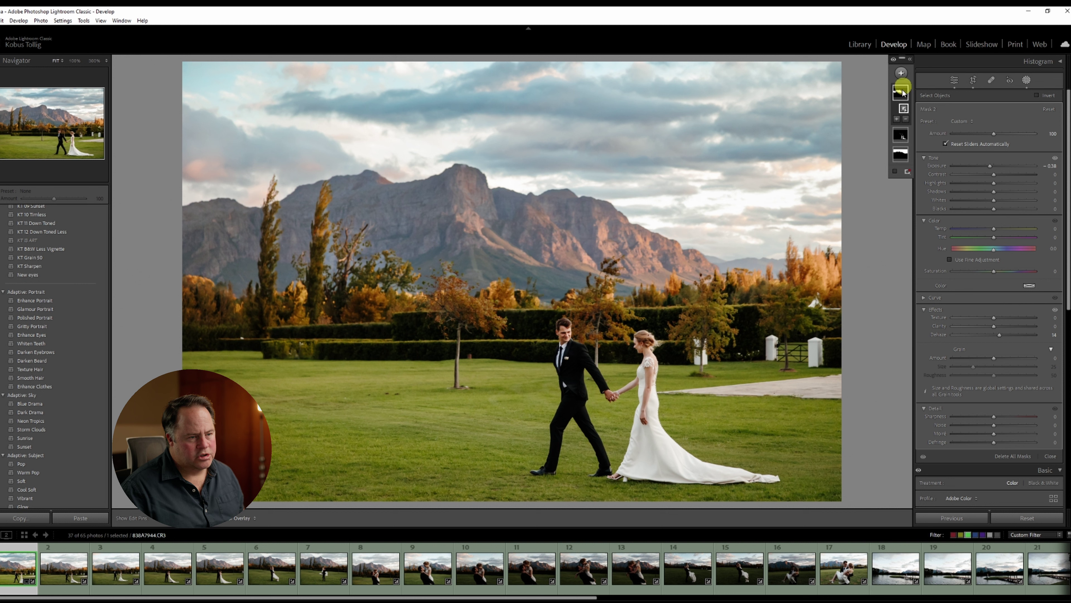
Add the dark trees and the two tall poplars in front of the mountain to its mask with object selections
left_click(894, 119)
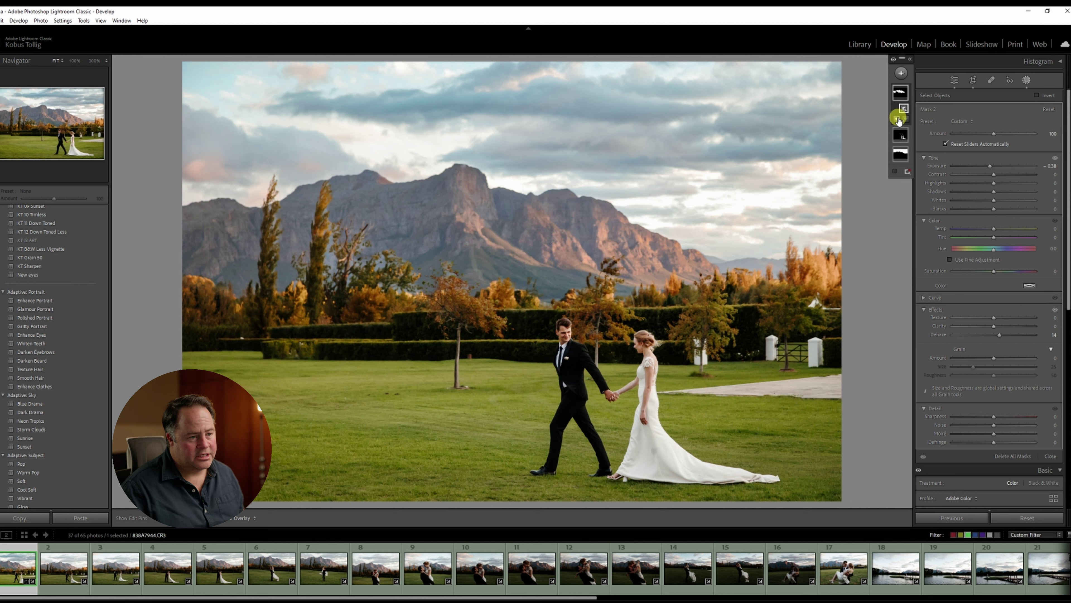
left_click(904, 188)
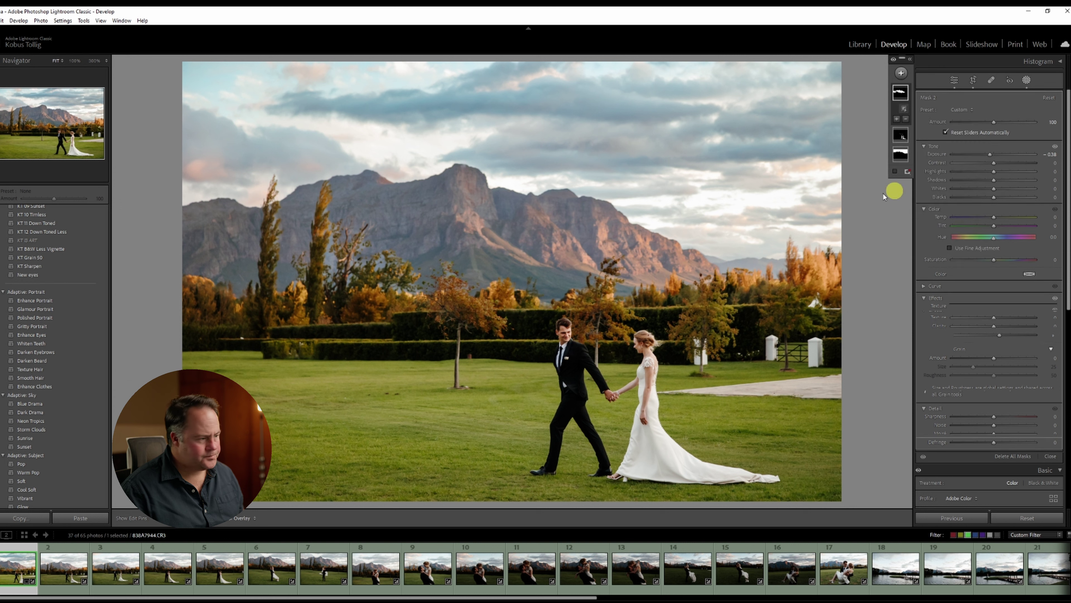
mouse_move(333, 246)
left_mouse_down()
mouse_move(331, 274)
mouse_move(343, 252)
mouse_move(351, 266)
mouse_move(429, 290)
left_mouse_up()
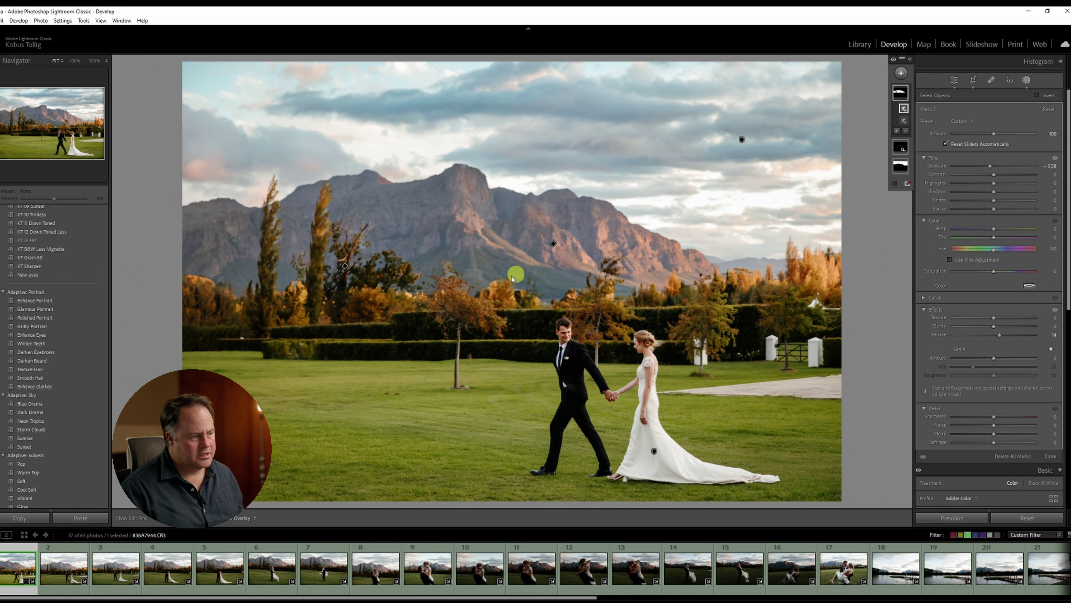
left_click(898, 131)
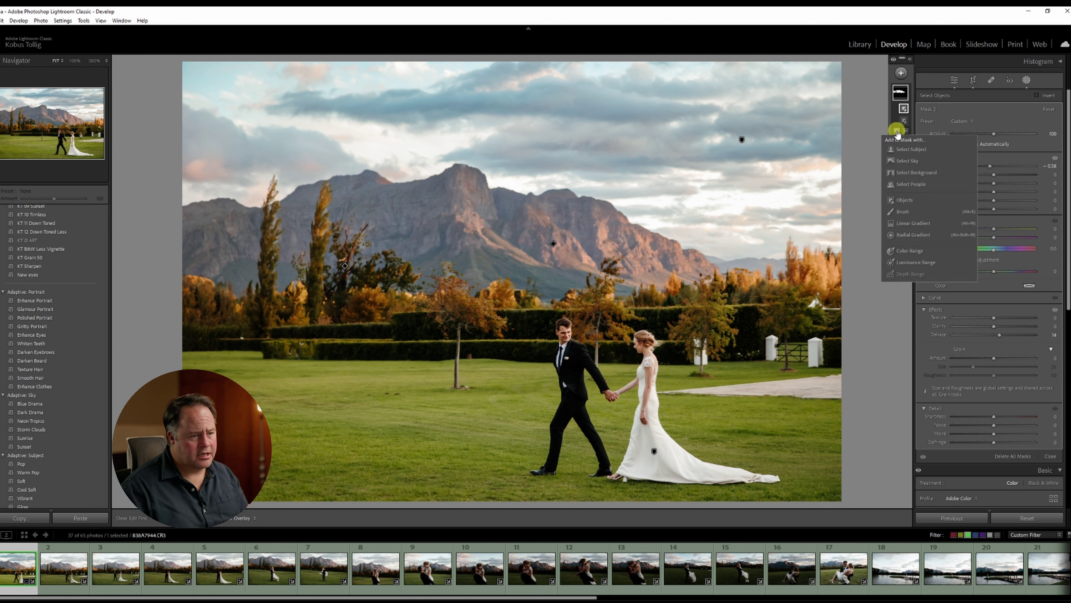
left_click(910, 199)
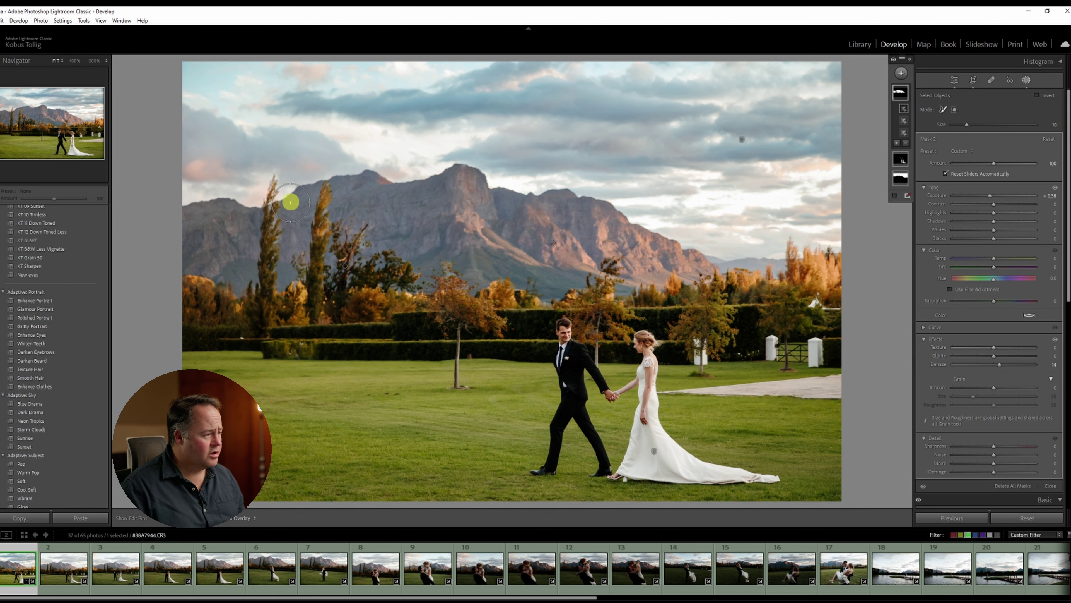
left_click_drag(323, 213, 321, 239)
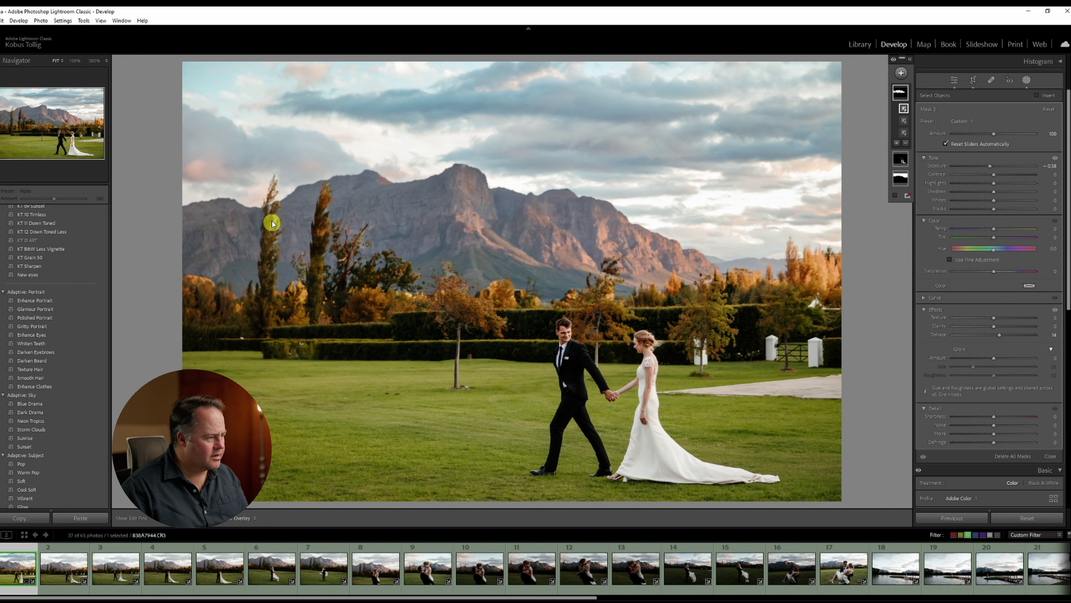
left_click(898, 143)
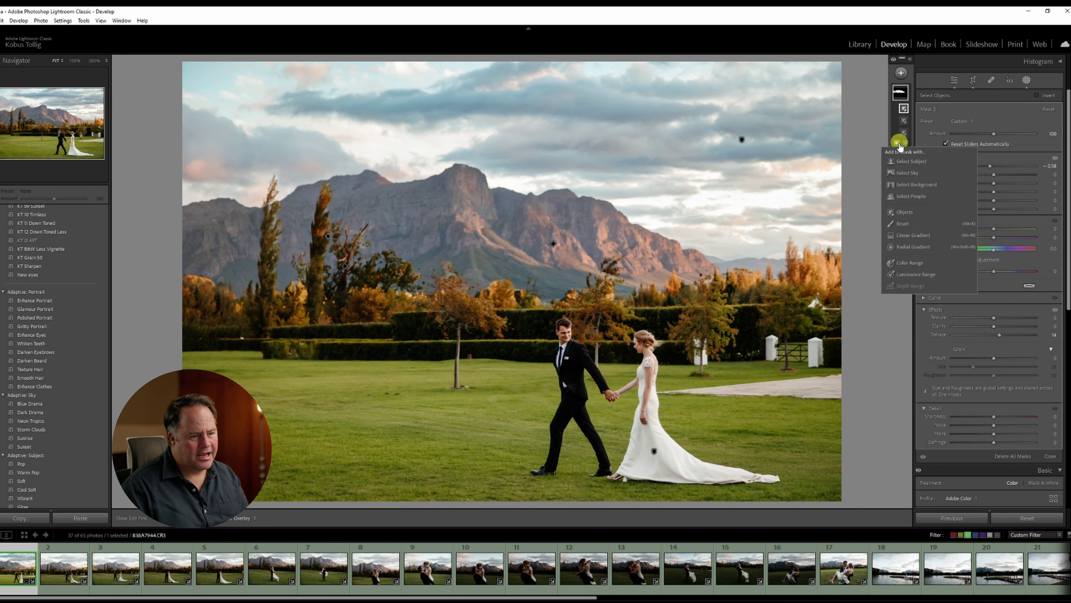
left_click(906, 213)
left_click_drag(270, 240, 274, 199)
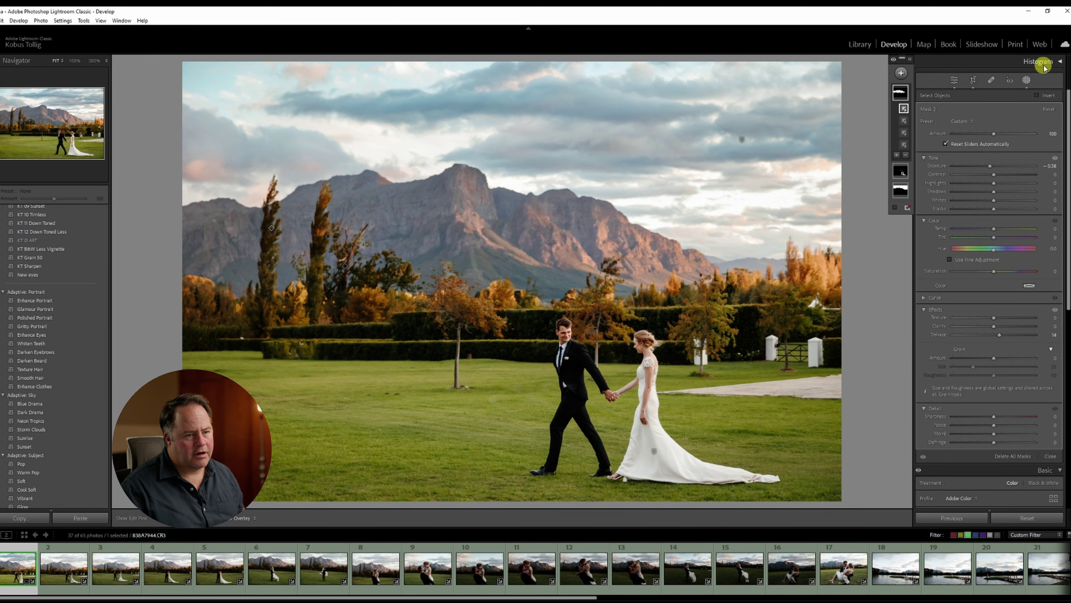
left_click(1027, 81)
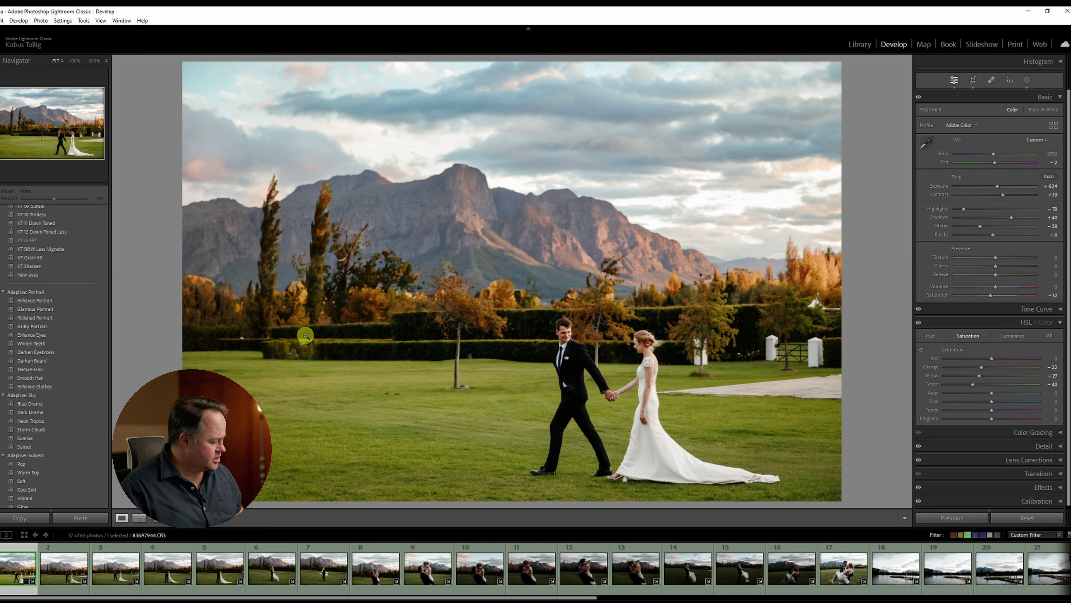
Retouch the distracting spots in and around the hedges behind the lawn with the Remove tool
key("q")
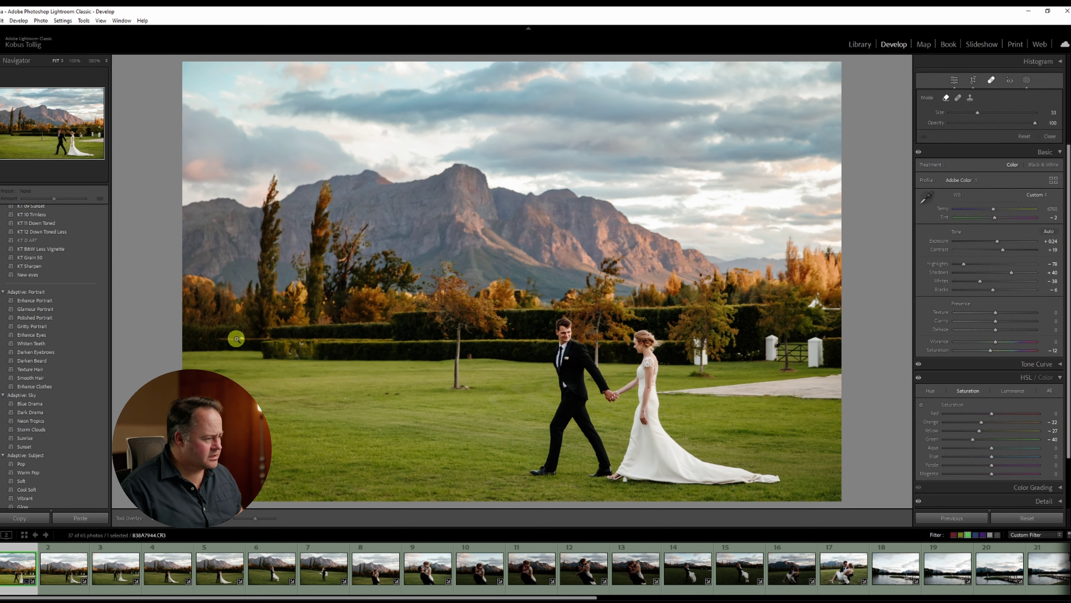
left_click(236, 338)
key("q")
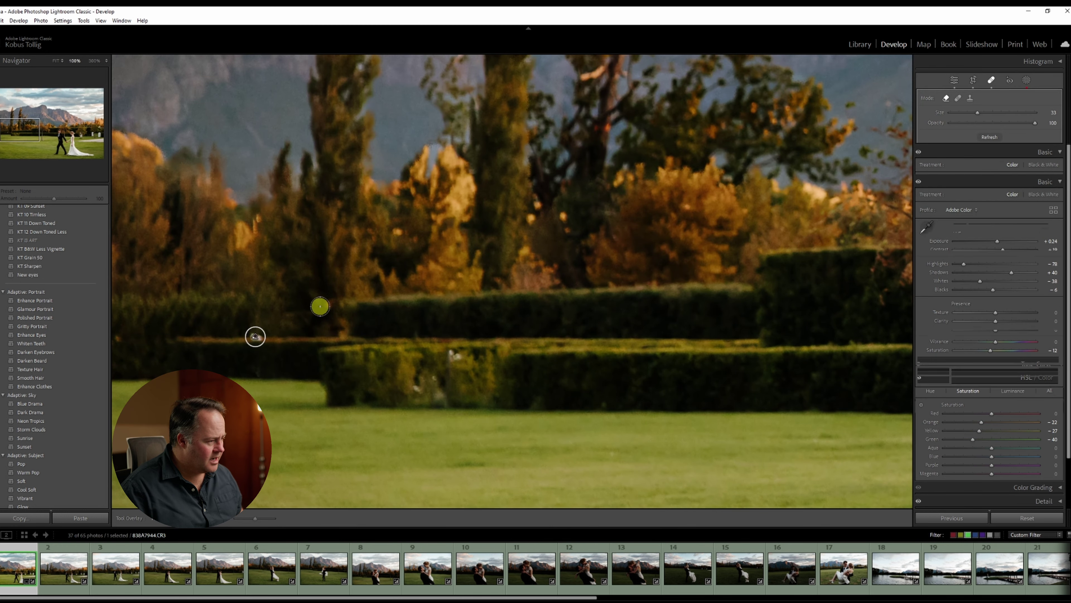
left_click(264, 337)
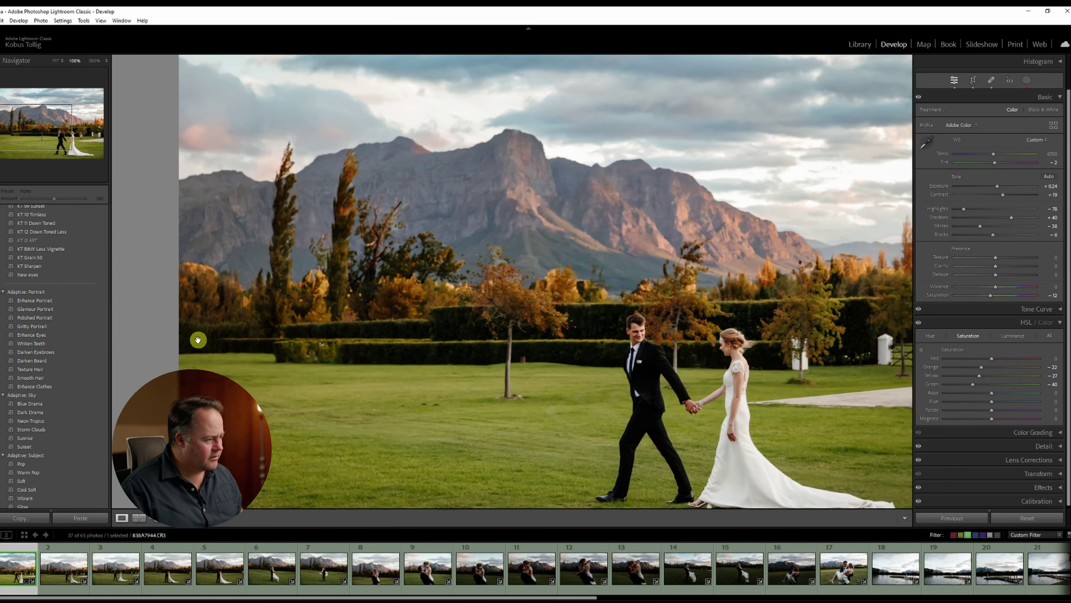
left_click(261, 337)
key("q")
left_click(525, 327)
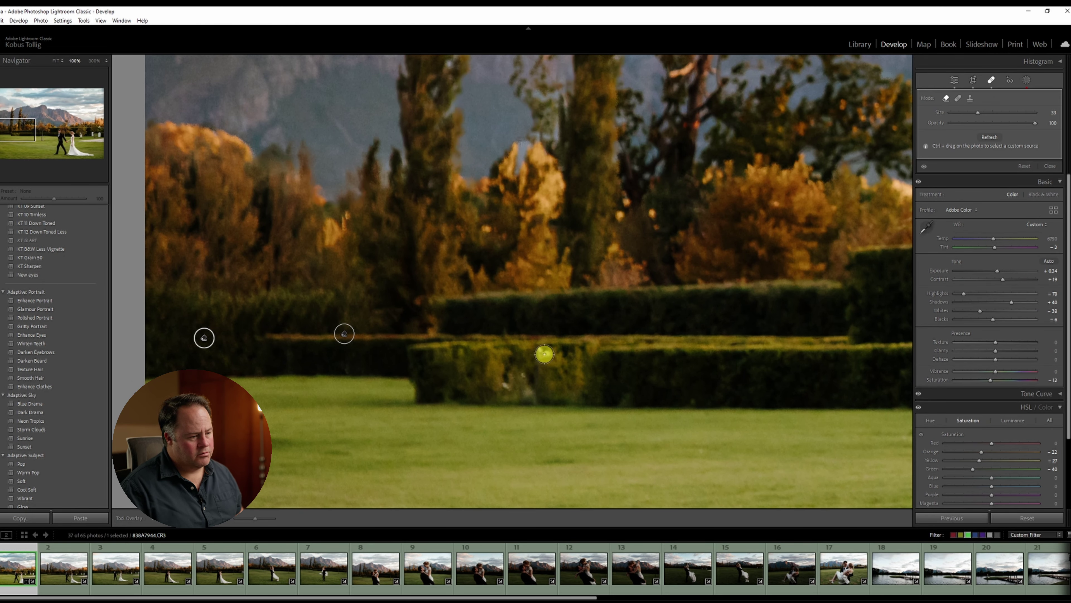
left_click(524, 380)
left_click(502, 386)
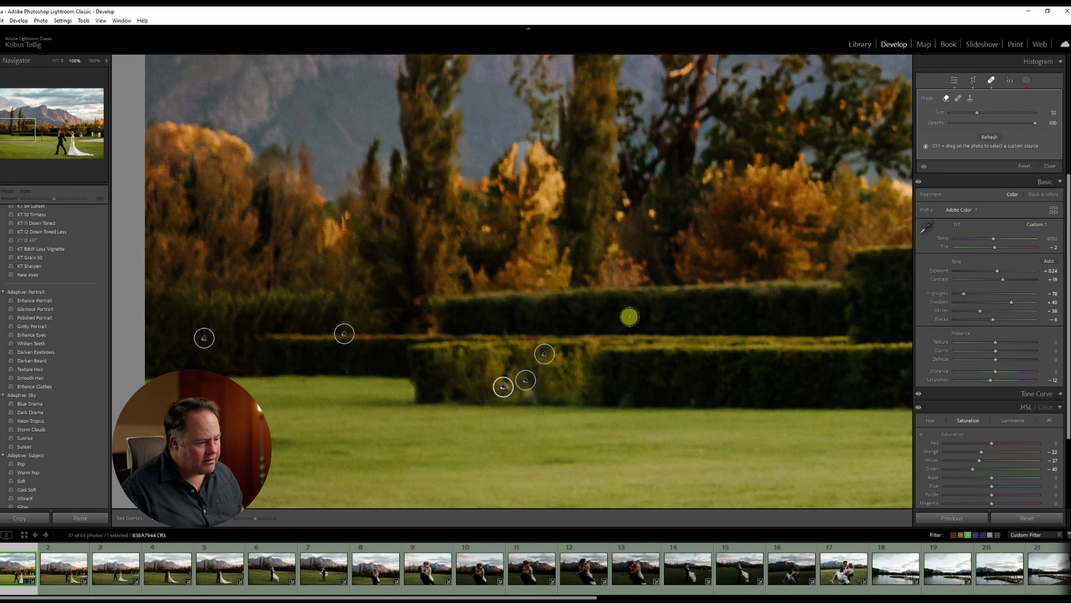
key("q")
left_click(629, 316)
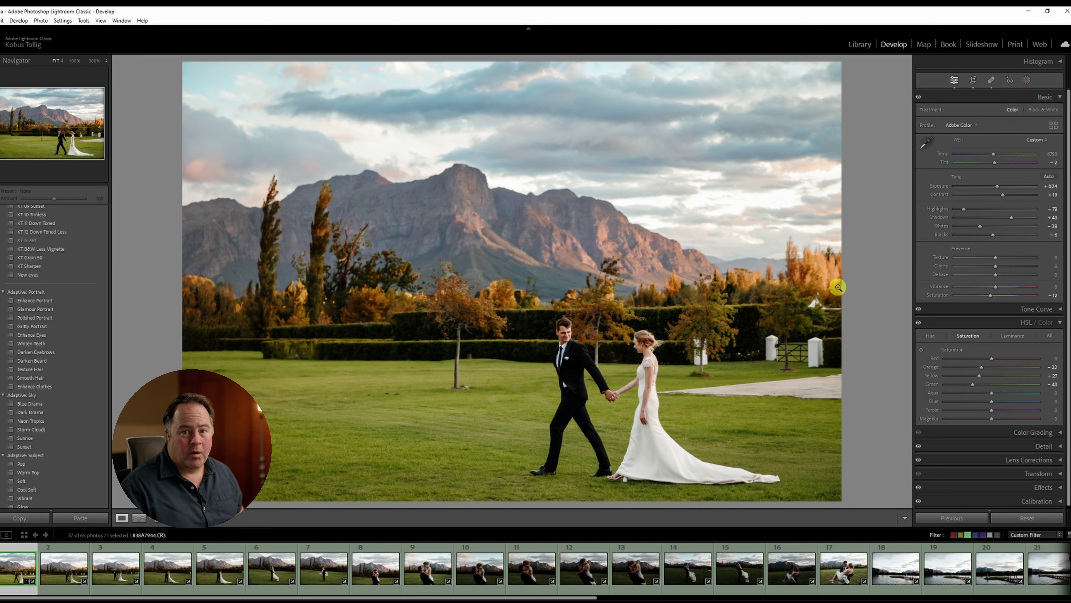
Retouch the bright white object among the trees behind the gate at the photo's edge with the Remove tool
left_click(829, 305)
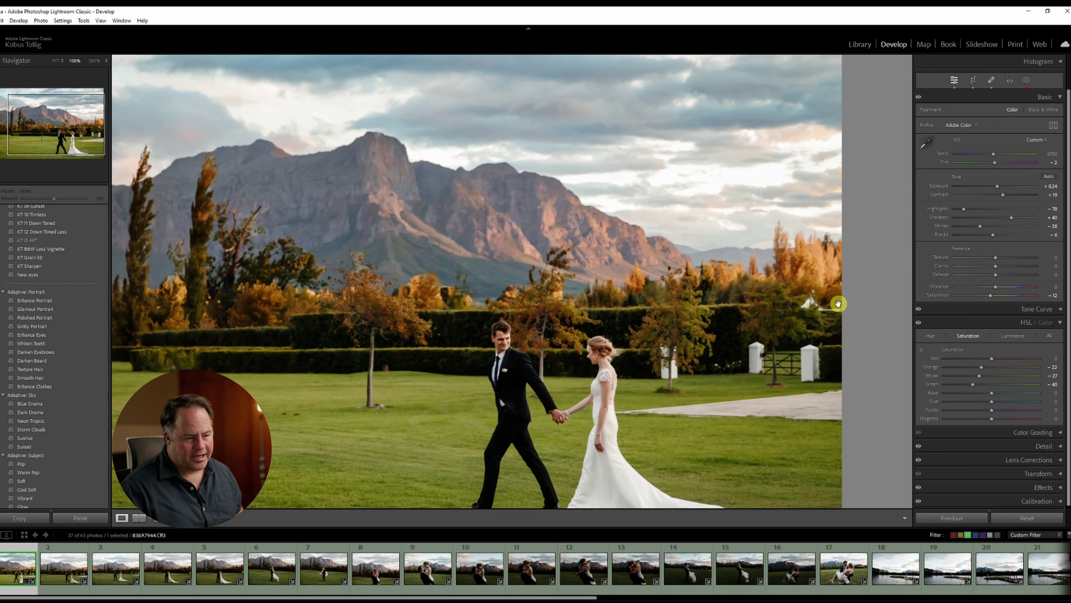
key("q")
mouse_move(741, 317)
left_mouse_down()
mouse_move(763, 283)
mouse_move(794, 321)
mouse_move(762, 315)
mouse_move(851, 318)
mouse_move(780, 321)
mouse_move(772, 273)
mouse_move(747, 311)
left_mouse_up()
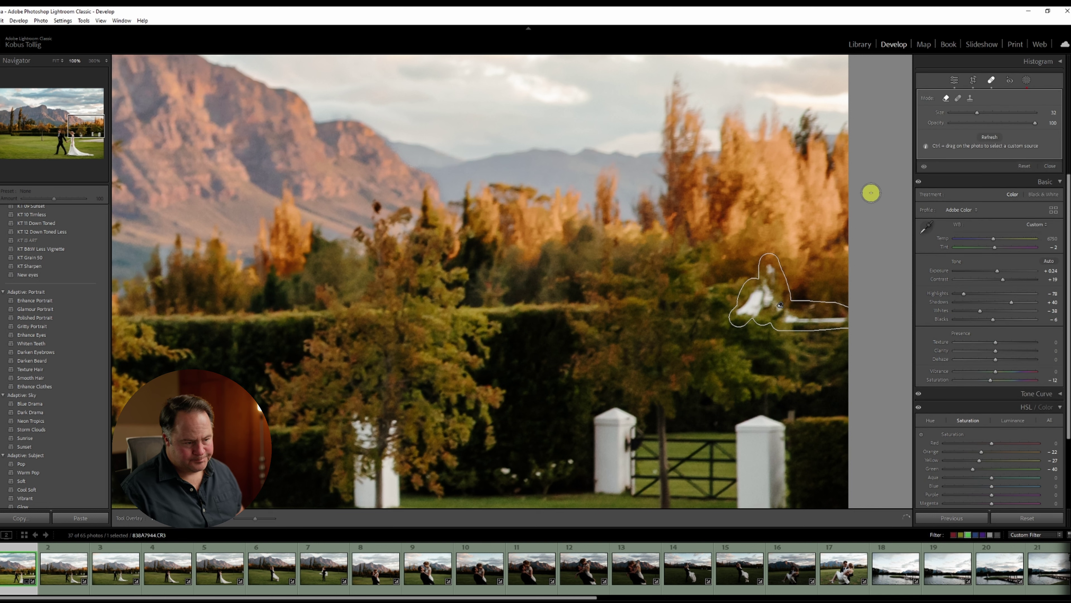
key("q")
key("z")
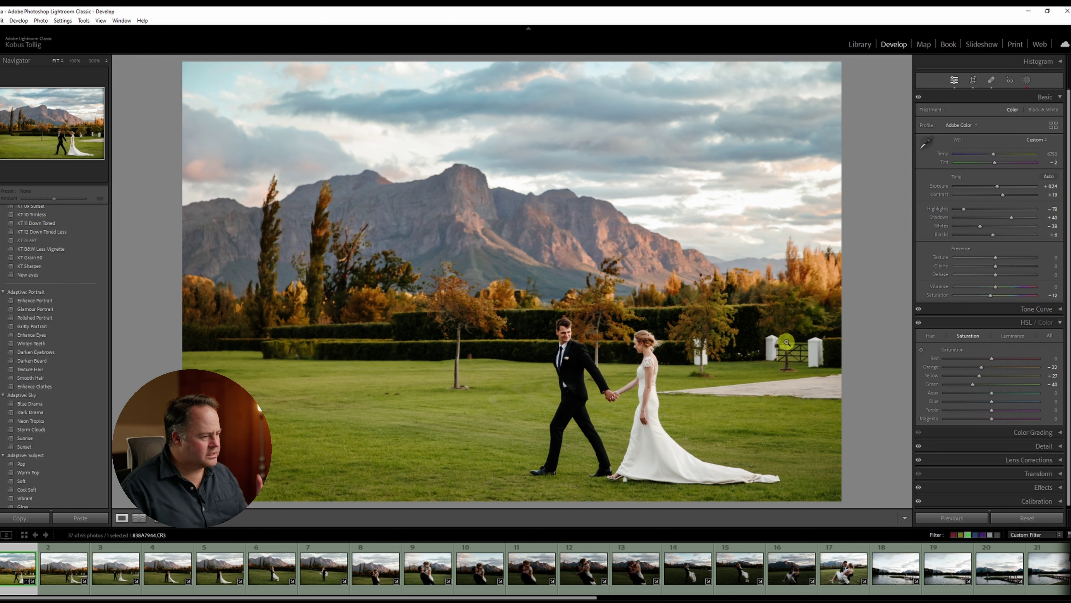
Synchronize this photo's develop settings to the 17 lawn photos, leaving out healing, crop and masking
left_click(838, 584, "shift")
left_click(966, 518)
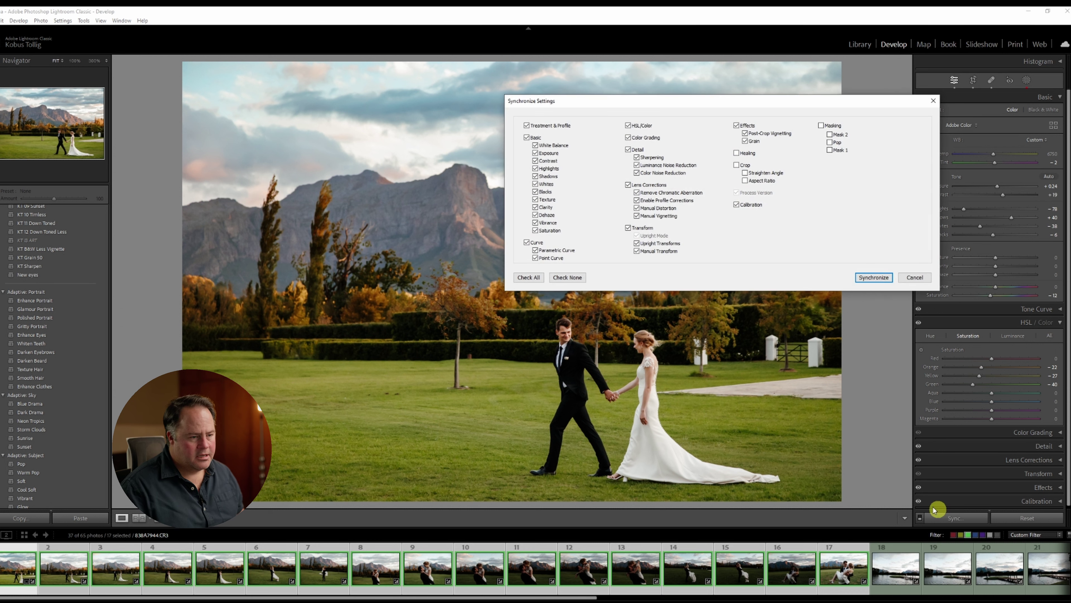
left_click(872, 278)
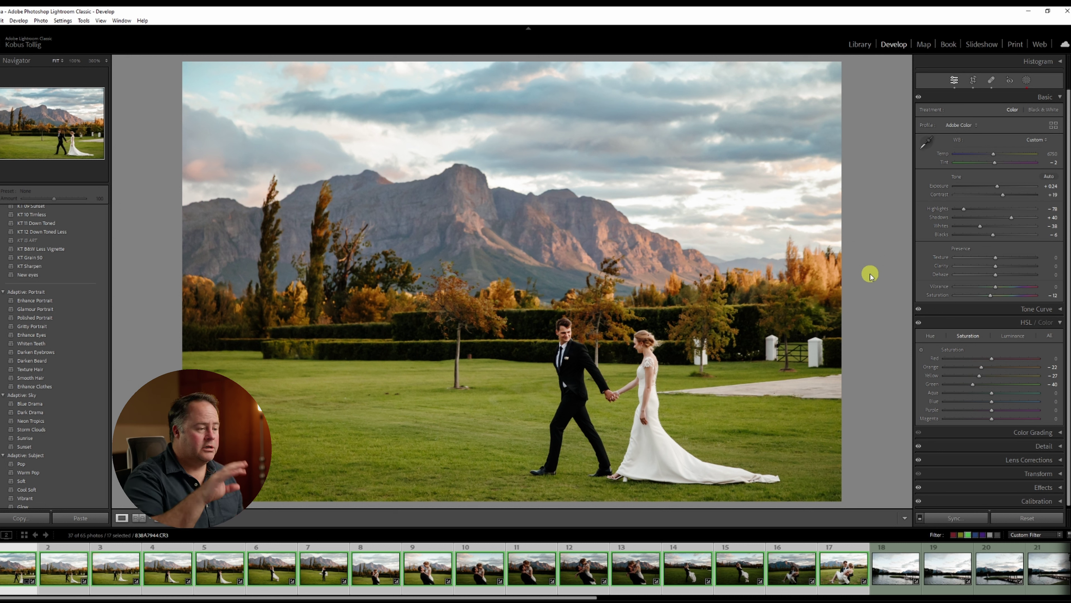
Label the full-length photos of the couple walking, kissing and lifting red one by one, up to the first close-up embrace
key("6")
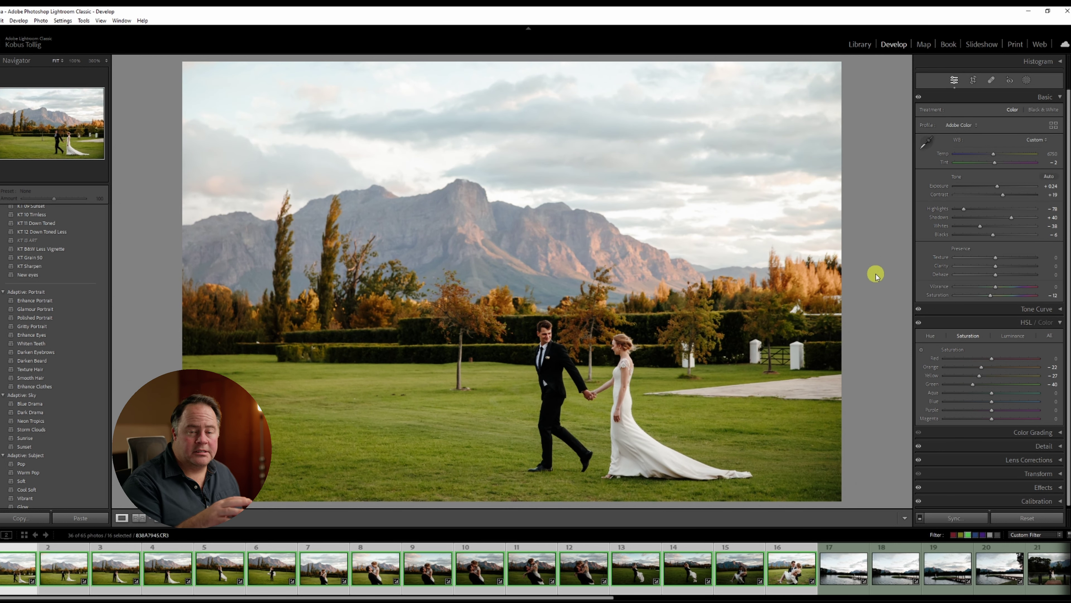
key("6")
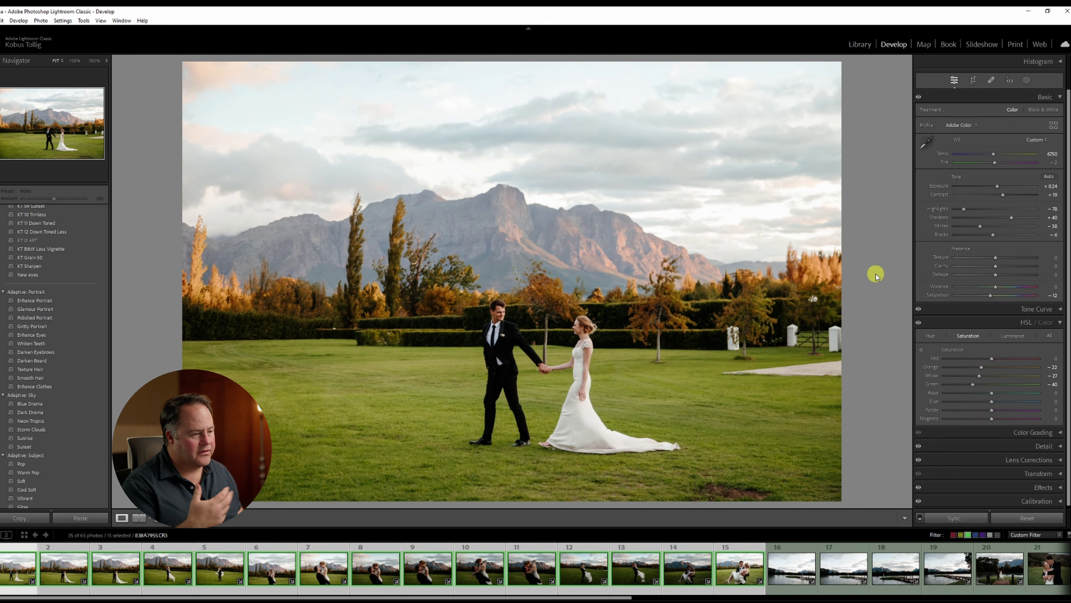
key("6")
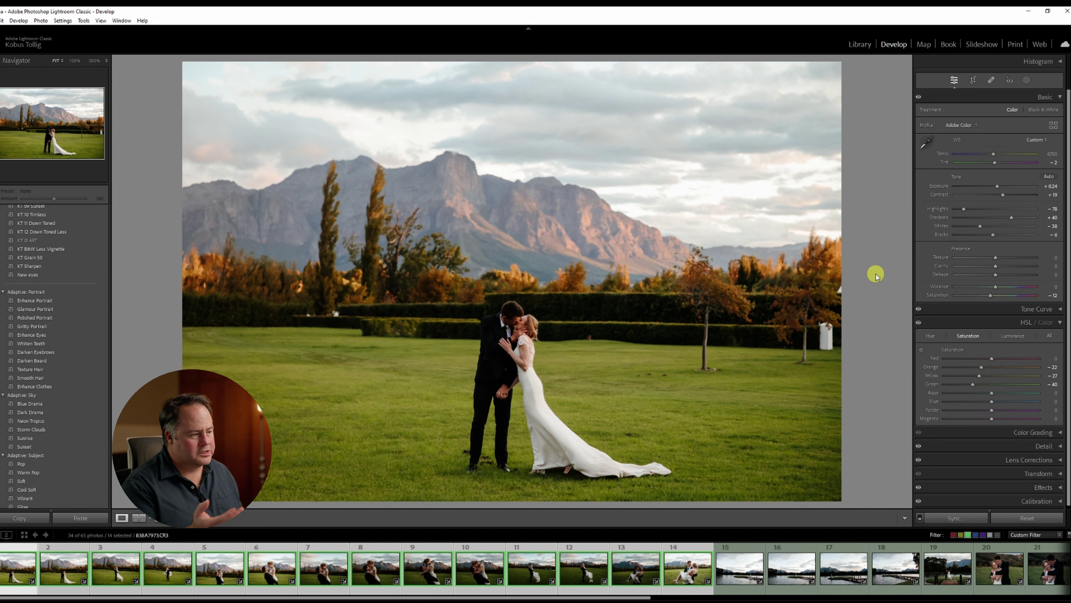
key("6")
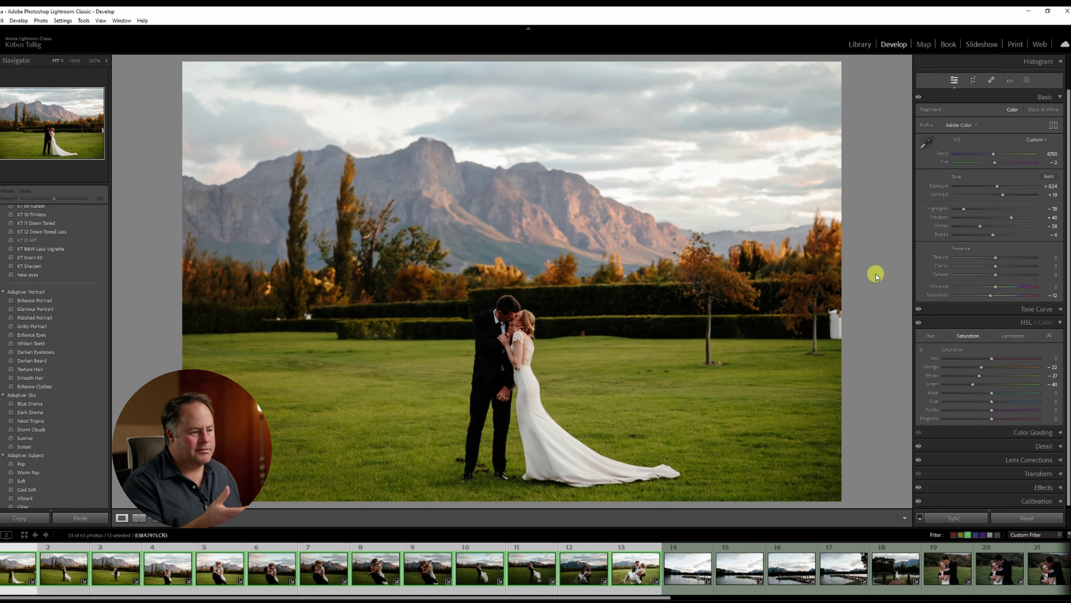
key("6")
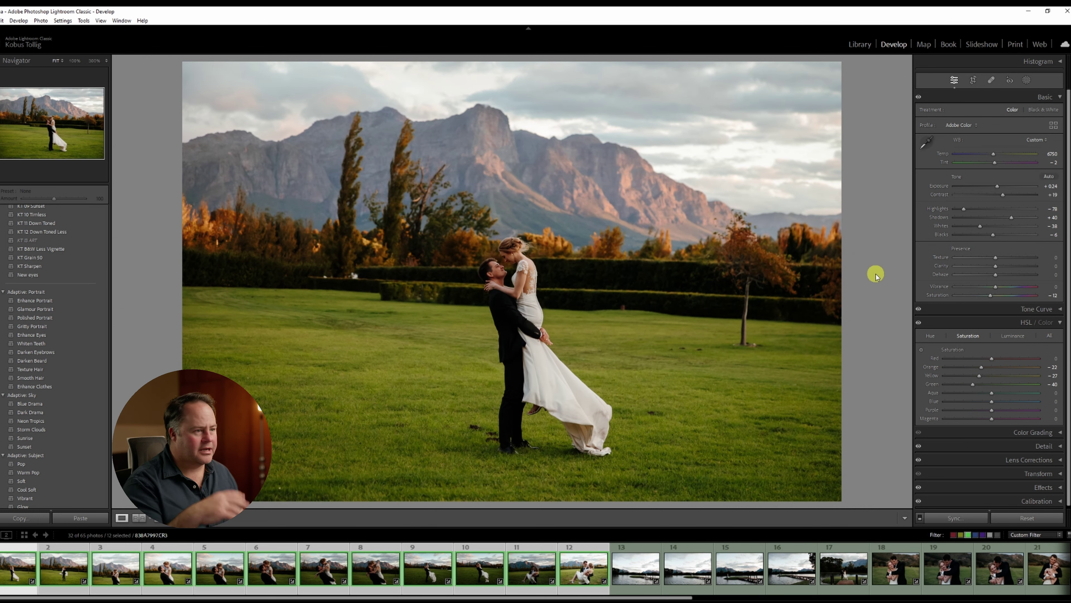
key("6")
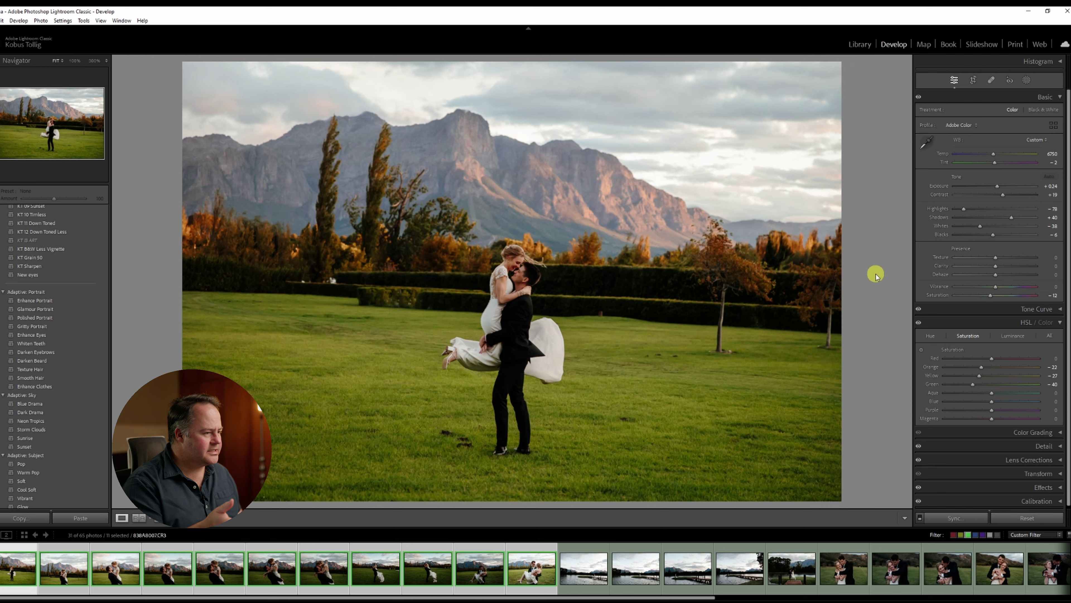
key("6")
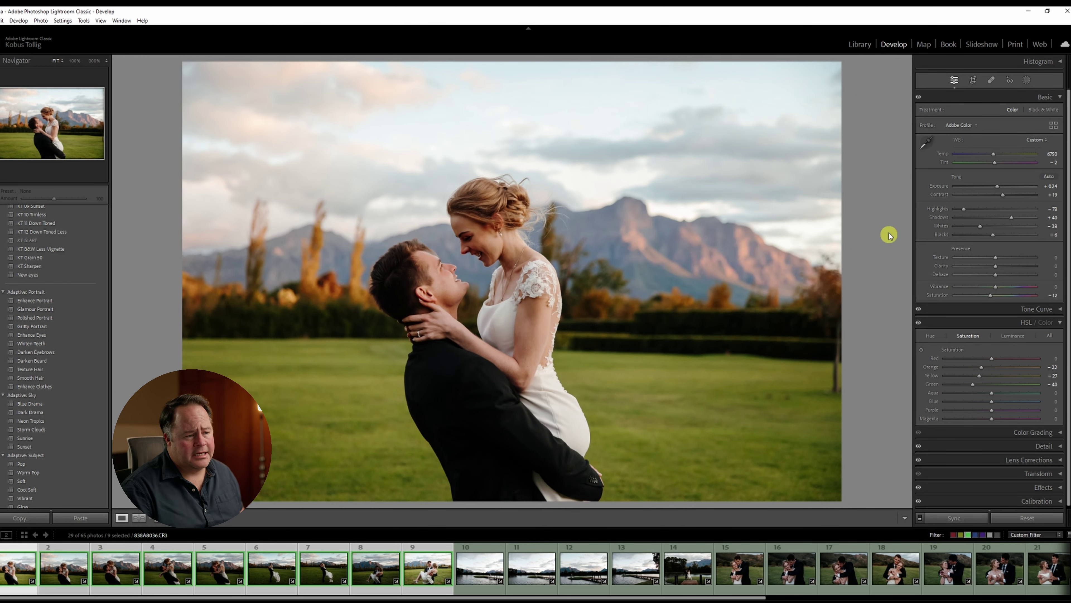
Straighten the first close-up embrace photo slightly, and set its exposure to +0.61 and shadows to +47
left_click(973, 79)
left_click_drag(876, 232, 878, 228)
key("Return")
left_click_drag(998, 188, 1017, 218)
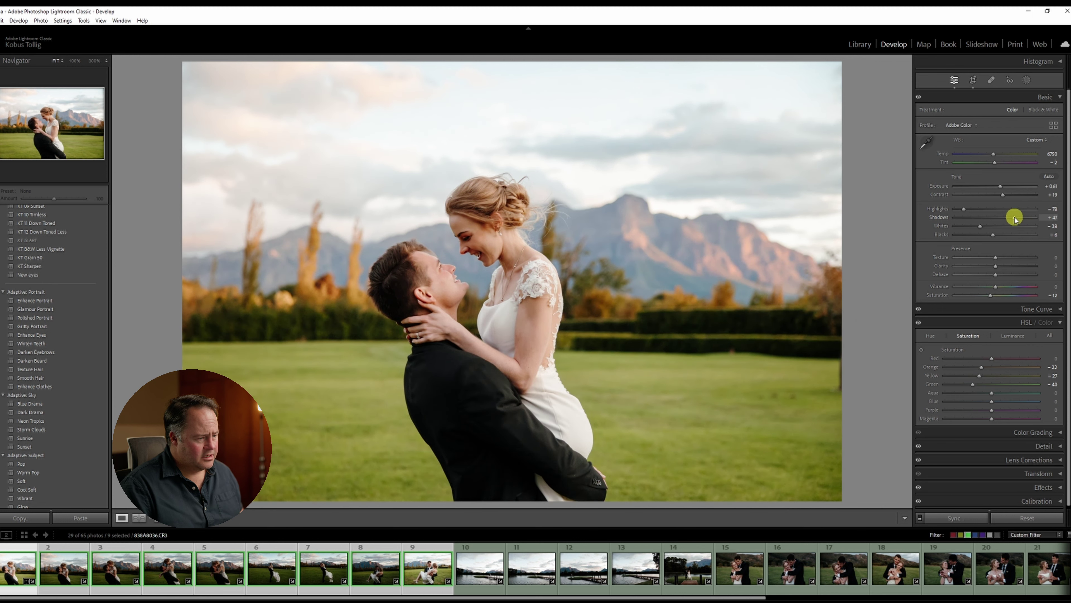
Retouch the blemishes on the groom's chin and the bride's temple and cheek with the Remove tool, and label the photo red
left_click(443, 248)
left_click(442, 246)
left_click(443, 247)
left_click(454, 252)
left_click(454, 251)
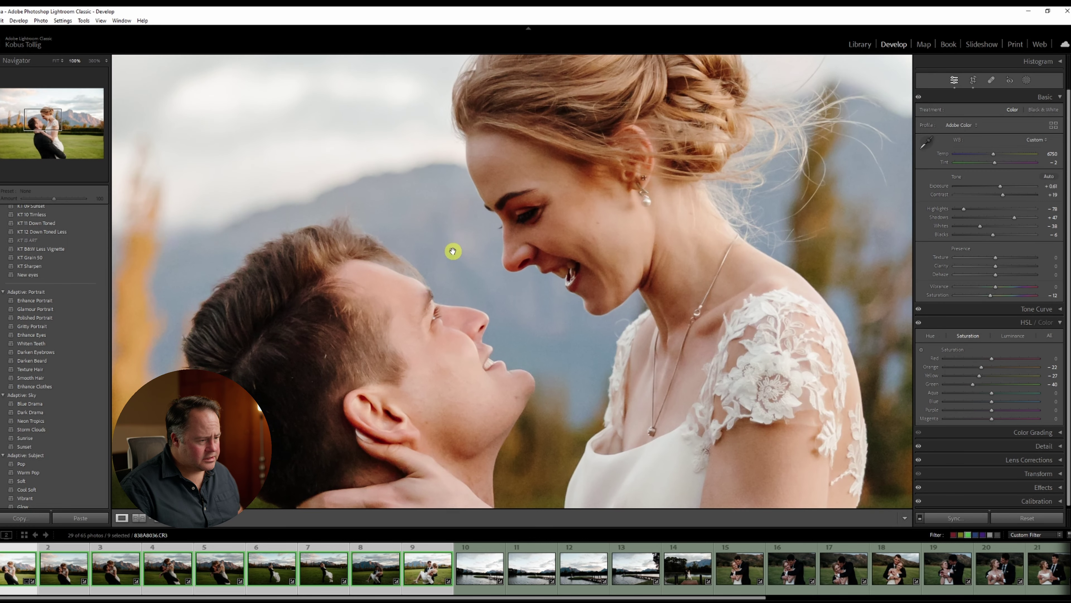
key("q")
scroll(516, 398, "down", 3)
left_click(516, 397)
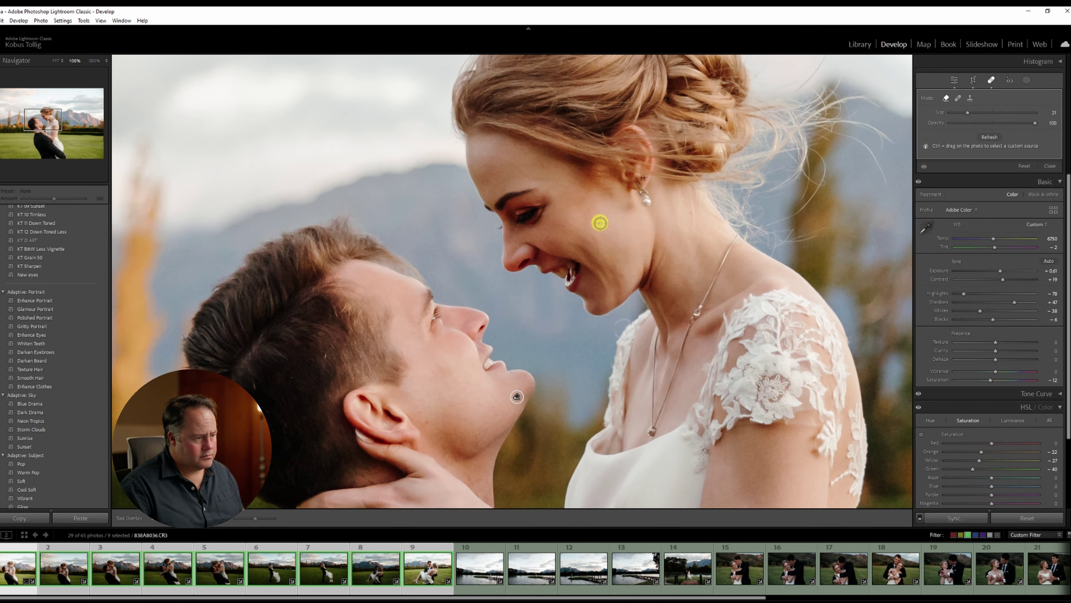
scroll(566, 187, "down", 1)
left_click(564, 186)
left_click(598, 223)
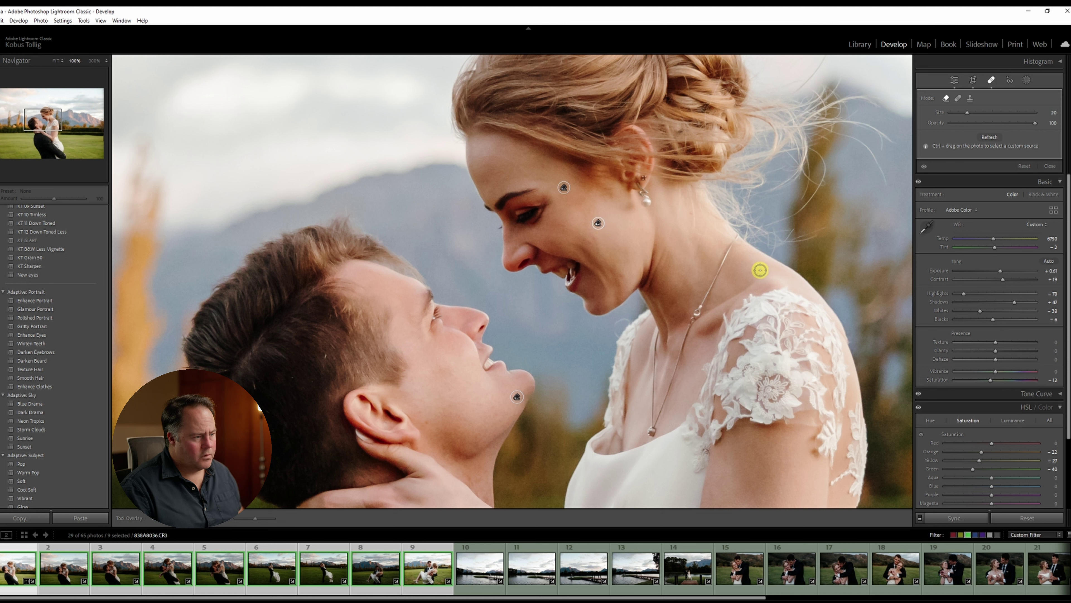
key("q")
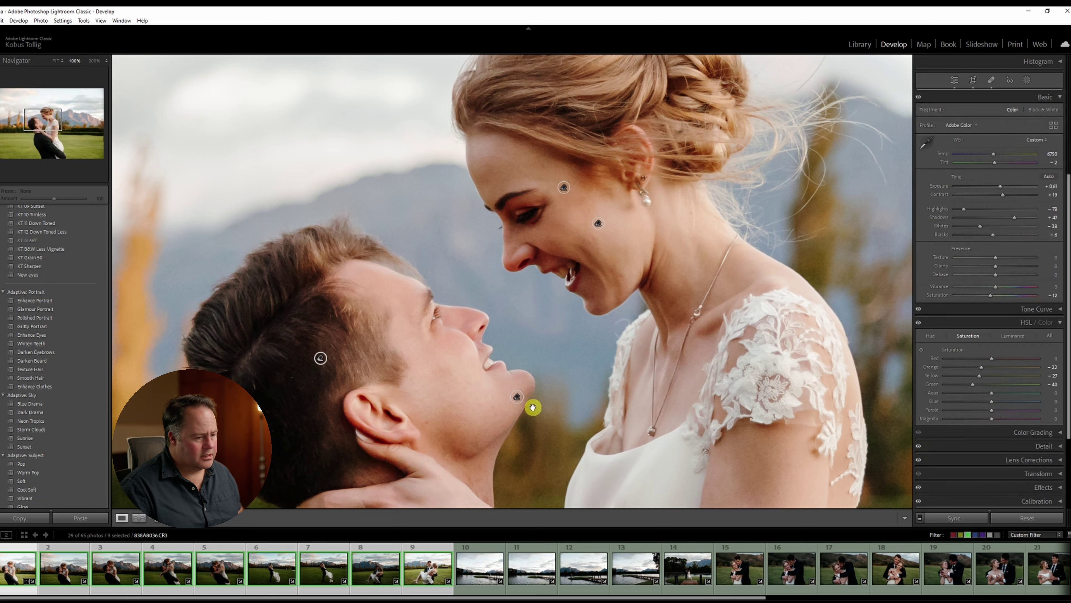
left_click(532, 408)
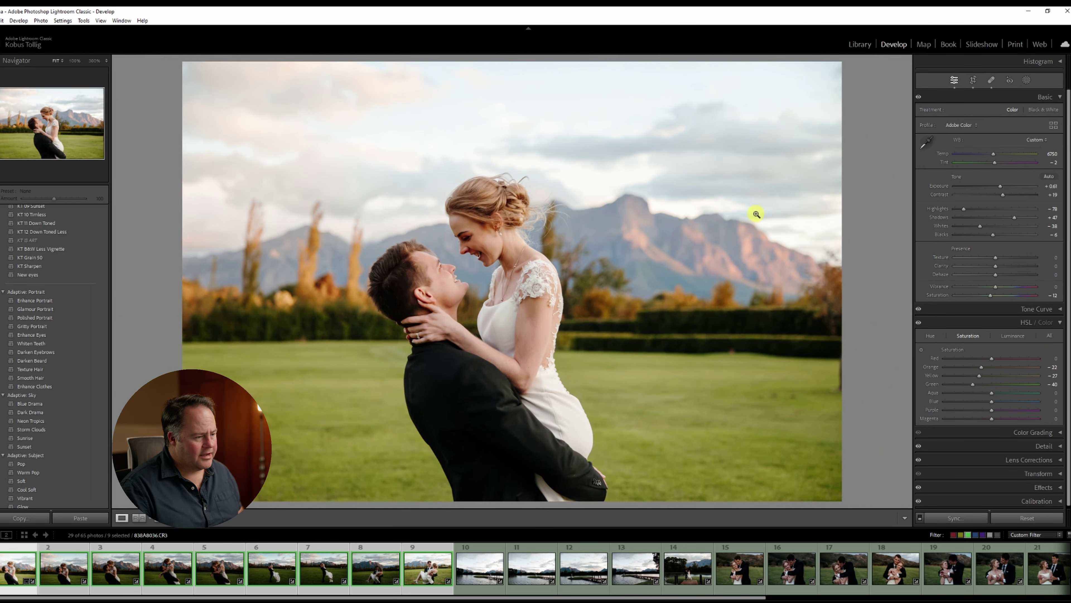
key("6")
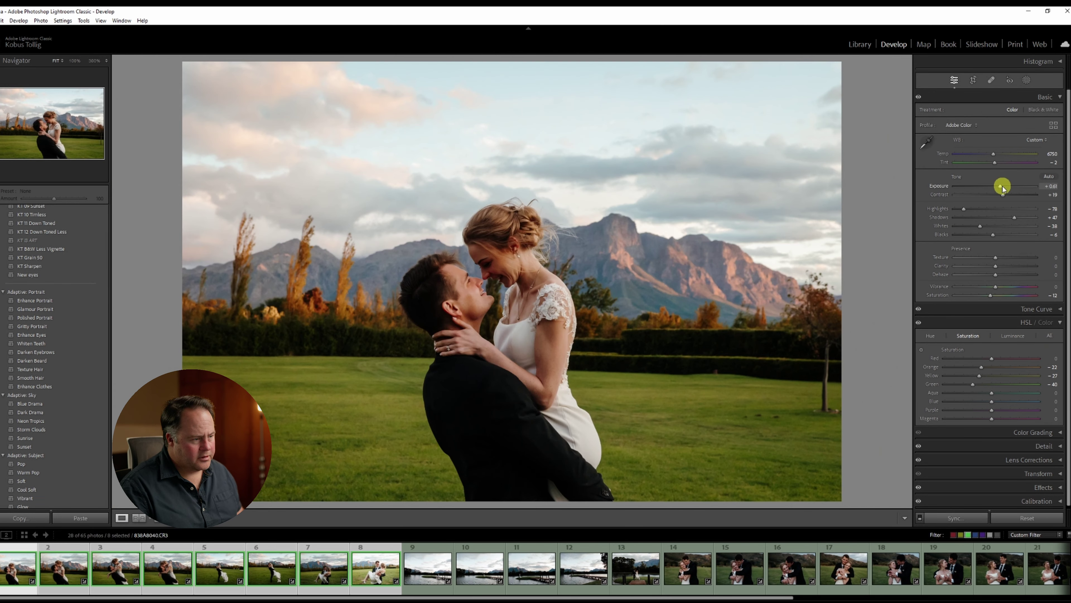
Set the next embrace photo's exposure to +0.93, and crop it tighter around the couple at its original aspect ratio with a slight straightening
left_click_drag(1005, 187, 1006, 190)
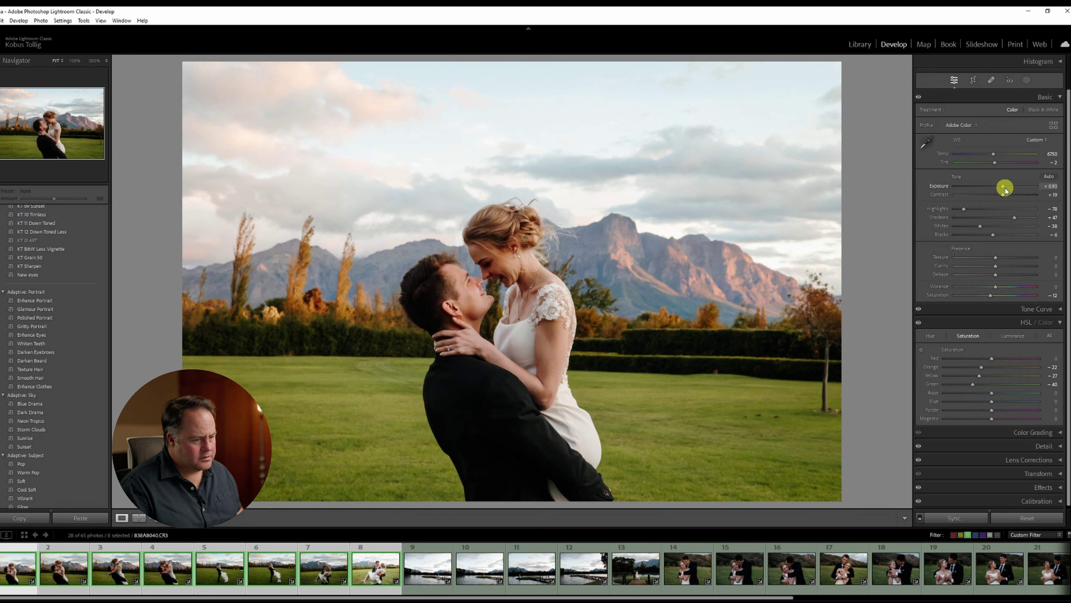
left_click(973, 80)
left_click_drag(586, 67, 584, 89)
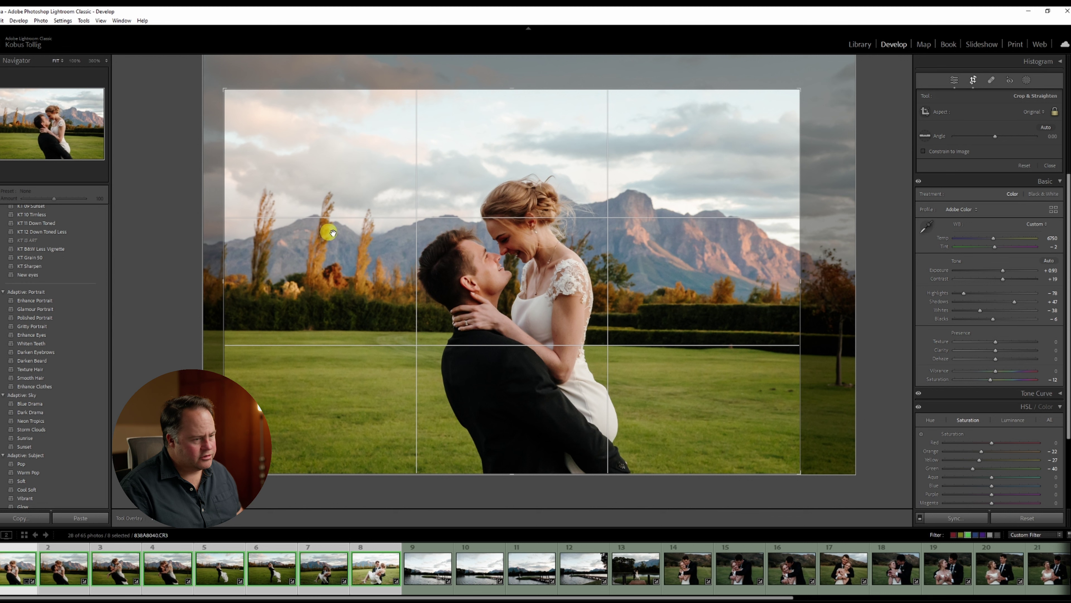
left_click_drag(878, 178, 878, 173)
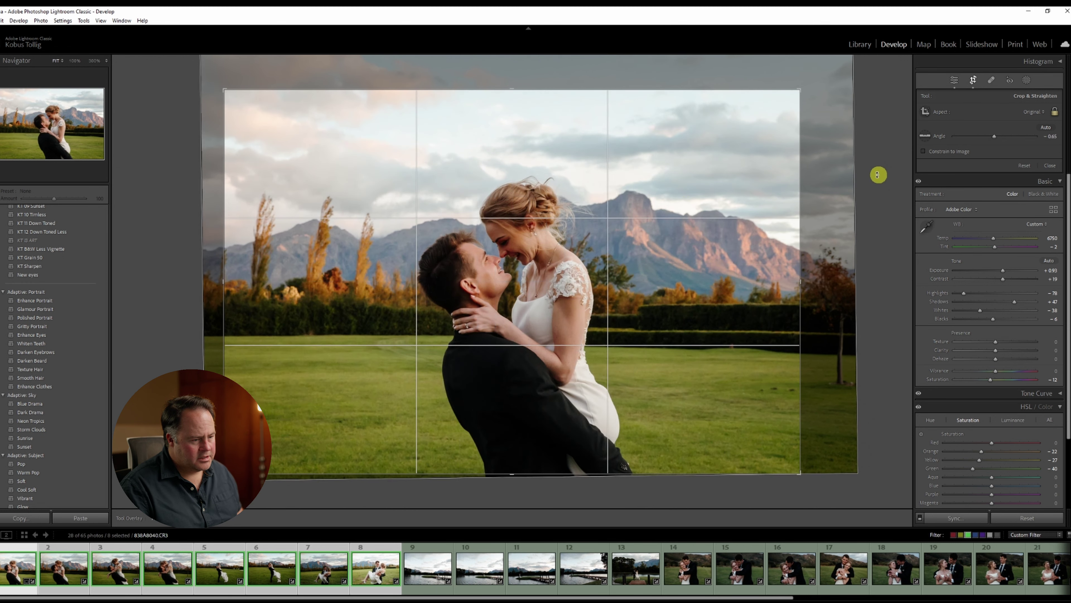
key("Return")
Retouch the three dark spots on the lawn and the reddish post below the hedge with the Remove tool, and label the photo red
left_click(776, 380)
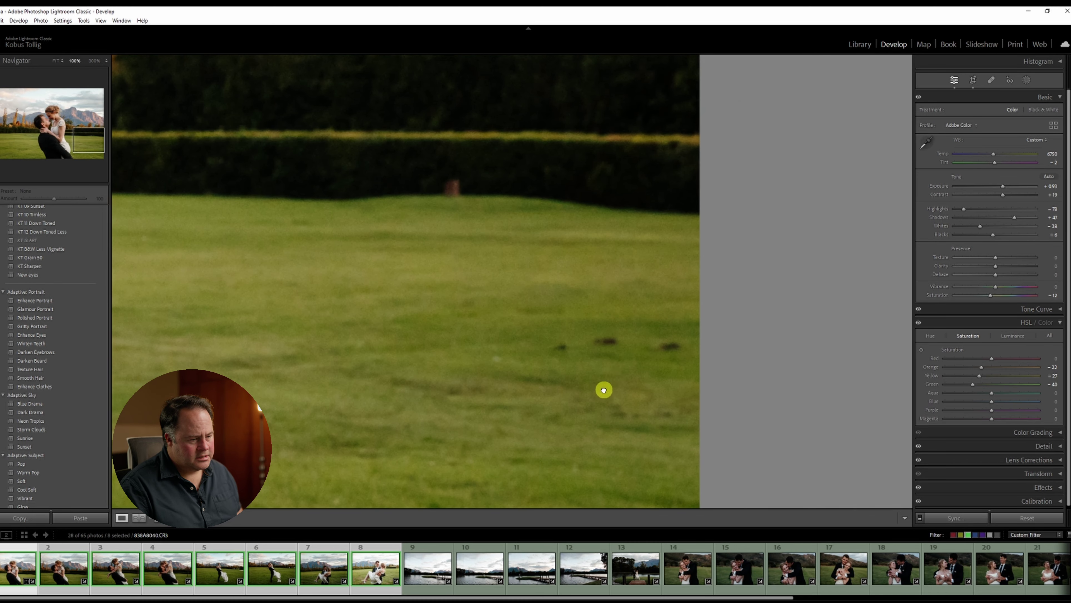
key("q")
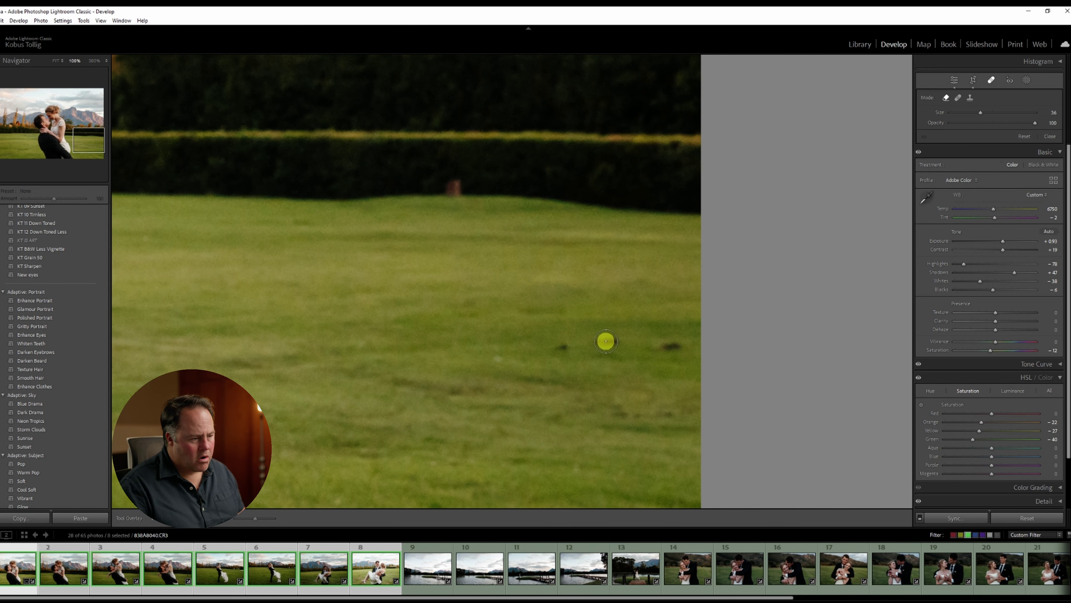
left_click(607, 341)
left_click(672, 347)
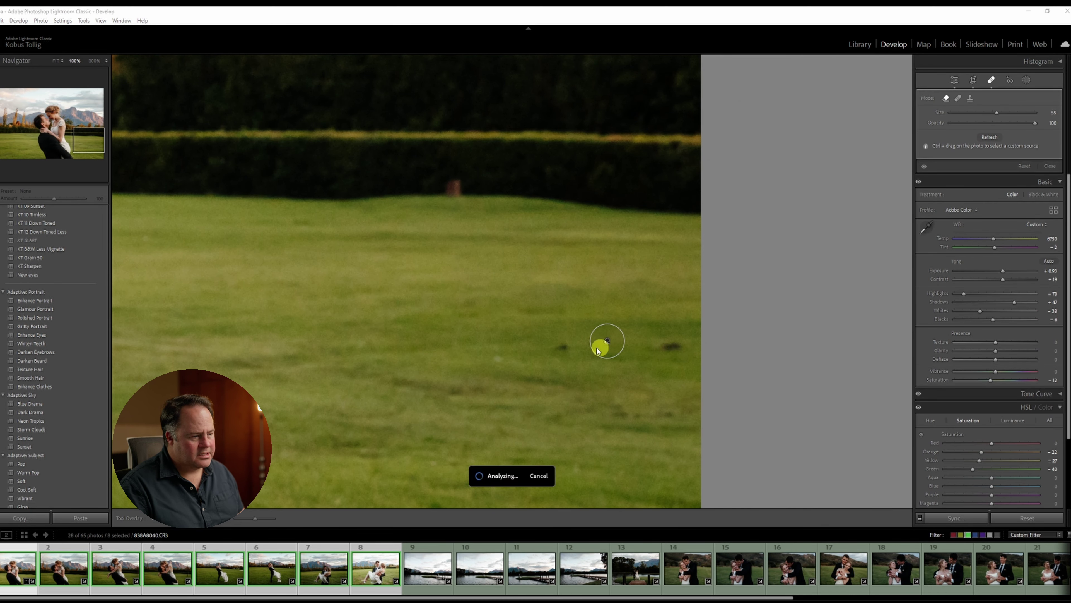
left_click(559, 351)
left_click(454, 190)
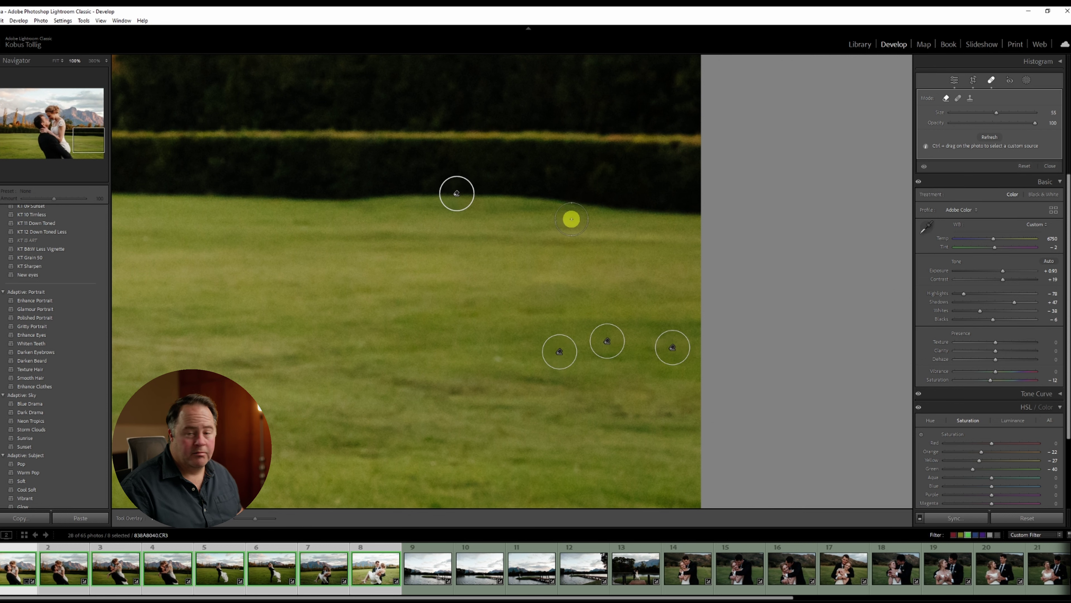
key("q")
left_click(573, 219)
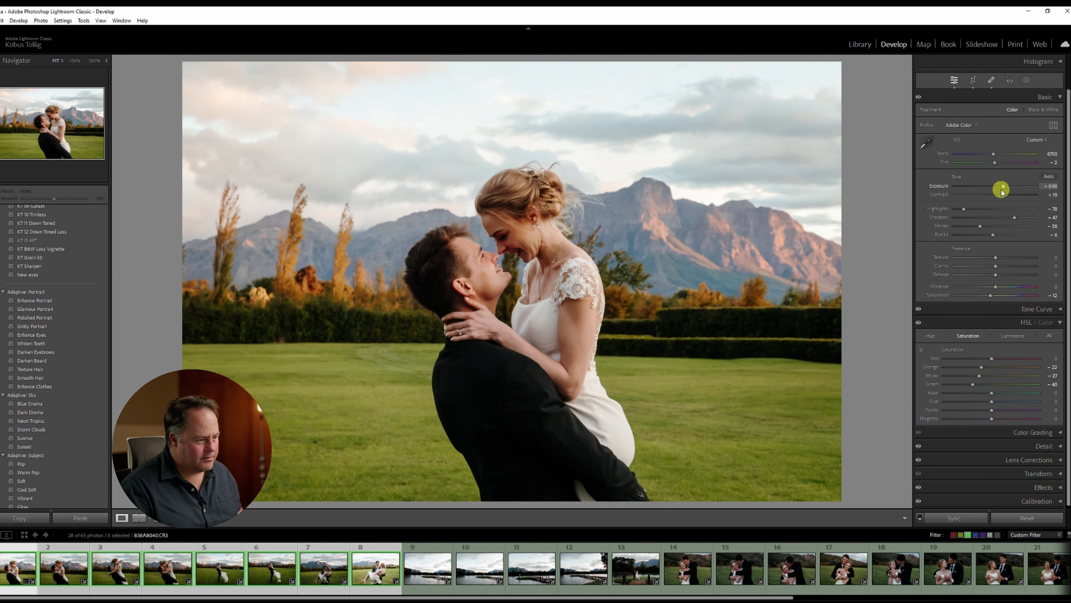
key("6")
Set the forehead-kiss photo's exposure to +1.24, and crop it tighter around the couple at its original aspect ratio
left_click_drag(1002, 190, 1006, 191)
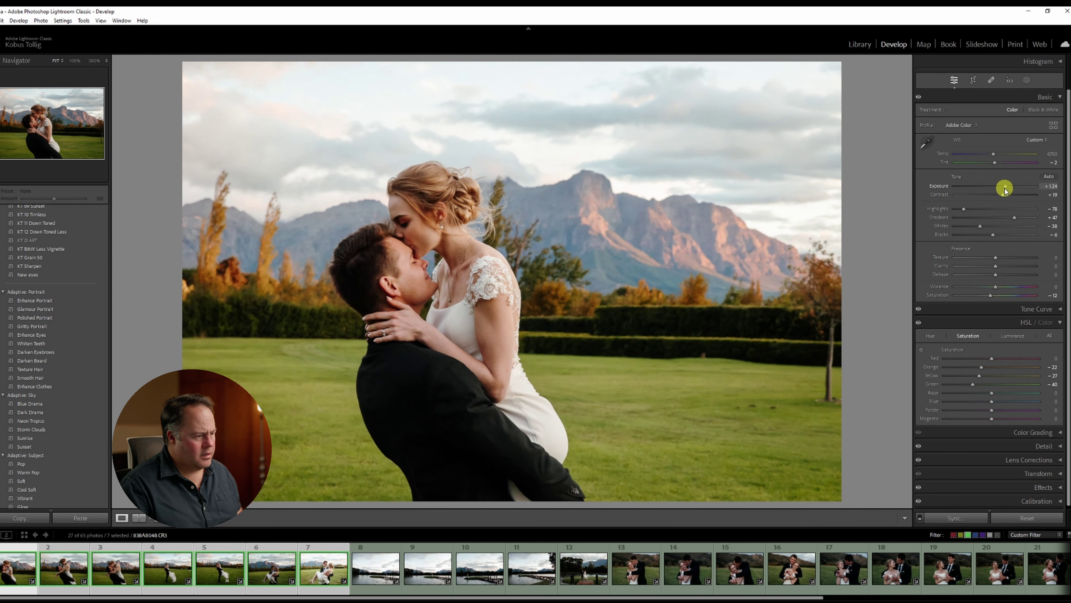
left_click(973, 80)
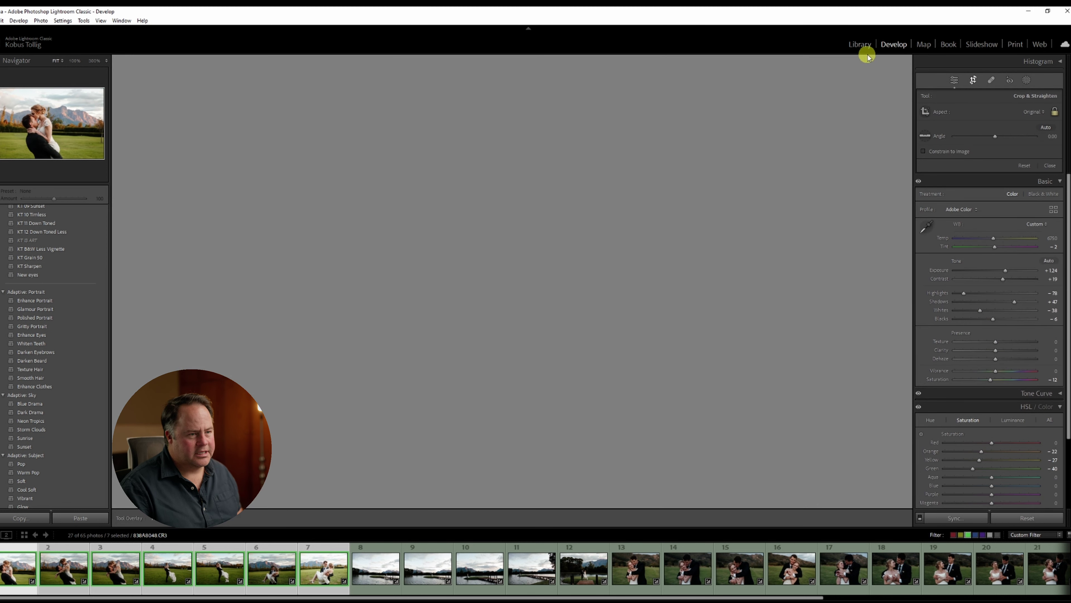
left_click_drag(851, 62, 787, 98)
left_click_drag(767, 137, 769, 262)
left_click_drag(686, 274, 686, 297)
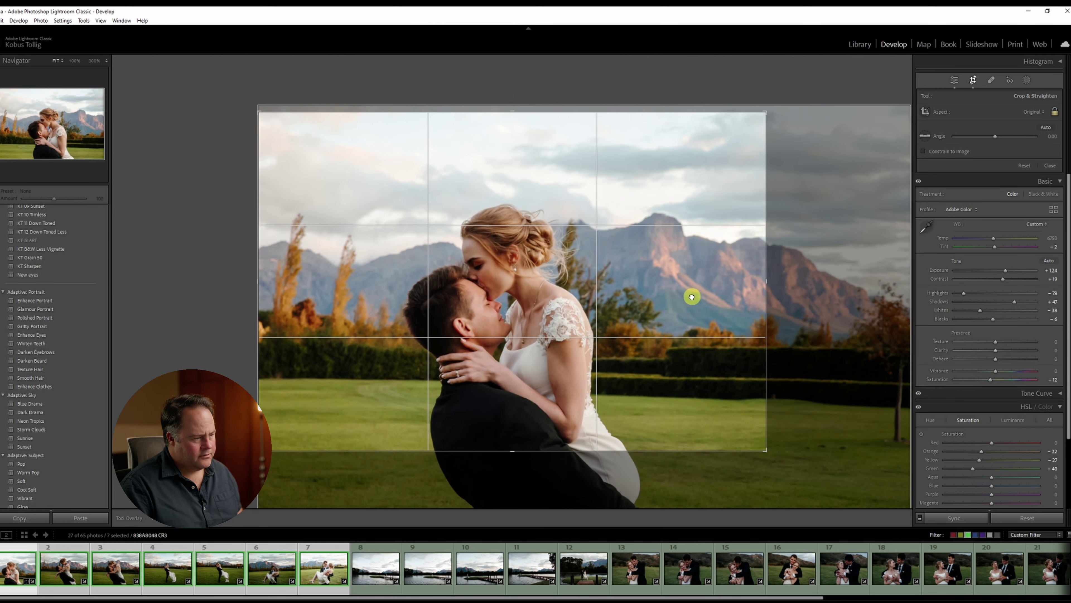
key("Return")
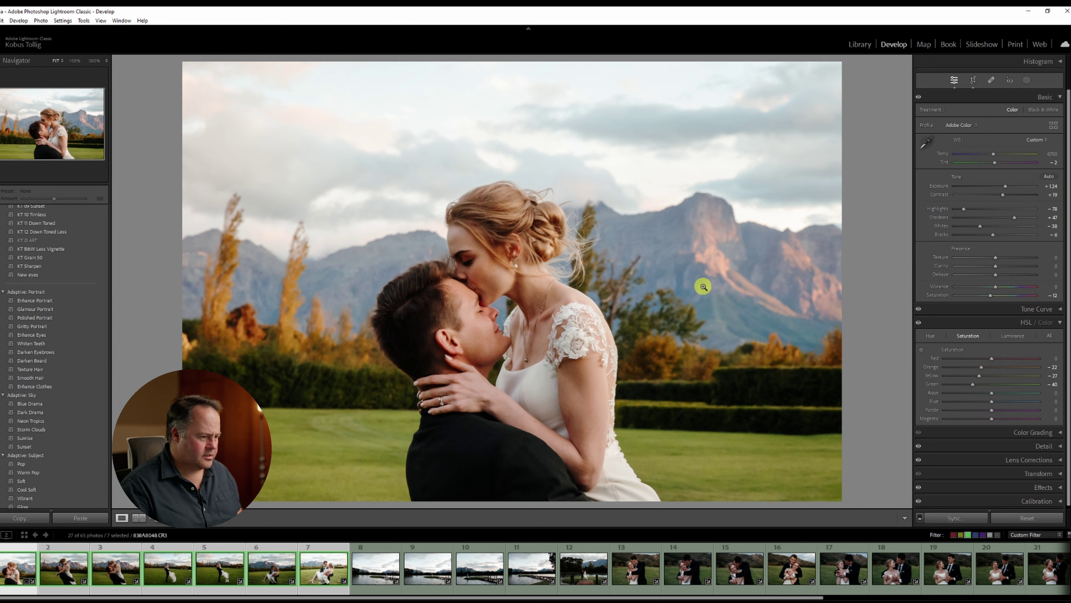
Label the forehead-kiss photo and the two embrace close-ups that follow it red
key("8")
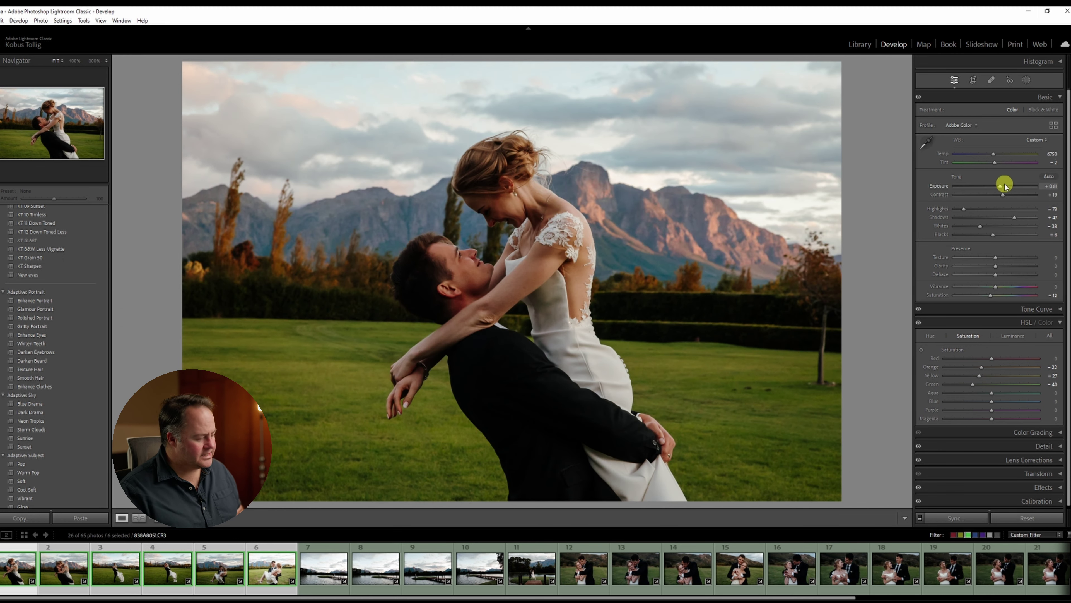
key("8")
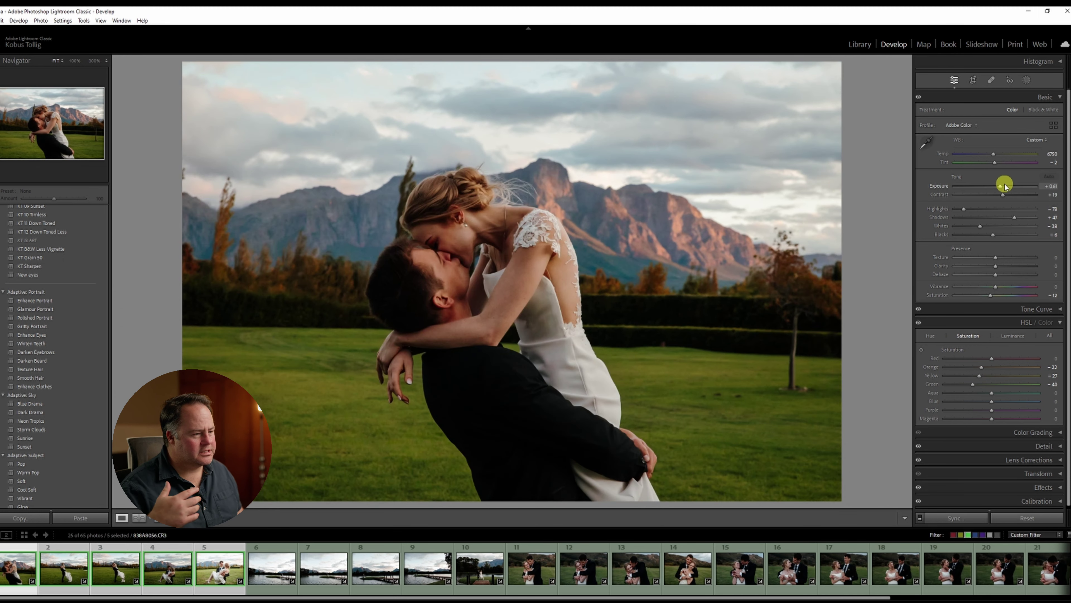
key("8")
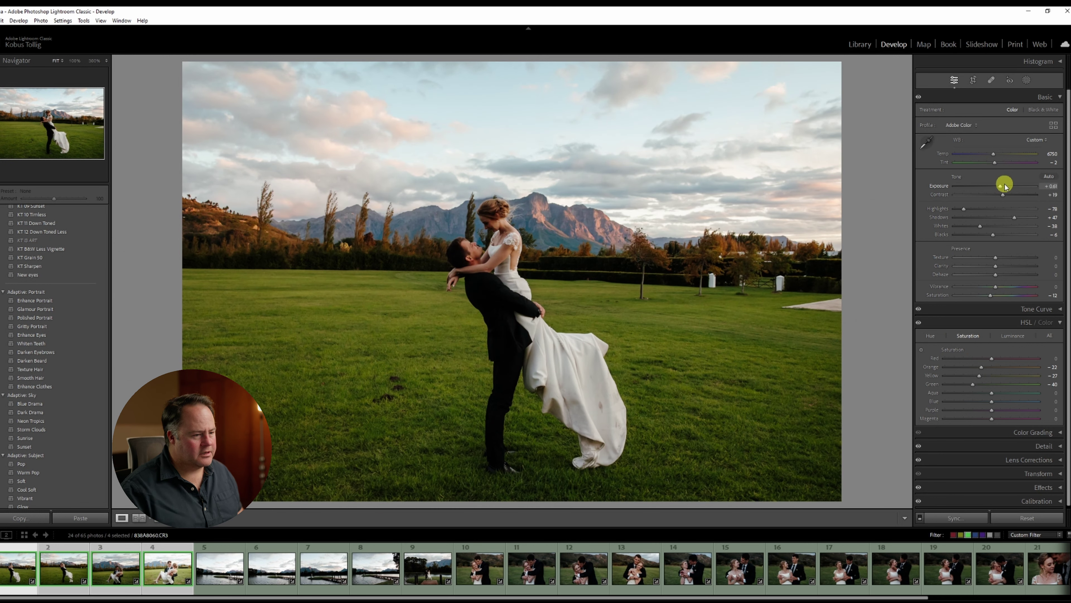
Set the lifted-bride photo's exposure to +1.14, shadows to +52, temperature to 7185 and yellow saturation to -50
left_click_drag(1001, 186, 1017, 218)
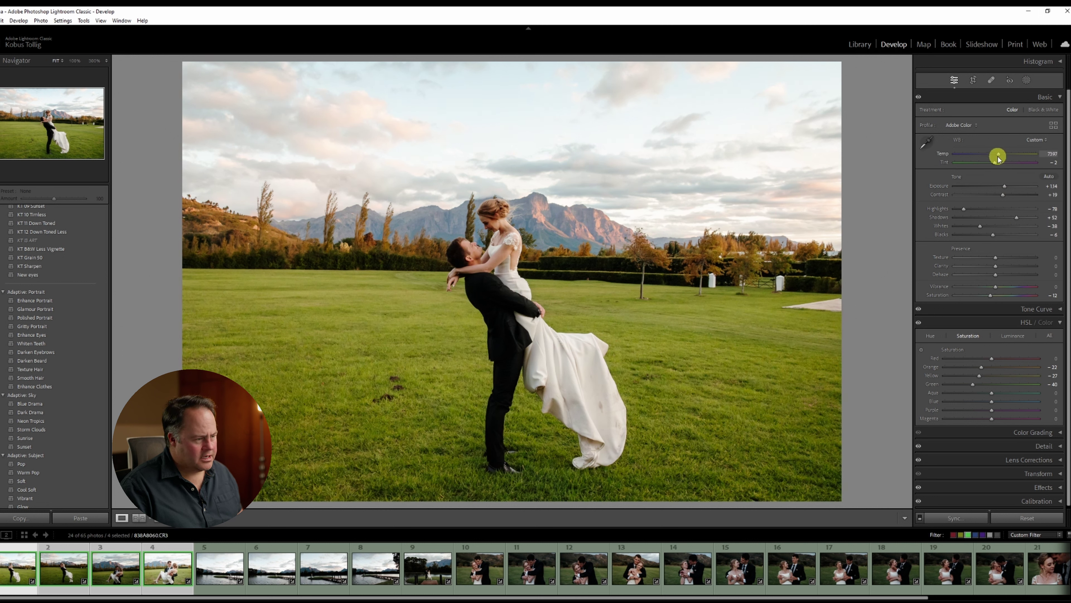
left_click_drag(998, 159, 996, 159)
left_click(981, 378)
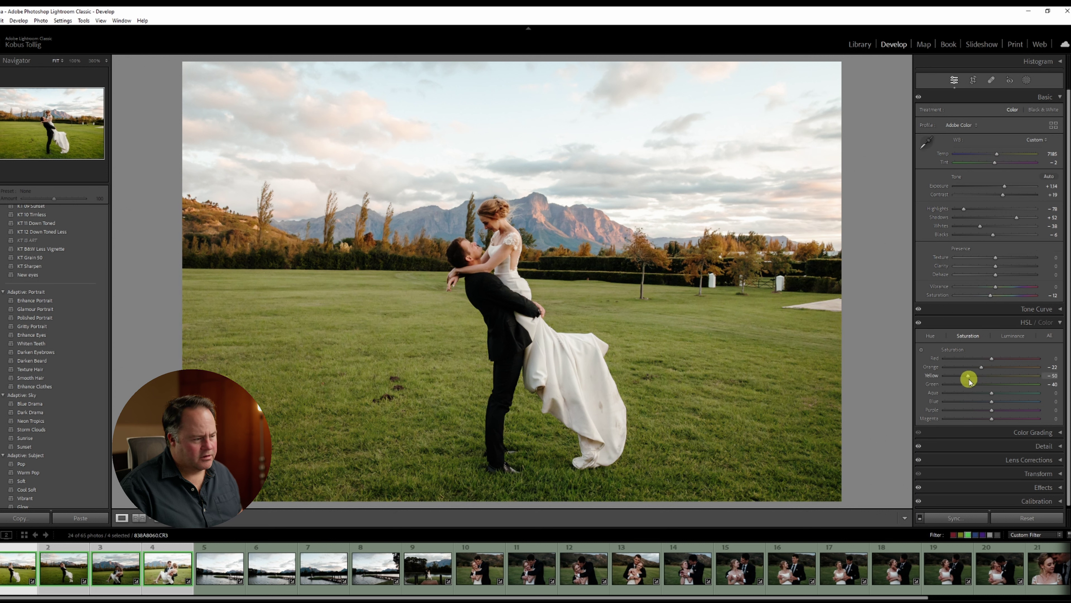
Retouch the two dark patches on the lawn beside the couple with the Remove tool
key("q")
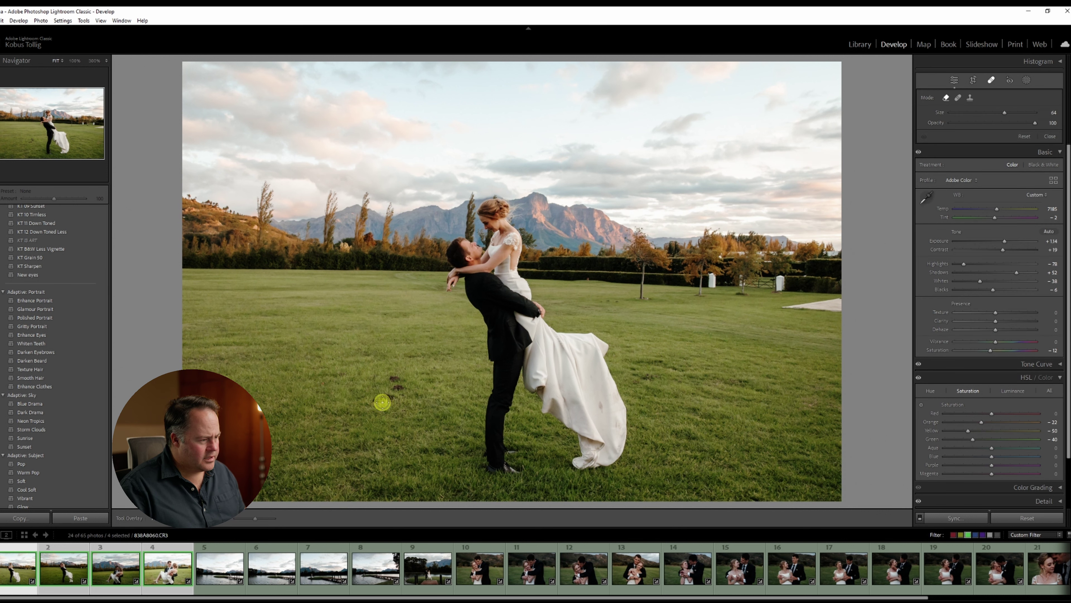
left_click(382, 401)
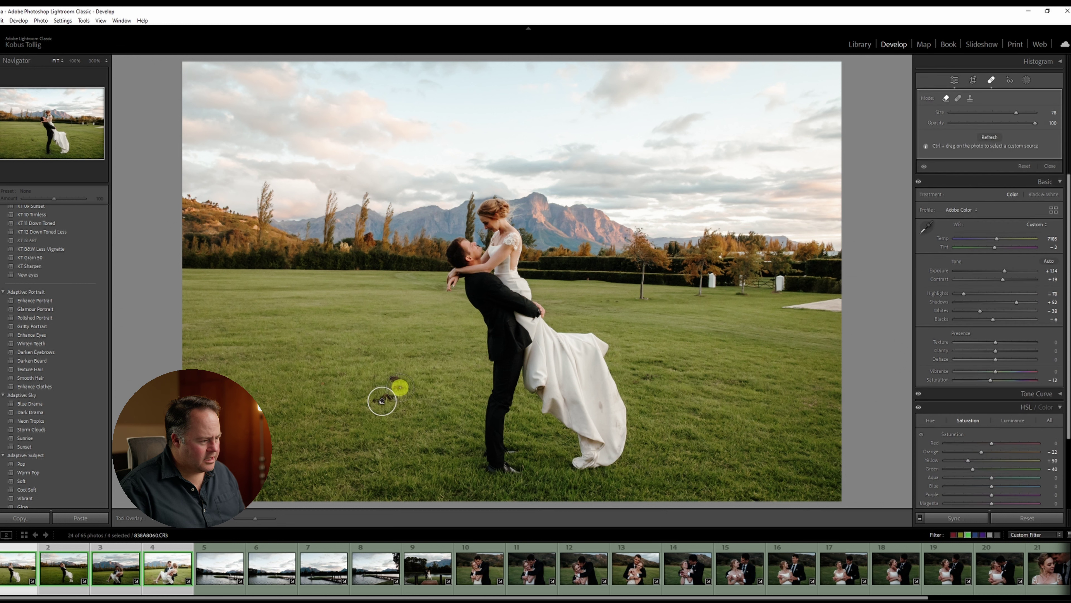
left_click(398, 385)
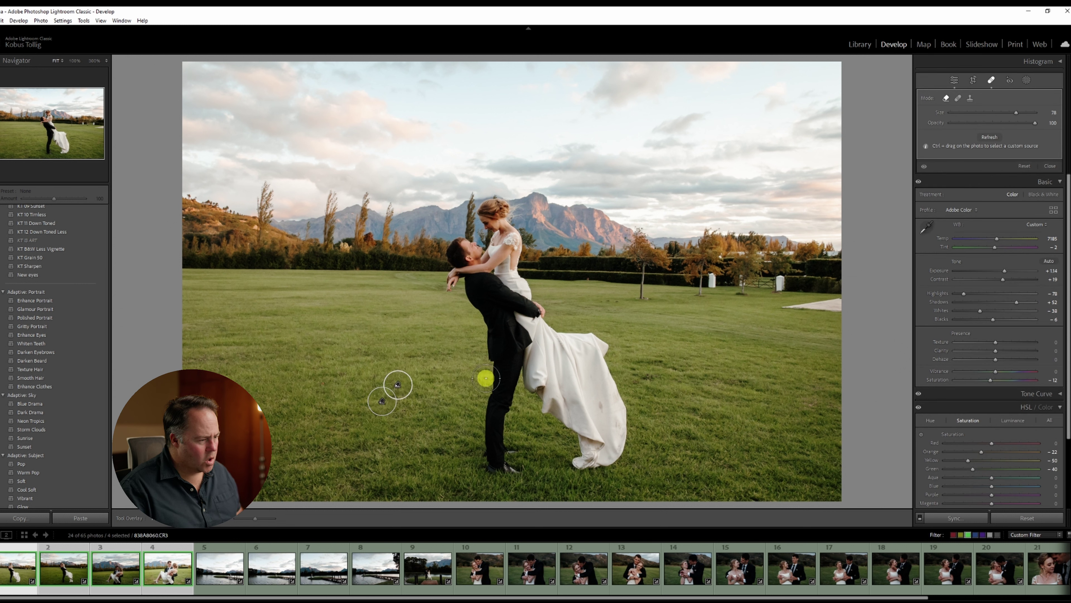
key("q")
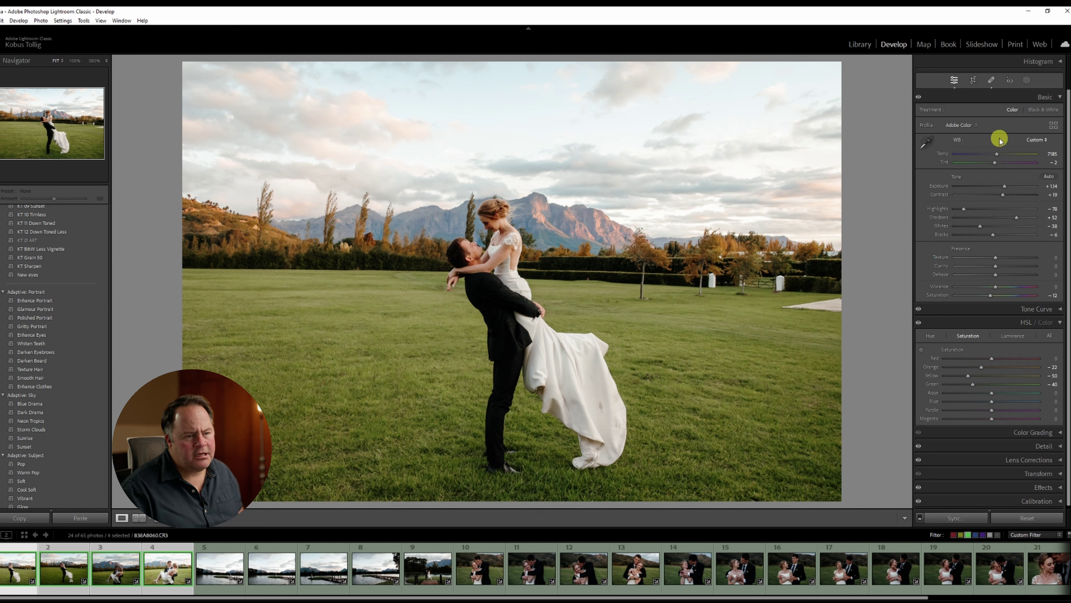
Add a sky mask to the lifted-bride photo and set its exposure to -0.21, dehaze to 21 and clarity to 6
left_click(1027, 80)
left_click(996, 112)
left_click_drag(992, 165, 993, 168)
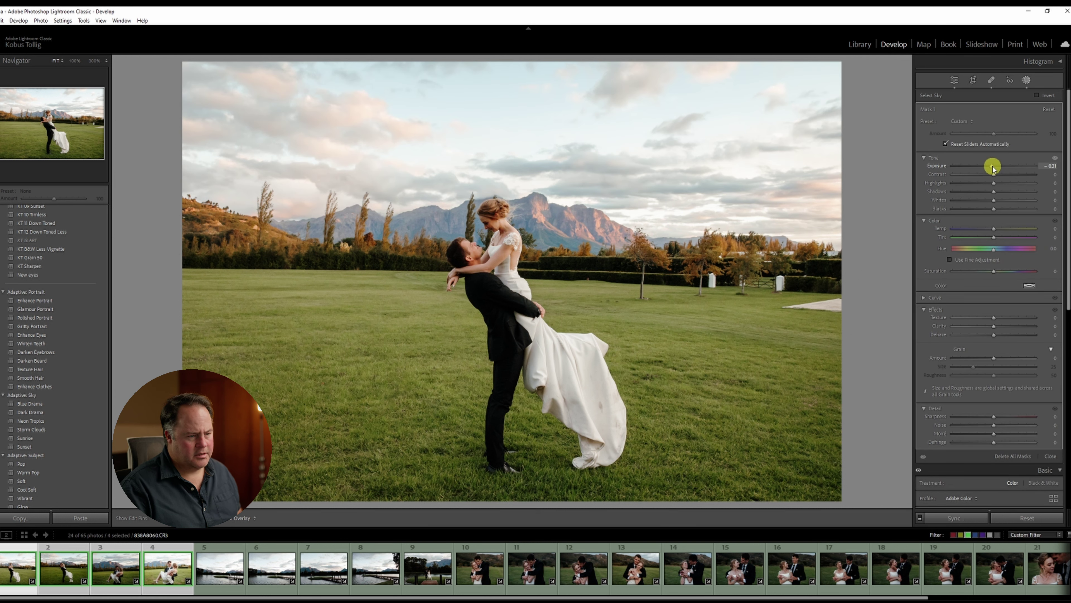
left_click_drag(994, 335, 1001, 335)
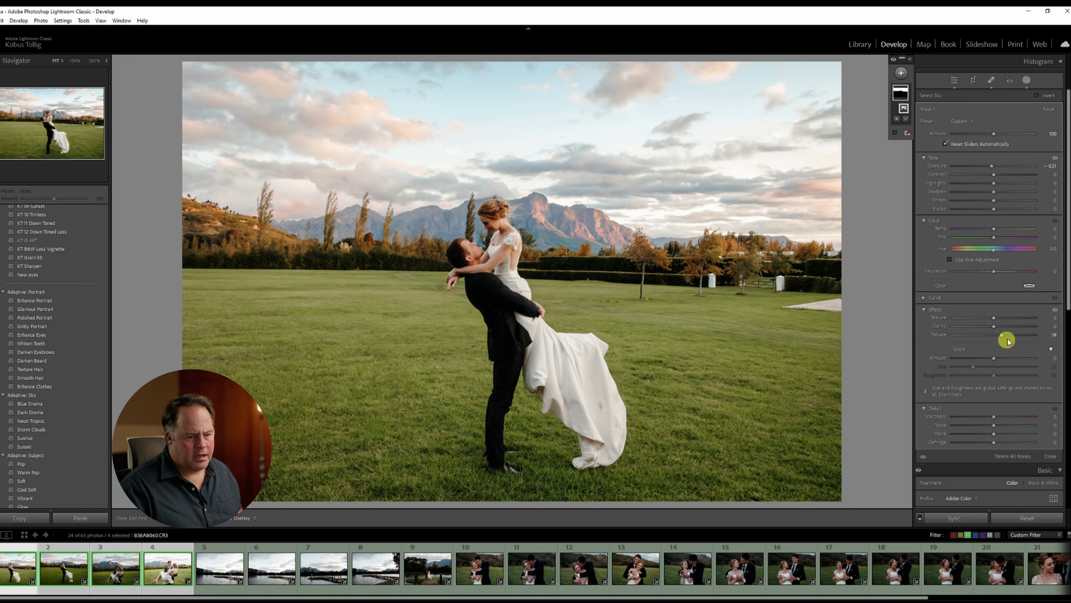
left_click_drag(1004, 335, 996, 326)
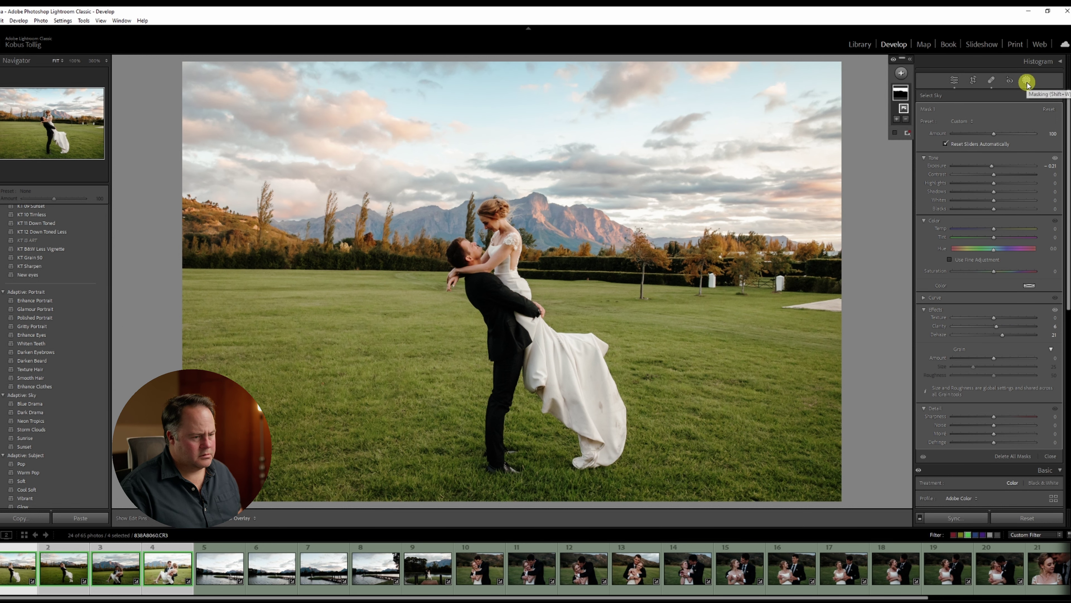
Crop the lifted-bride photo tighter around the couple at its original aspect ratio
left_click(954, 79)
left_click(974, 80)
left_click_drag(842, 62, 795, 94)
key("Return")
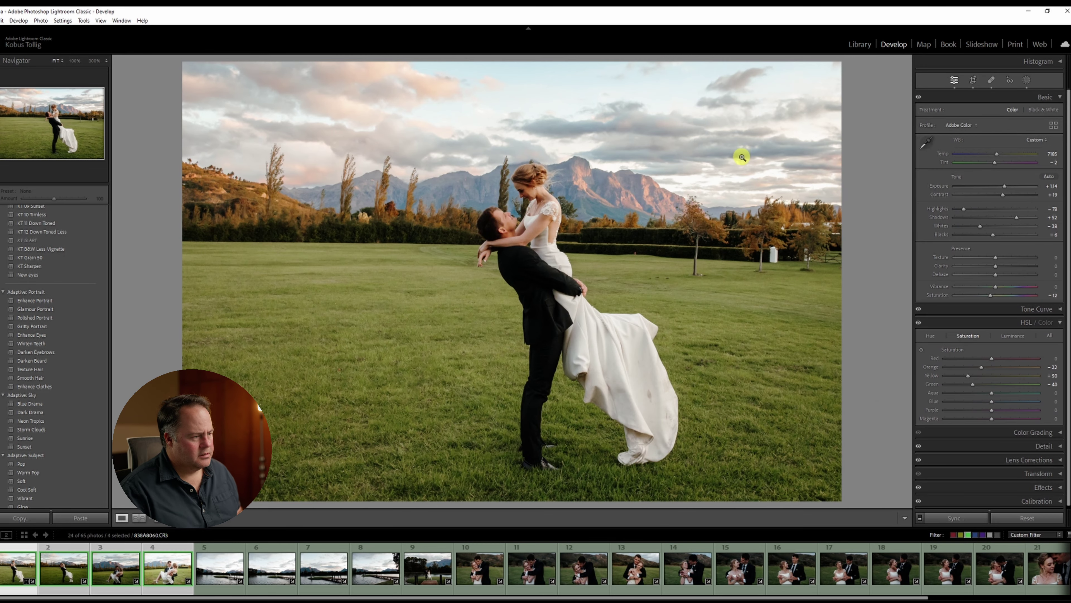
Label the lifted-bride photo, the lifted-kiss photo and the photo of the groom carrying the bride red
key("6")
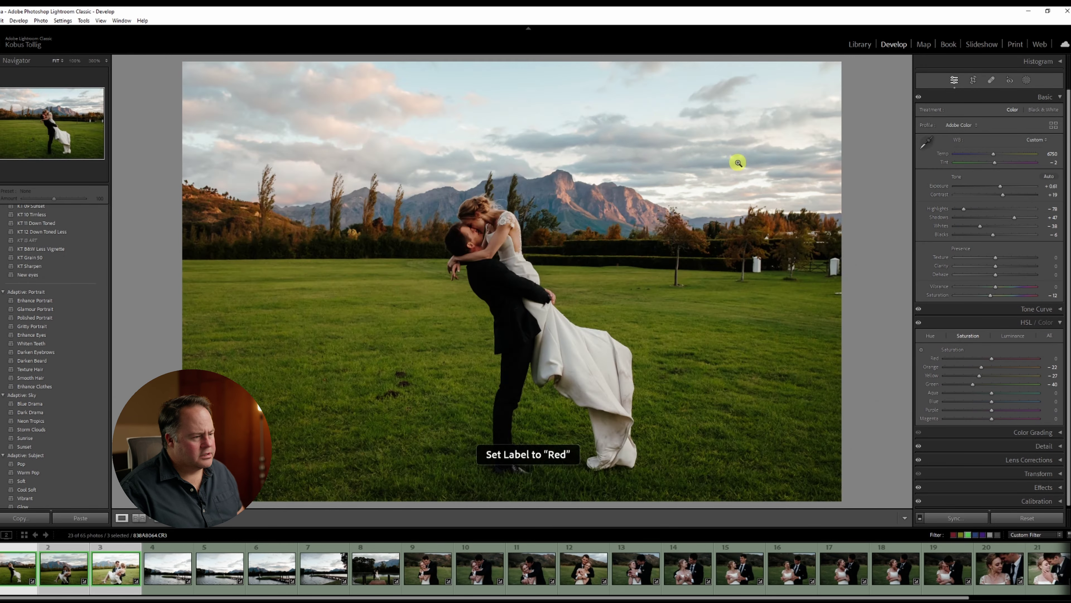
key("6")
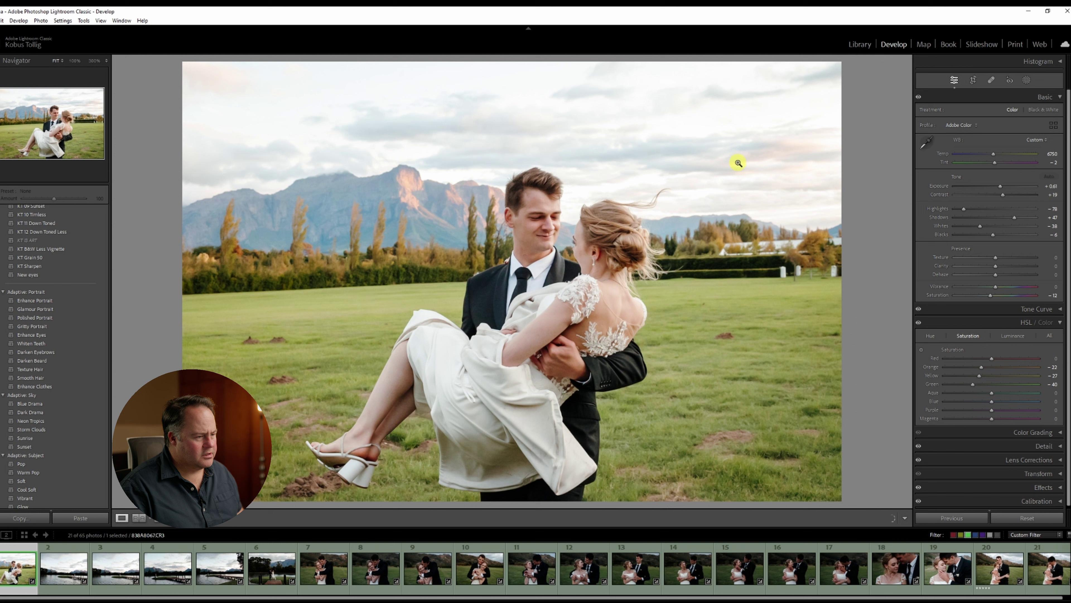
key("6")
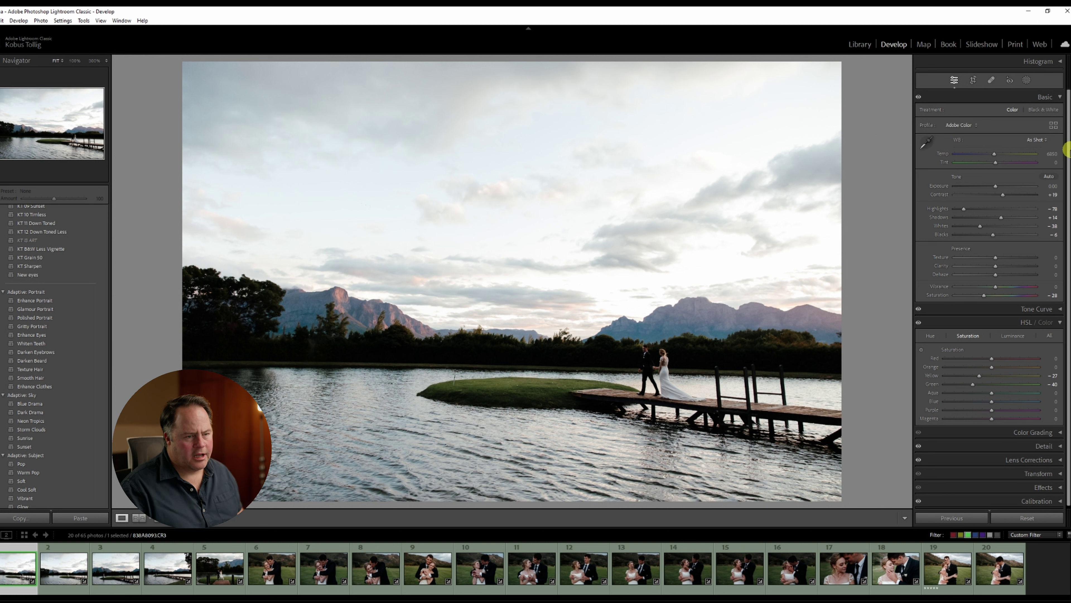
Set the lake jetty photo's exposure to +0.56, shadows to +32, temperature to 9010, tint to -12 and saturation to -10
left_click_drag(996, 186, 1000, 186)
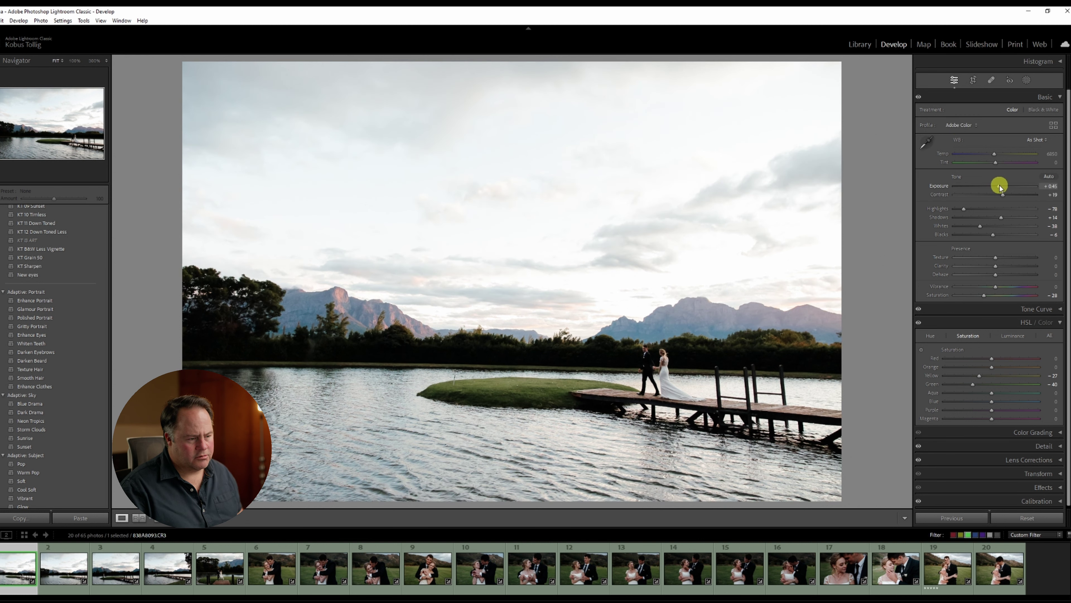
left_click(1013, 217)
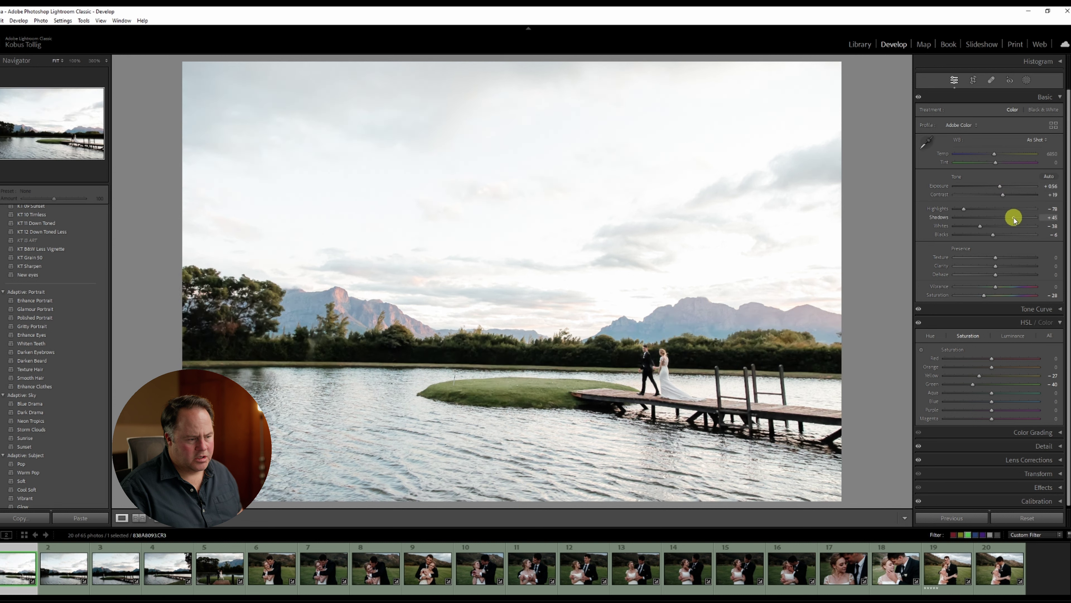
left_click_drag(1014, 218, 1008, 218)
left_click_drag(994, 155, 1008, 155)
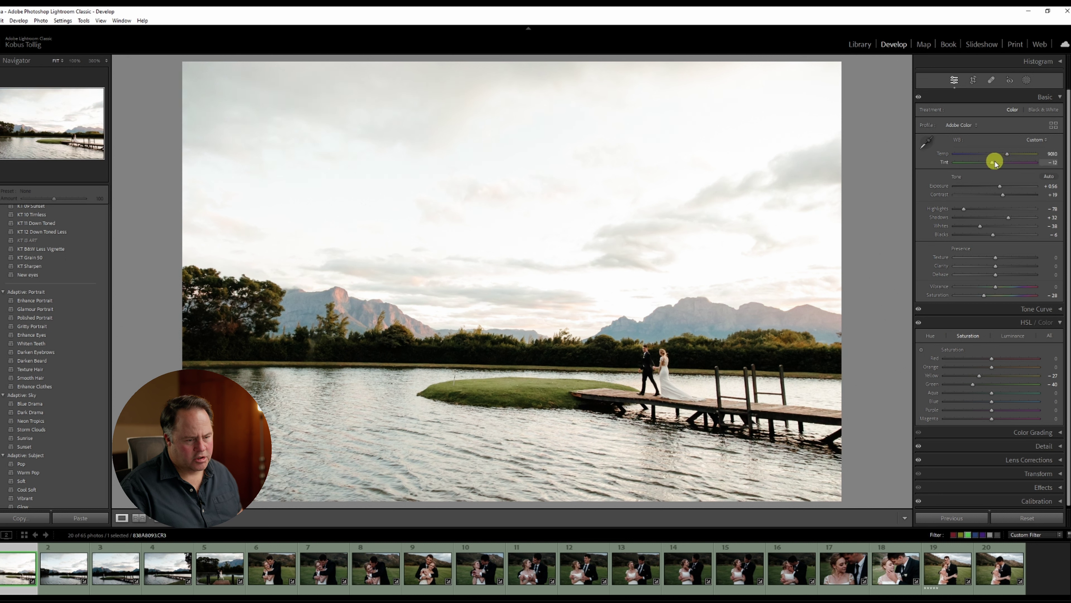
left_click_drag(982, 297, 991, 298)
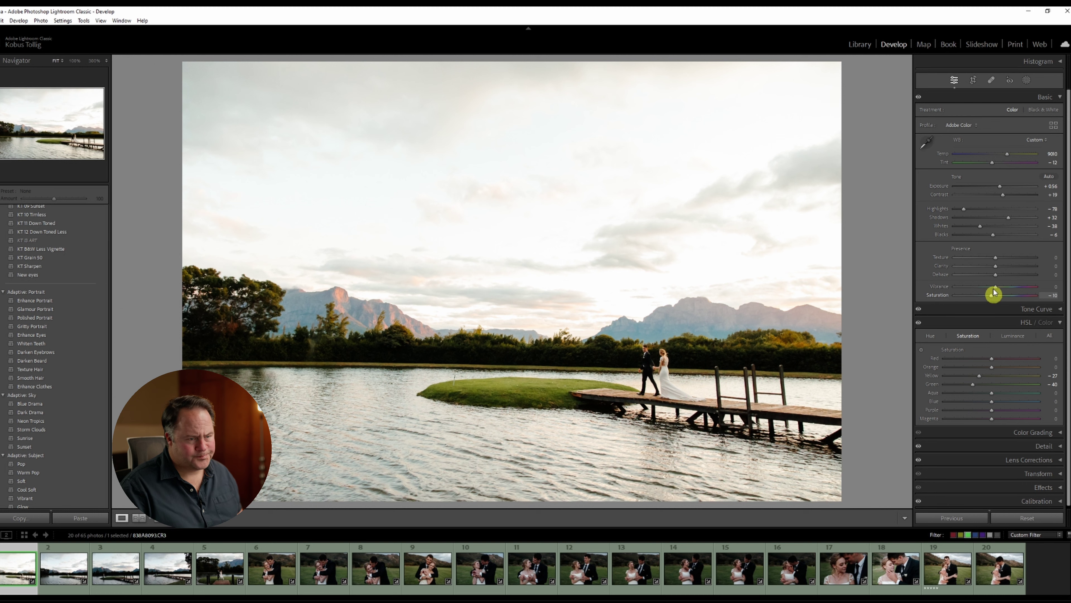
Straighten the lake jetty photo by -1.02 degrees and crop it slightly tighter at its original aspect ratio
left_click(973, 80)
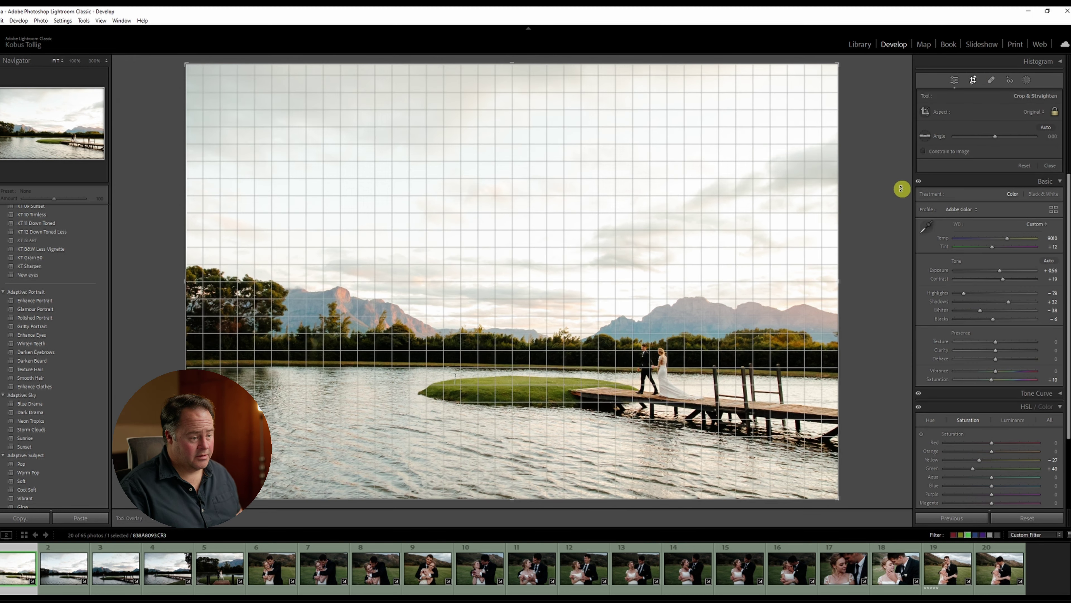
left_click_drag(904, 187, 904, 181)
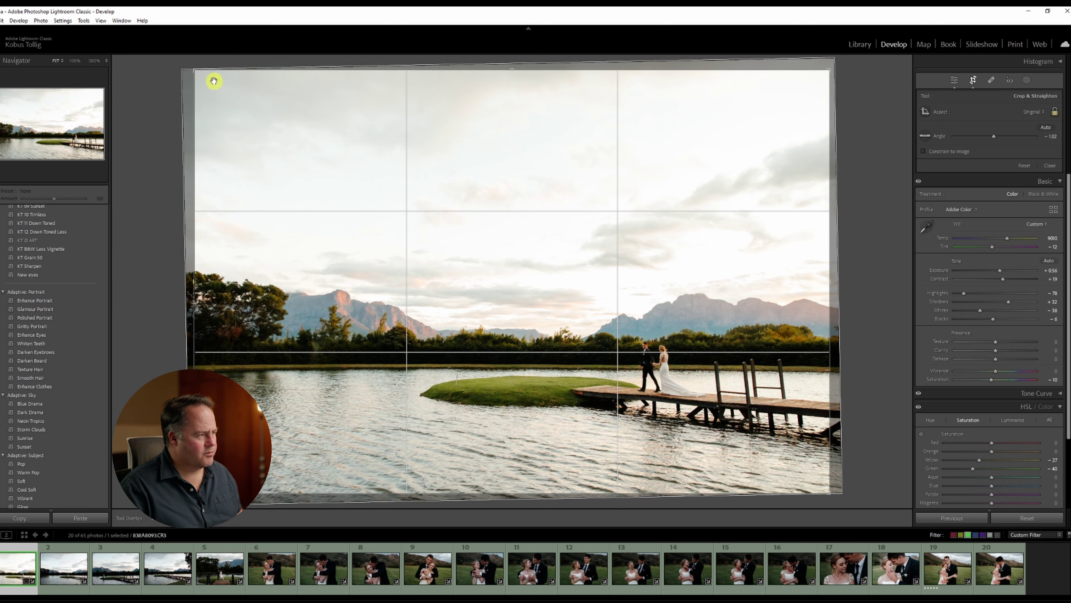
left_click_drag(194, 69, 210, 80)
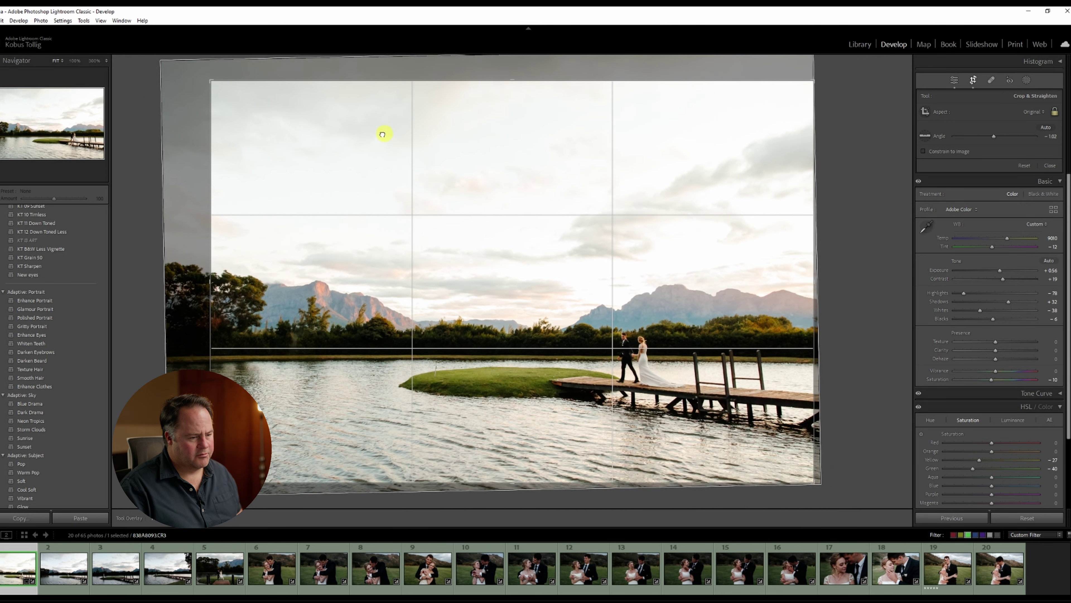
key("Return")
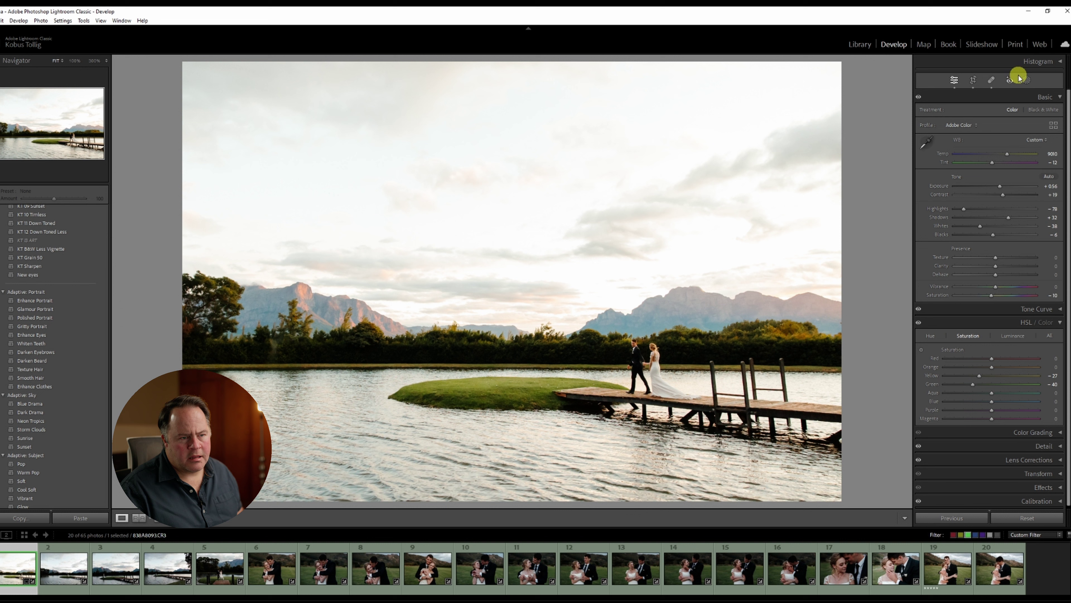
Add a sky mask to the lake jetty photo and set its dehaze to 21 and exposure to -0.48
left_click(1027, 80)
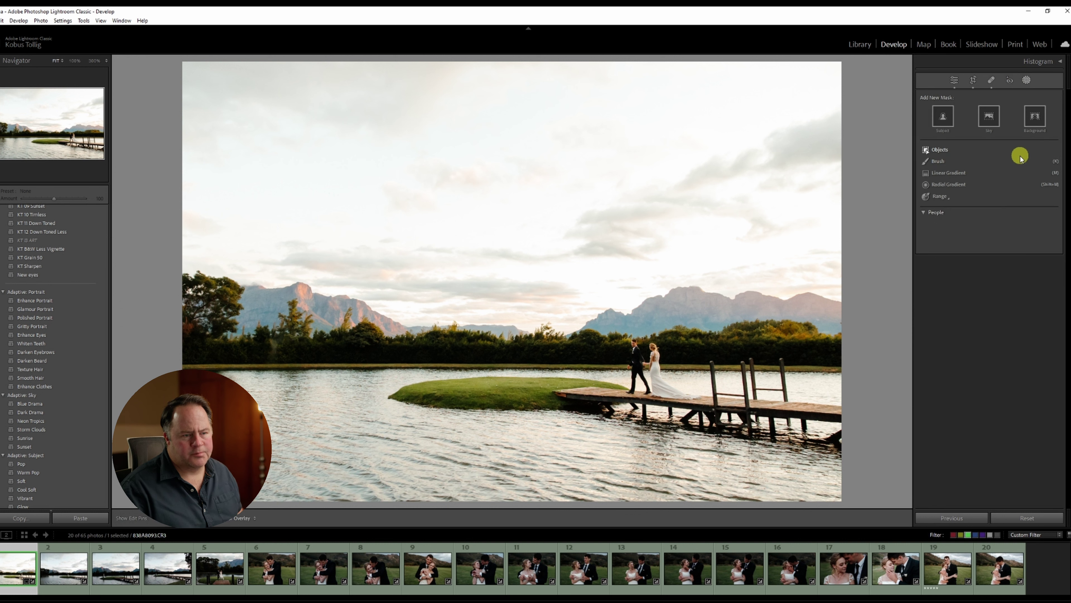
left_click(999, 118)
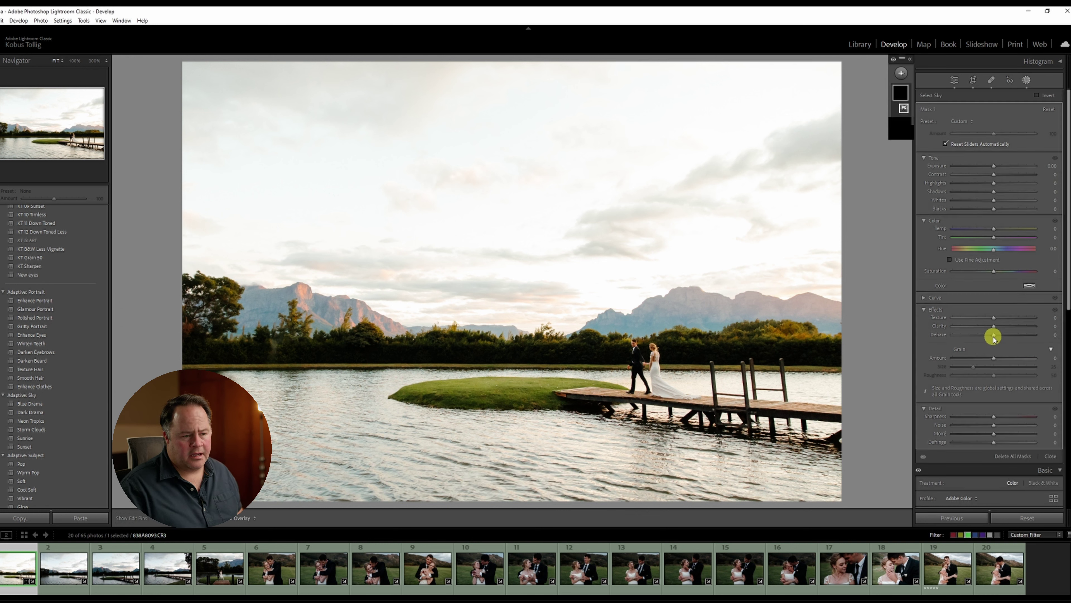
left_click_drag(994, 334, 1003, 334)
left_click_drag(994, 166, 991, 166)
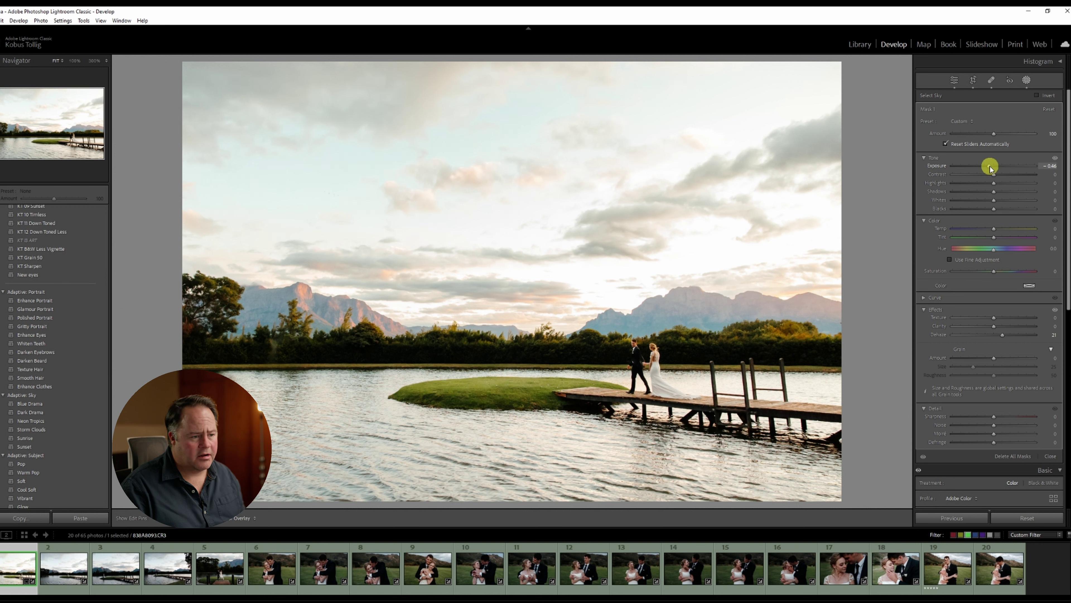
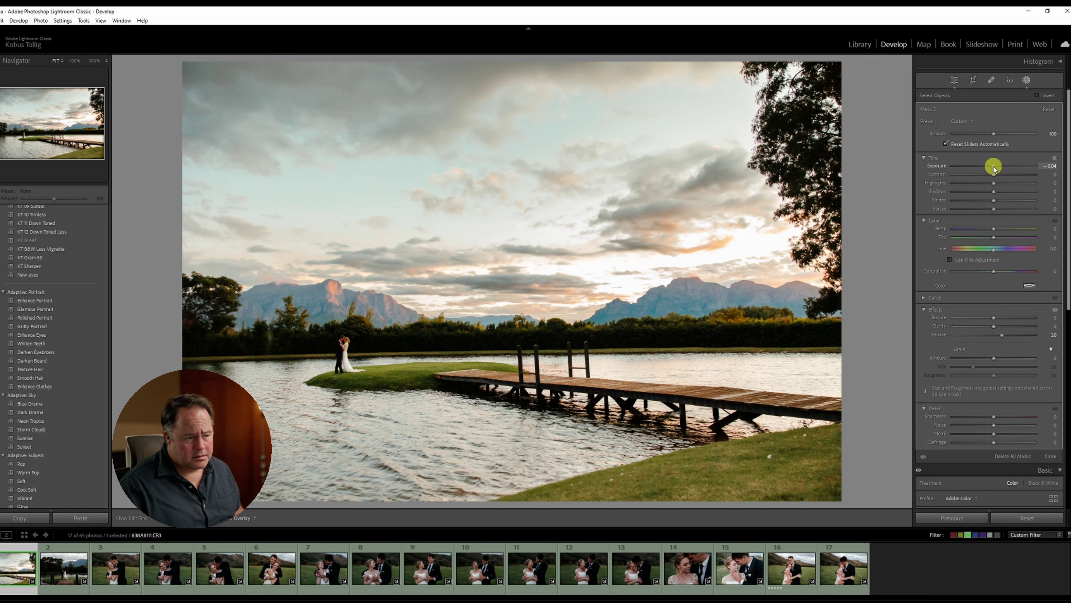
Set the existing object mask's clarity to 6, add an object mask over the left mountain, and set the new mask's dehaze to 30
left_click_drag(994, 327, 998, 328)
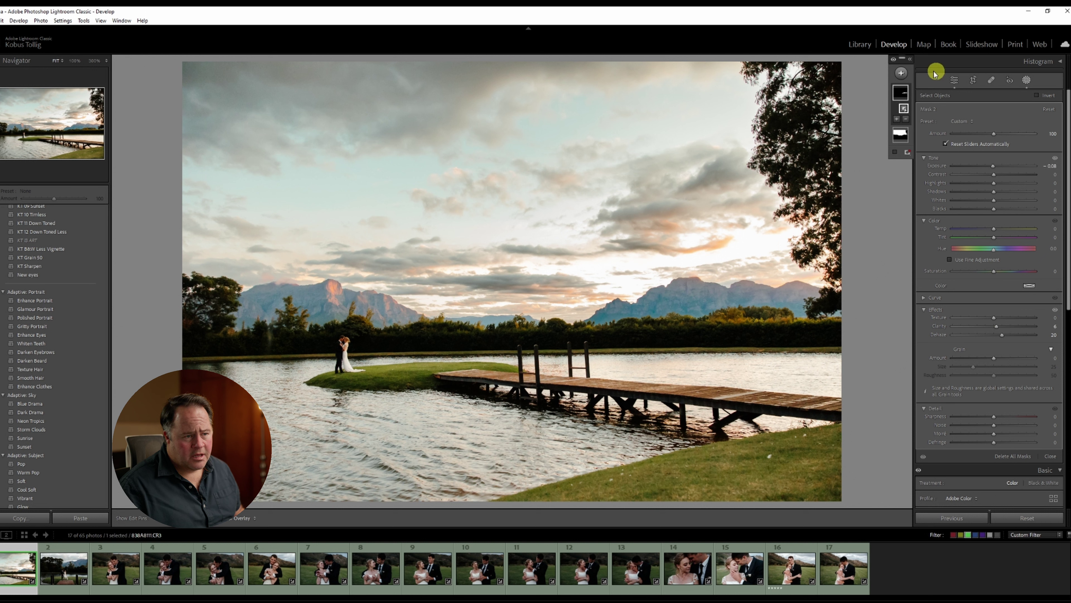
left_click(902, 72)
left_click(909, 141)
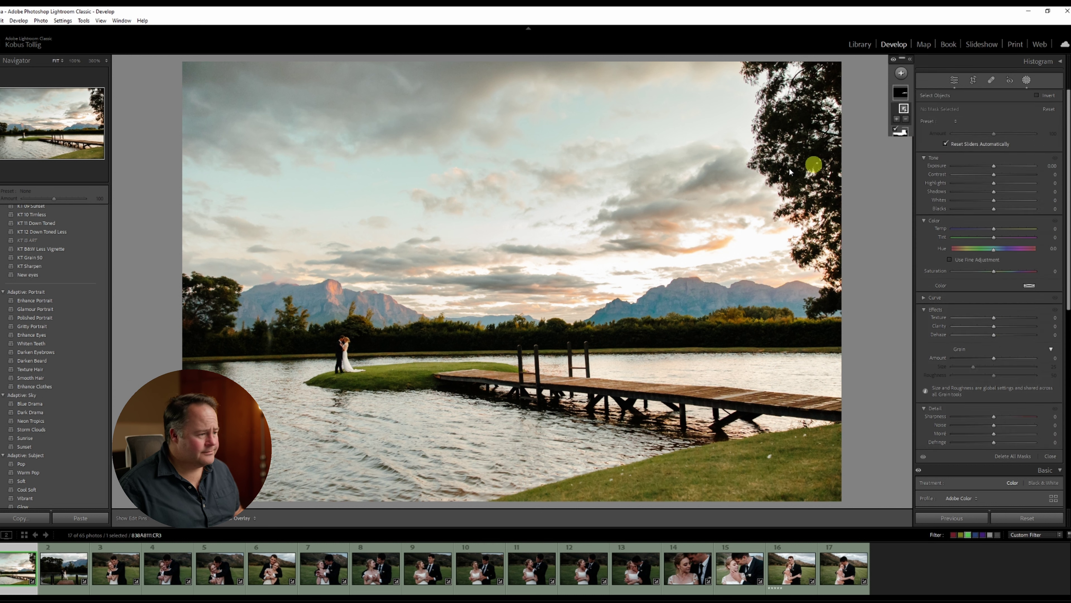
mouse_move(406, 316)
left_mouse_down()
mouse_move(360, 300)
mouse_move(240, 302)
mouse_move(347, 308)
mouse_move(318, 313)
left_mouse_up()
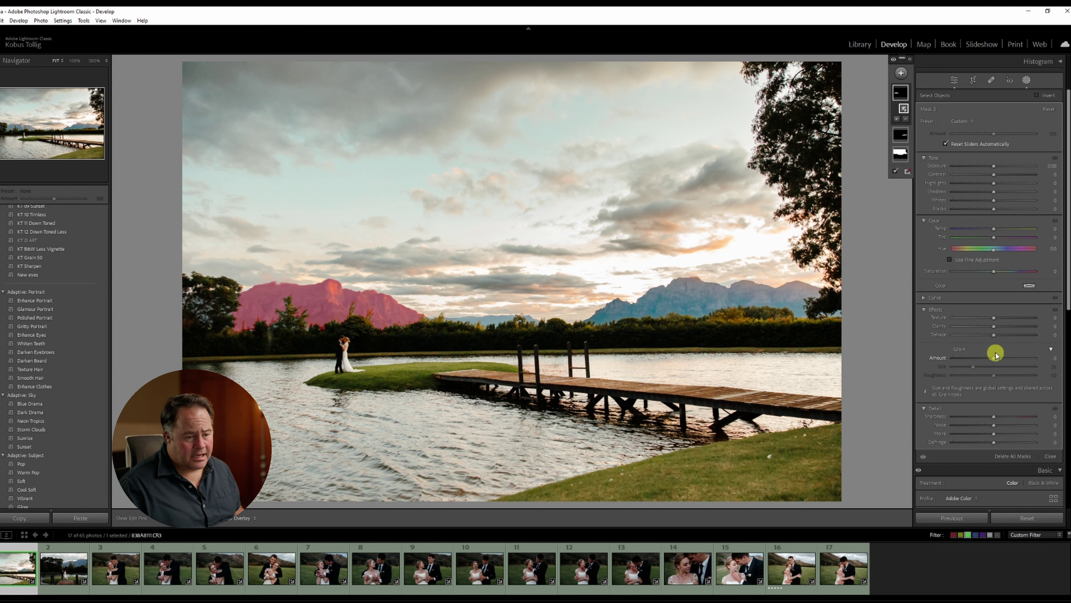
left_click_drag(1000, 336, 1008, 339)
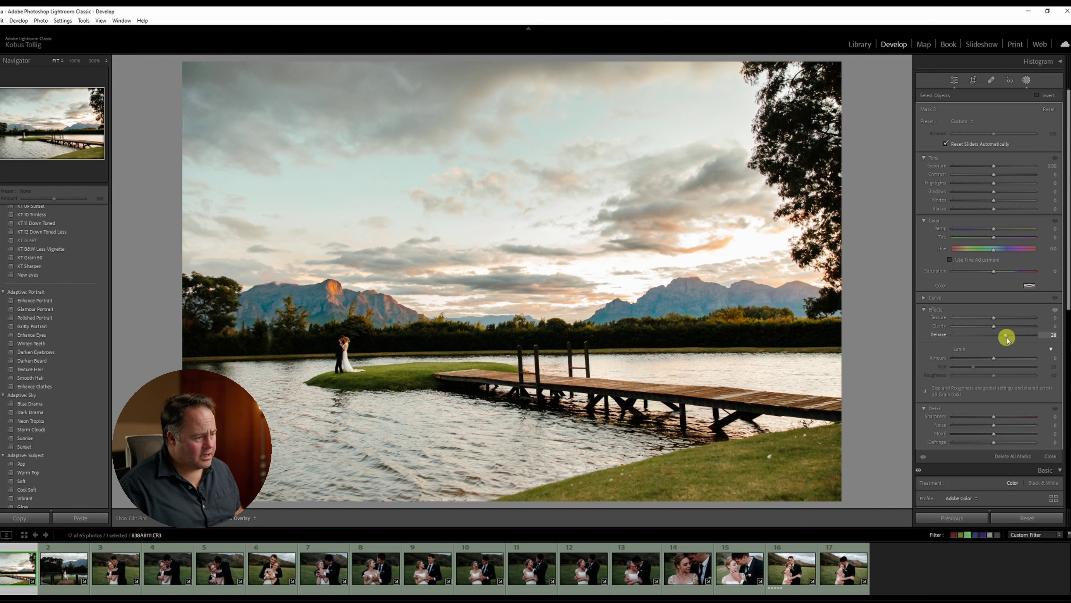
left_click_drag(1007, 338, 1002, 341)
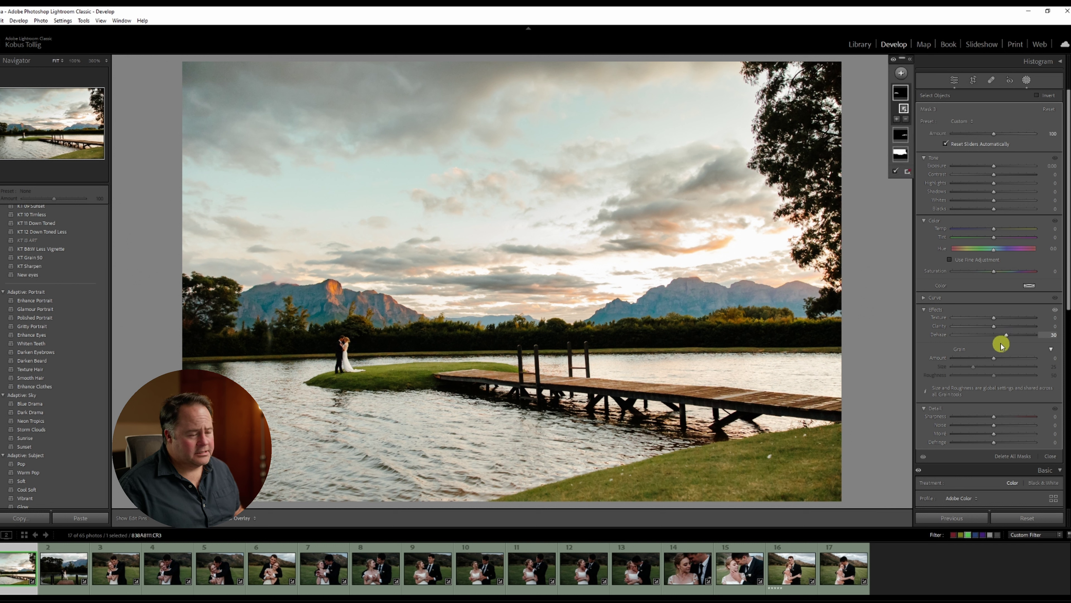
Retouch the distracting spots on the grassy bank in the foreground with the Remove tool
key("q")
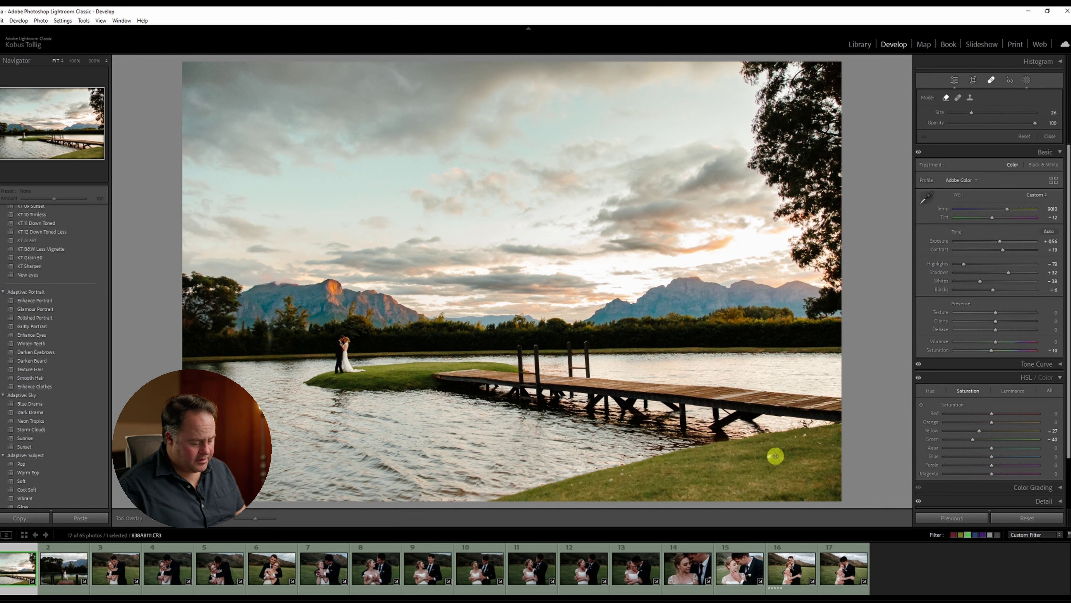
left_click(791, 447)
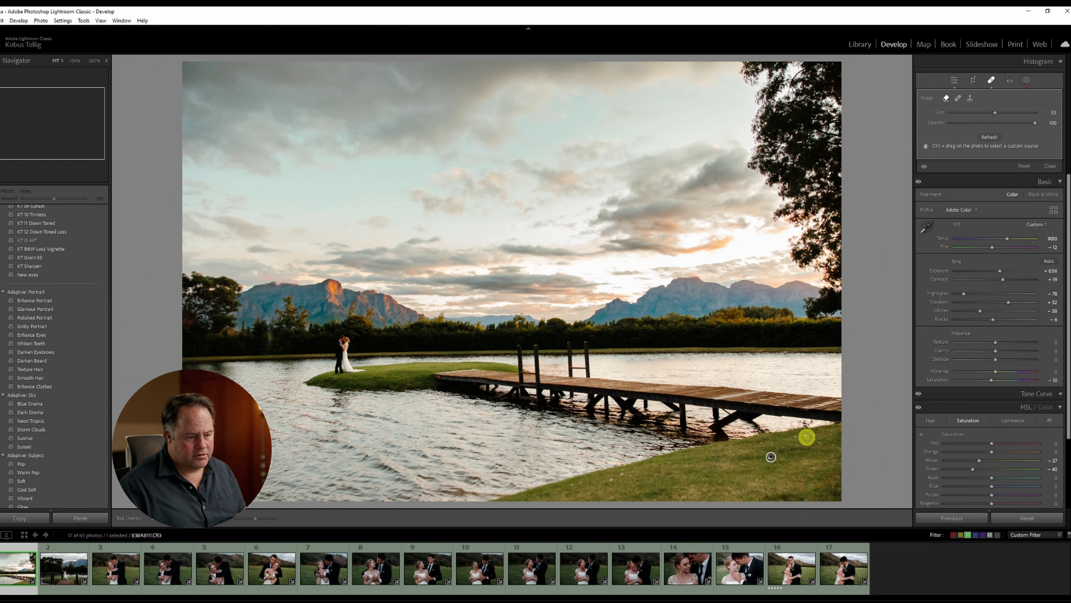
scroll(767, 442, "down", 2)
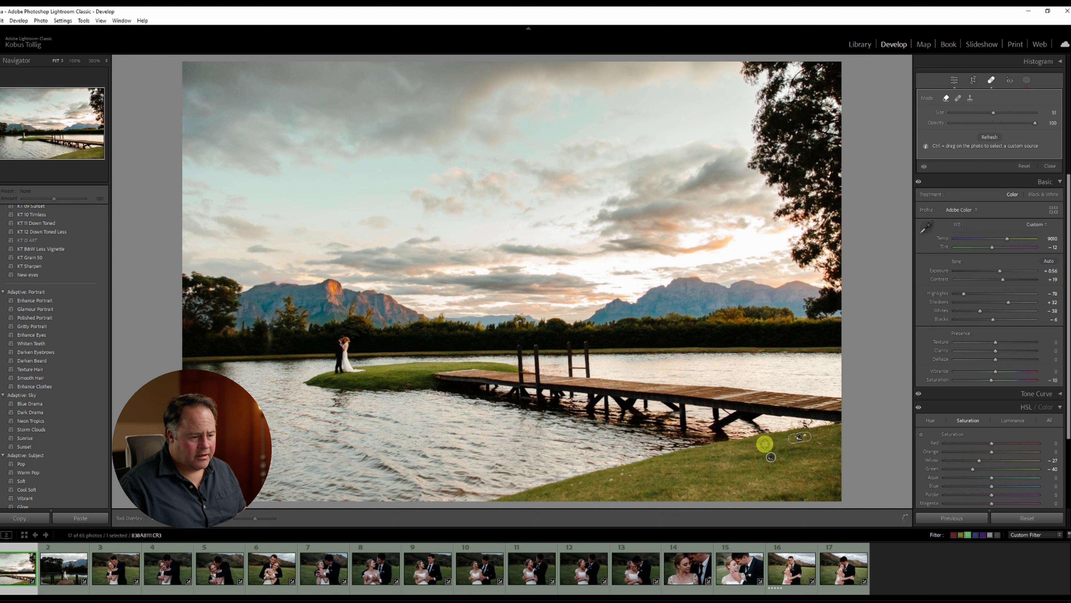
left_click_drag(619, 475, 631, 472)
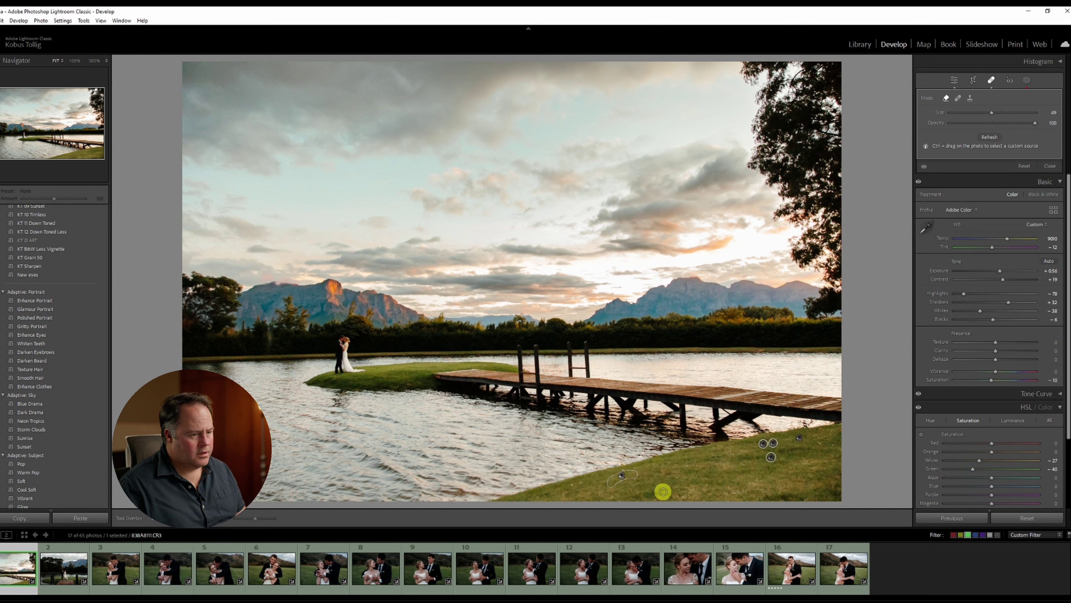
Set the lake jetty photo's shadows to 45, saturation to -14, yellow saturation to -36, orange to -2, temperature to 9751 and tint to -9
left_click_drag(1008, 302, 1014, 302)
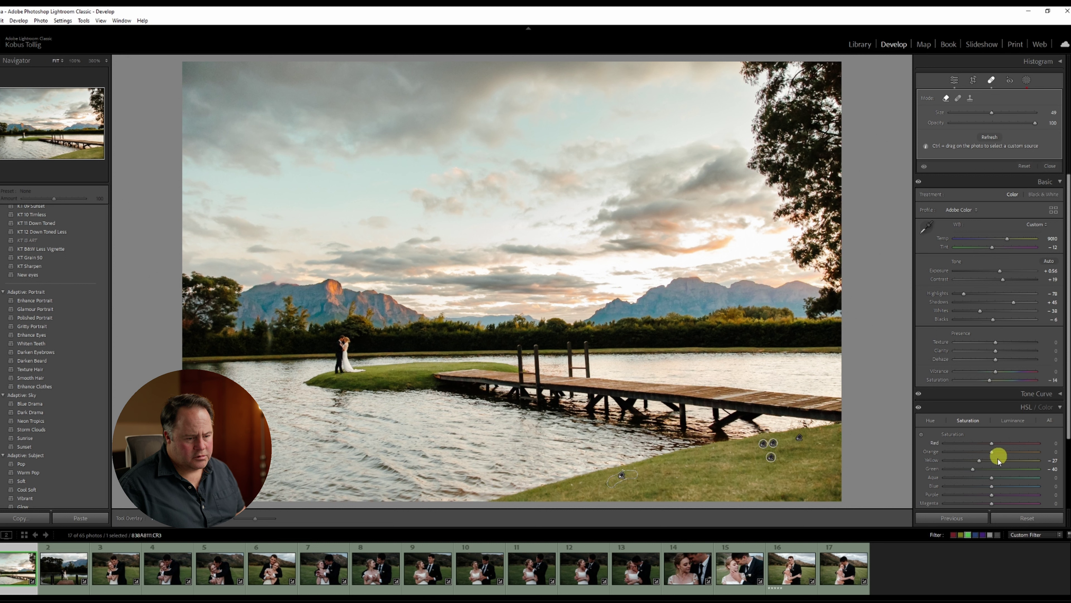
left_click_drag(979, 463, 987, 453)
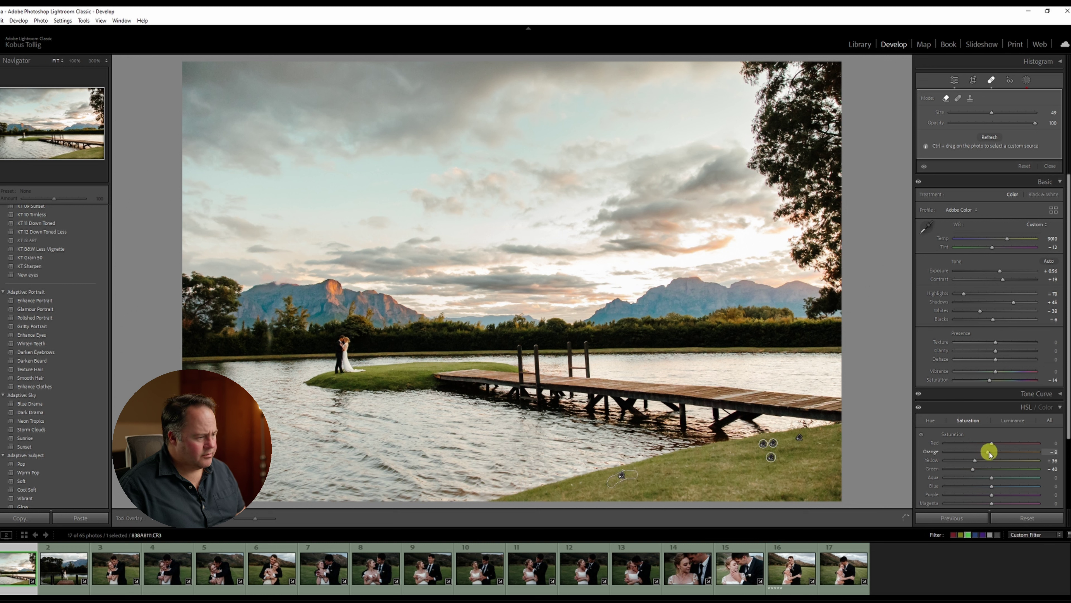
left_click(1027, 79)
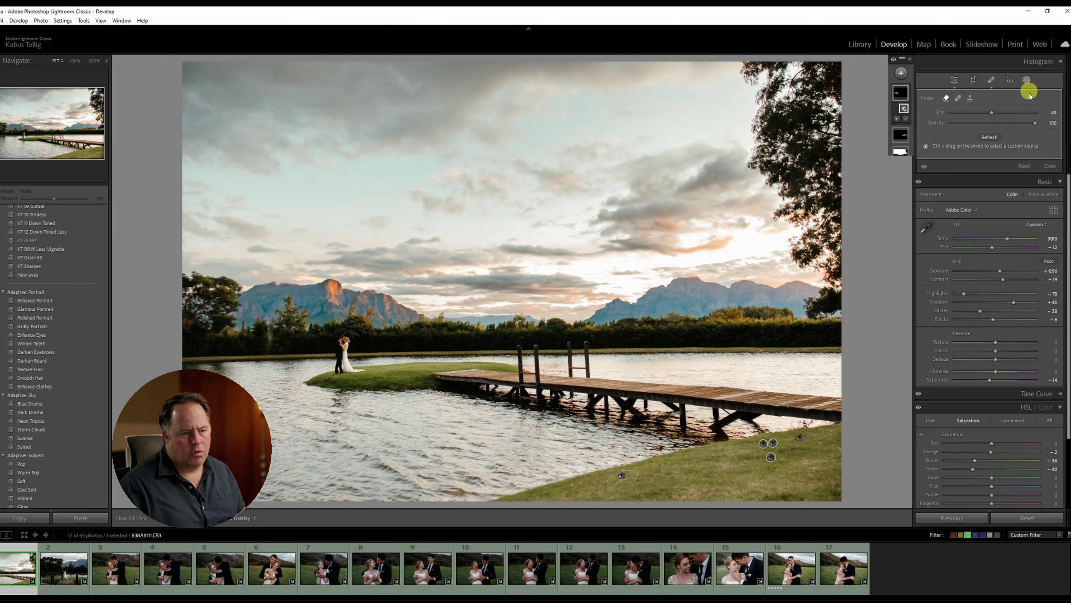
left_click(1027, 80)
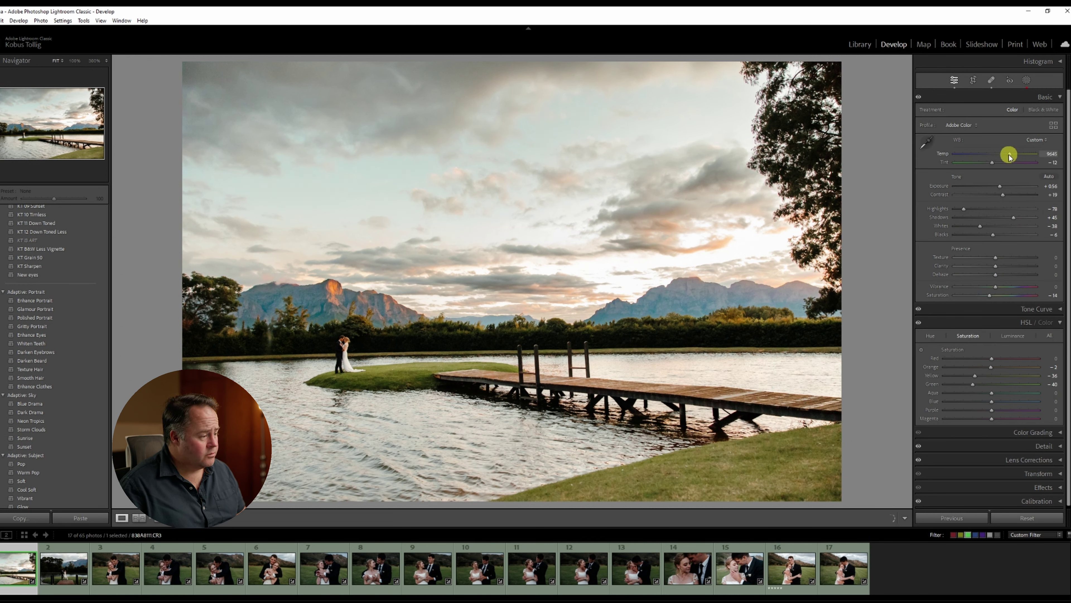
left_click_drag(1011, 156, 1010, 154)
left_click(994, 163)
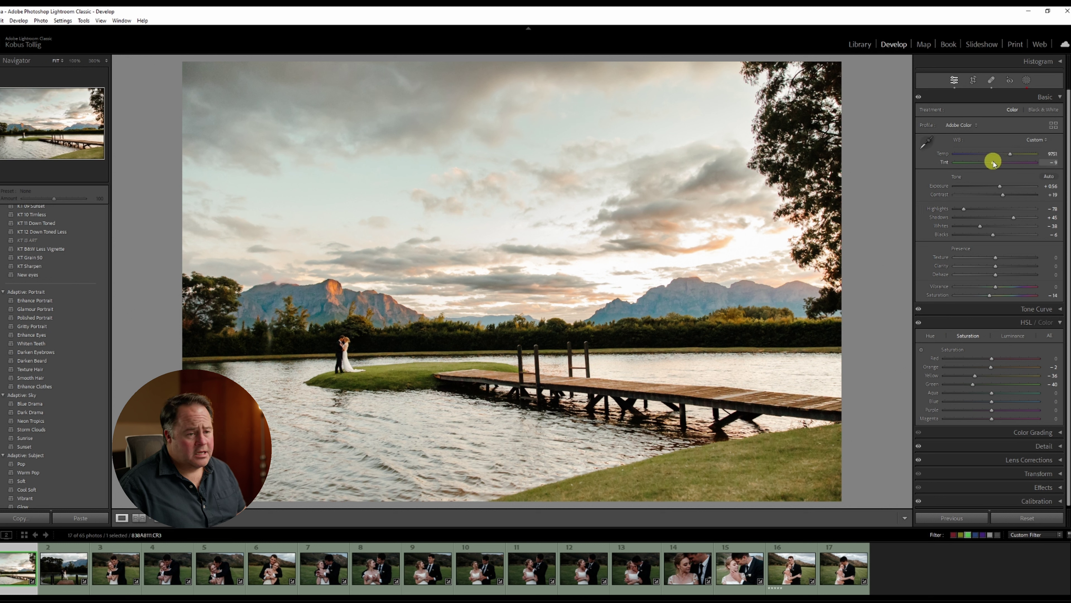
Add an object mask over the couple standing on the grassy spit in the lake jetty photo
left_click(1027, 79)
left_click(901, 73)
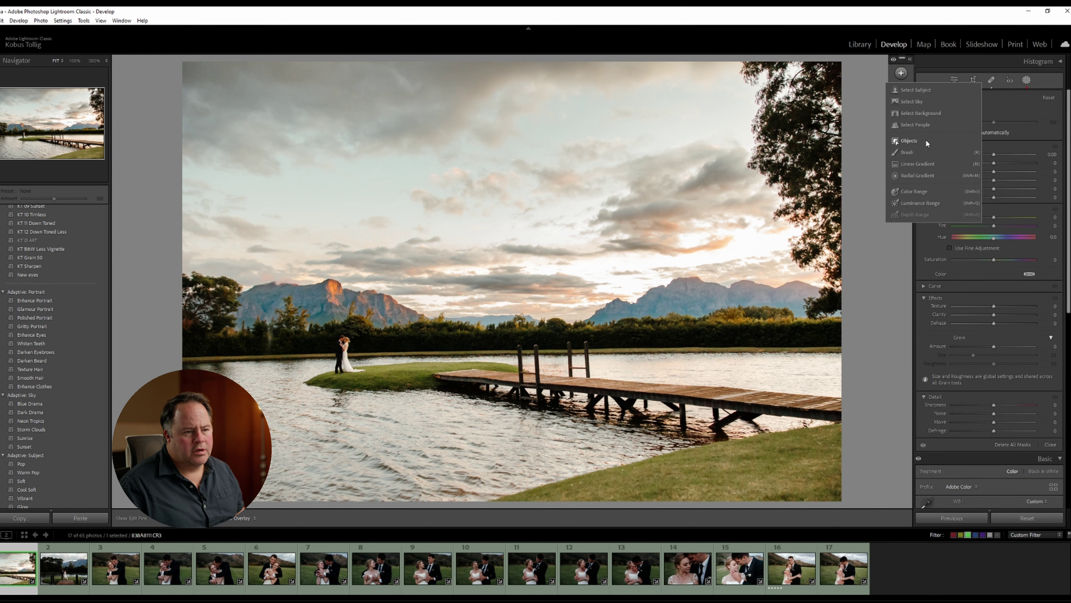
left_click(915, 142)
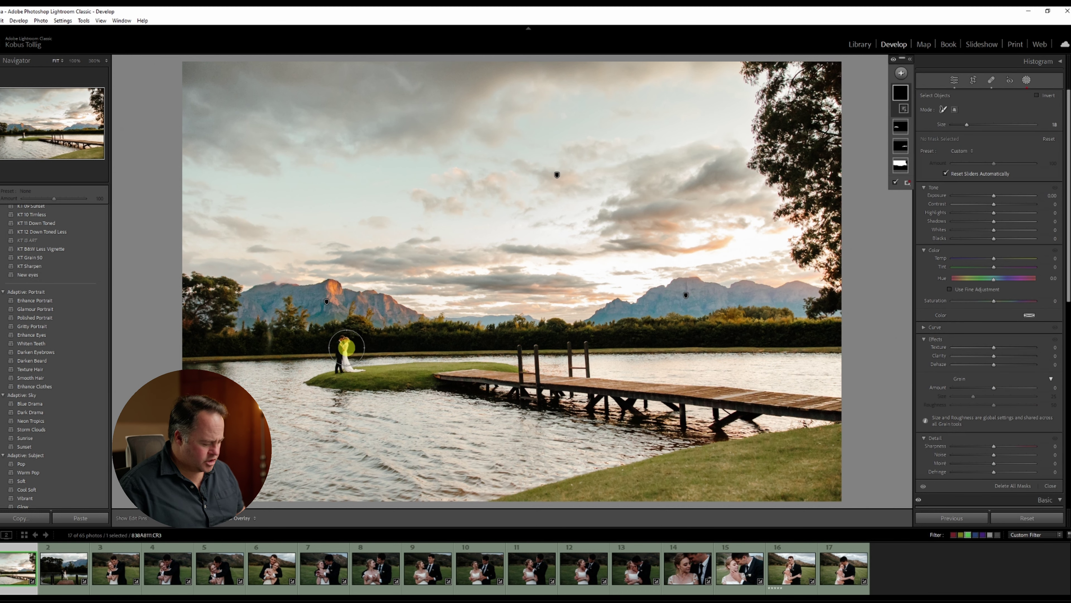
scroll(345, 347, "down", 2)
left_click_drag(345, 346, 345, 362)
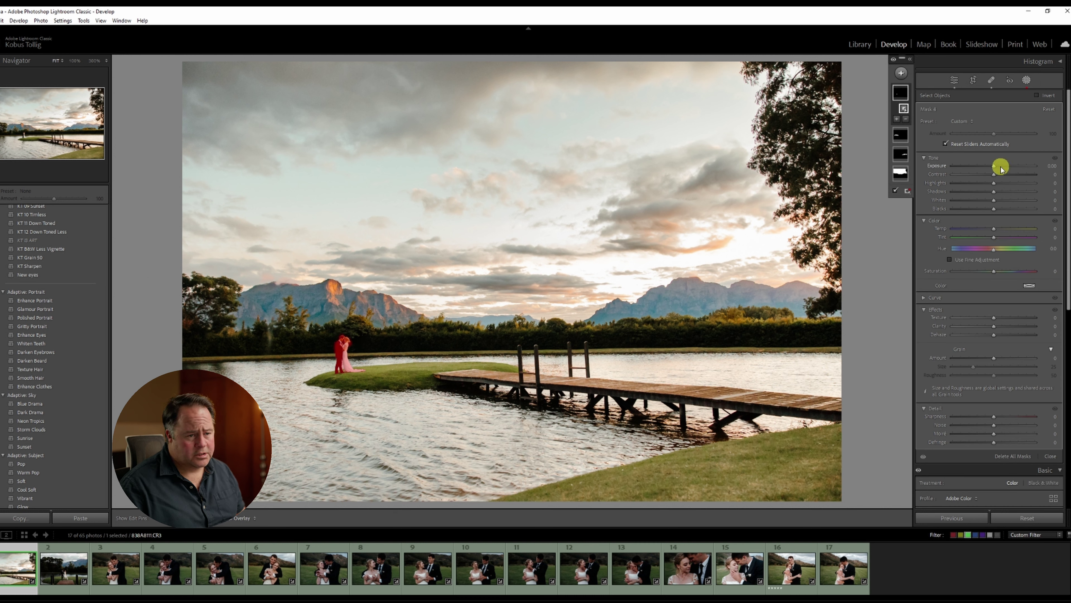
Set the couple mask's shadows to 7 and lower its exposure slightly
left_click_drag(996, 168, 996, 167)
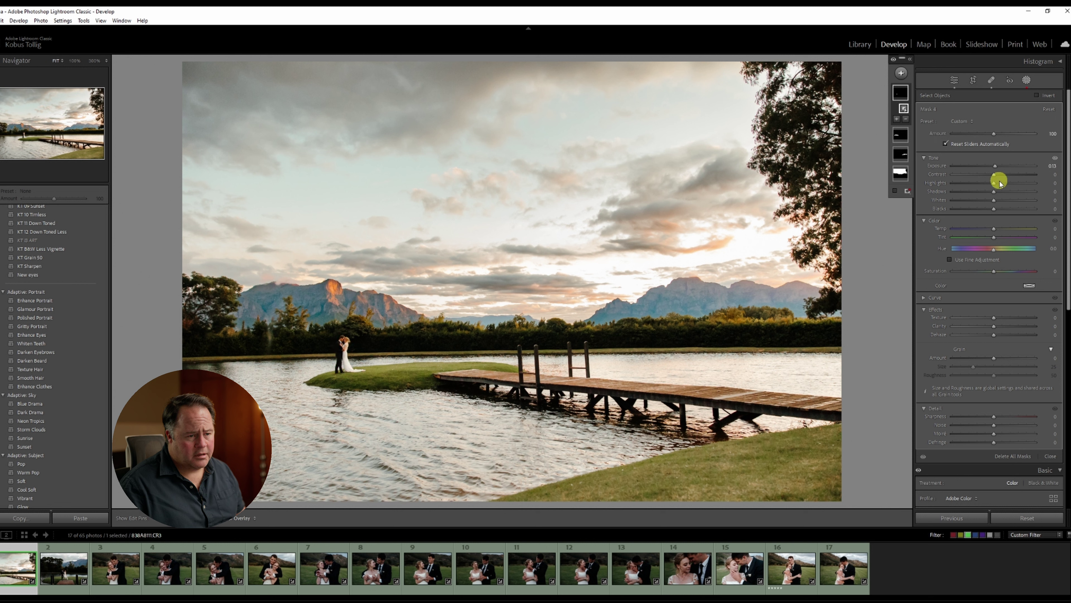
left_click(1003, 194)
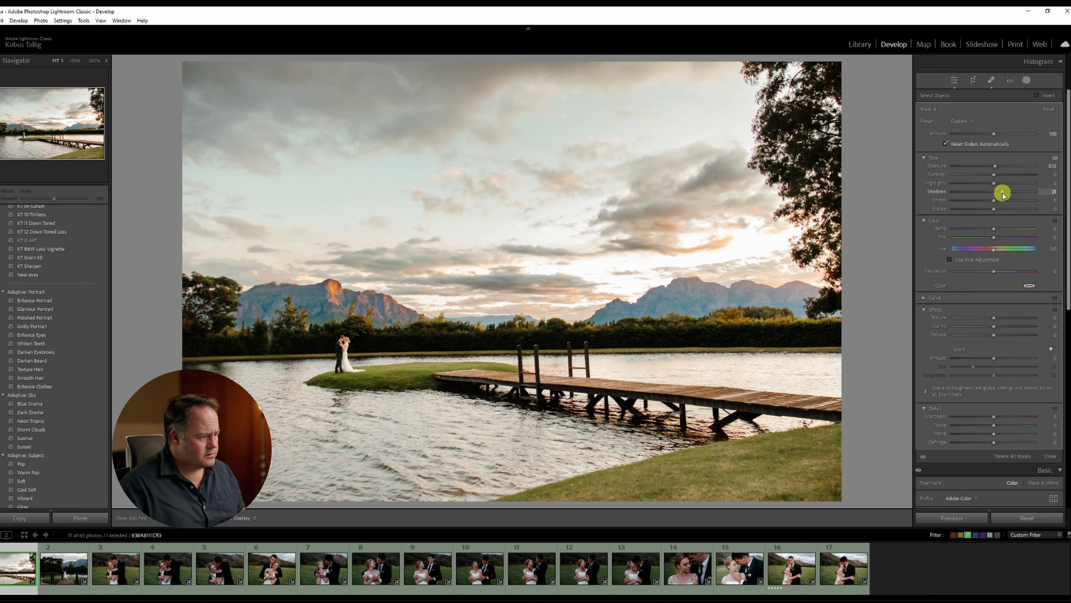
left_click(994, 134)
left_click_drag(994, 134, 989, 139)
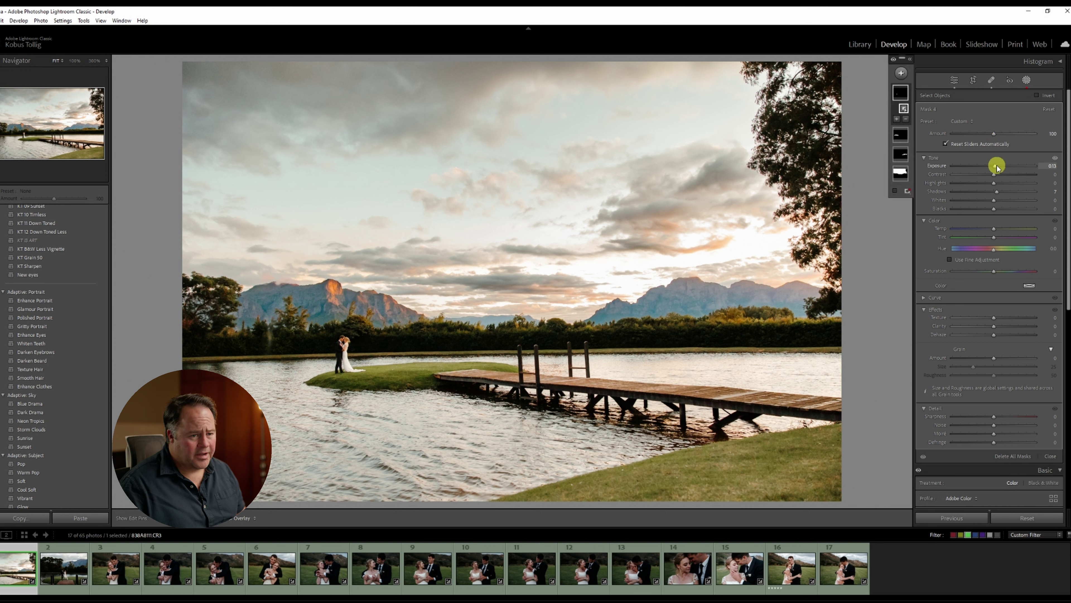
left_click_drag(1048, 166, 1050, 166)
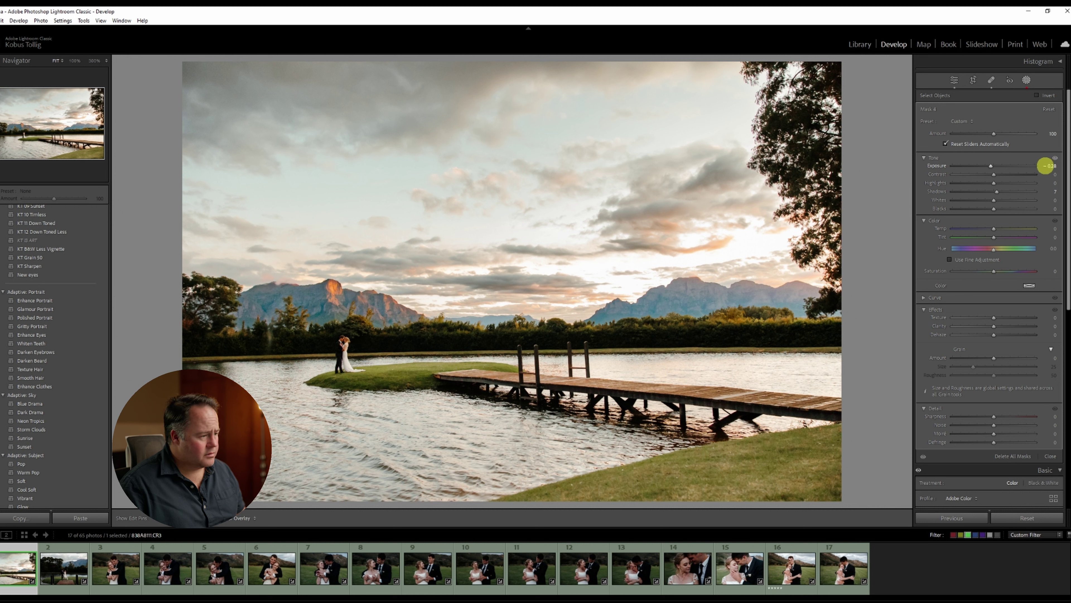
left_click_drag(1046, 166, 1046, 166)
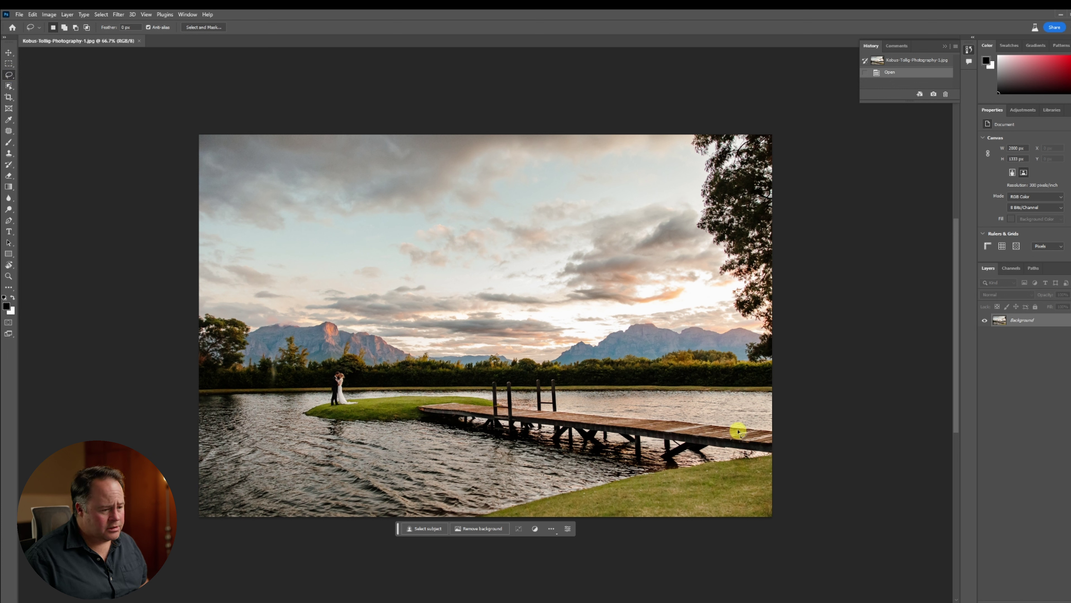
Switch to Photoshop, lasso the whole wooden jetty and try a Generative Fill with a prompt to remove the bridge
mouse_move(718, 417)
left_mouse_down()
mouse_move(586, 397)
mouse_move(540, 376)
mouse_move(406, 408)
mouse_move(410, 420)
mouse_move(579, 466)
mouse_move(667, 477)
mouse_move(811, 471)
mouse_move(814, 435)
mouse_move(799, 417)
left_mouse_up()
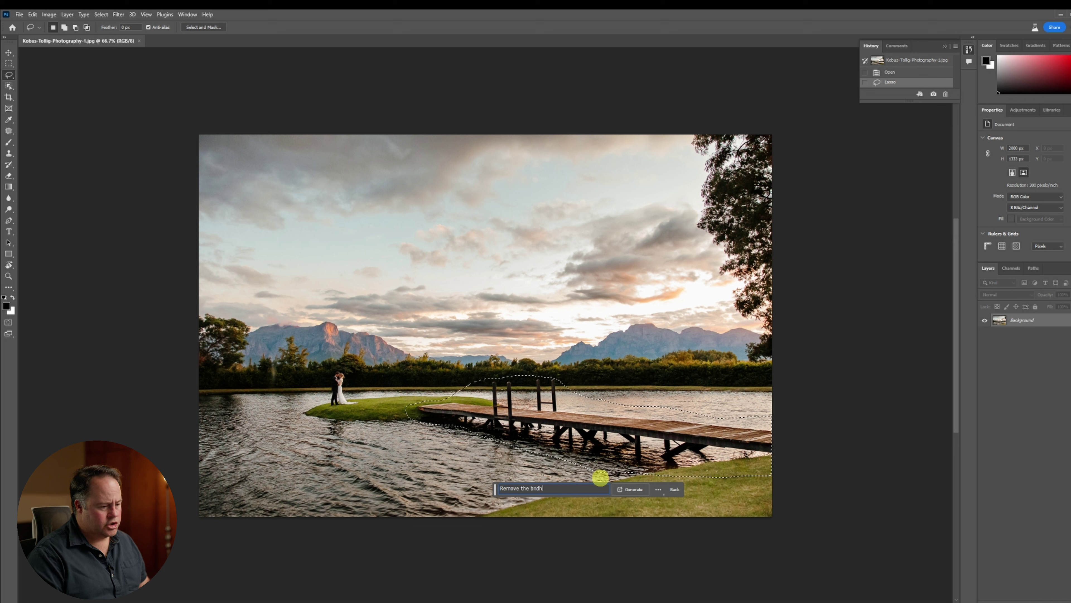
type("e")
key("Return")
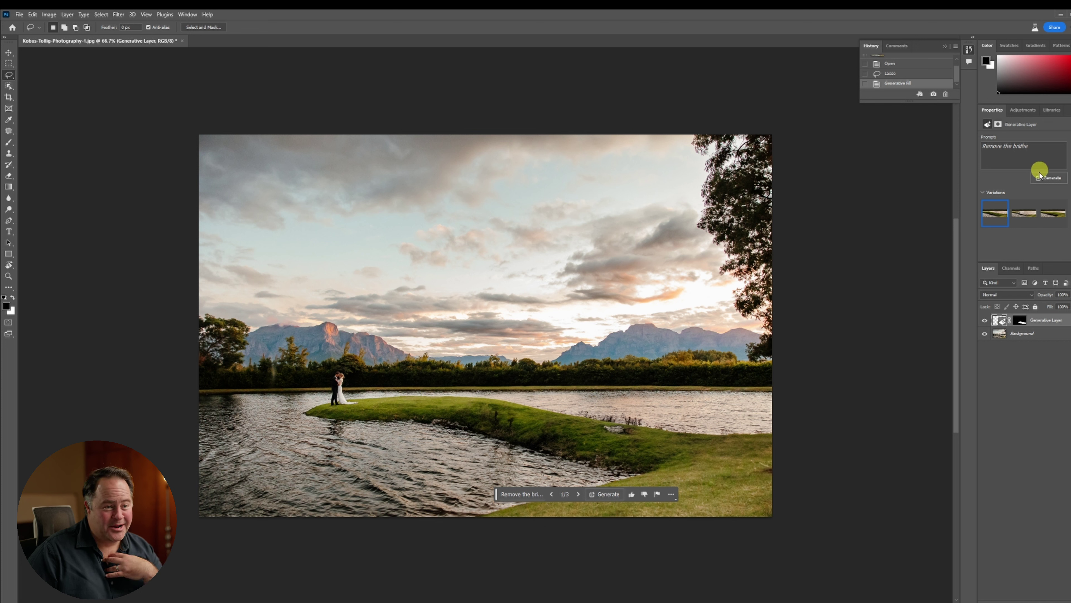
Compare the second and third fill variations, and revert the document to its opened state
left_click(1026, 214)
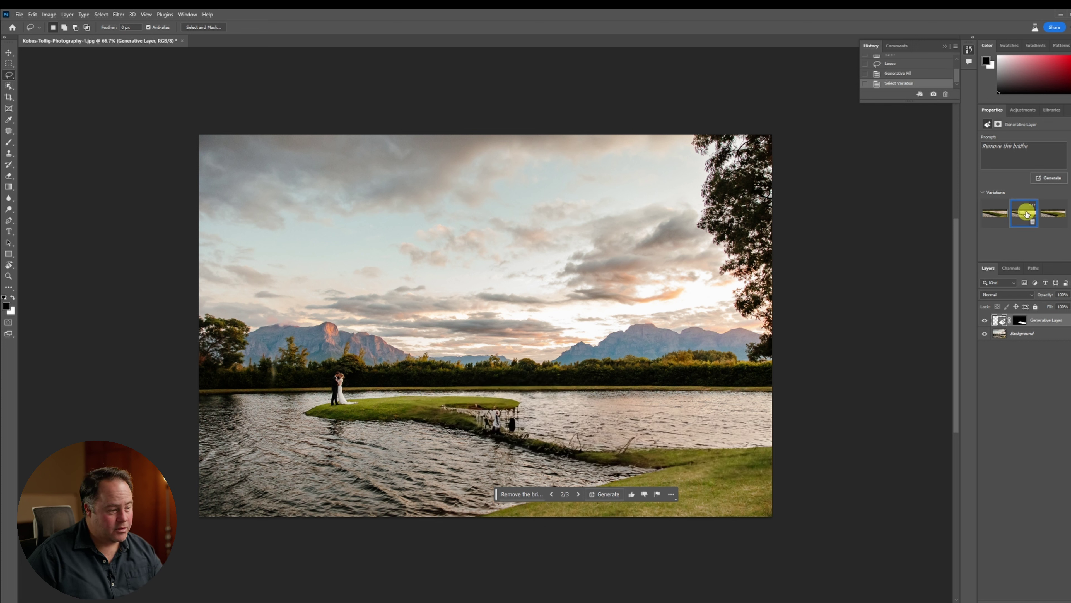
left_click(1052, 216)
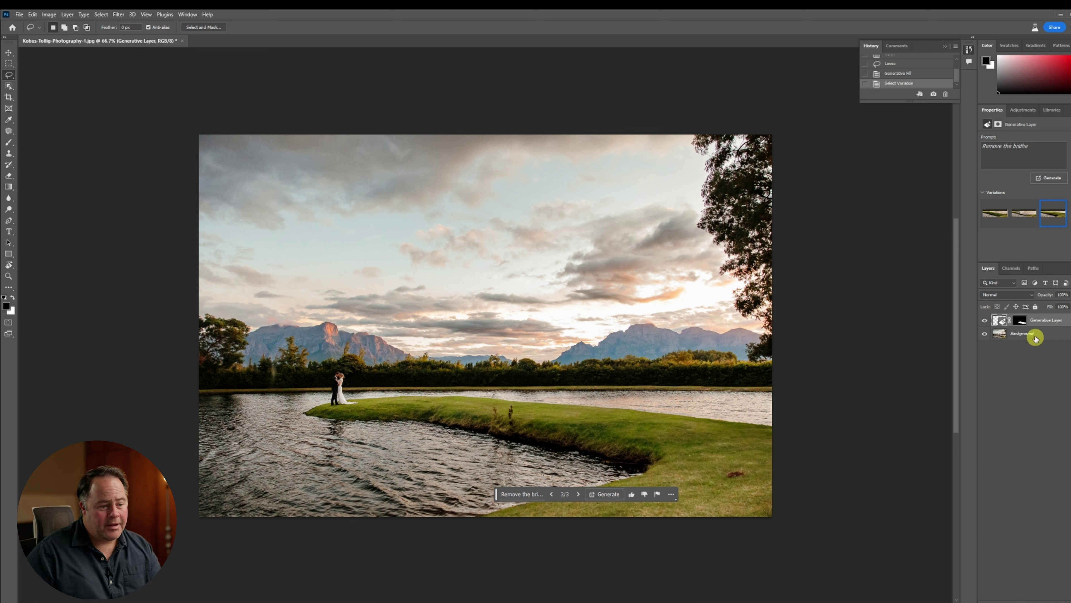
scroll(902, 76, "up", 2)
left_click(898, 73)
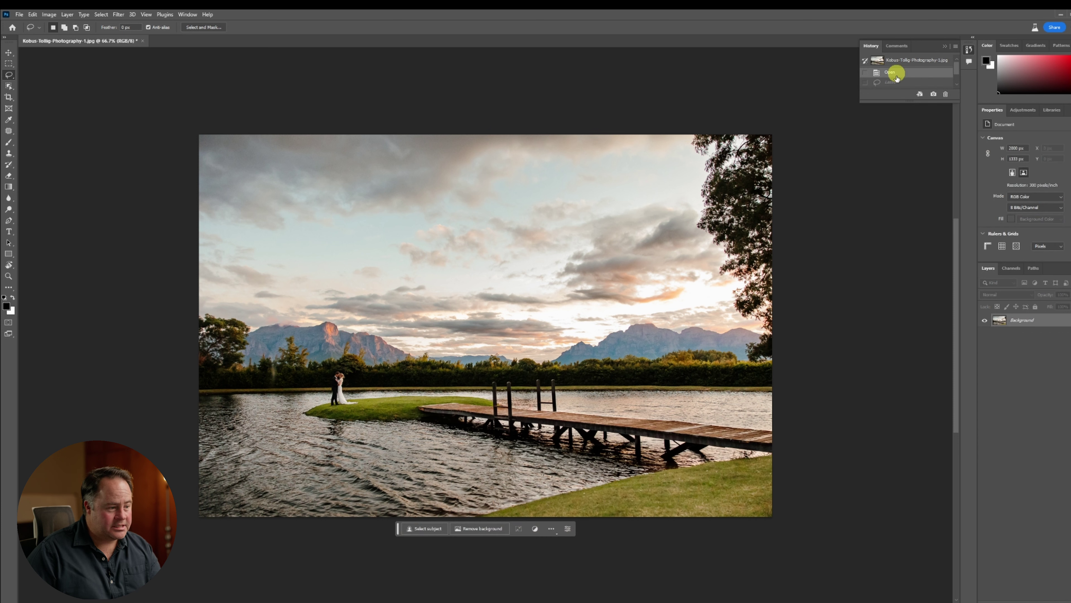
Lasso the jetty with a wider margin of water and grass and run Generative Fill with the prompt "remove the bridge"
mouse_move(595, 403)
left_mouse_down()
mouse_move(554, 368)
mouse_move(503, 370)
mouse_move(483, 374)
mouse_move(484, 394)
mouse_move(413, 400)
mouse_move(400, 426)
mouse_move(555, 477)
mouse_move(773, 507)
mouse_move(812, 486)
mouse_move(828, 445)
mouse_move(822, 391)
mouse_move(599, 405)
left_mouse_up()
left_click(518, 523)
type("remove")
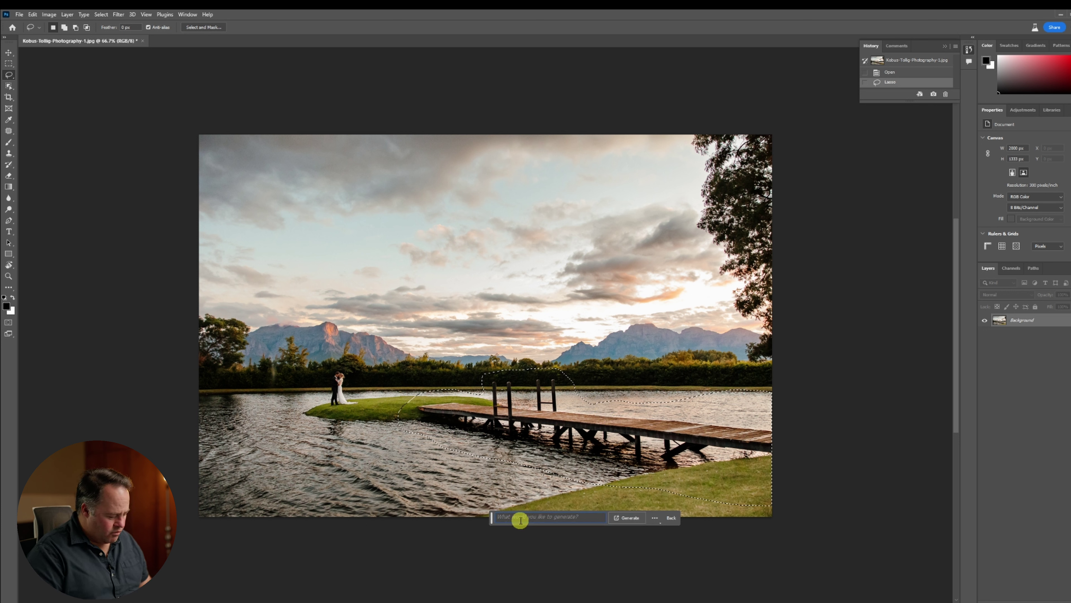
type(" the bridge")
key("Return")
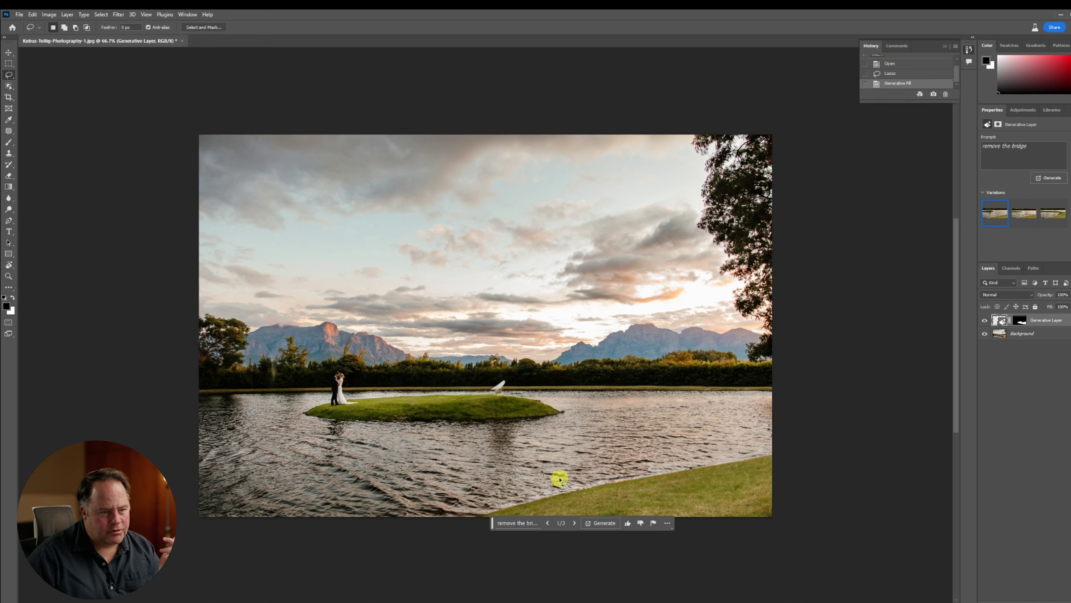
Examine the white object behind the grassy island up close, compare the fill variations and choose the third
left_click(491, 387, "ctrl")
left_click_drag(491, 387, 490, 387)
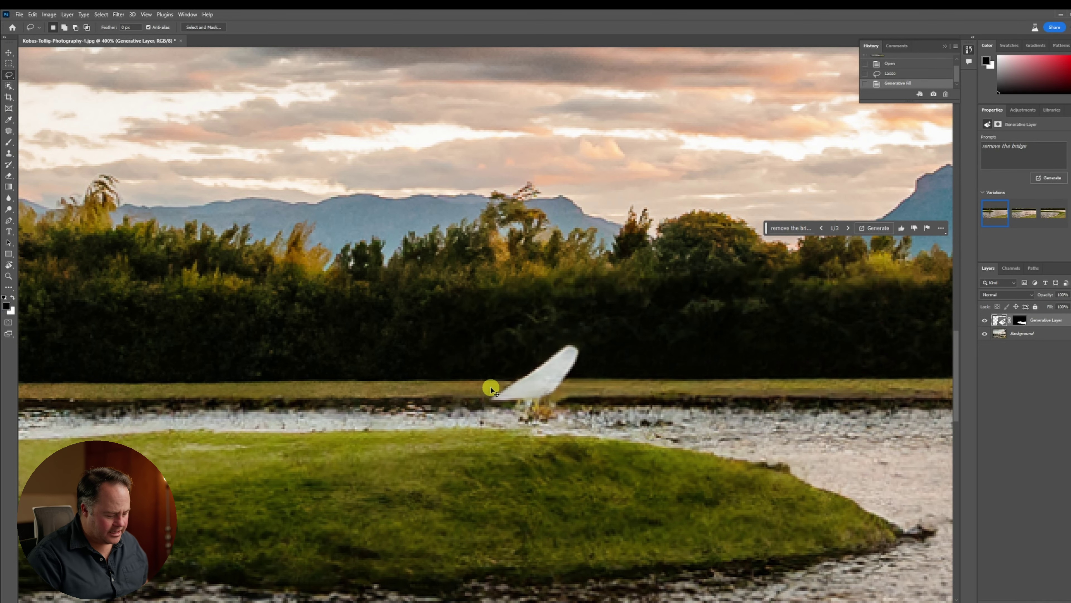
key("ctrl+0")
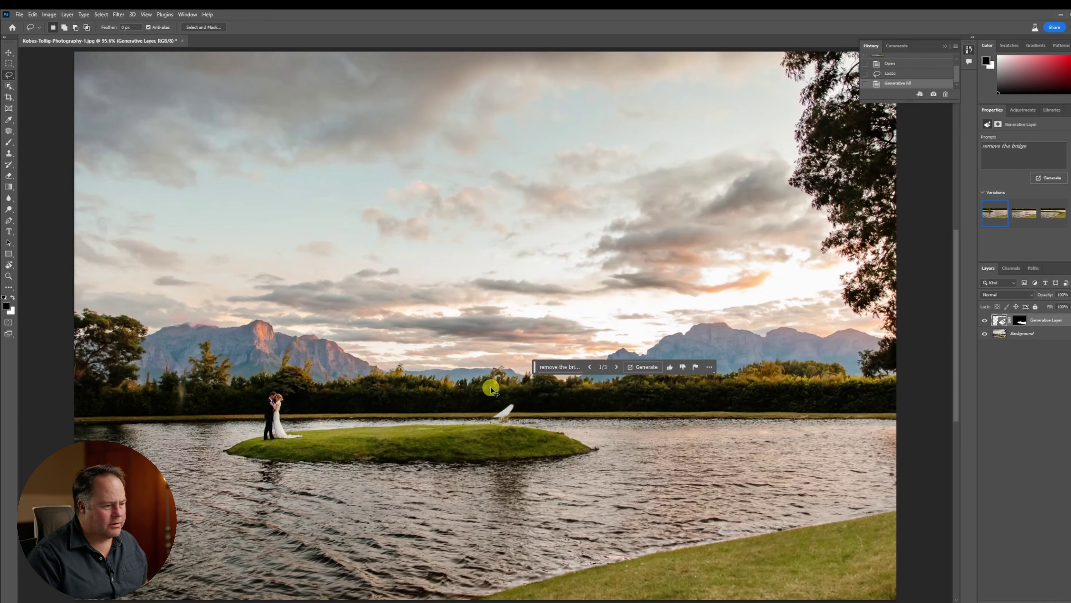
left_click(1032, 215)
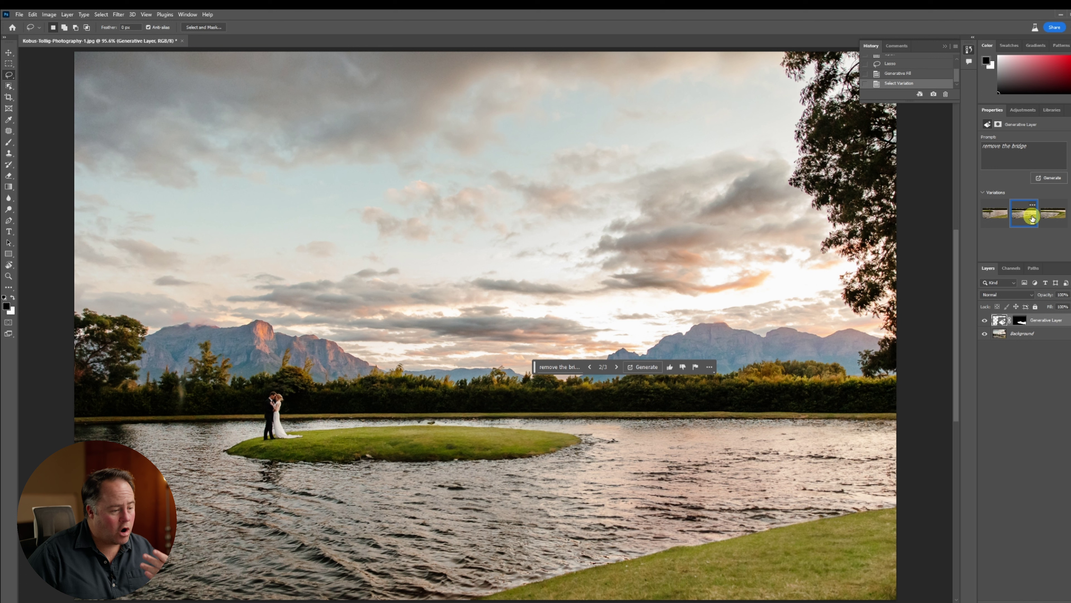
left_click(1054, 216)
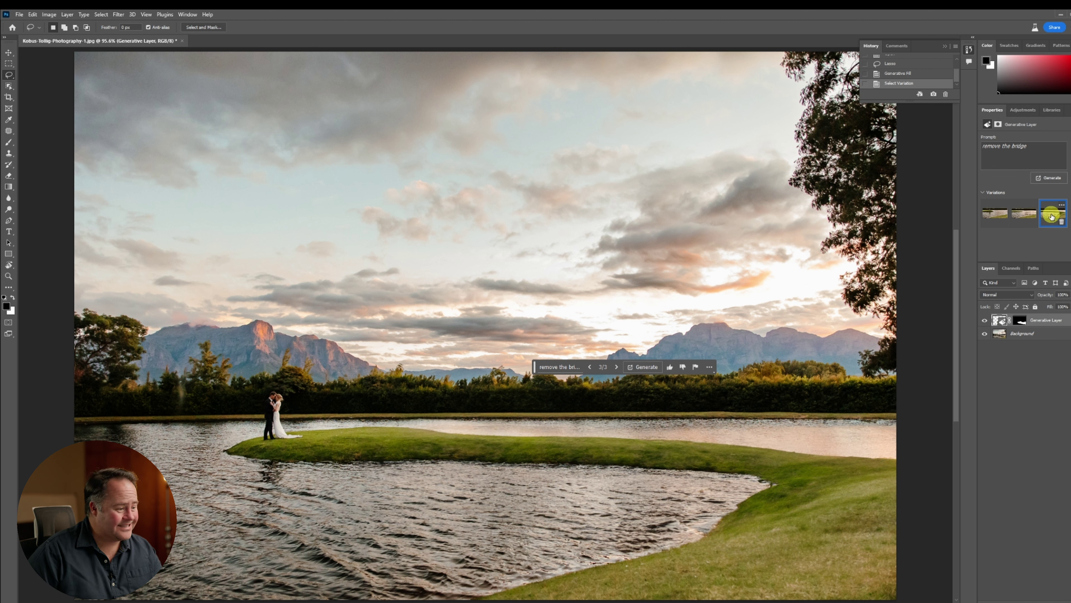
left_click(1003, 214)
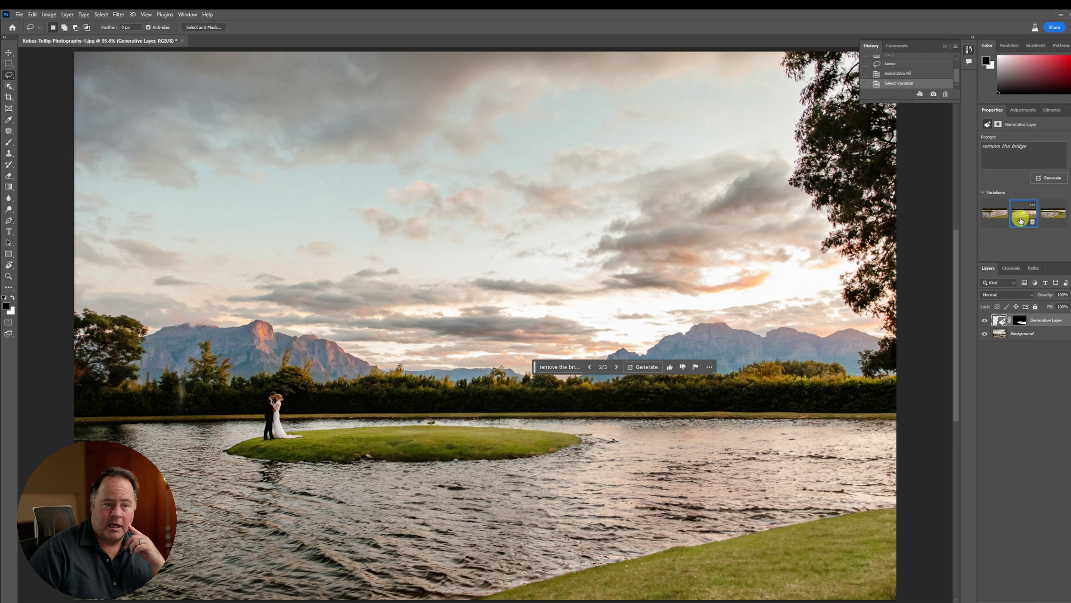
left_click(1051, 216)
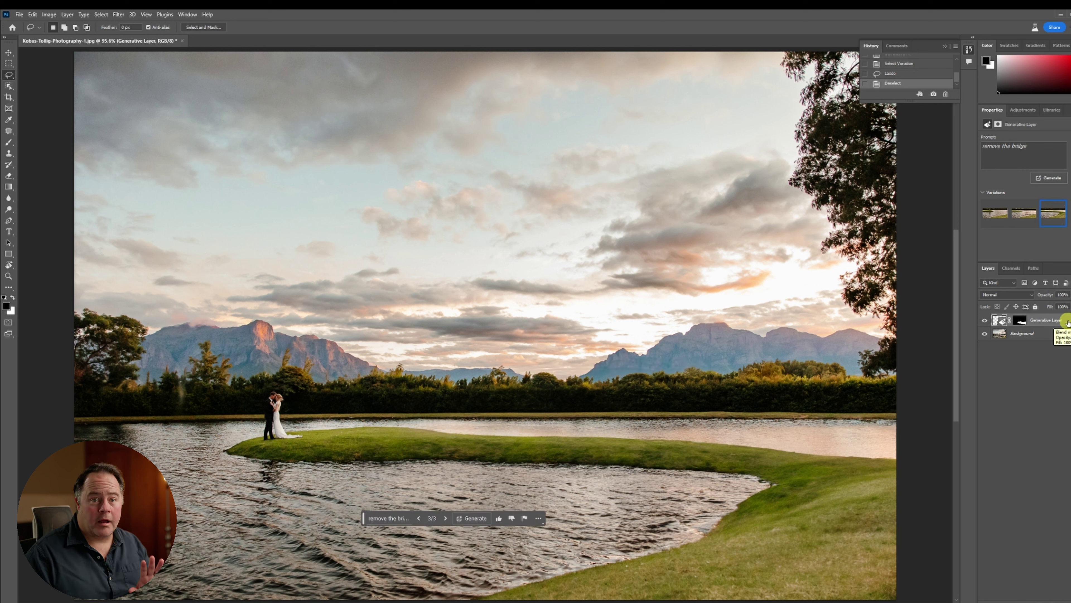
Flatten the image, lasso an area over the middle of the grass strip and run Generative Fill with the prompt "ad a horse"
right_click(1067, 322)
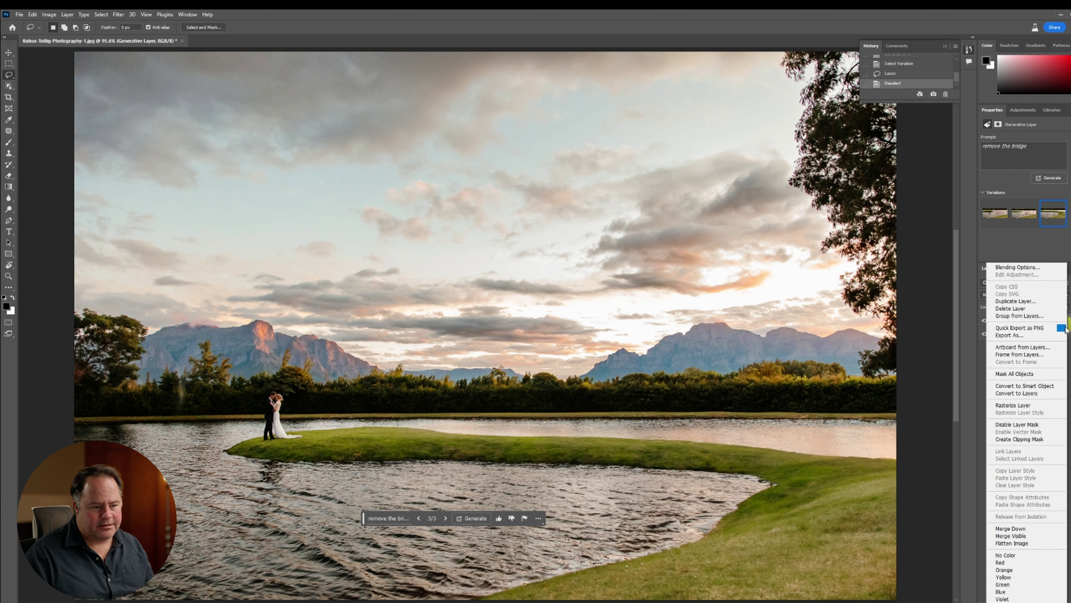
left_click(1029, 545)
mouse_move(487, 377)
left_mouse_down()
mouse_move(454, 405)
mouse_move(461, 433)
mouse_move(484, 445)
mouse_move(616, 450)
mouse_move(646, 435)
mouse_move(598, 382)
mouse_move(506, 375)
left_mouse_up()
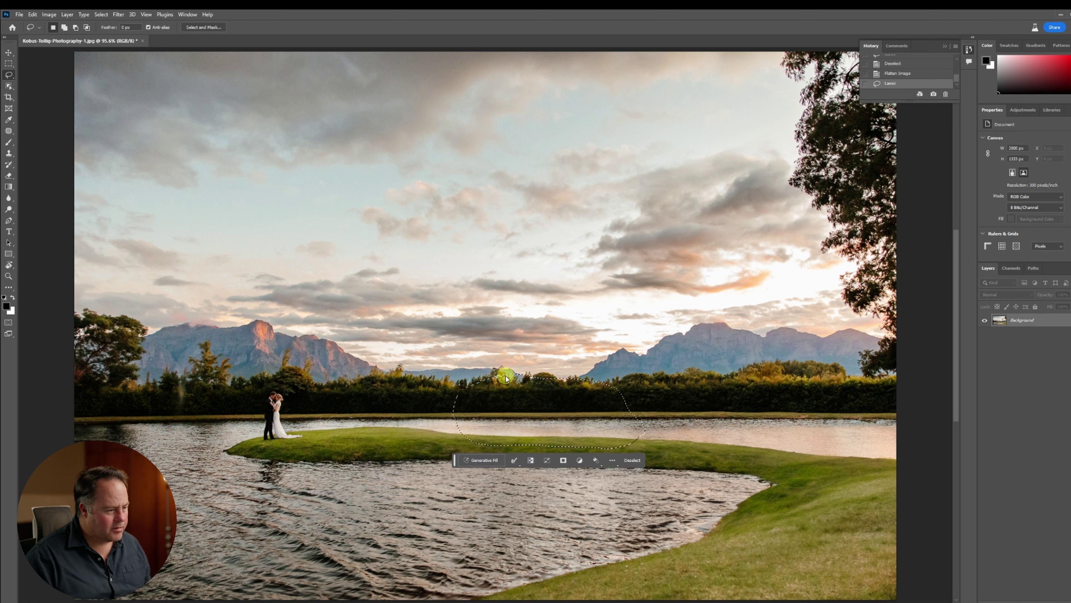
left_click(480, 459)
type("ad a horse")
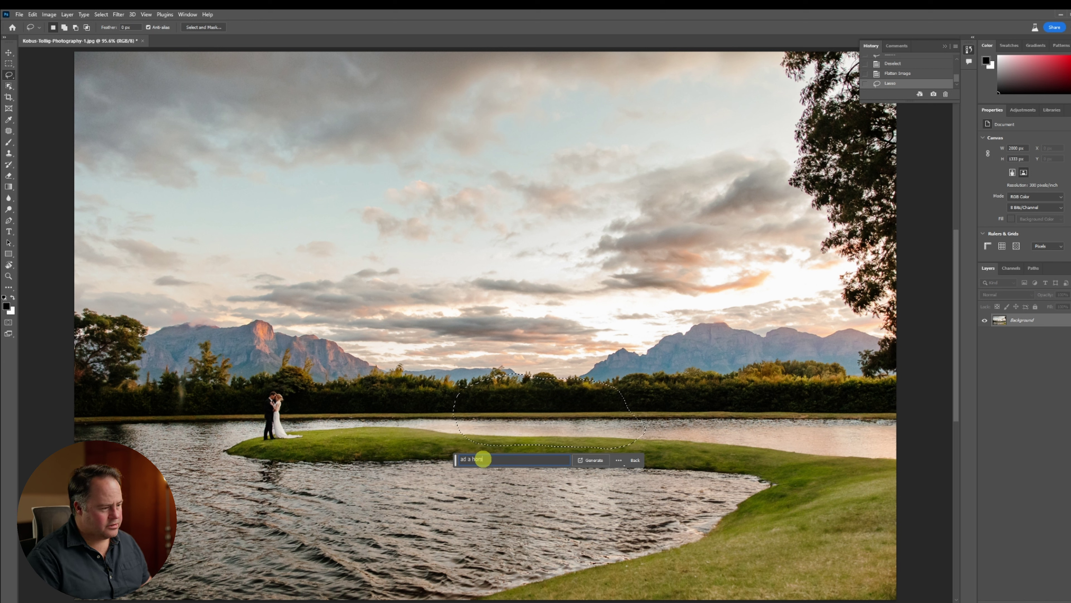
key("Return")
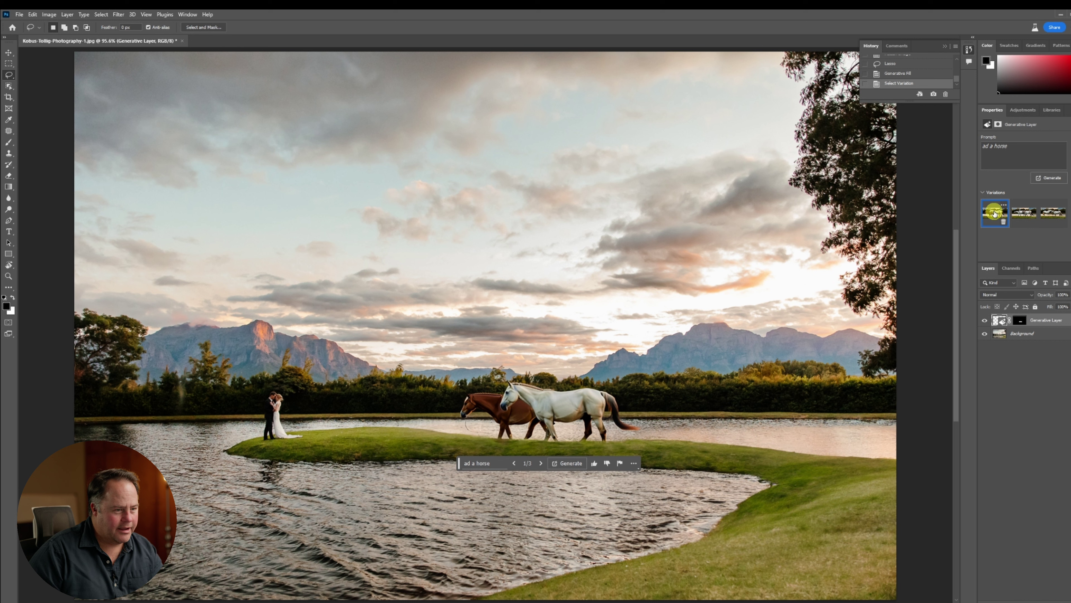
Compare the horse variations and choose the second one
left_click(1024, 211)
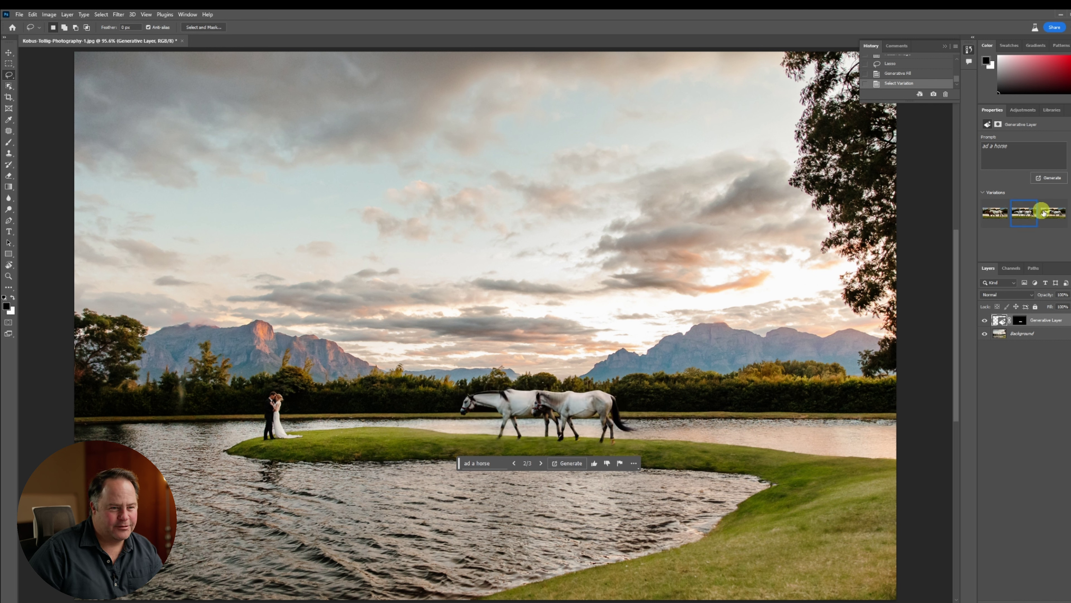
left_click(1053, 214)
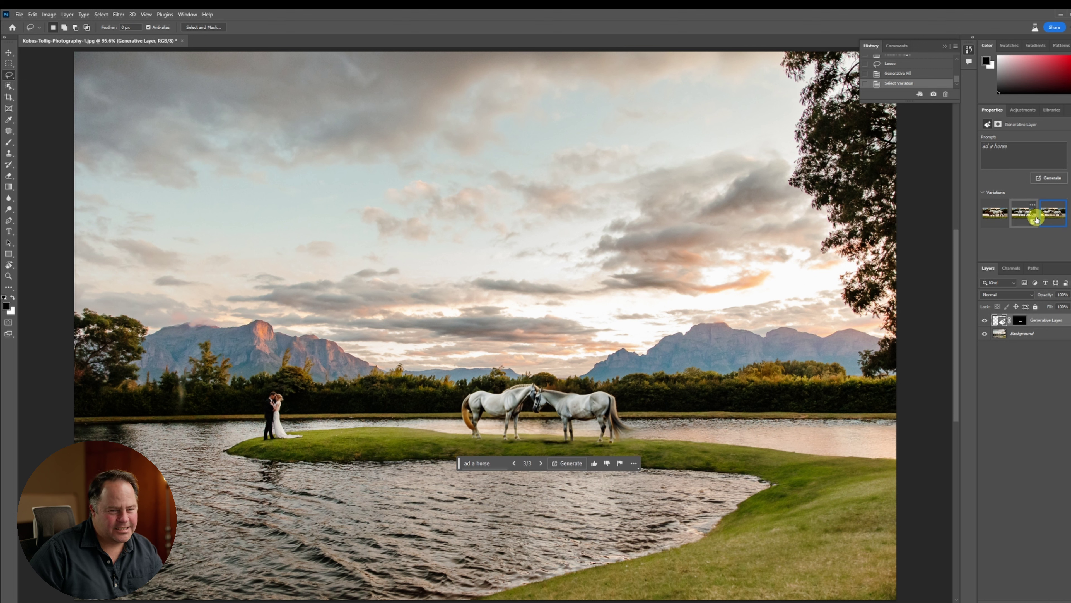
left_click(1024, 213)
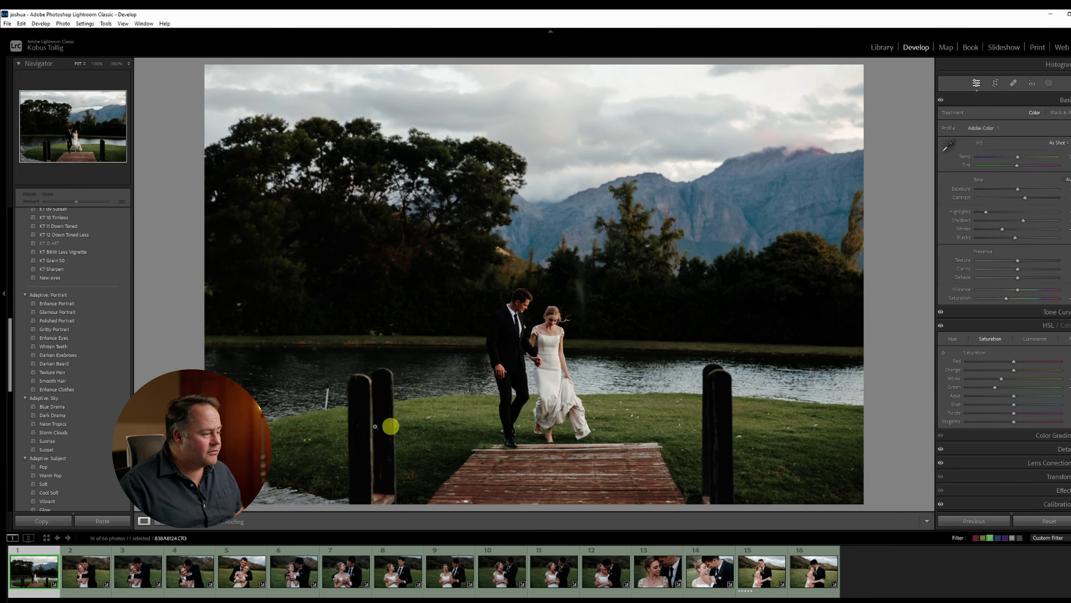
Switch to Lightroom Classic and erase the thin white pole beside the wooden posts in the walking couple photo with the Remove tool
left_click(330, 424)
key("q")
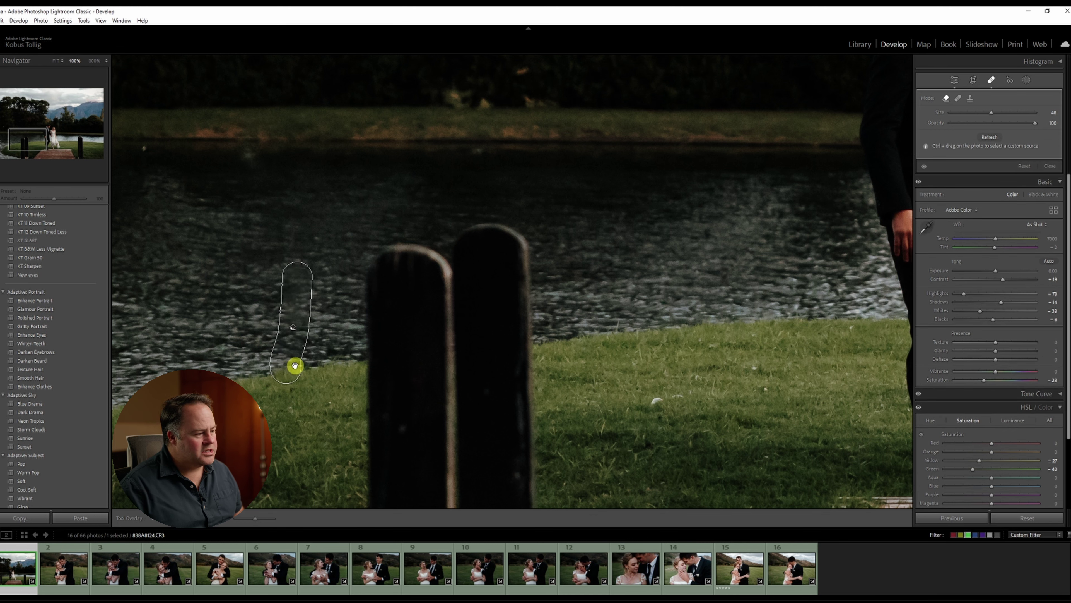
key("q")
left_click(295, 365)
left_click(218, 295)
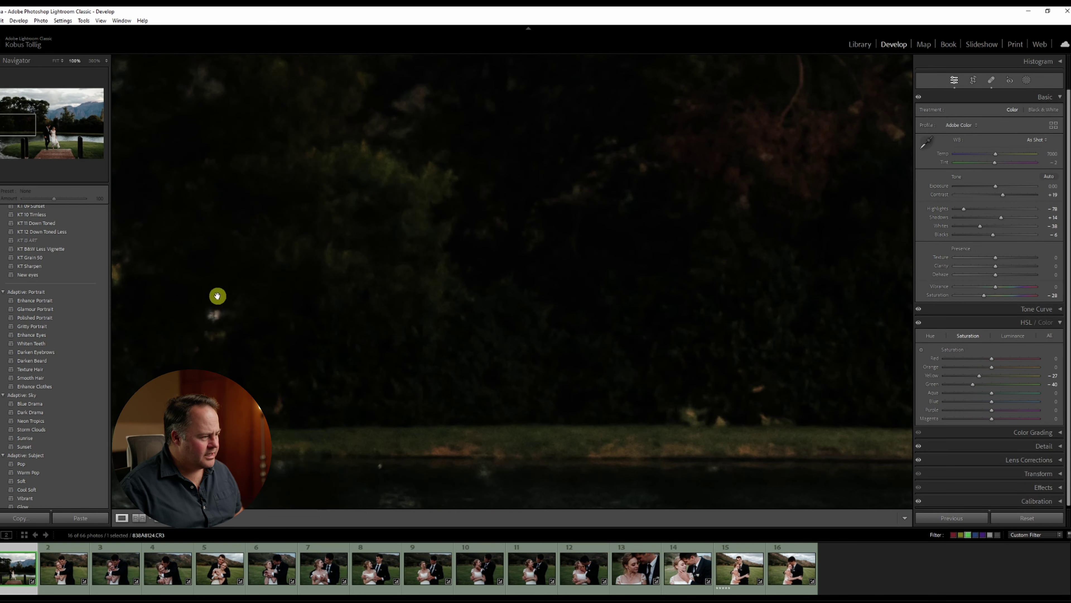
Erase the bright specks in the dark trees left of the lake with the Remove tool
key("q")
mouse_move(213, 338)
left_mouse_down()
mouse_move(215, 316)
mouse_move(230, 311)
left_mouse_up()
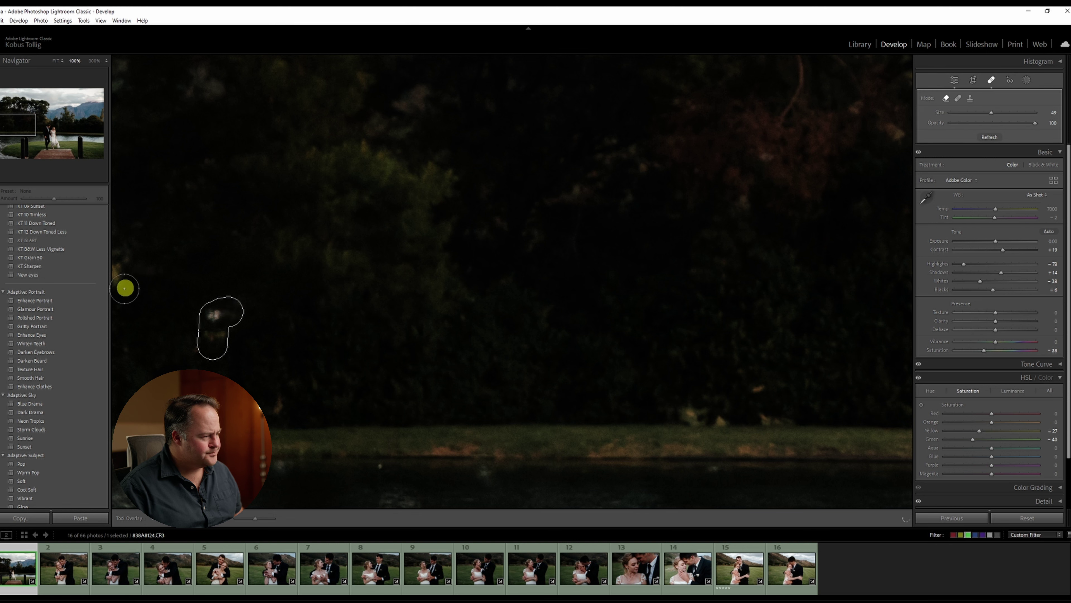
left_click_drag(633, 301, 213, 275)
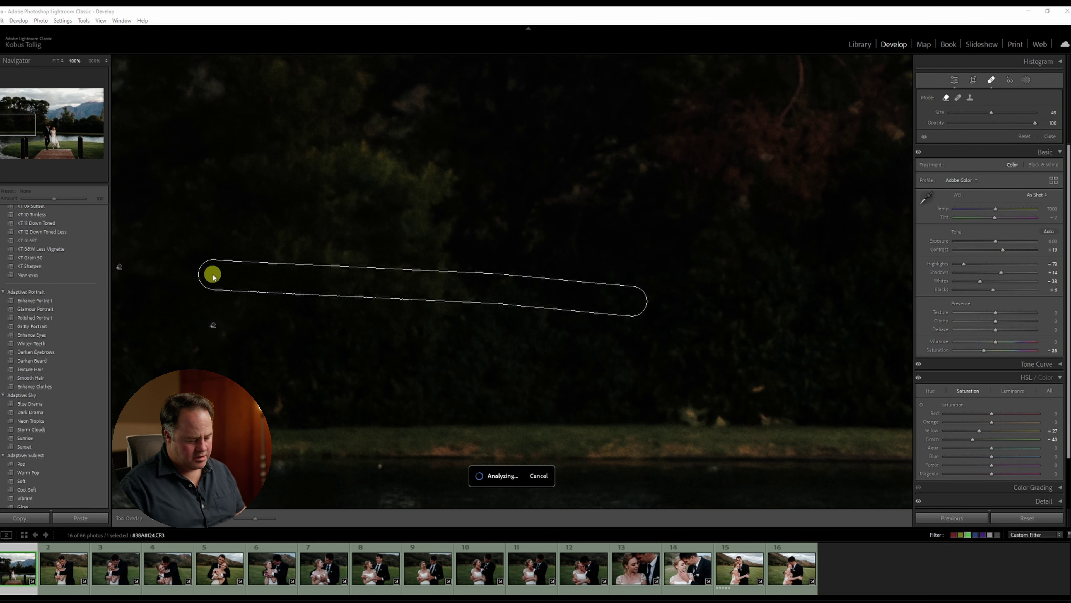
key("q")
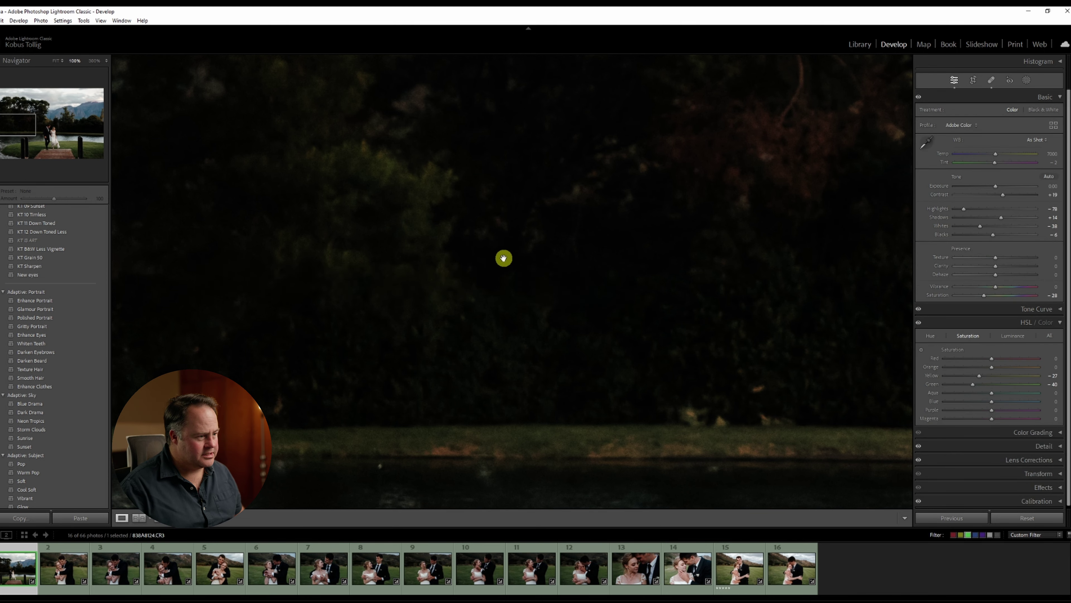
Remove the light spots along the far bank, left of the walking couple
left_click(503, 258)
left_click(366, 330)
key("q")
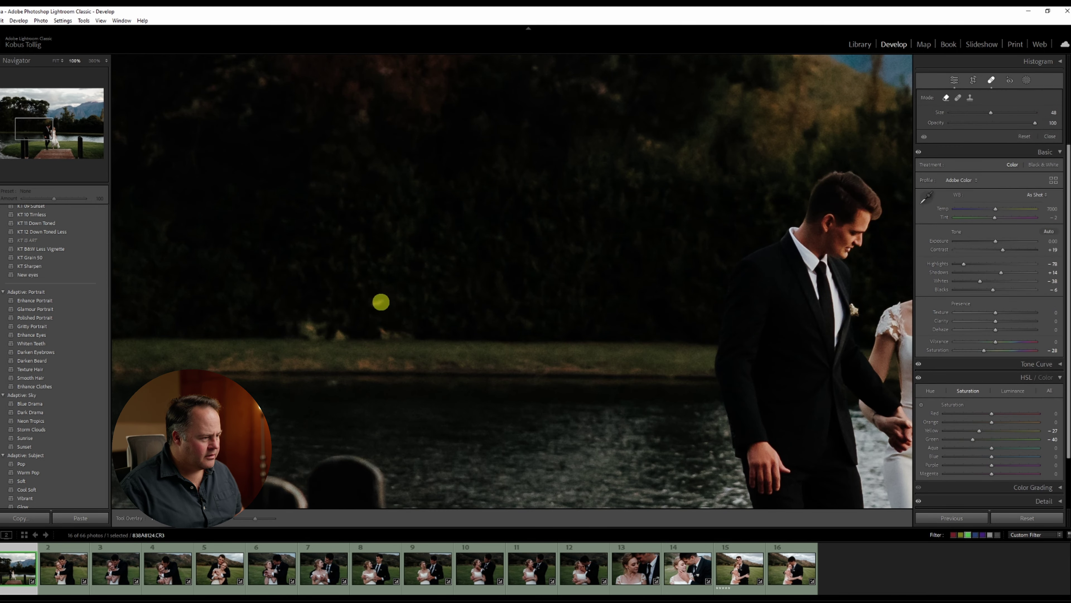
left_click(381, 302)
left_click(347, 335)
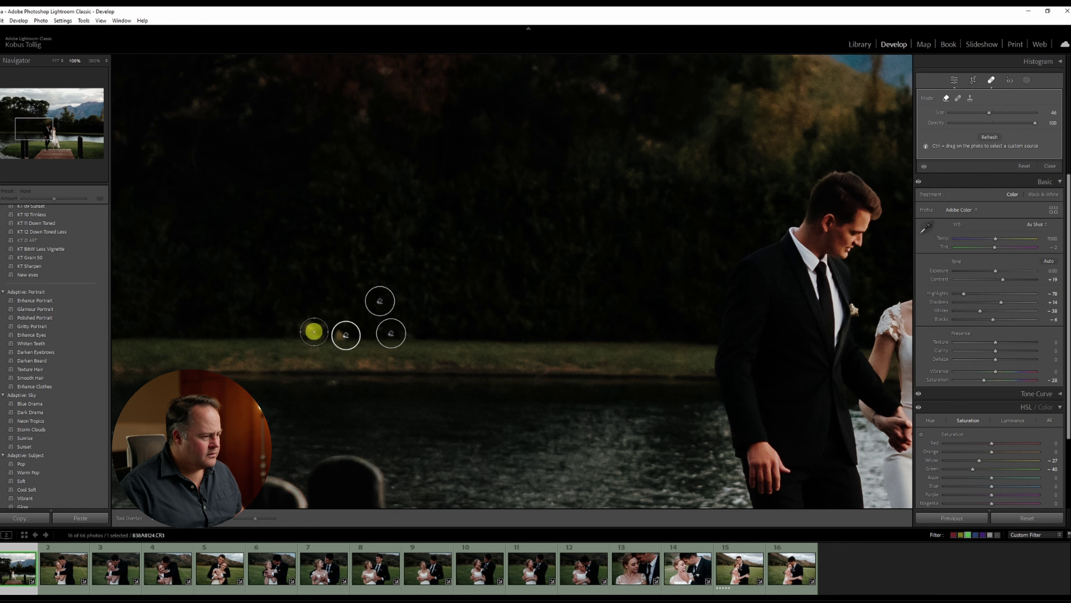
key("q")
left_click(401, 302)
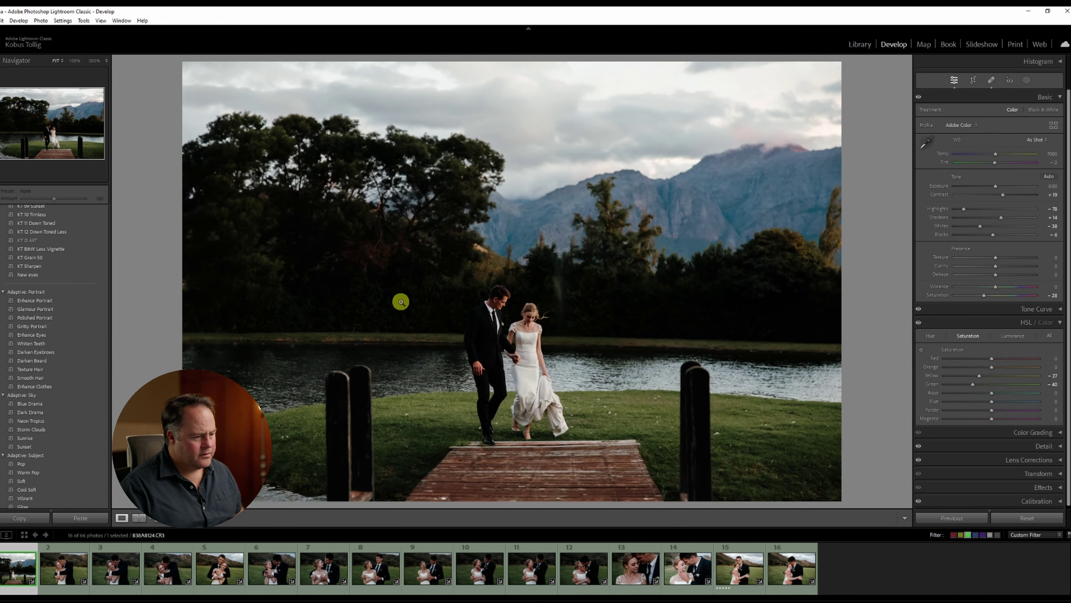
Crop the walking couple photo slightly tighter at the original aspect ratio and reposition the couple in the frame
left_click(973, 80)
left_click_drag(187, 65, 200, 79)
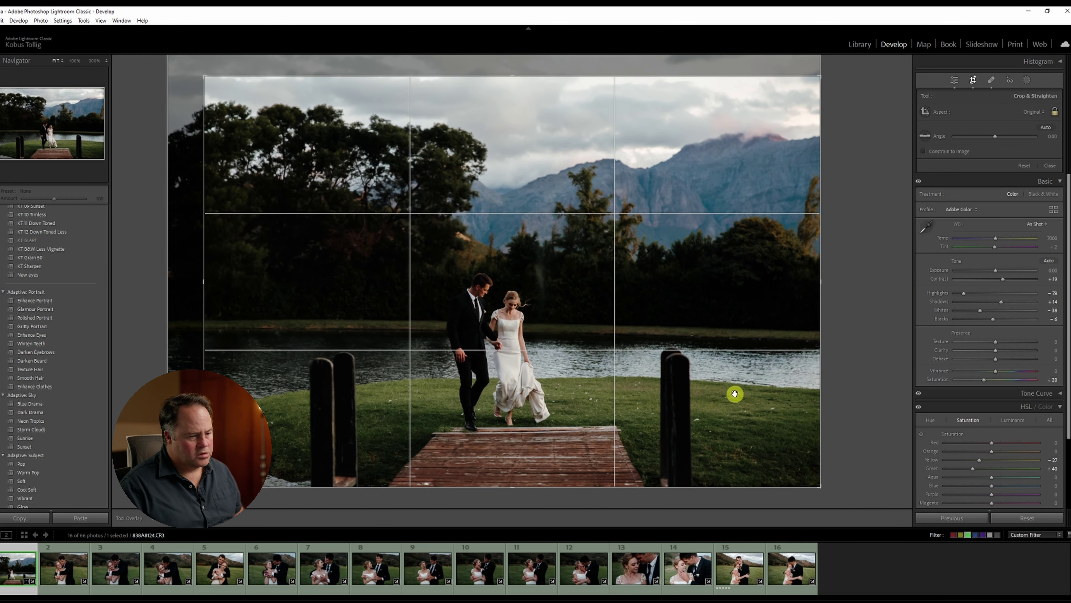
left_click_drag(734, 394, 751, 378)
left_click_drag(833, 338, 857, 319)
key("r")
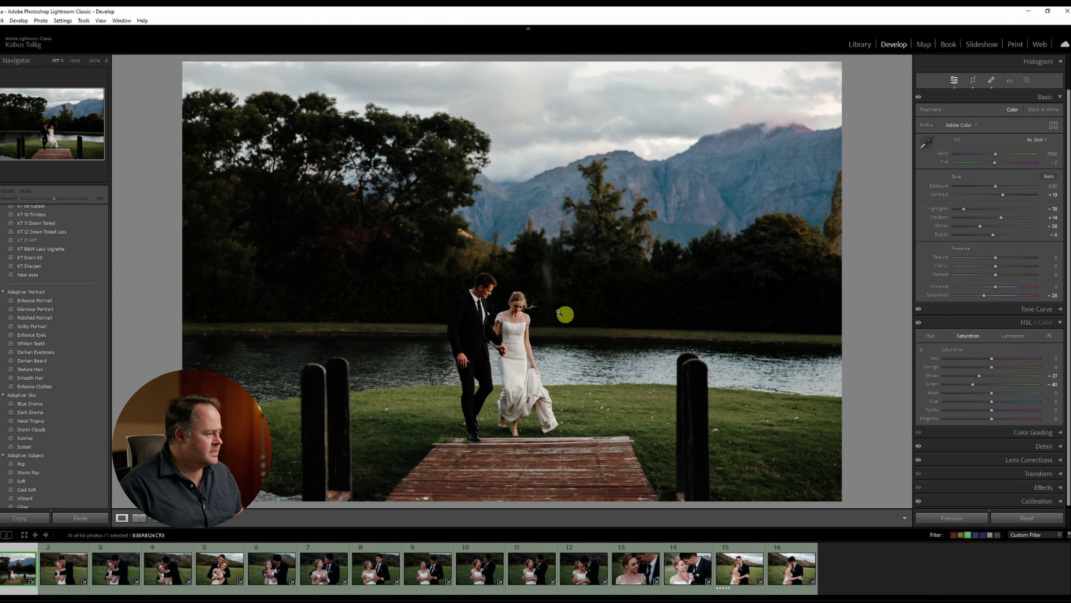
Apply the Twilight Film preset to the walking couple photo and set its exposure to -0.34
scroll(47, 376, "up", 5)
scroll(52, 379, "up", 5)
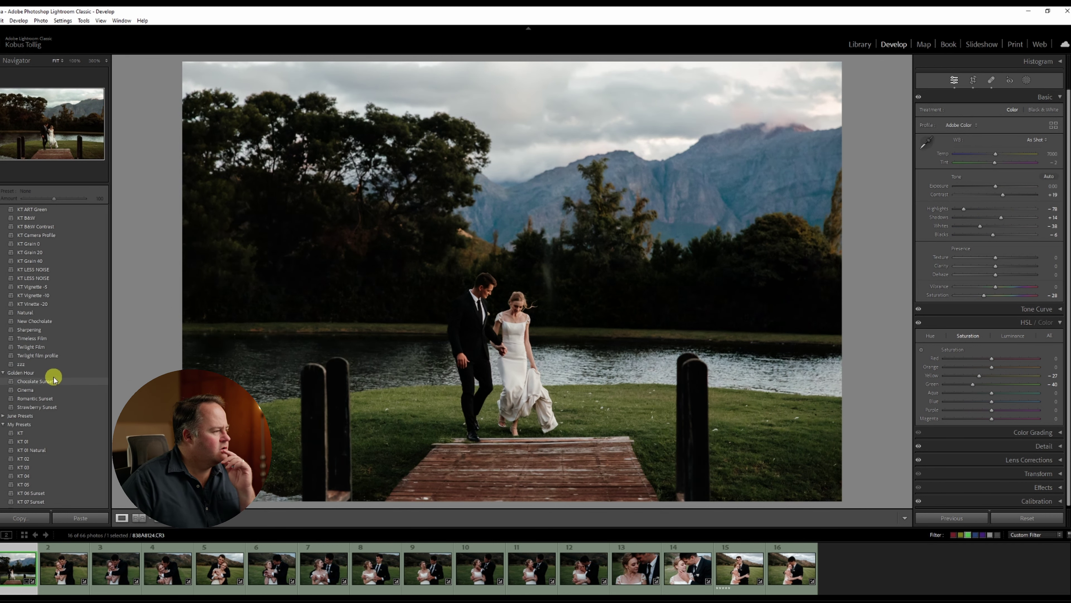
left_click(61, 346)
left_click_drag(1000, 187, 992, 185)
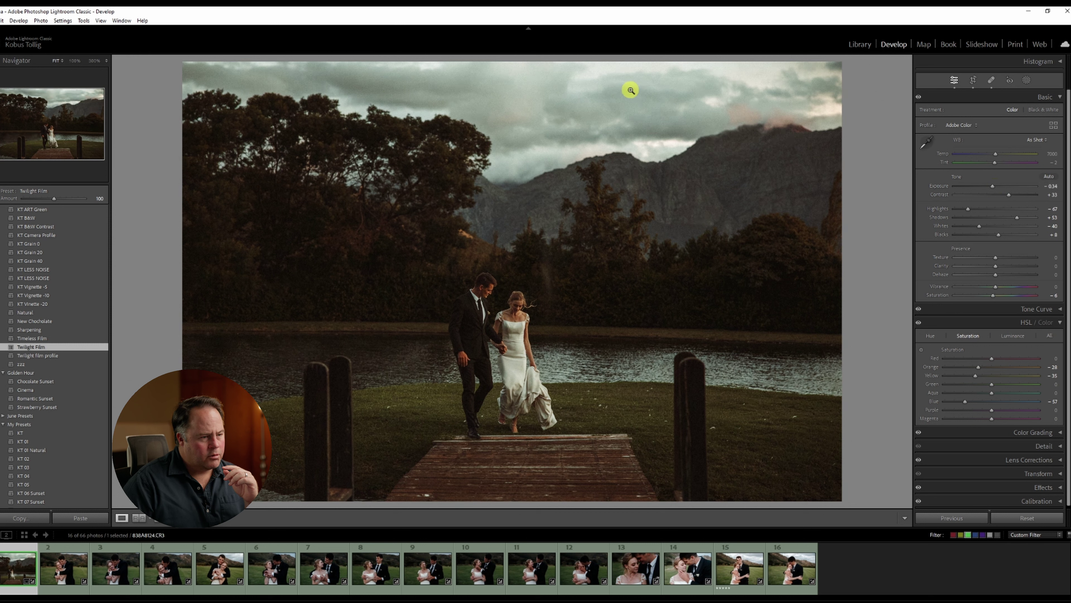
Set the walking couple photo's Blue saturation to -17 and cool its white balance slightly
scroll(970, 329, "down", 1)
left_click_drag(975, 401, 986, 401)
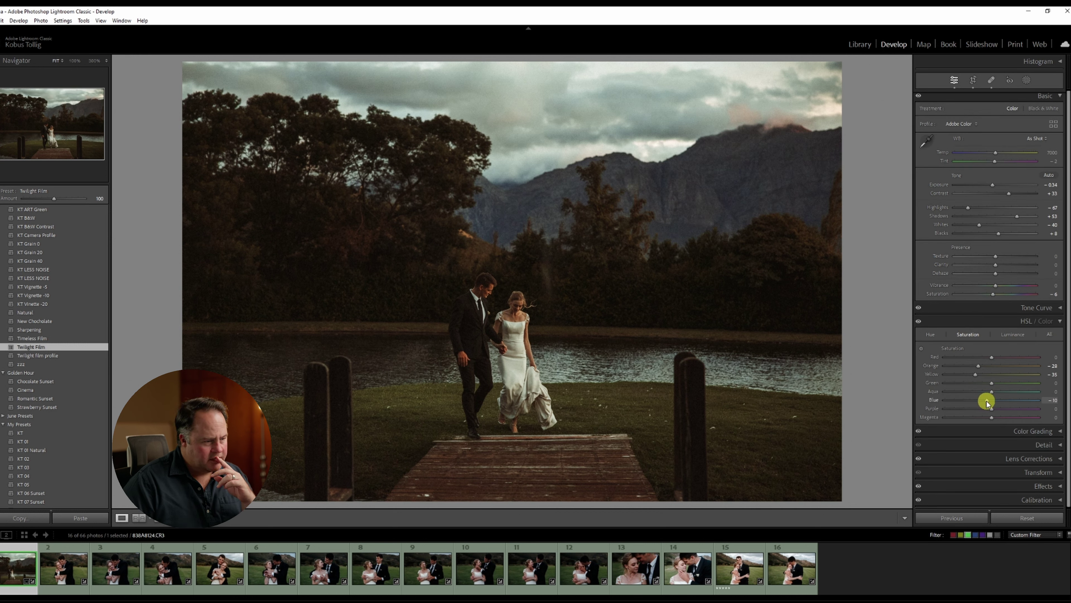
left_click_drag(996, 153, 993, 155)
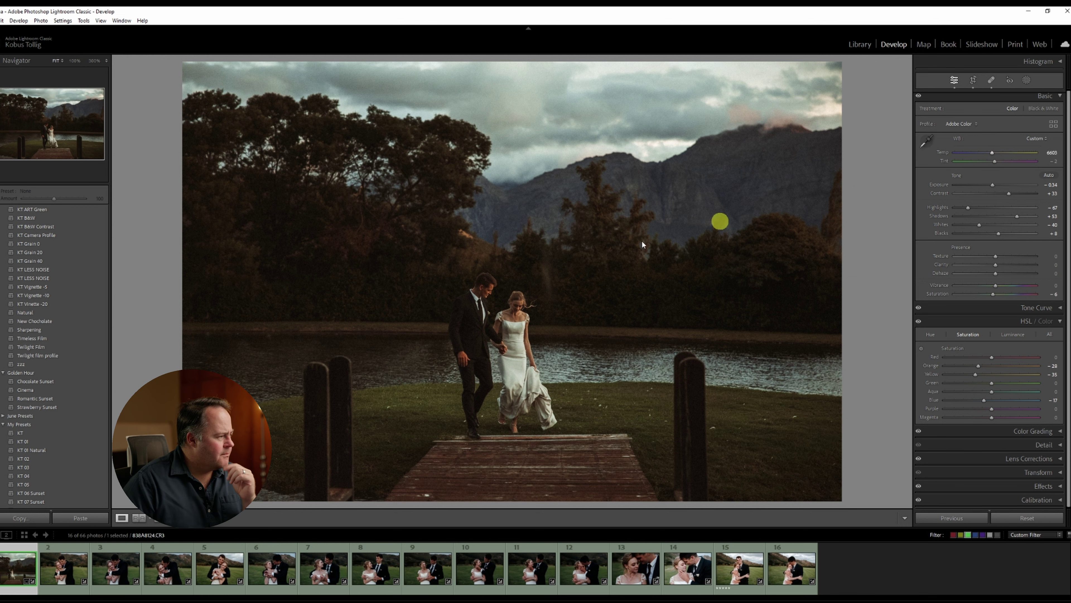
Apply the KT Grain 40 preset, cool the temperature further, set Clarity to +12 and label the photo red
scroll(85, 418, "up", 3)
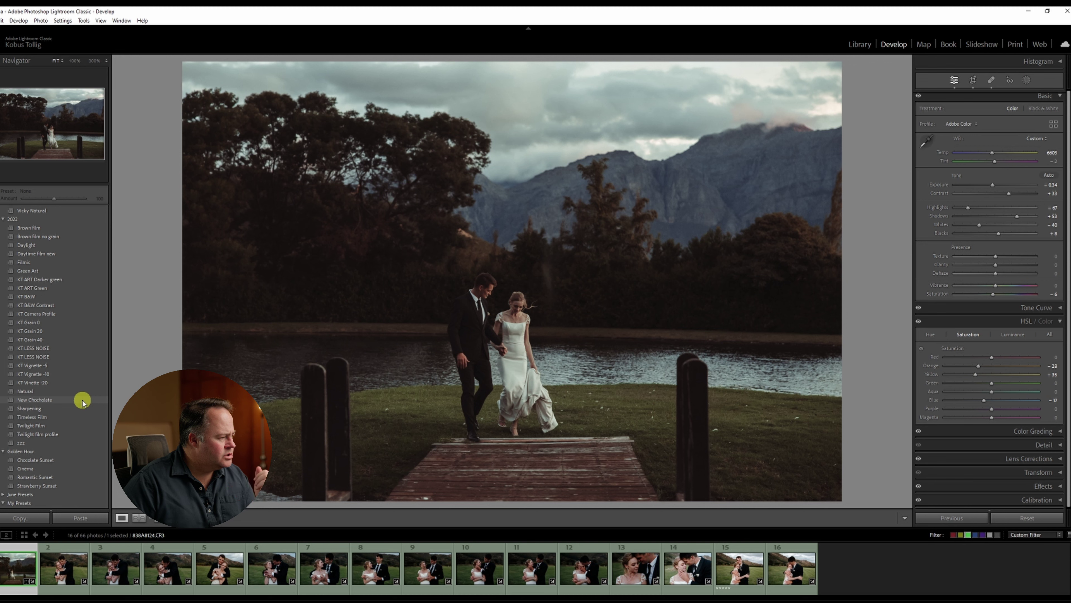
left_click(55, 341)
left_click_drag(1007, 151, 1049, 151)
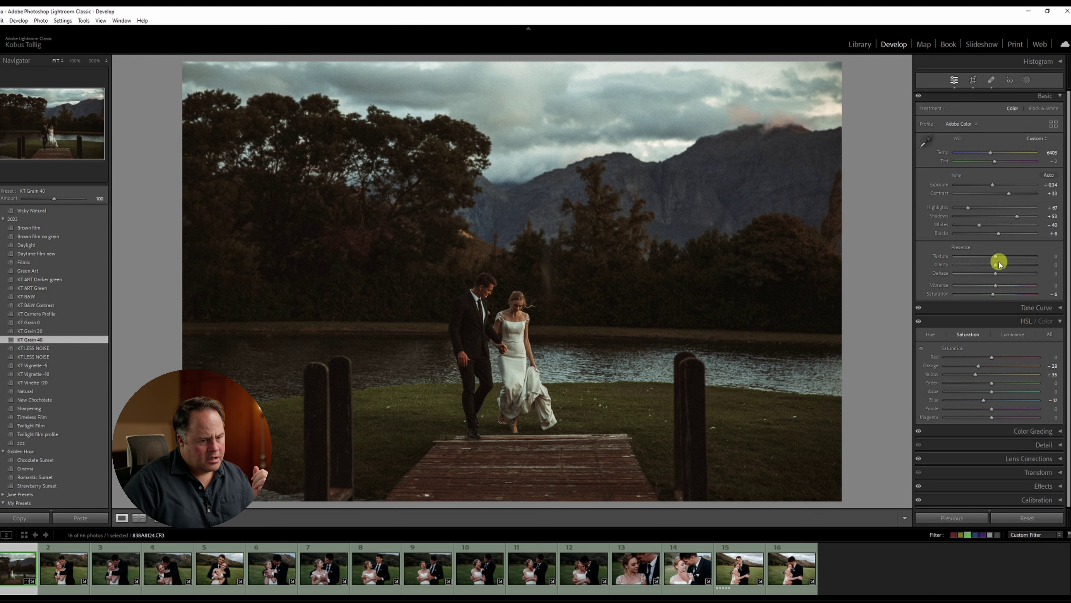
left_click_drag(995, 265, 1002, 266)
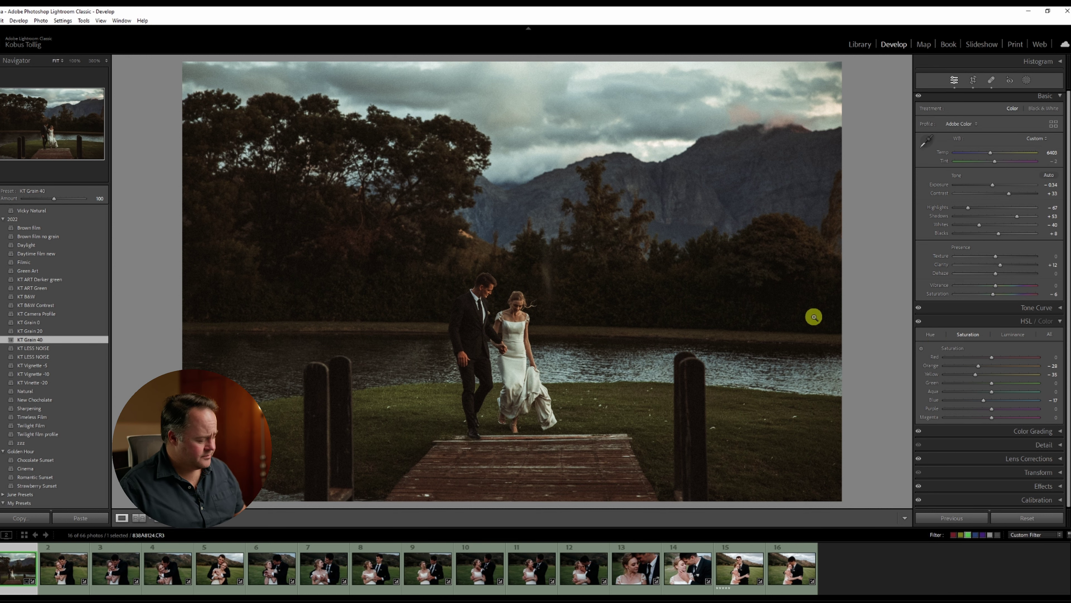
key("8")
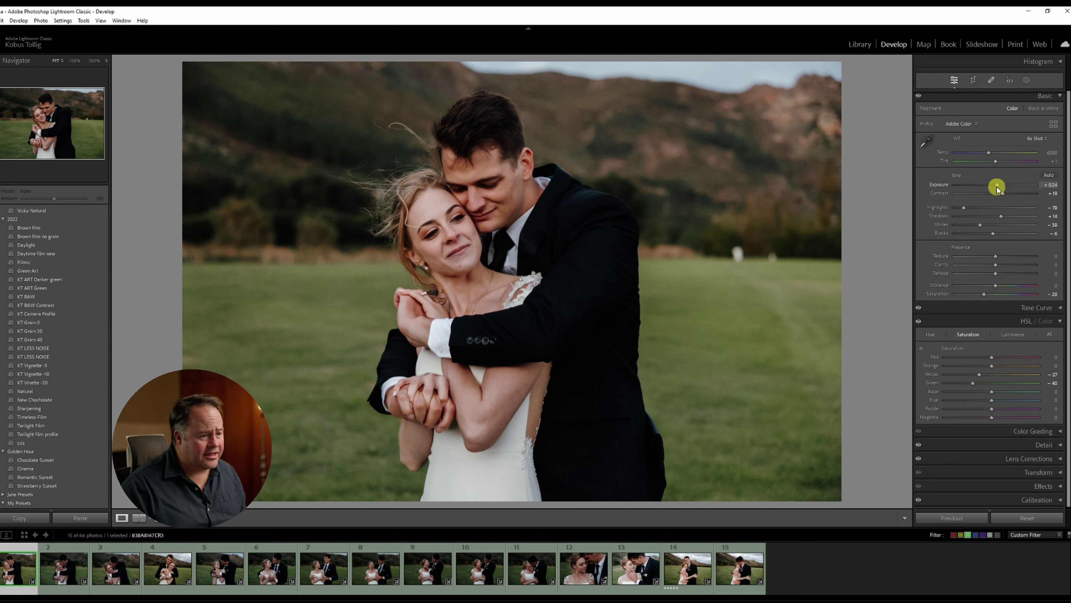
Set the embrace photo's temperature to 6392 and Blue saturation to -35, and crop it tighter around the couple
left_click_drag(988, 155, 991, 156)
left_click(973, 80)
left_click_drag(844, 110, 760, 122)
key("Return")
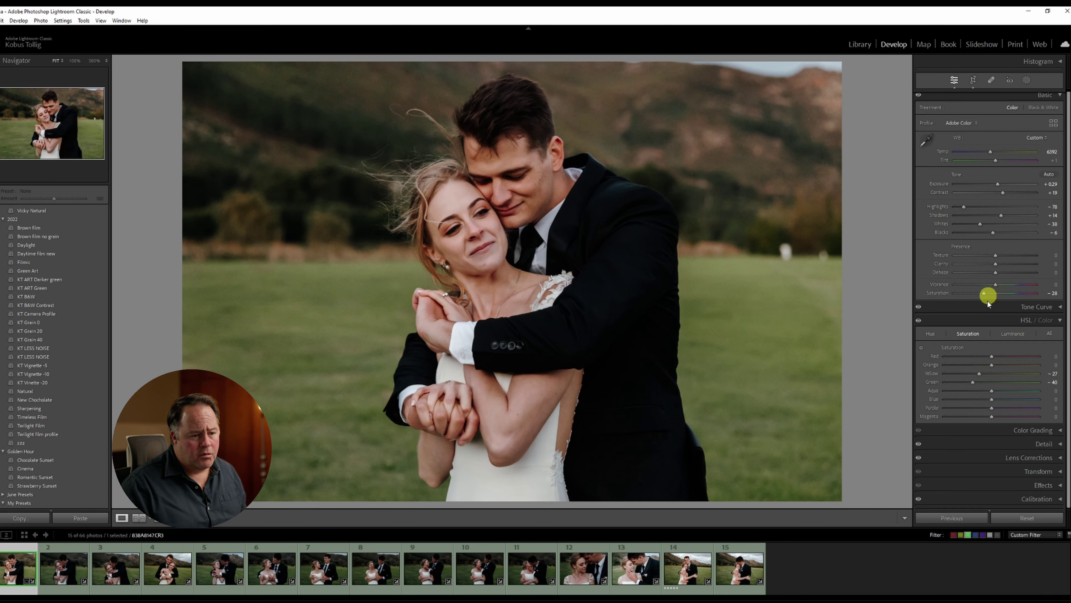
left_click_drag(991, 399, 975, 400)
Erase the white objects at the far edge of the field right of the couple with the Remove tool
key("q")
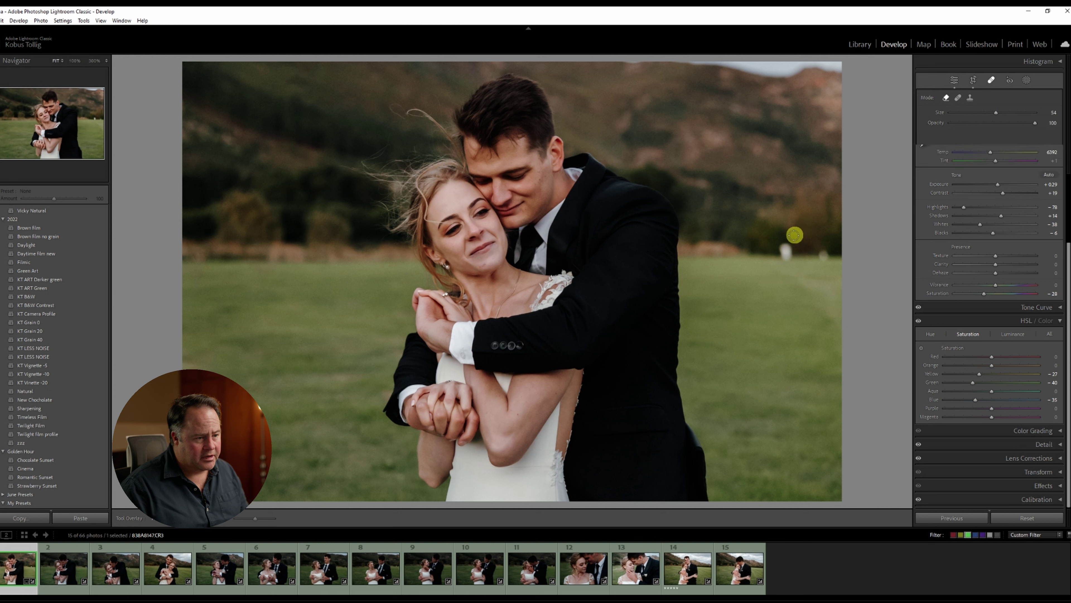
left_click(785, 250)
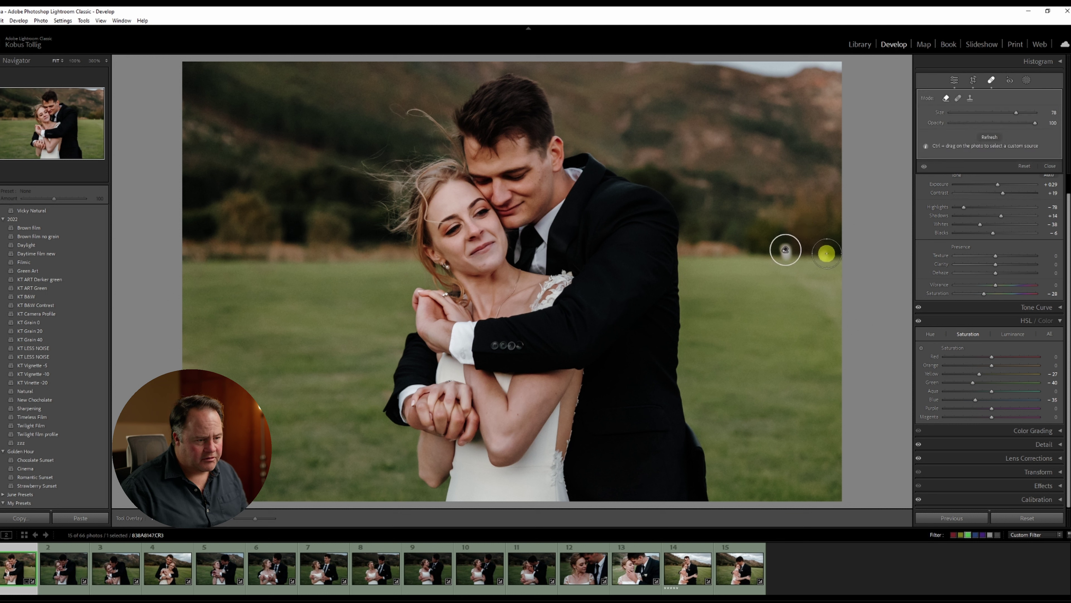
left_click_drag(787, 249, 787, 256)
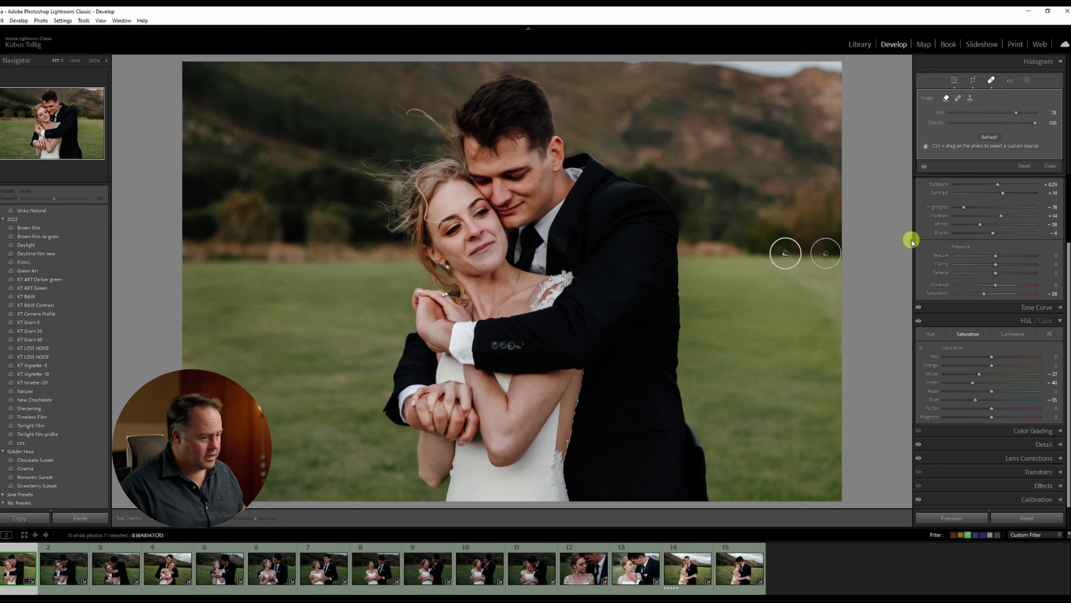
key("q")
Retouch the blemishes on the bride's chin and cheek with a smaller Remove brush
left_click(528, 284)
key("q")
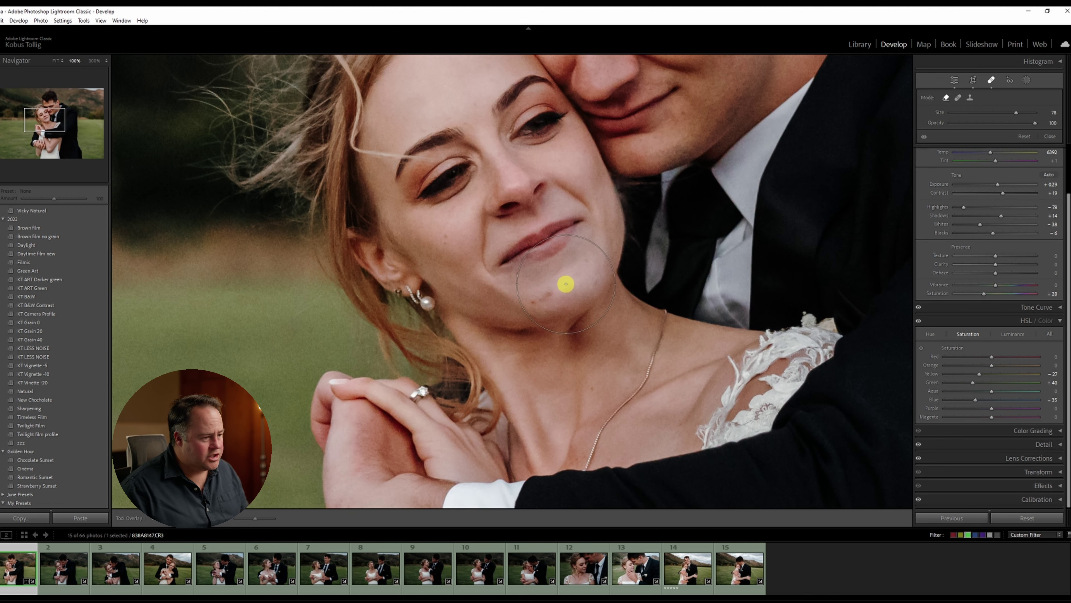
scroll(537, 298, "down", 5)
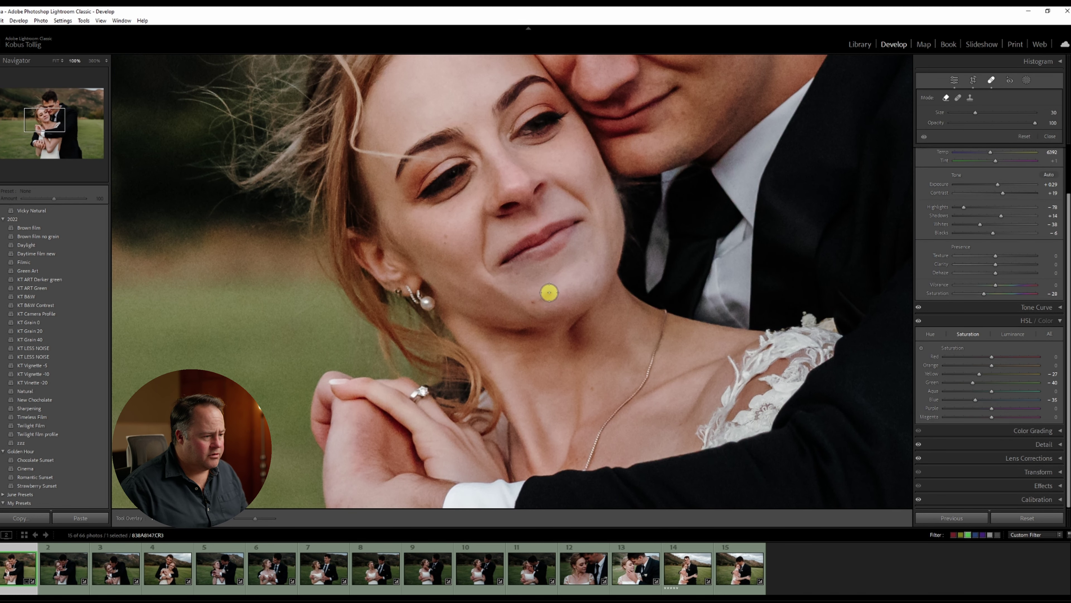
left_click_drag(545, 295, 531, 297)
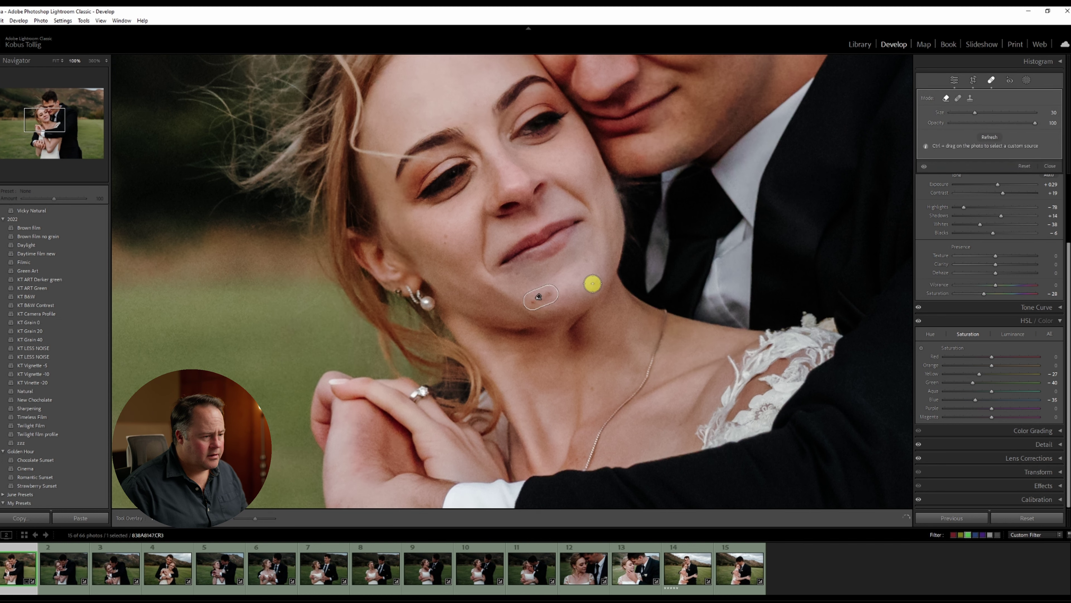
left_click_drag(510, 192, 439, 452)
left_click(608, 370)
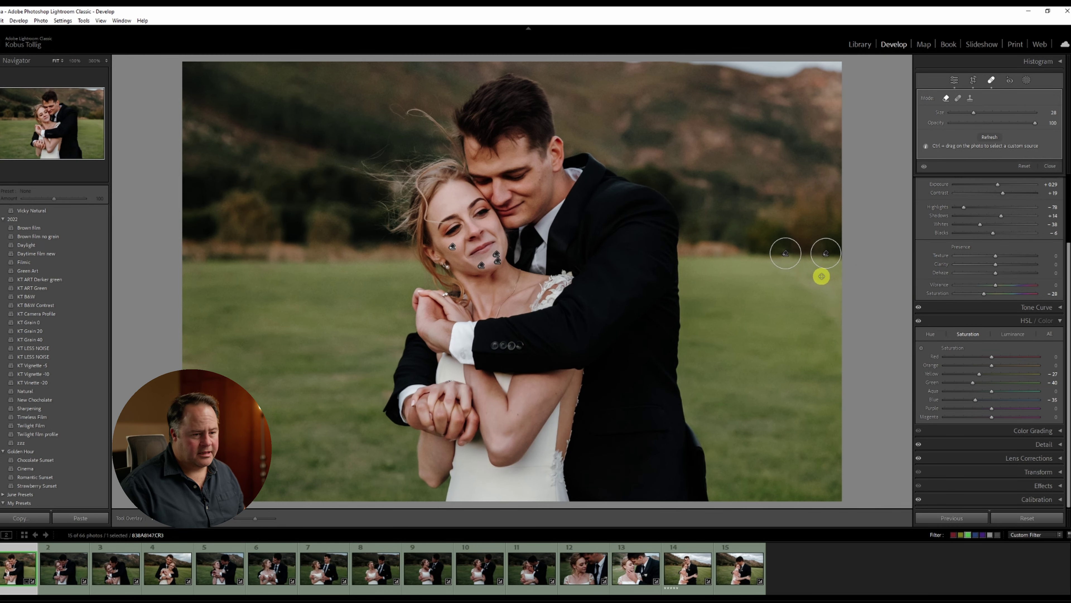
key("q")
Synchronize the settings without Healing, Crop and Masking across all 15 filtered photos, and label the finished embrace photo red
left_click(744, 586, "shift")
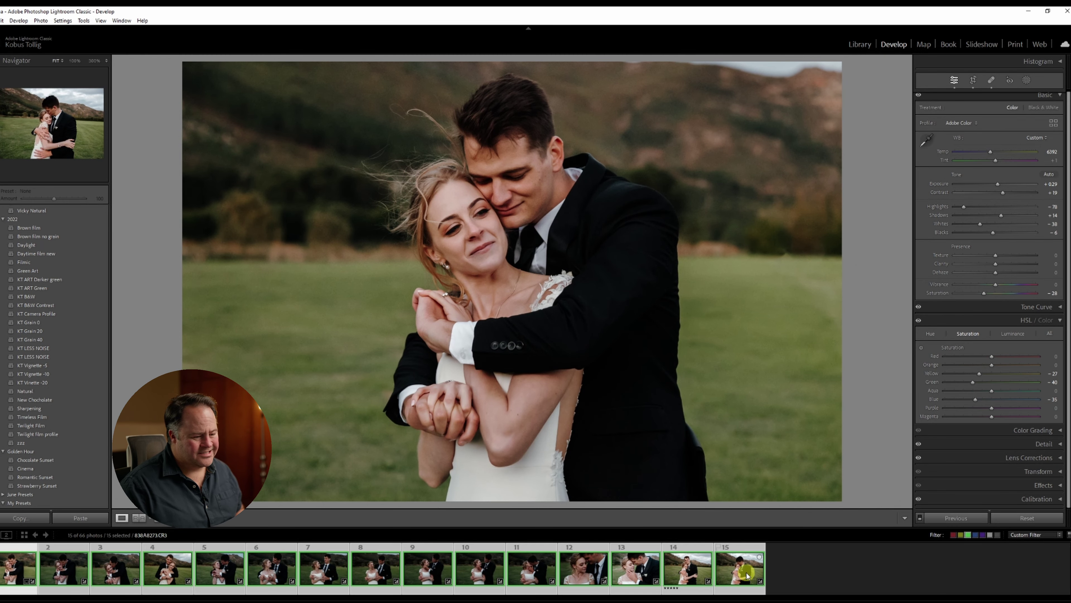
left_click(970, 519)
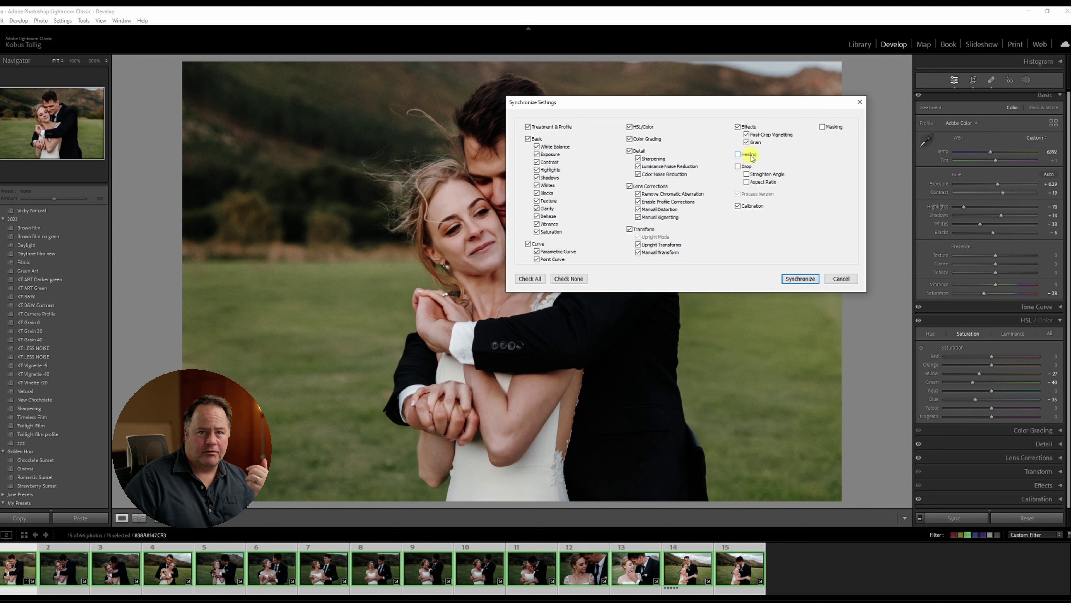
left_click(812, 281)
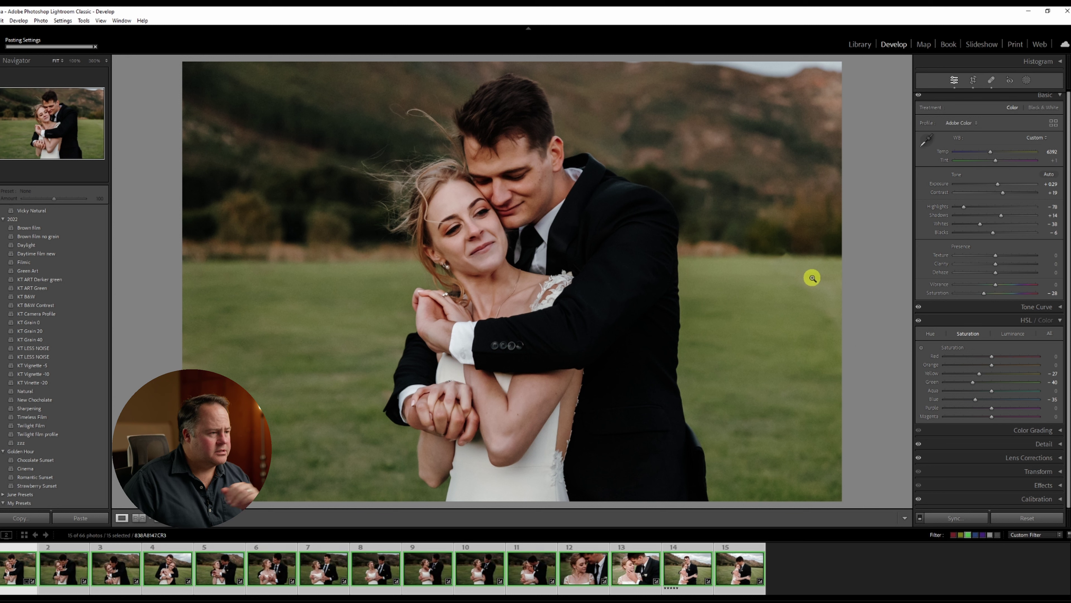
key("6")
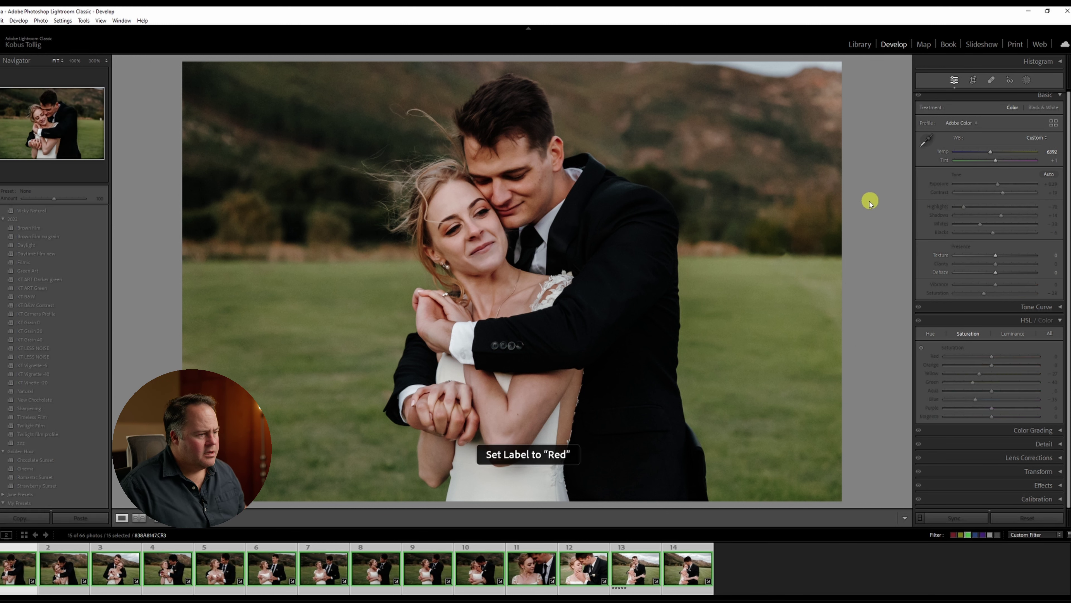
Set the next embrace photo's exposure to +0.61 and erase the blemish on the bride's chin
left_click_drag(998, 185, 1000, 187)
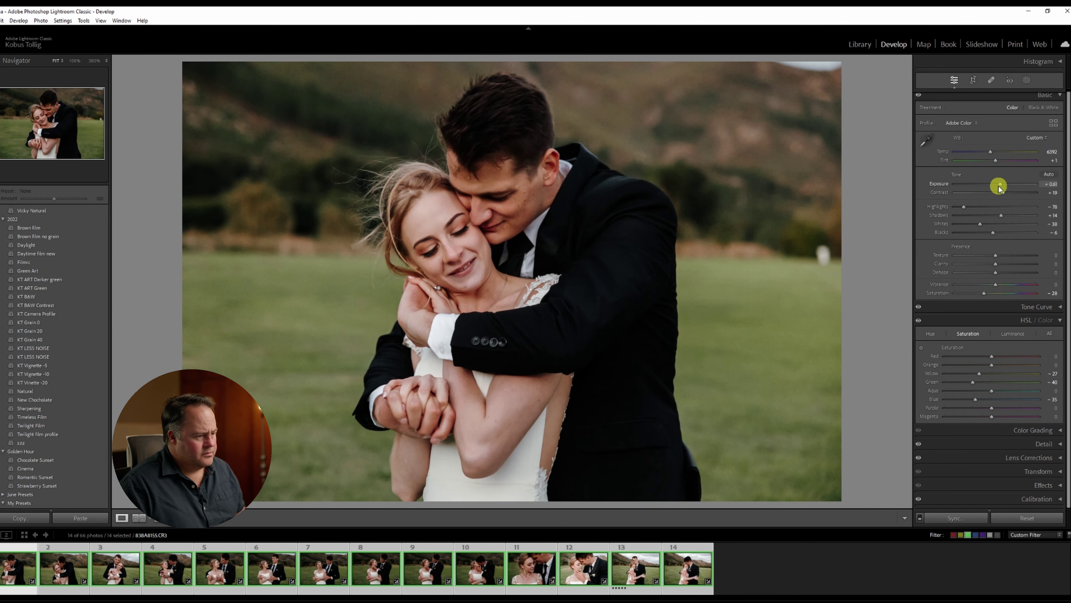
left_click(399, 304)
key("q")
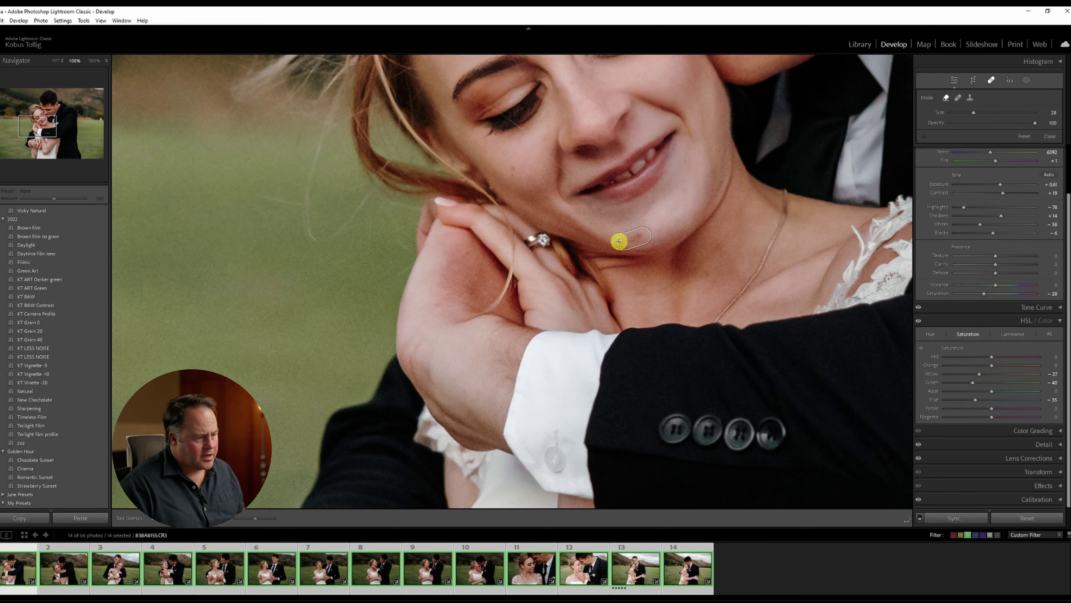
key("q")
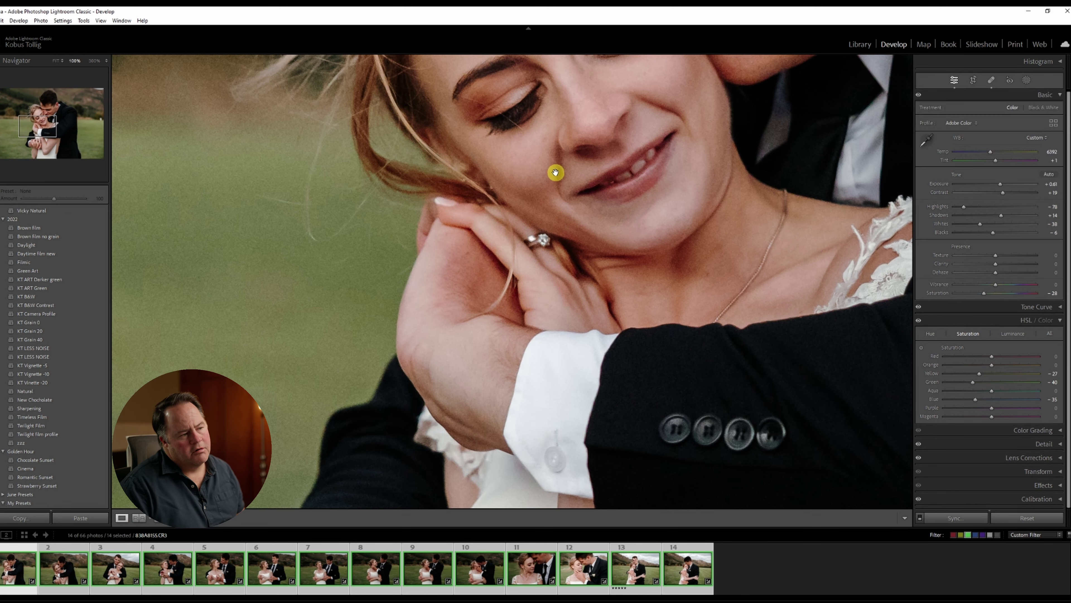
left_click(556, 172)
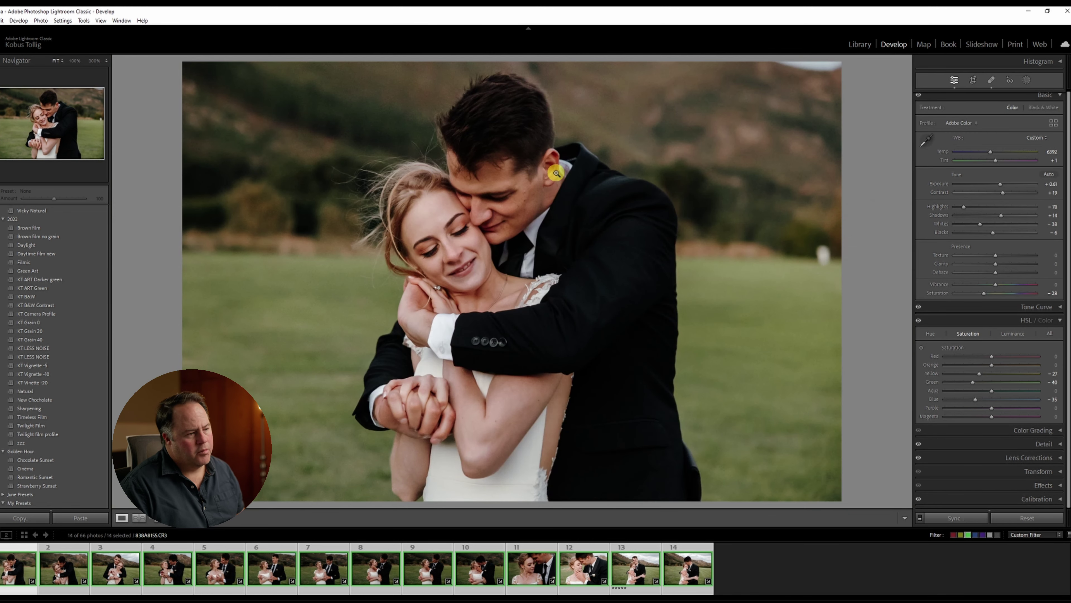
Crop the embrace photo to a portrait orientation centred on the couple
left_click(974, 79)
left_click_drag(841, 64, 727, 53)
left_click_drag(486, 136, 359, 138)
key("Return")
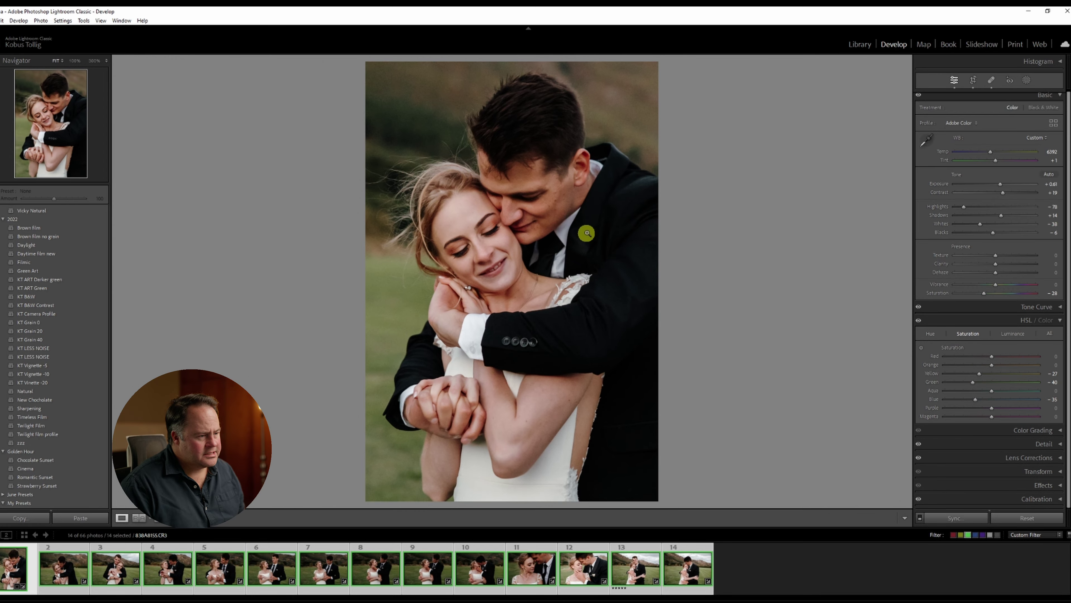
Retouch the skin marks beside the groom's eye with the Remove tool
left_click(568, 209)
key("q")
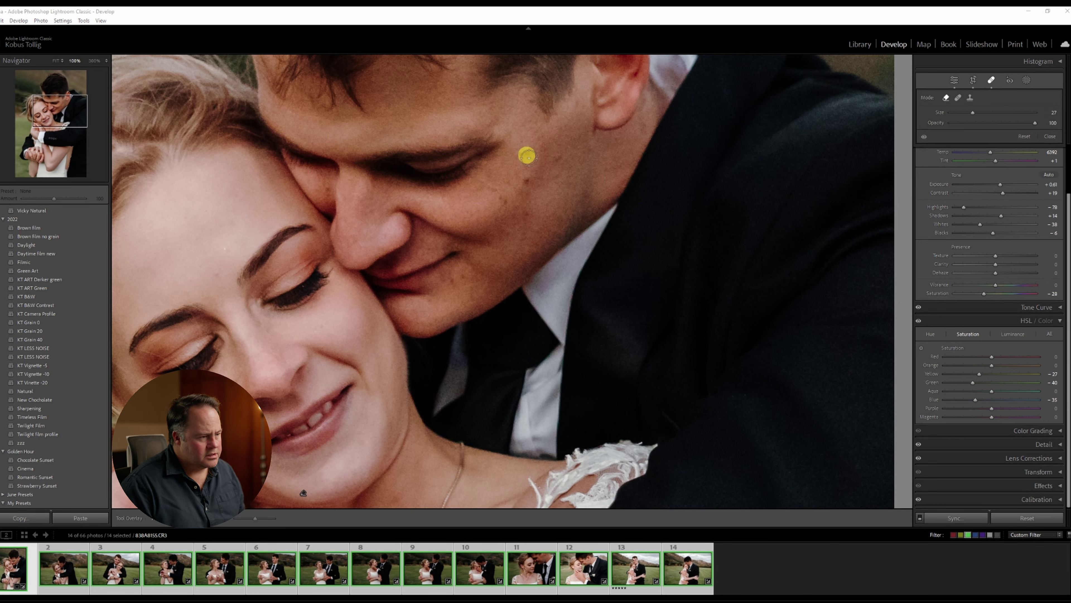
key("q")
left_click(617, 182)
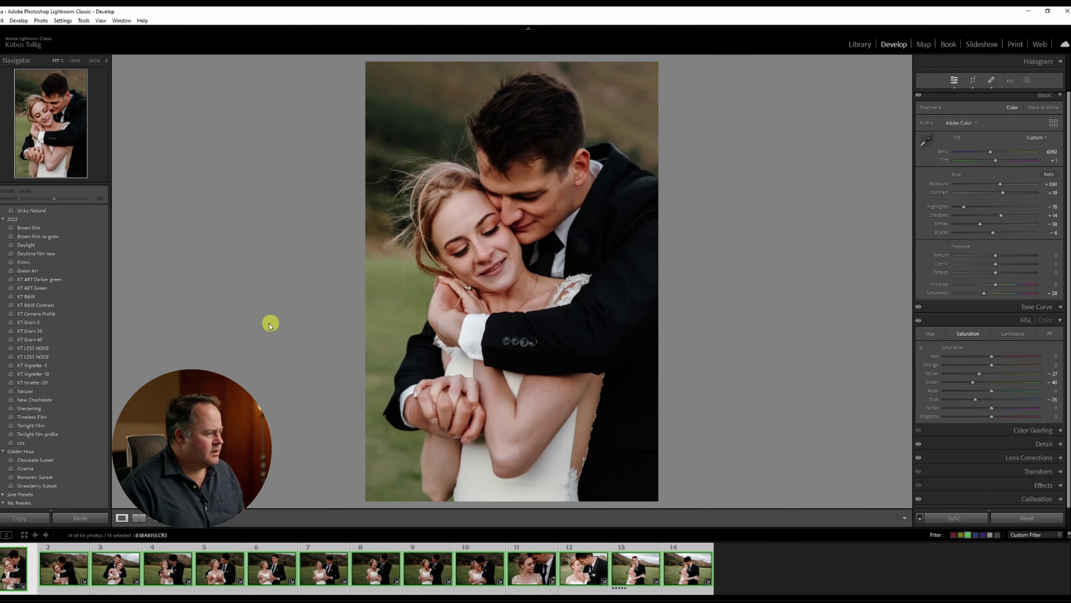
Apply the KT B&W Contrast preset to the embrace photo, then set its contrast to +65 and exposure to +0.29
left_click(81, 304)
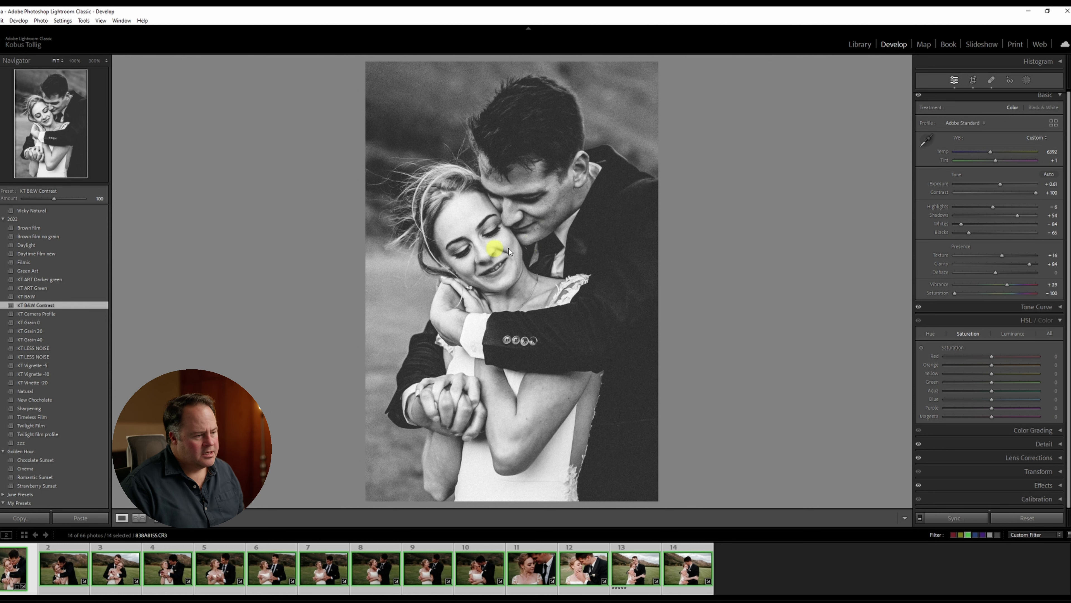
left_click_drag(1036, 193, 1021, 195)
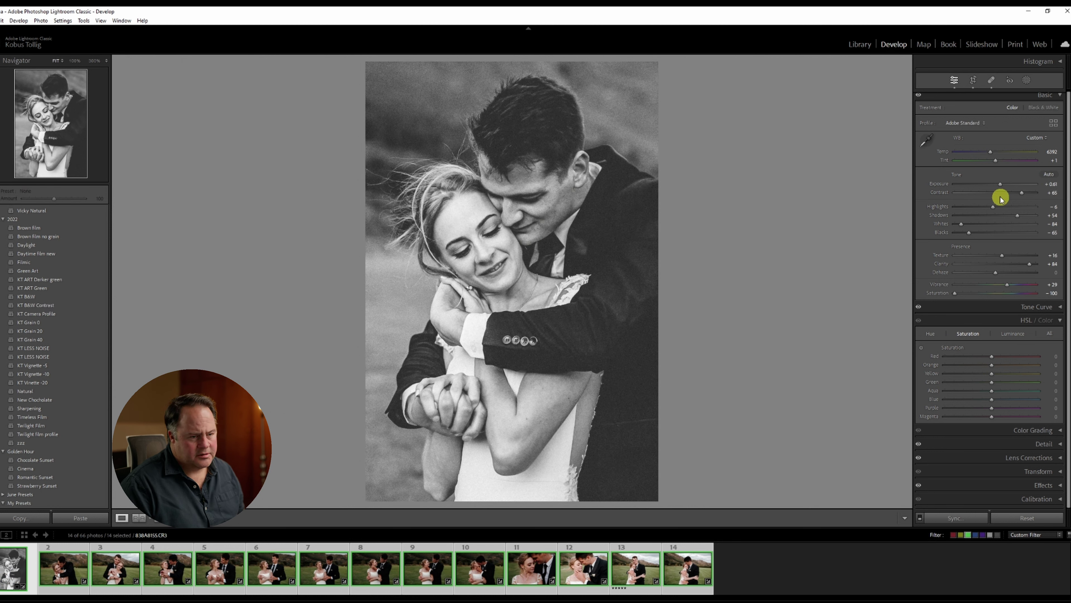
left_click_drag(1002, 186, 1000, 186)
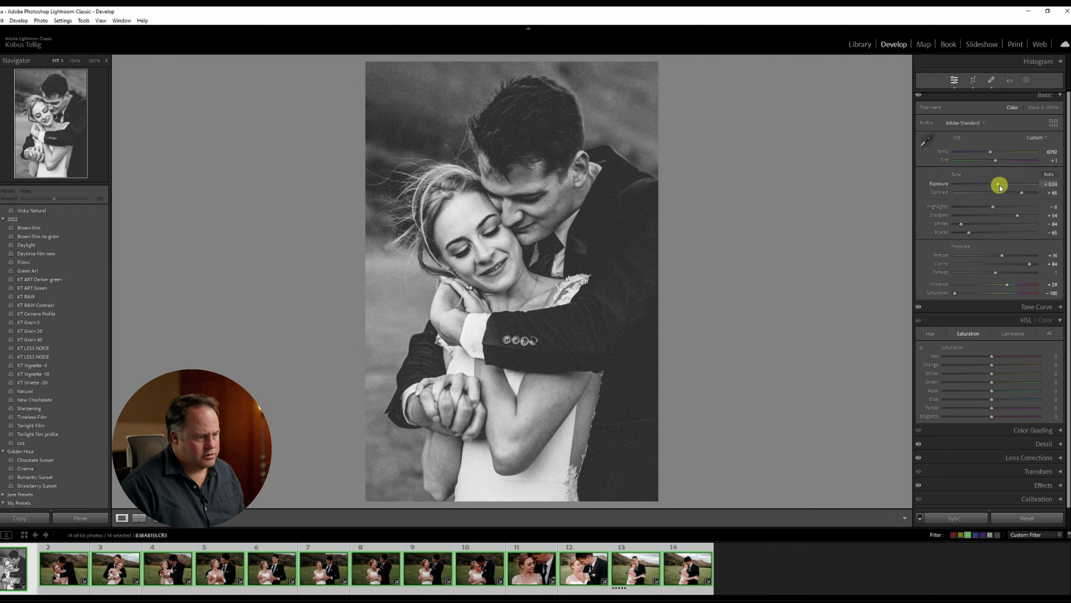
Erase the remaining skin marks on the groom's cheek with the Remove tool
left_click_drag(527, 225, 528, 222)
key("q")
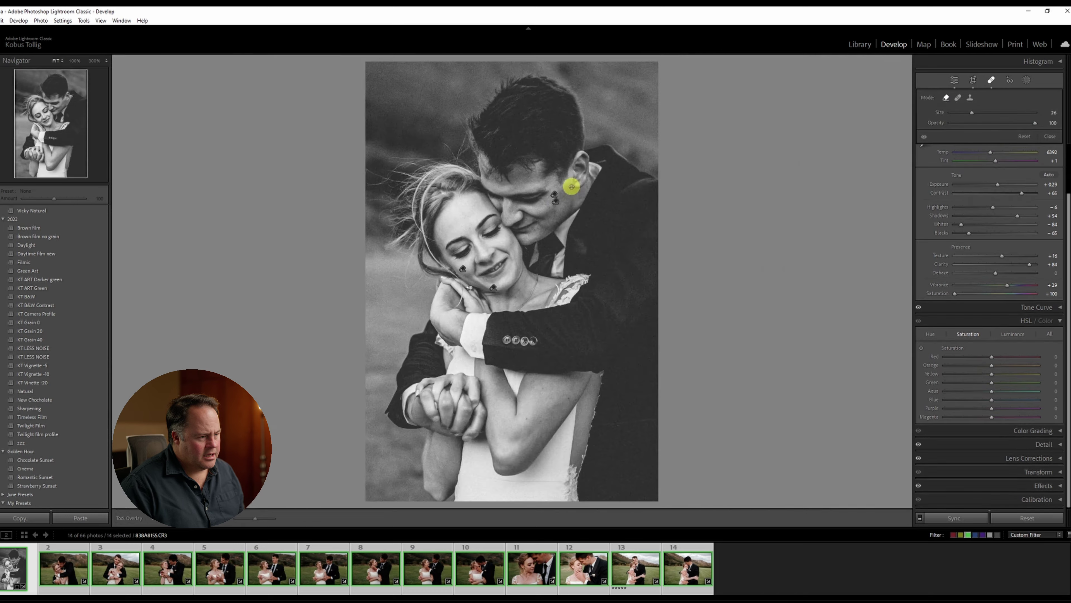
key("z")
left_click(512, 199)
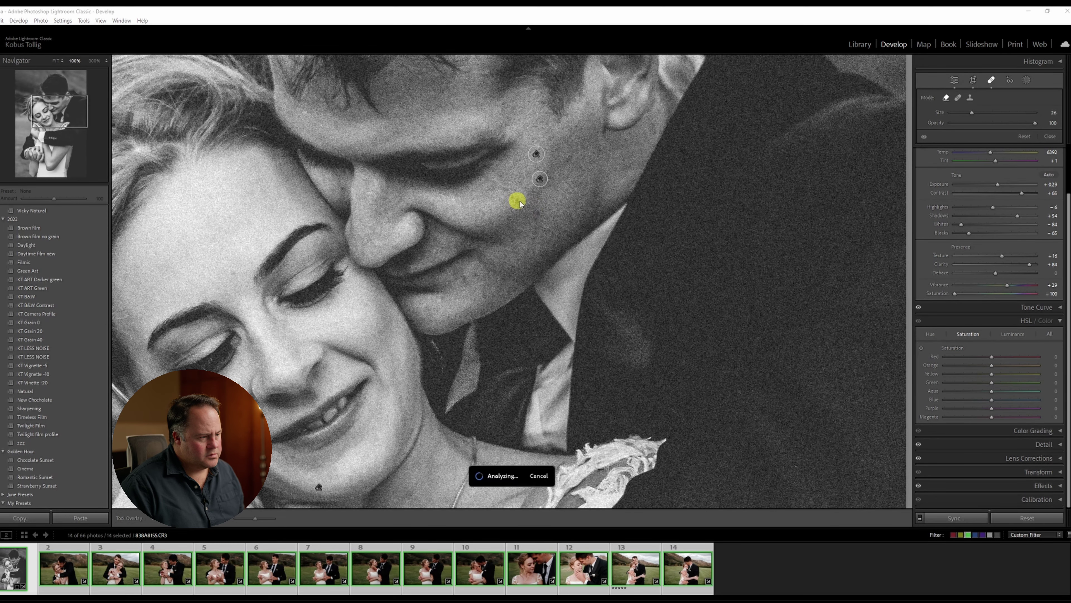
left_click(539, 214)
left_click(411, 496)
key("q")
left_click(256, 330)
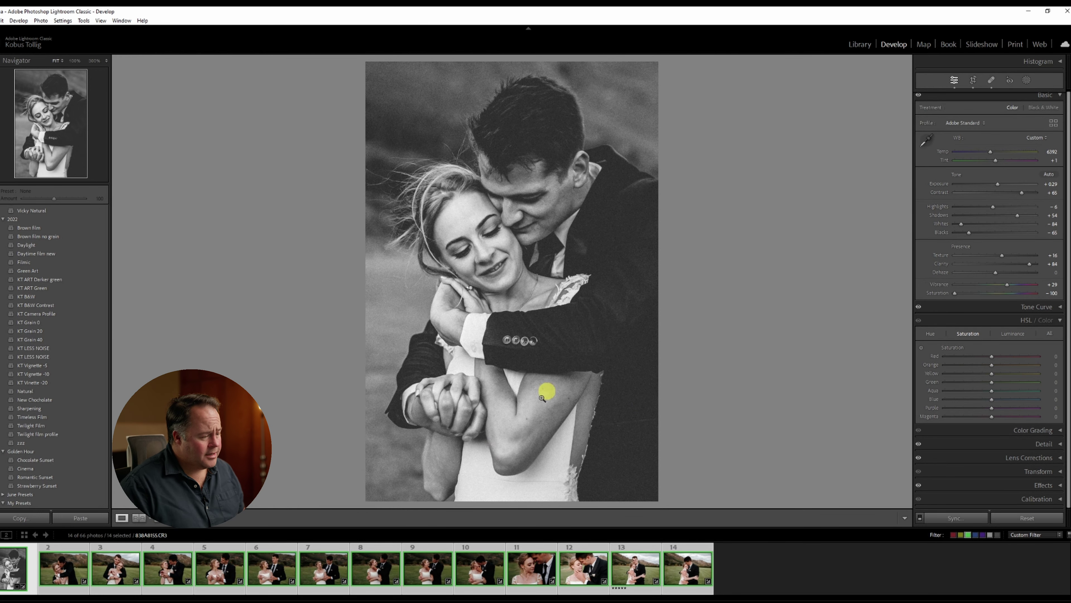
Darken the lower part of the photo with a linear gradient mask at −0.75 exposure, and label the finished photo red
key("m")
left_click_drag(449, 478, 474, 297)
left_click_drag(994, 164, 989, 165)
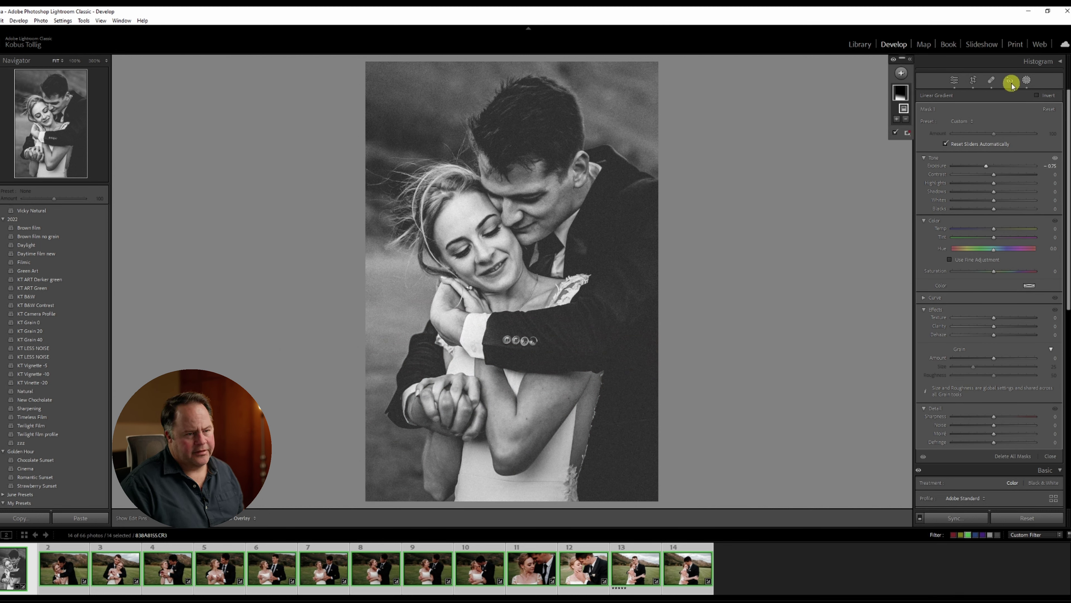
left_click(1026, 80)
key("6")
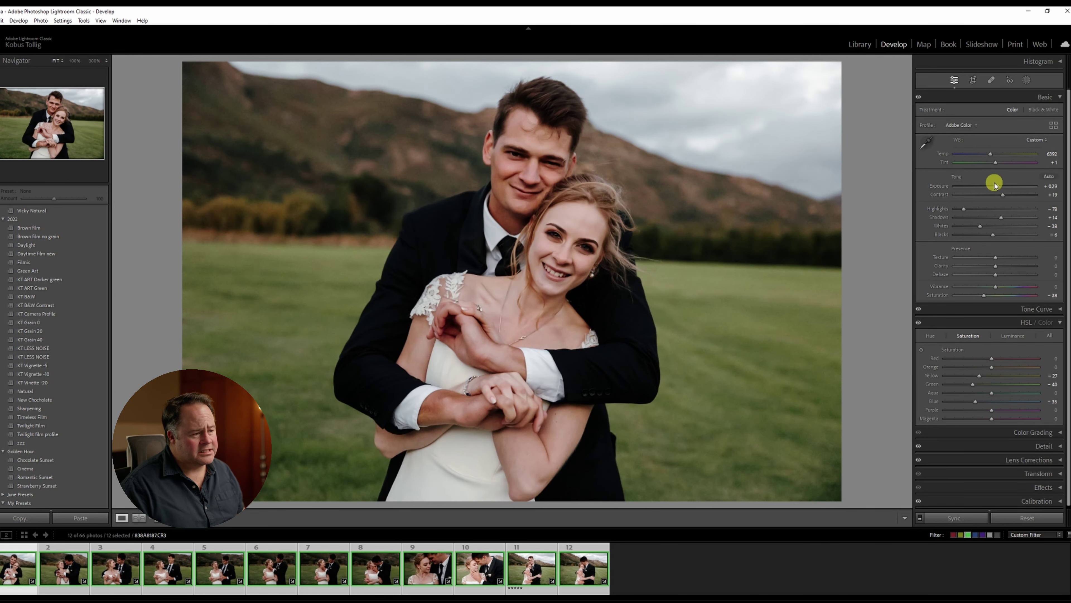
Label the following colour embrace photos red one by one, up to the close-up of the couple's faces
key("6")
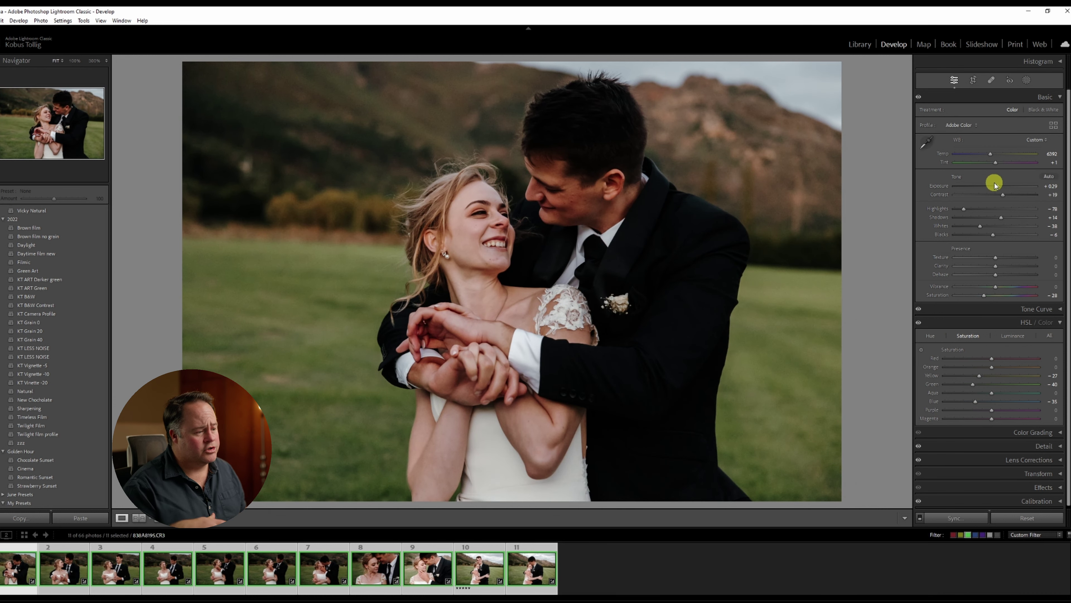
key("6")
key("6")
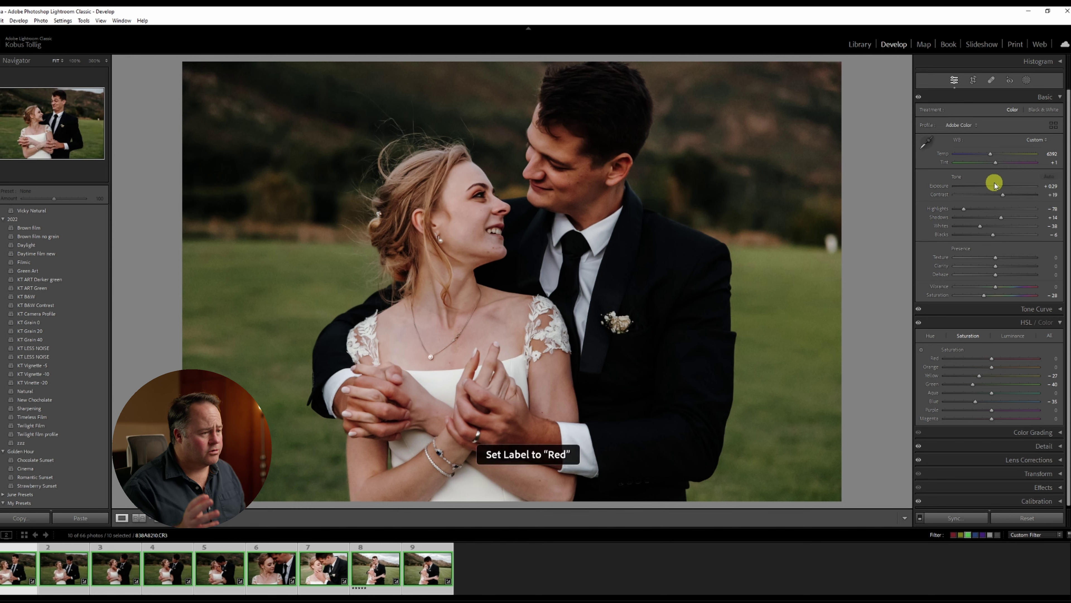
key("6")
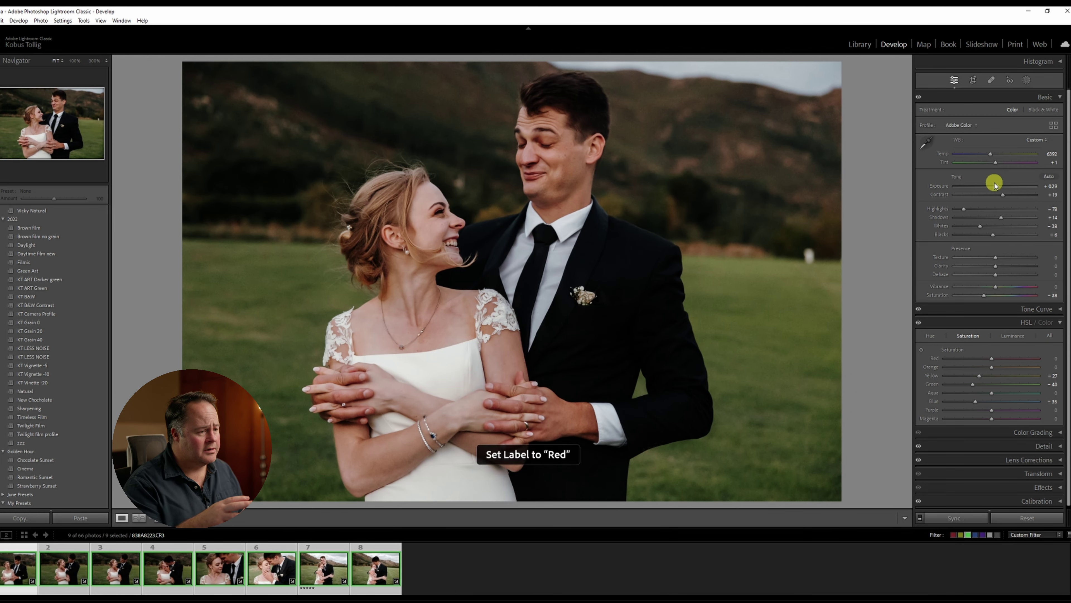
key("6")
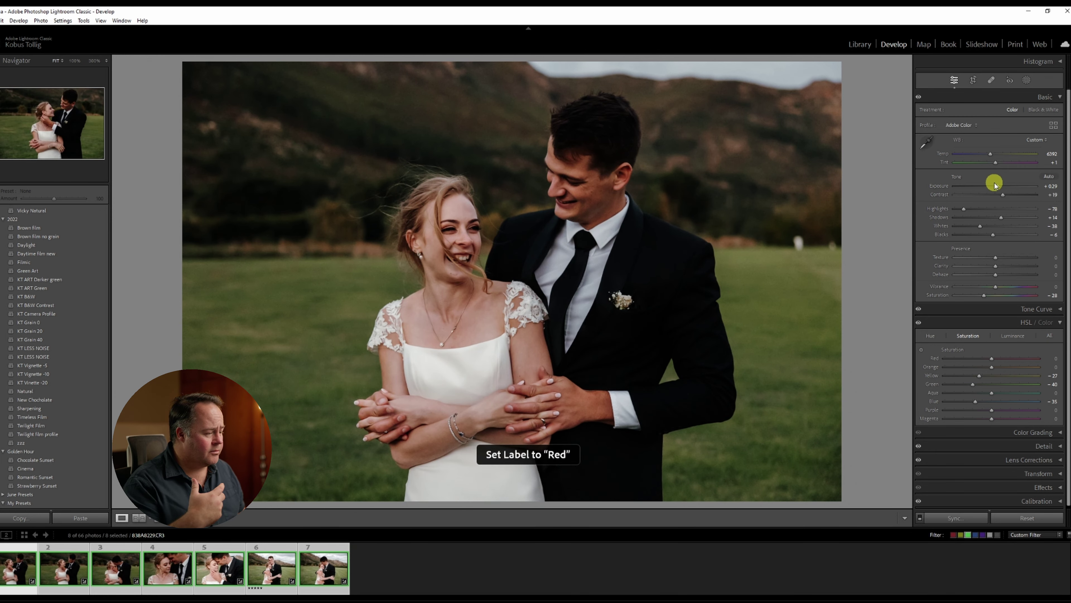
key("6")
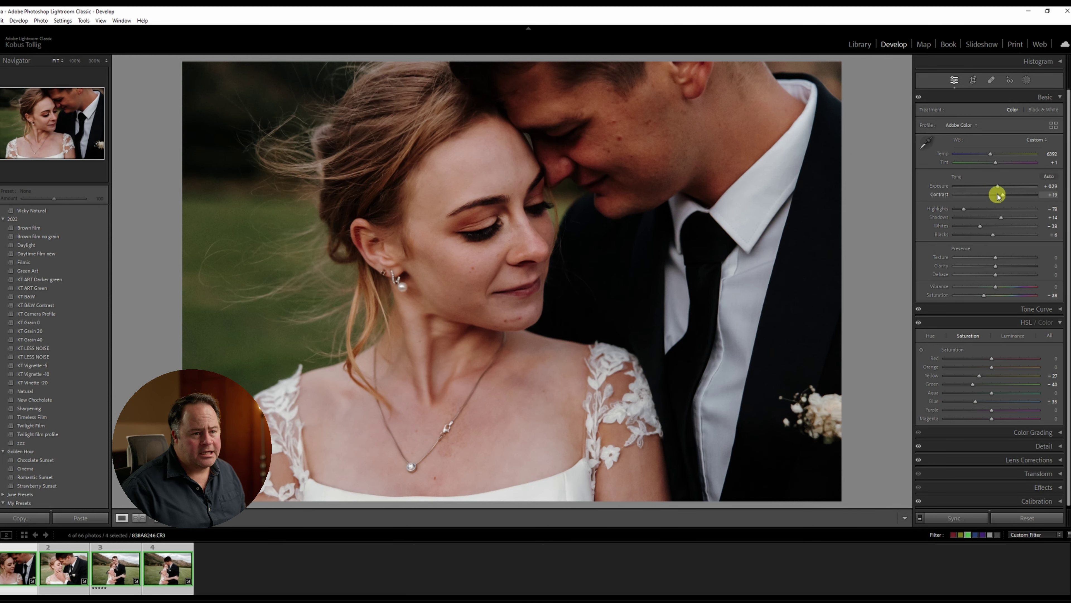
Set the close-up's exposure to +0.87, temperature to 6656 and tint to −2, and erase the blemishes on both faces
left_click_drag(997, 186, 993, 155)
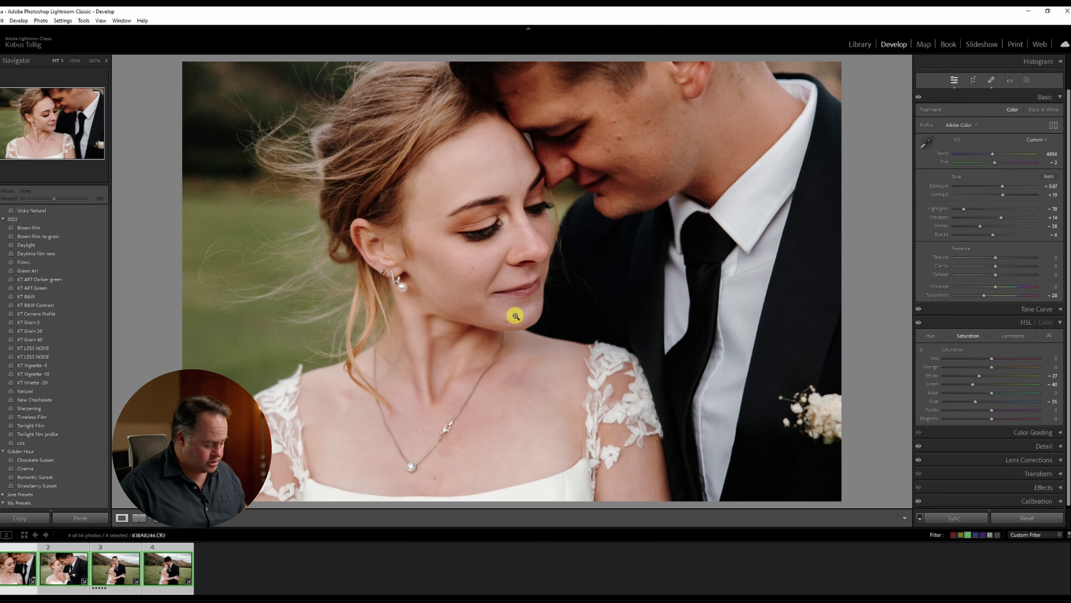
key("q")
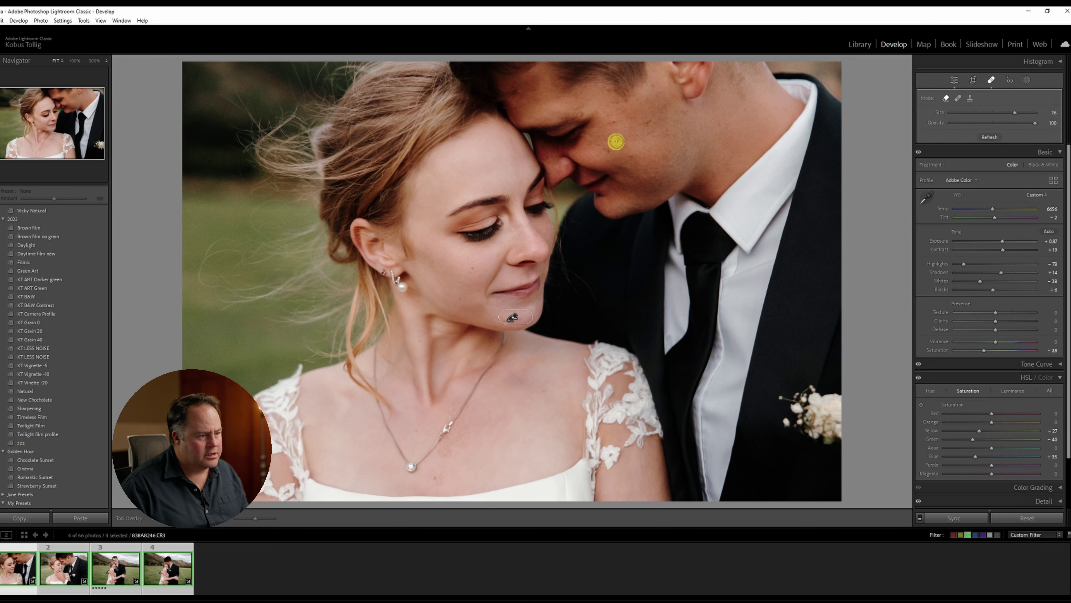
left_click(622, 137)
left_click(615, 122)
left_click(649, 123)
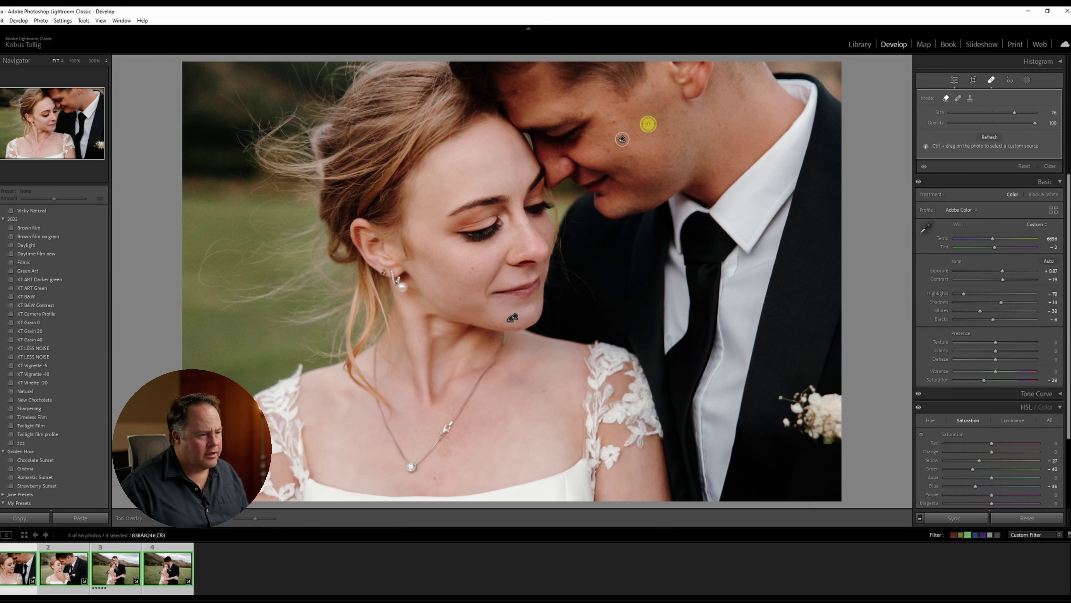
left_click(470, 267)
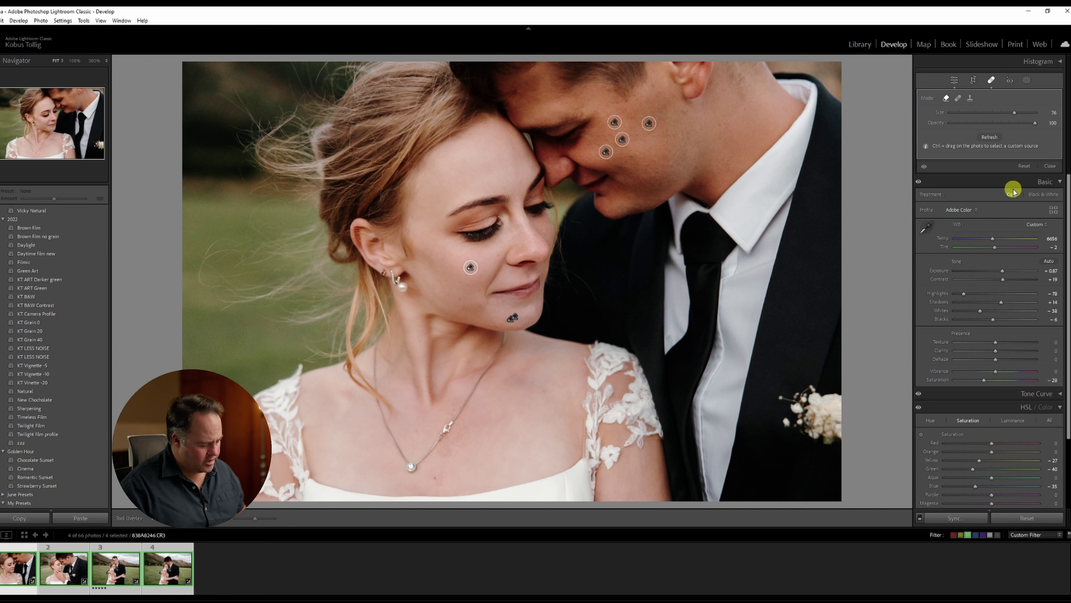
Darken the close-up from its lower edge up to the bride's face with a linear gradient mask at −0.54 exposure
key("shift+w")
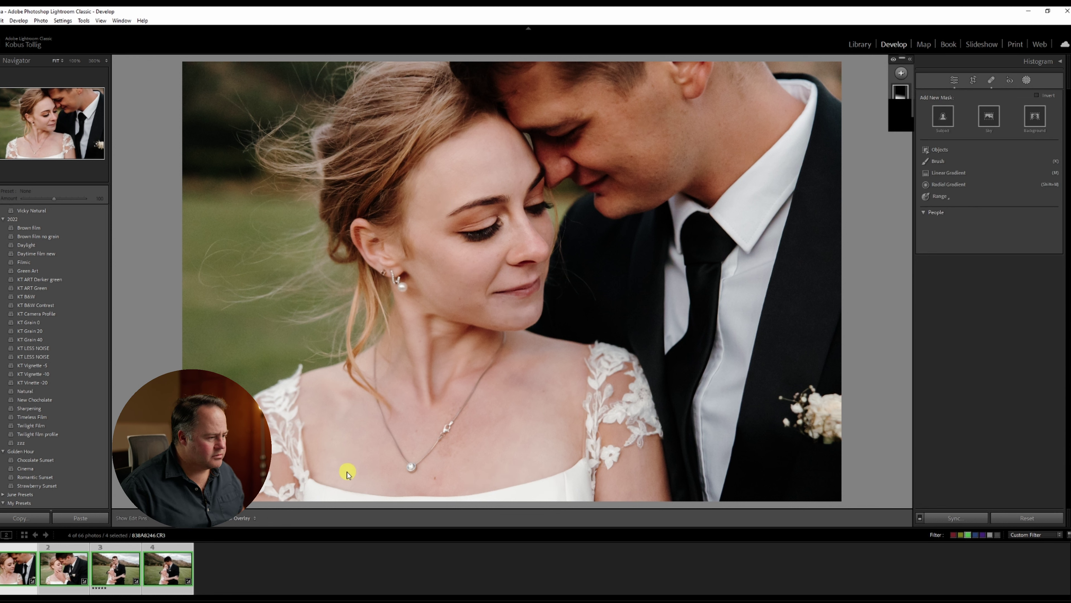
key("m")
left_click_drag(360, 467, 469, 240)
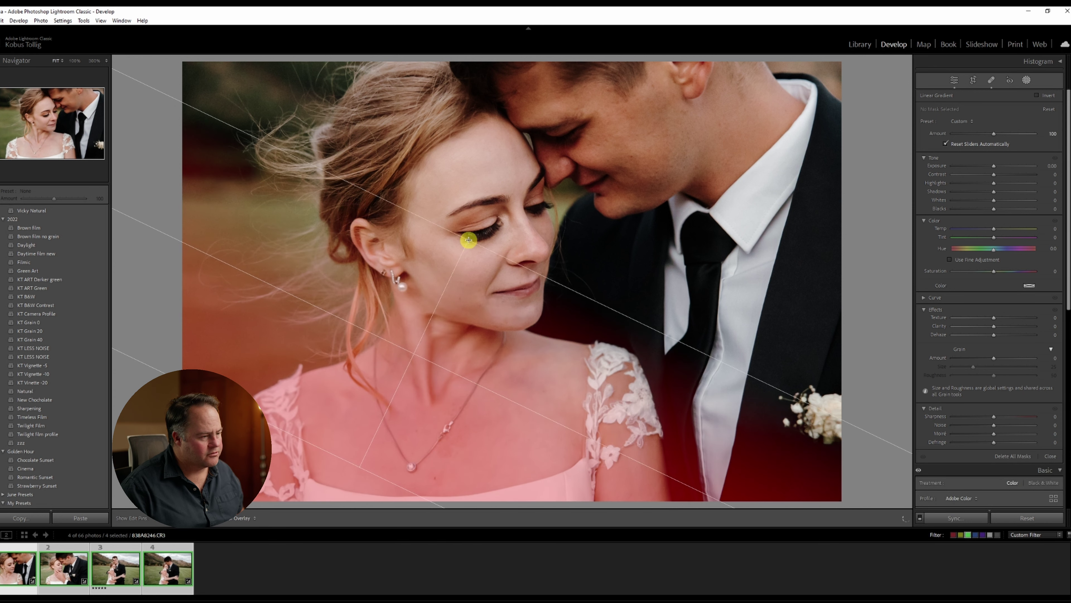
left_click_drag(996, 166, 990, 169)
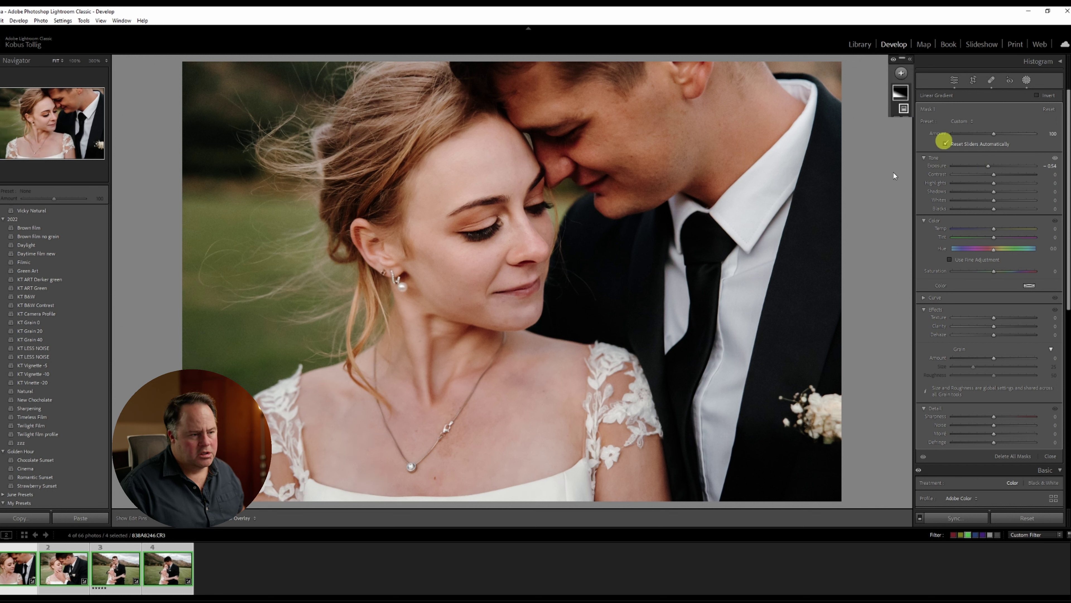
key("shift+w")
Neutralise the groom's shirt by reducing blue saturation to −89 and purple saturation to −54 with the targeted adjustment tool
left_click_drag(992, 401, 983, 403)
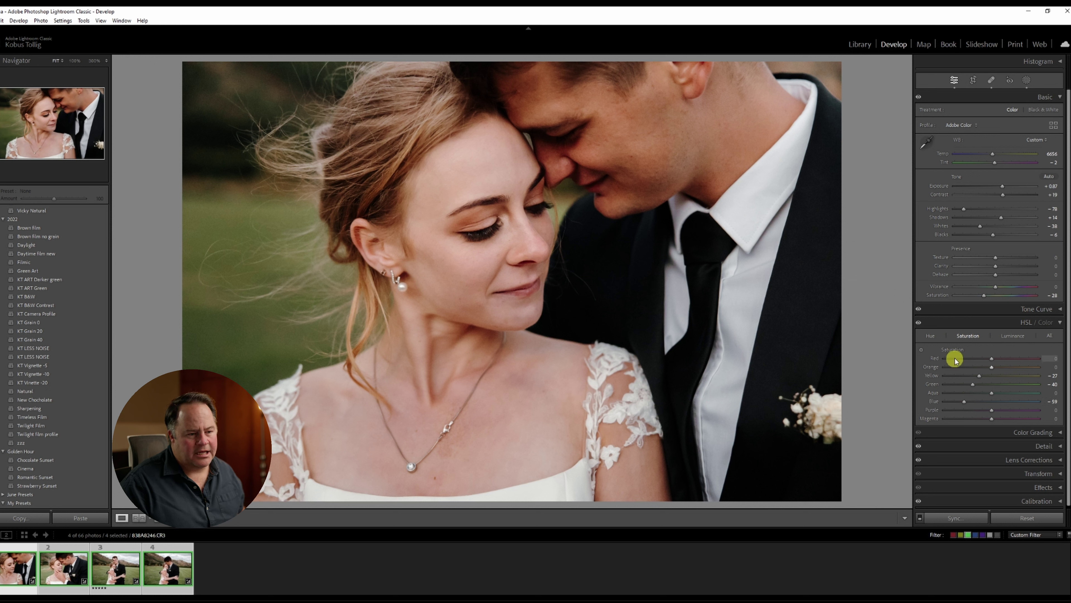
left_click(921, 350)
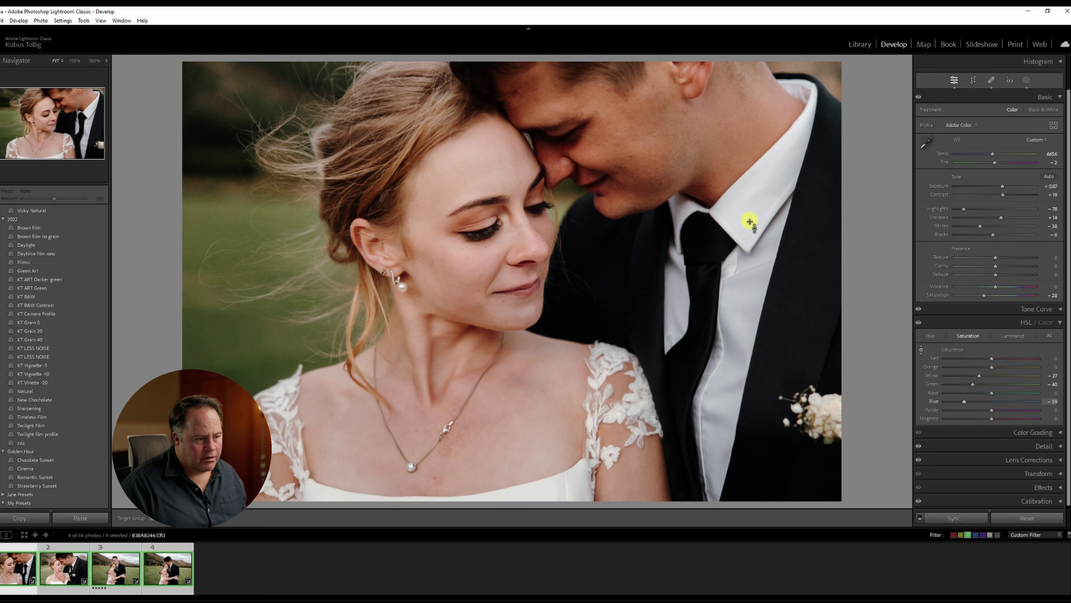
left_click_drag(746, 237, 770, 218)
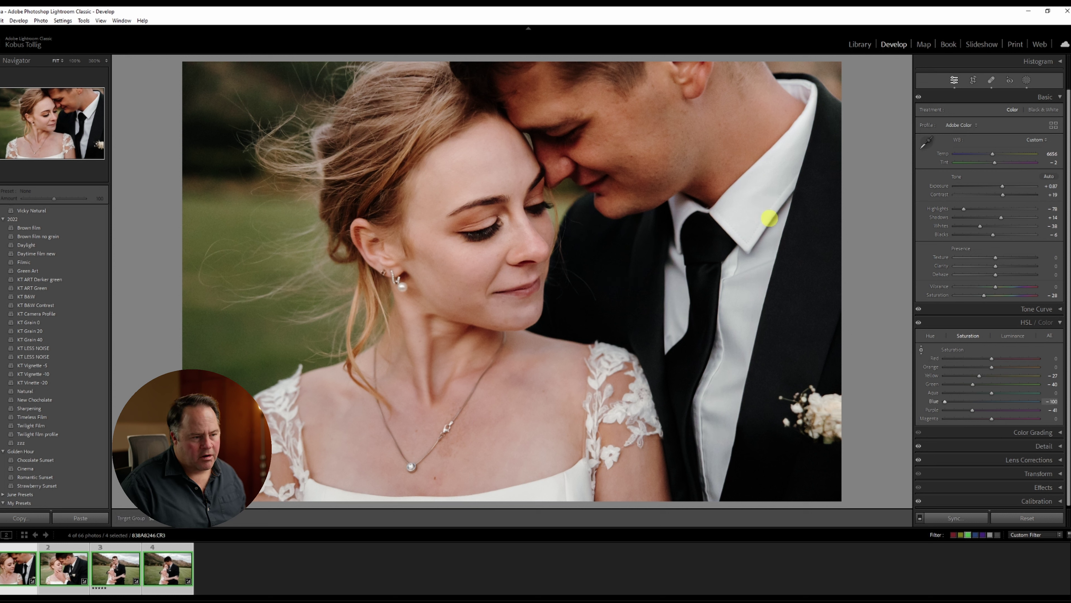
left_click_drag(749, 373, 765, 109)
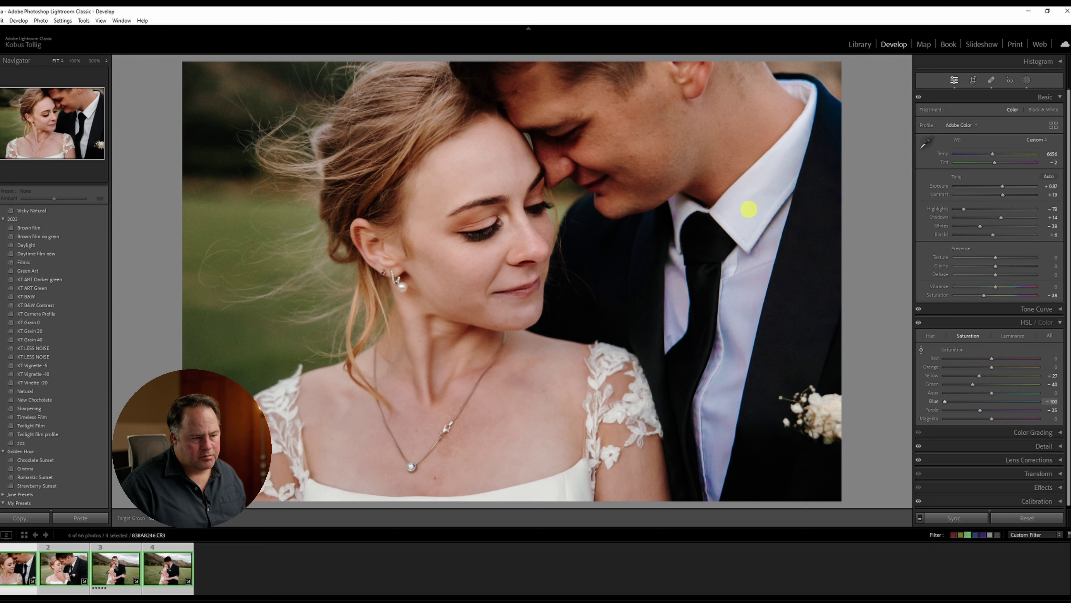
left_click_drag(748, 209, 746, 225)
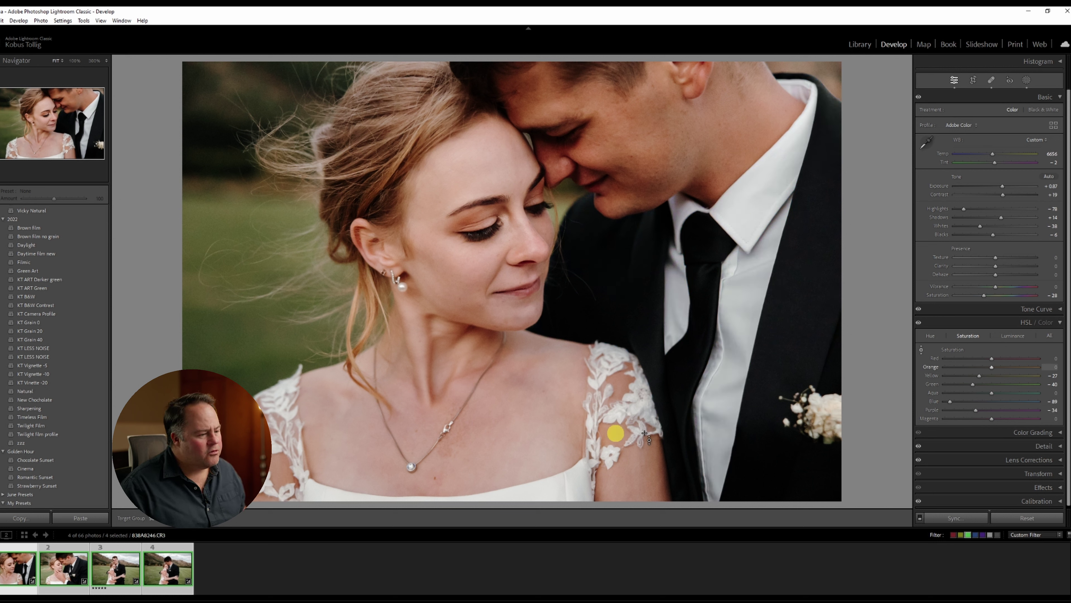
Apply the adaptive Glamour Portrait preset to the close-up and reduce its amount to 58
scroll(68, 334, "down", 5)
scroll(69, 335, "down", 2)
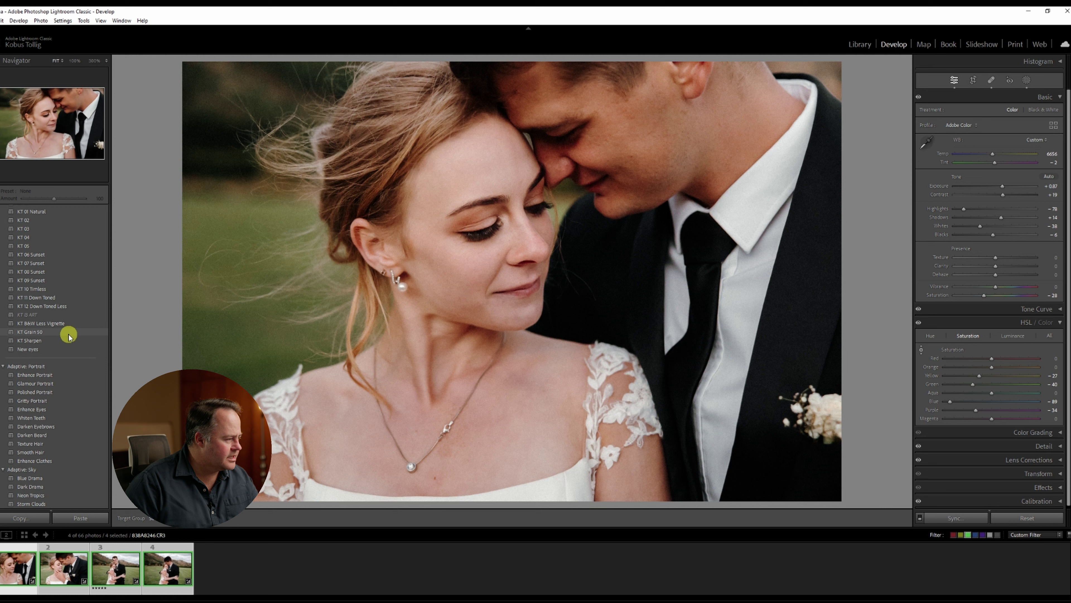
left_click(71, 386)
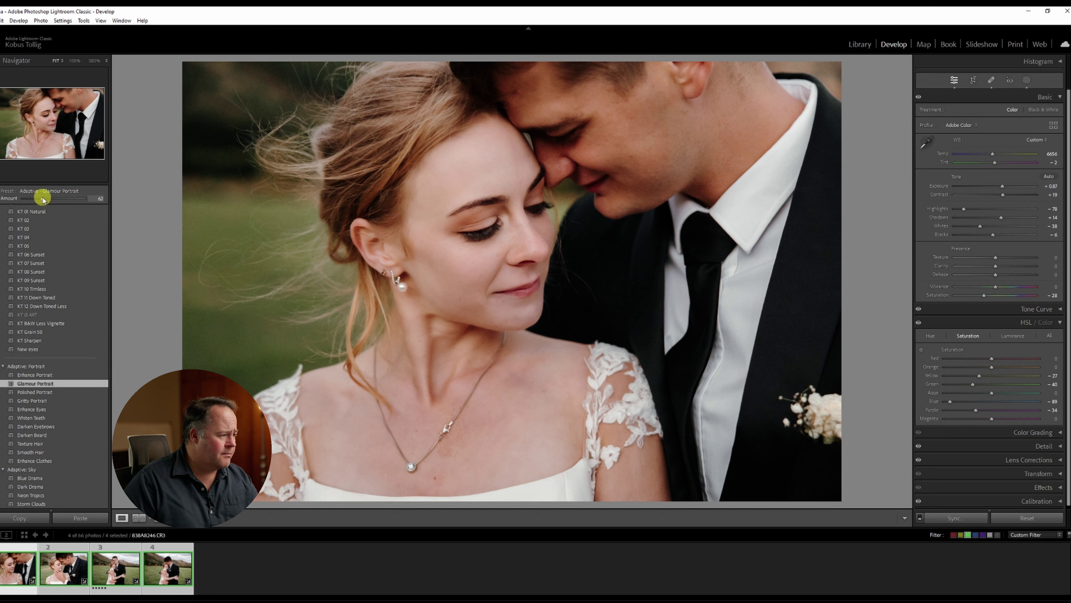
left_click_drag(42, 200, 41, 199)
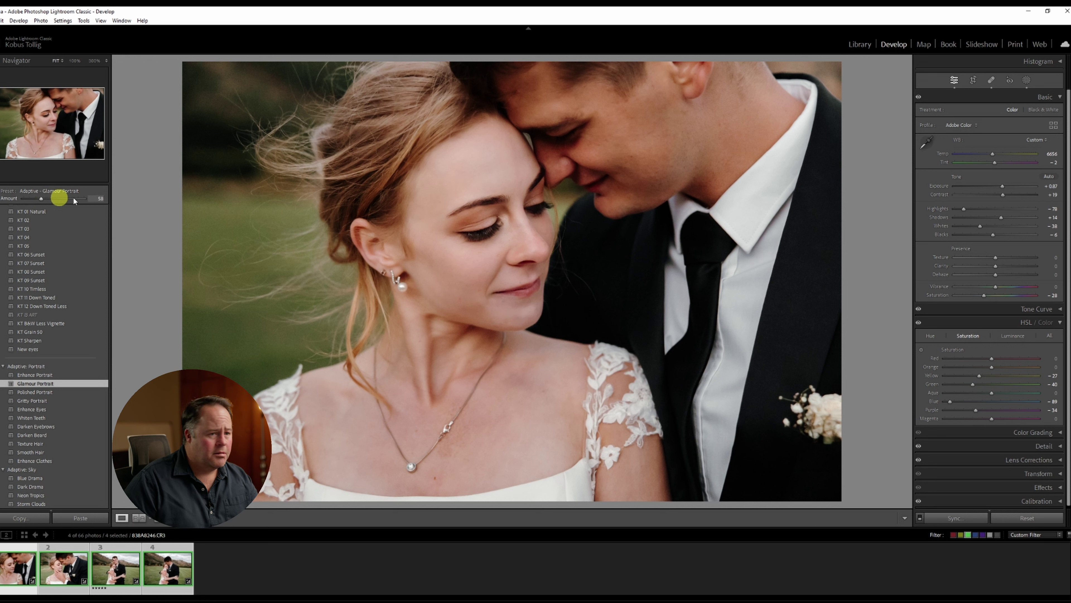
Subtract the bride's eyes from the close-up's Facial Skin mask with a brush, with the mask overlay shown
left_click(1026, 80)
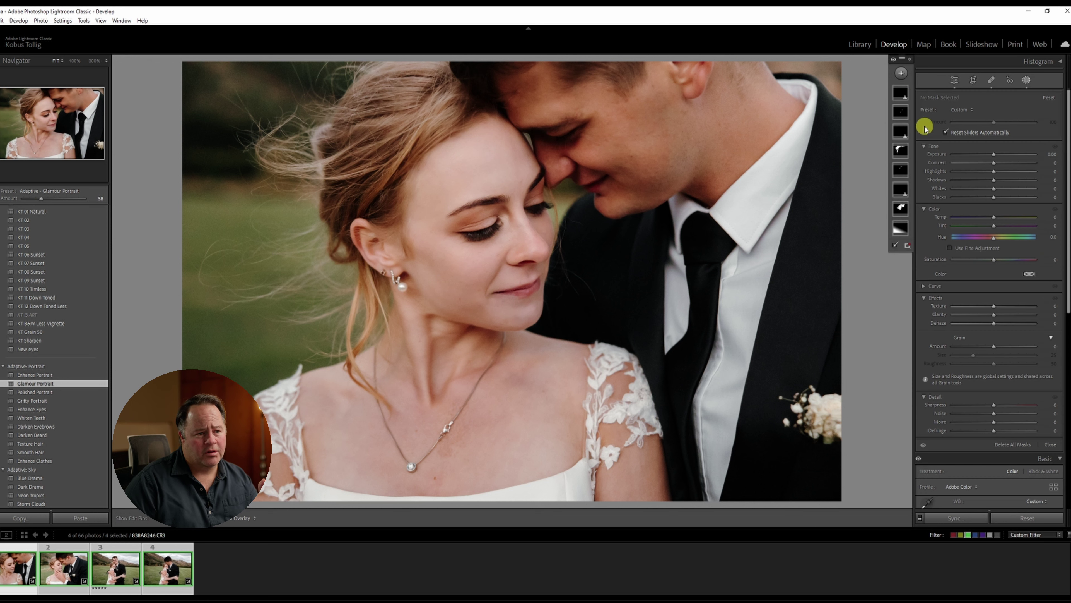
mouse_move(903, 206)
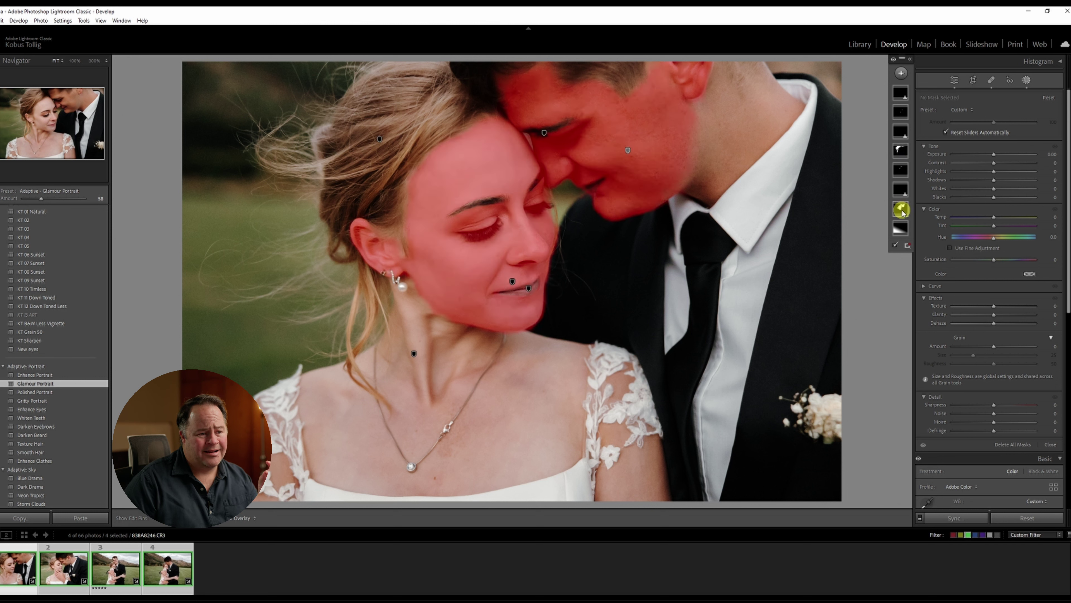
left_click(903, 211)
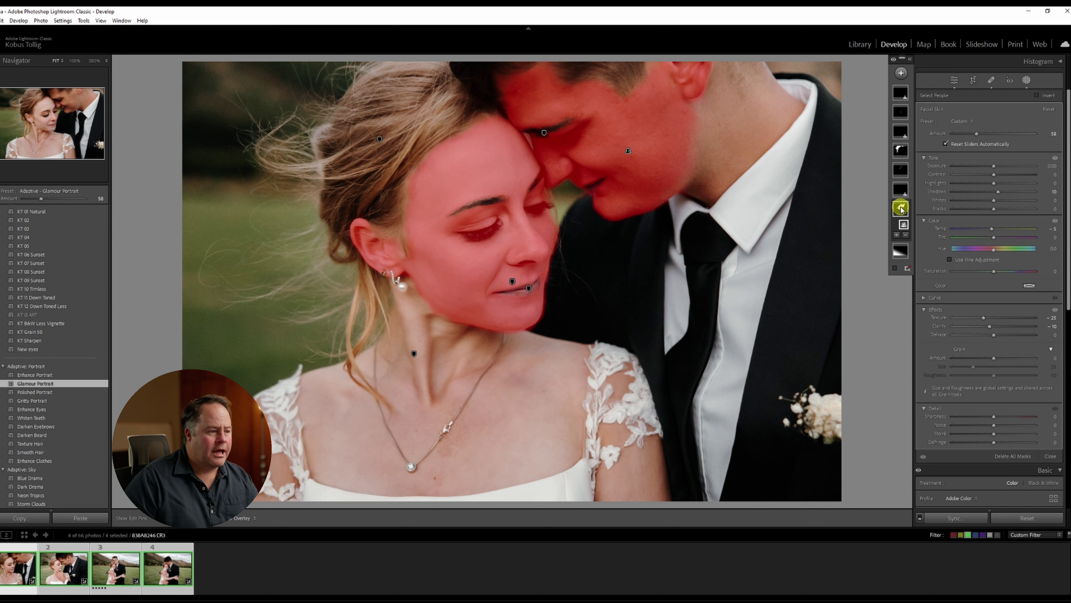
left_click(906, 236)
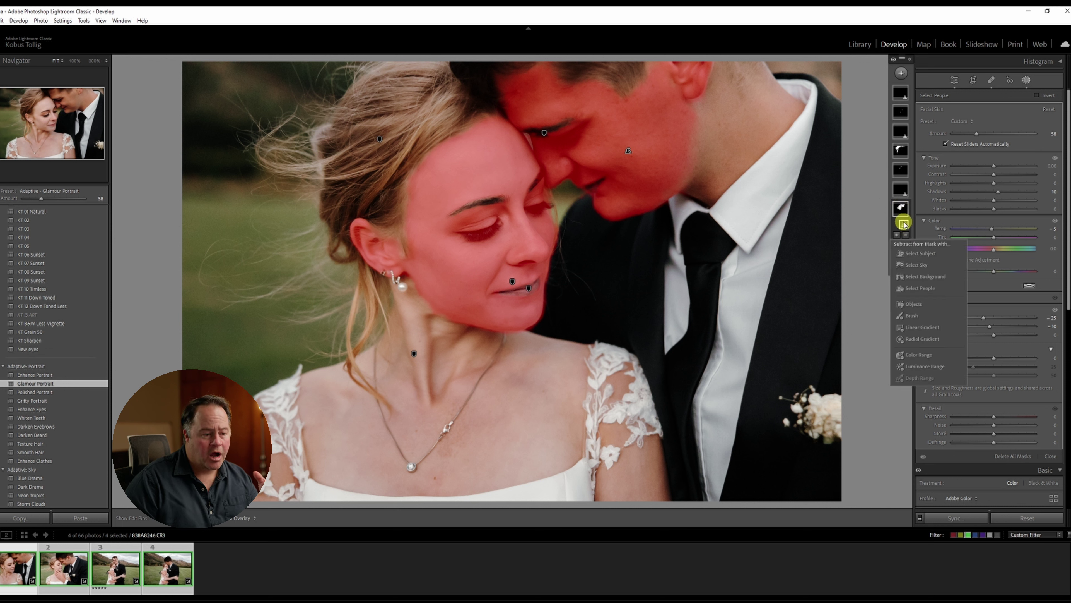
left_click(911, 316)
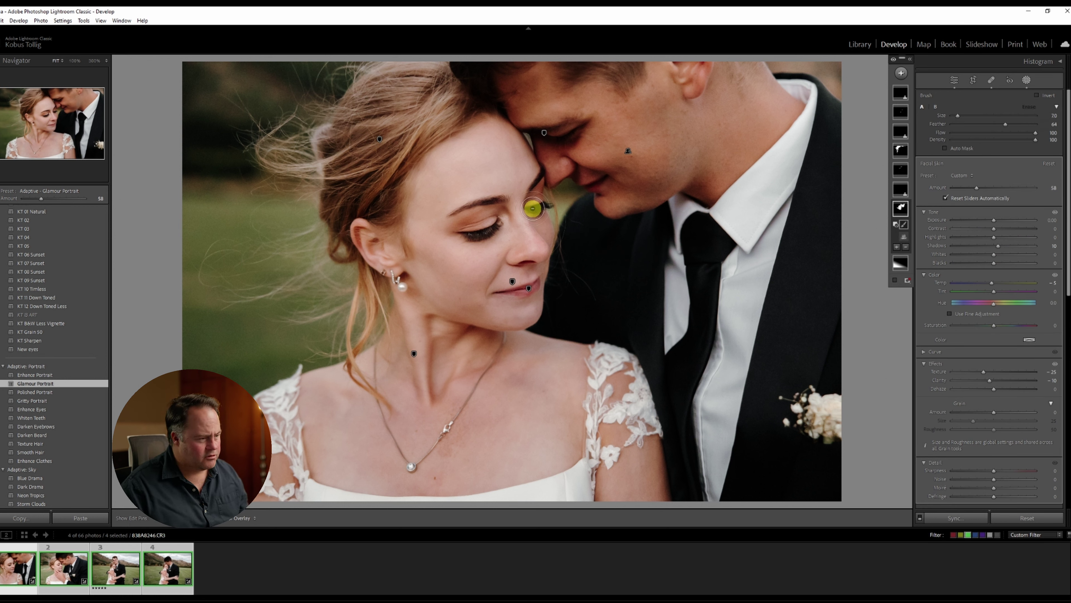
key("o")
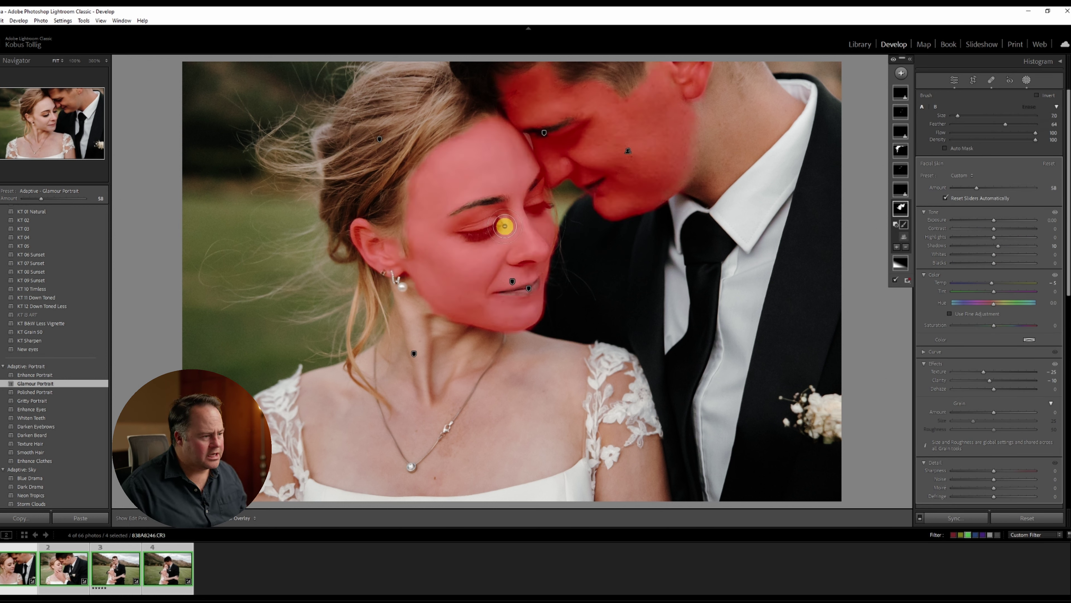
mouse_move(499, 226)
left_mouse_down()
mouse_move(465, 235)
mouse_move(555, 208)
left_mouse_up()
key("z")
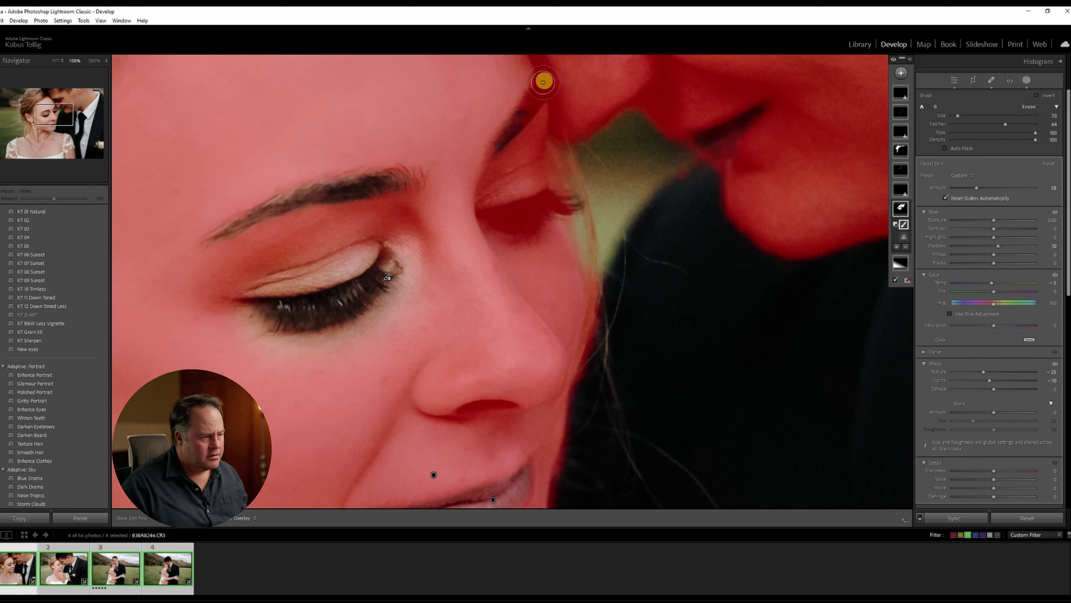
mouse_move(522, 208)
left_mouse_down()
mouse_move(497, 213)
mouse_move(573, 202)
mouse_move(544, 220)
mouse_move(507, 225)
mouse_move(486, 214)
mouse_move(543, 221)
left_mouse_up()
key("z")
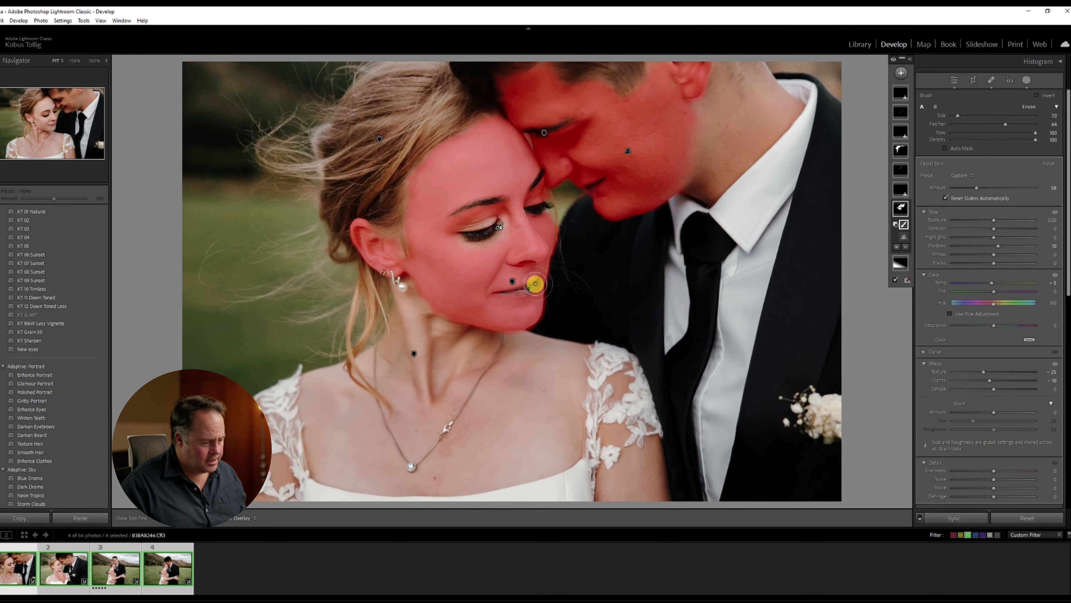
Brush the bride's lips out of the Facial Skin mask
left_click(532, 282)
mouse_move(546, 284)
left_mouse_down()
mouse_move(486, 310)
mouse_move(398, 315)
mouse_move(501, 309)
mouse_move(533, 295)
mouse_move(506, 299)
left_mouse_up()
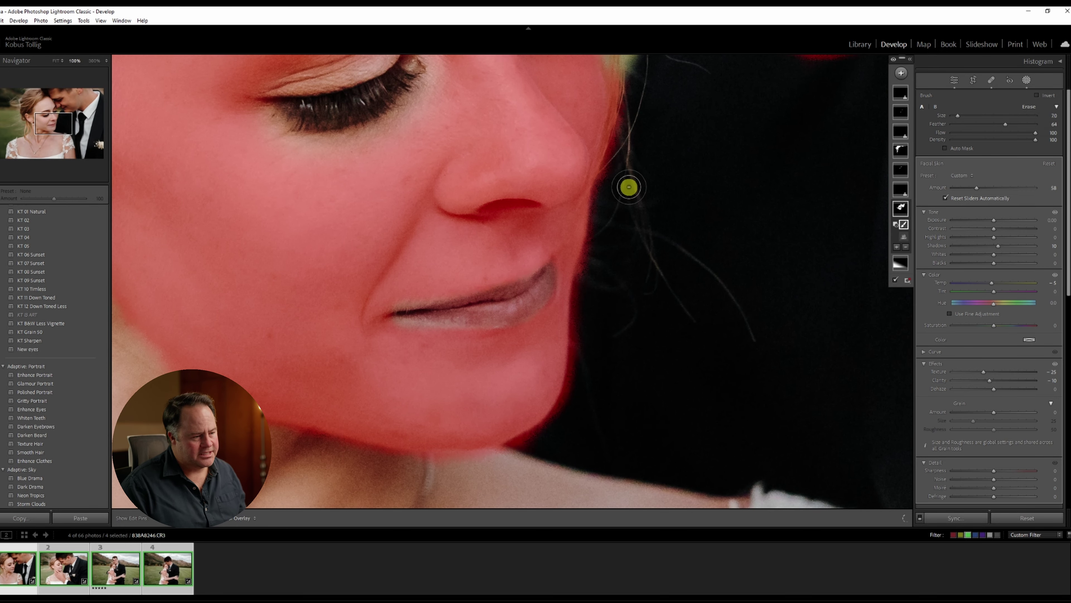
key("z")
Subtract the groom's whole face from the Facial Skin mask with a larger brush, and close masking to check the skin
scroll(620, 141, "down", 5)
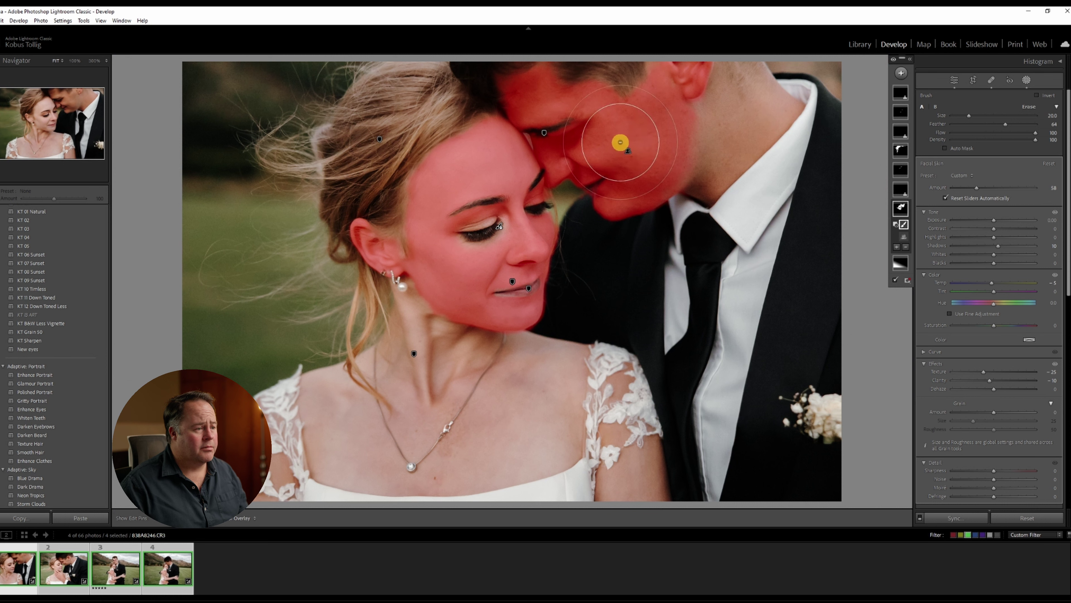
scroll(581, 108, "down", 3)
mouse_move(527, 77)
left_mouse_down()
mouse_move(613, 209)
mouse_move(620, 107)
mouse_move(681, 83)
mouse_move(672, 62)
mouse_move(709, 53)
mouse_move(589, 100)
left_mouse_up()
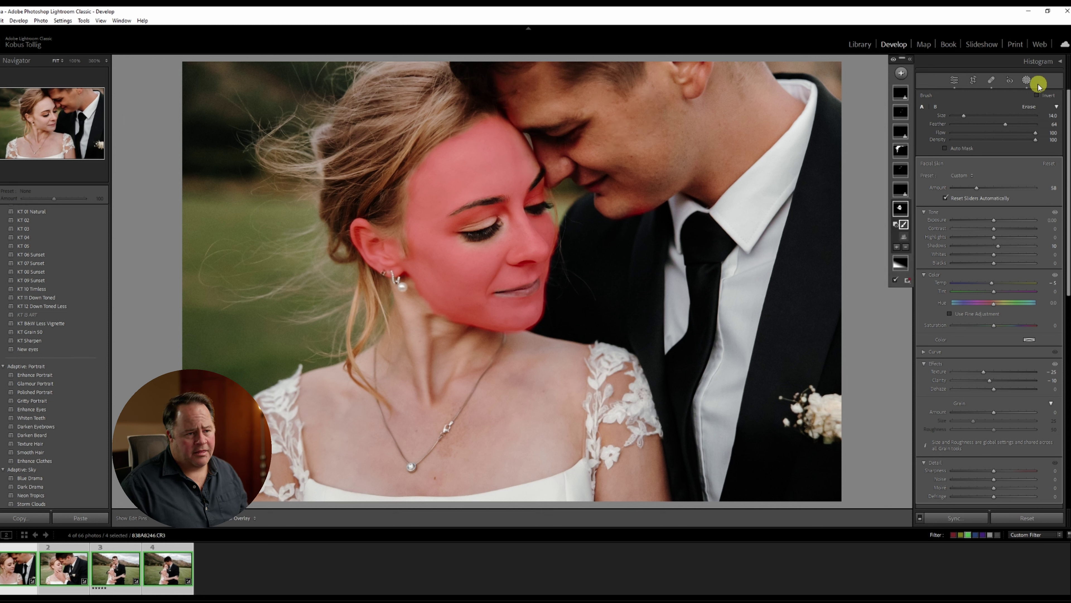
left_click(1027, 80)
left_click(674, 222)
left_click(672, 222)
left_click(673, 222)
left_click(672, 222)
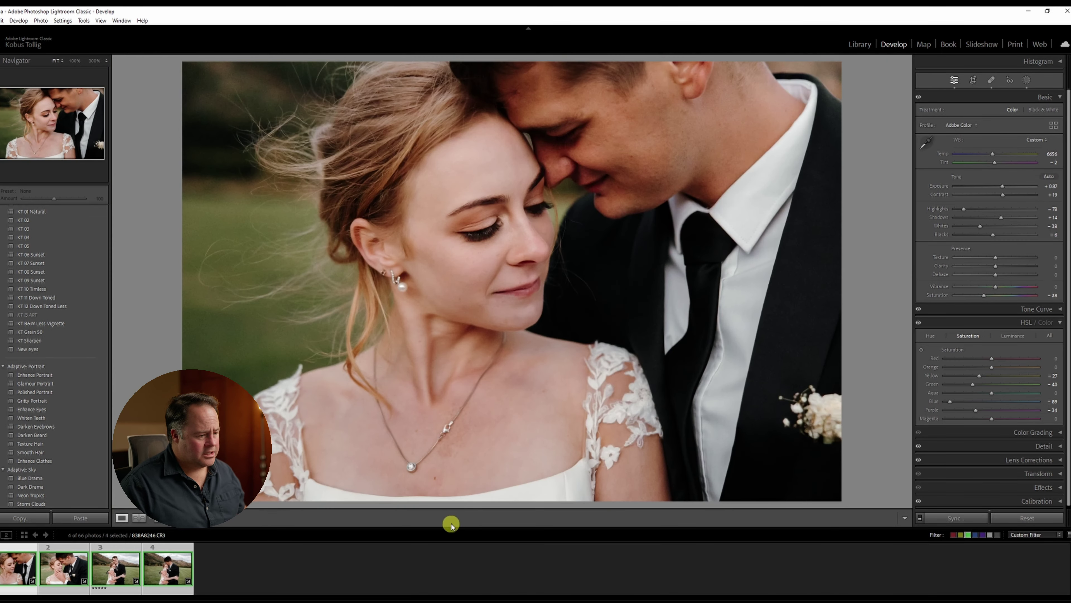
Remove the small mole below the bride's necklace pendant and the discoloured skin patch beside the chain's clasp
left_click(438, 486)
left_click_drag(437, 485, 490, 363)
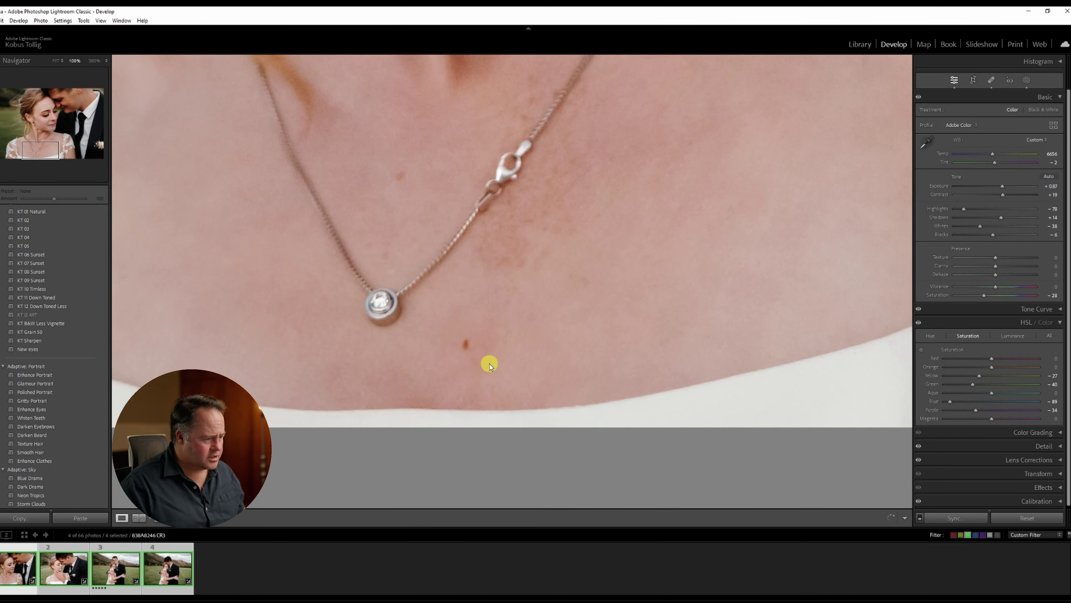
key("q")
left_click(467, 344)
left_click_drag(487, 266, 584, 161)
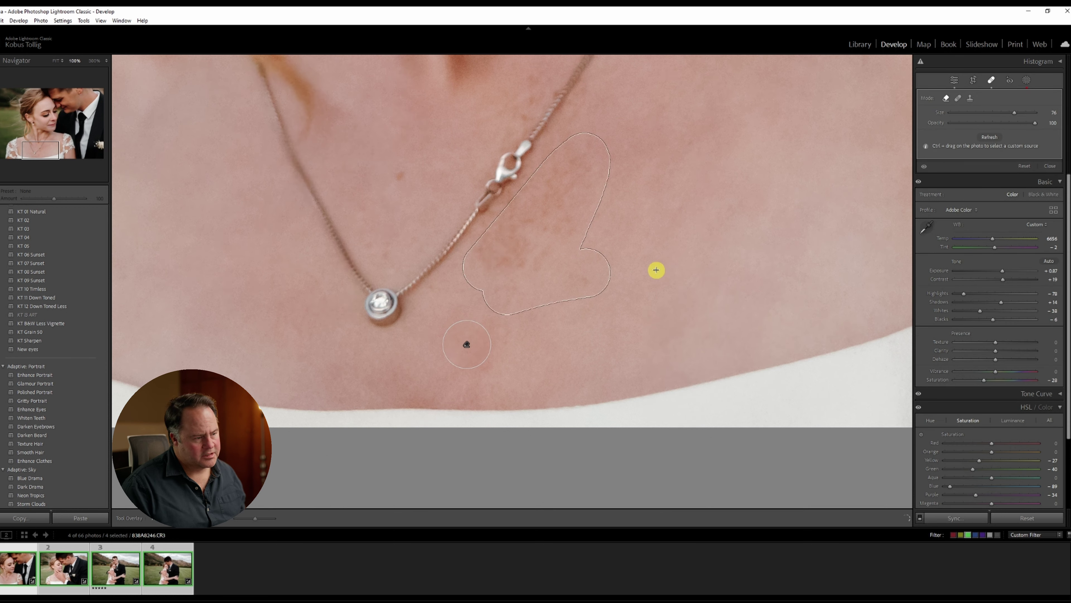